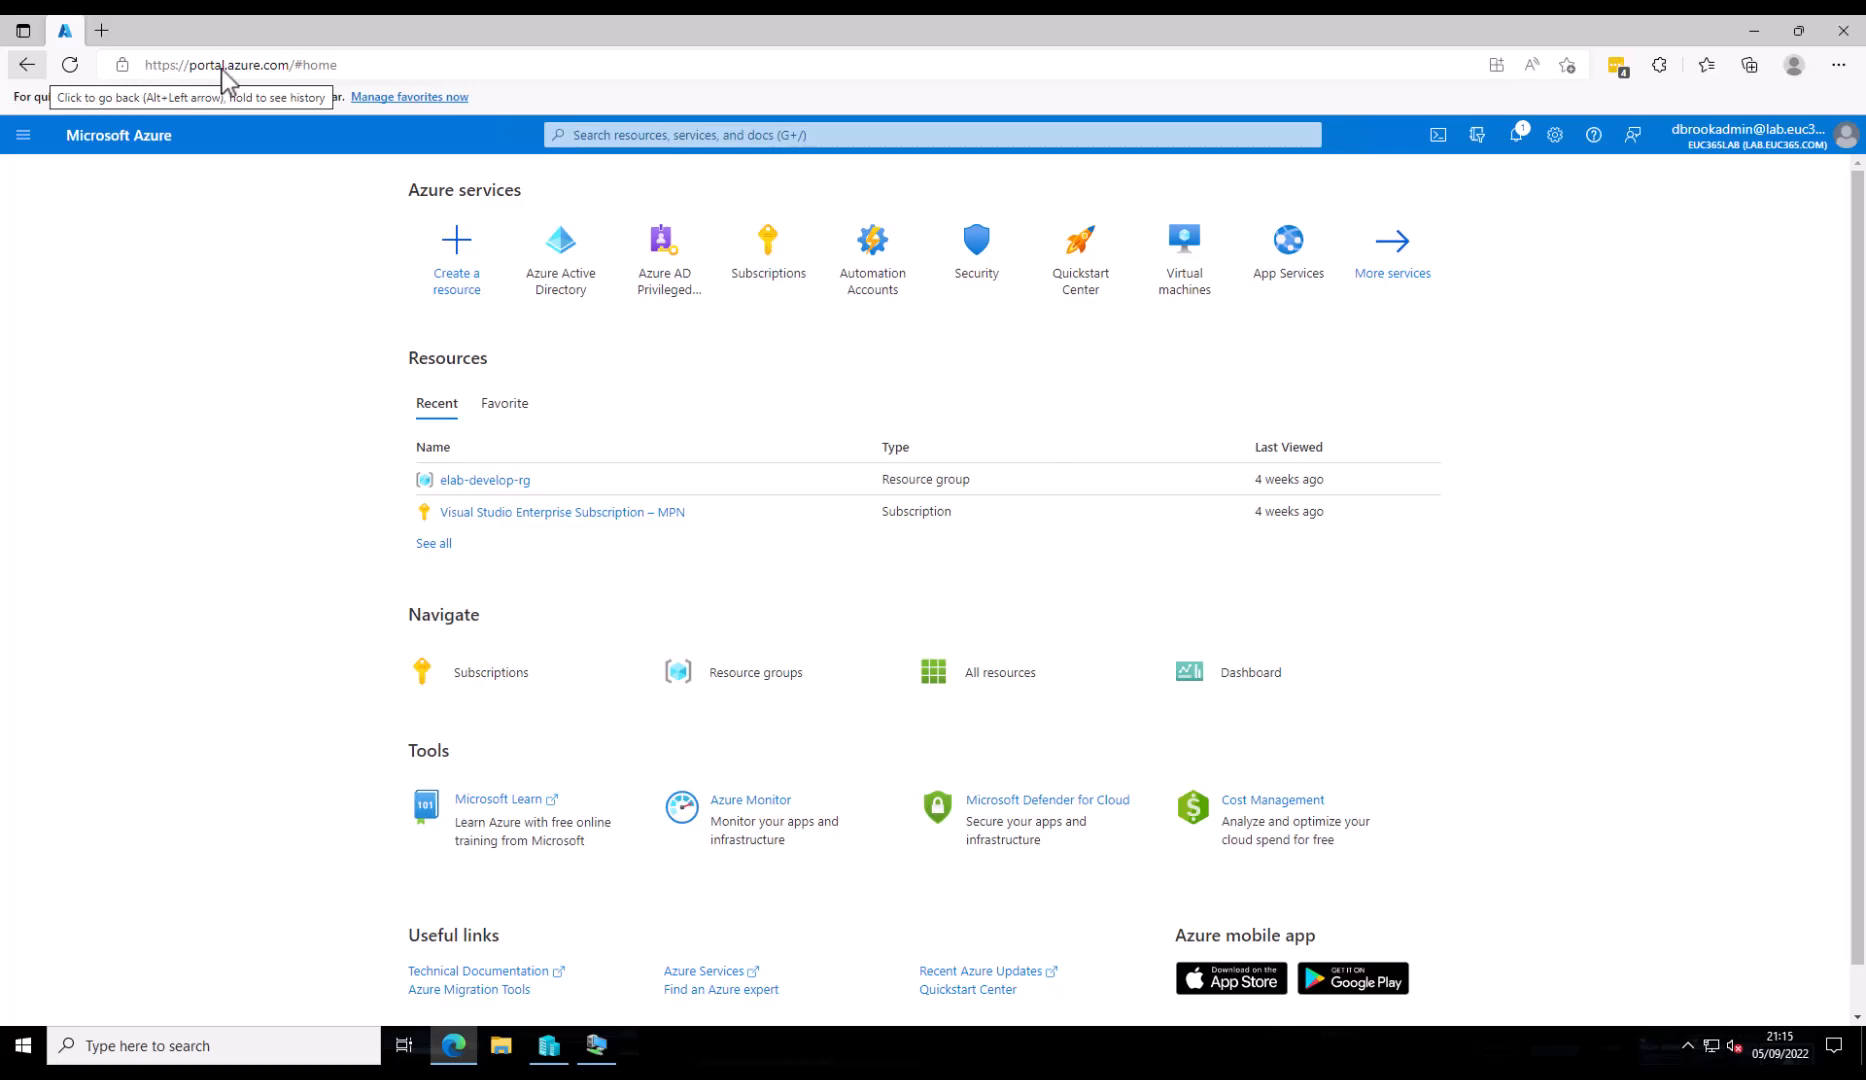
- Download the Azure AD Provisioning Agent from the Azure AD Connect cloud sync page, accepting the terms
{"action": "left_click", "coordinate": [568, 257]}
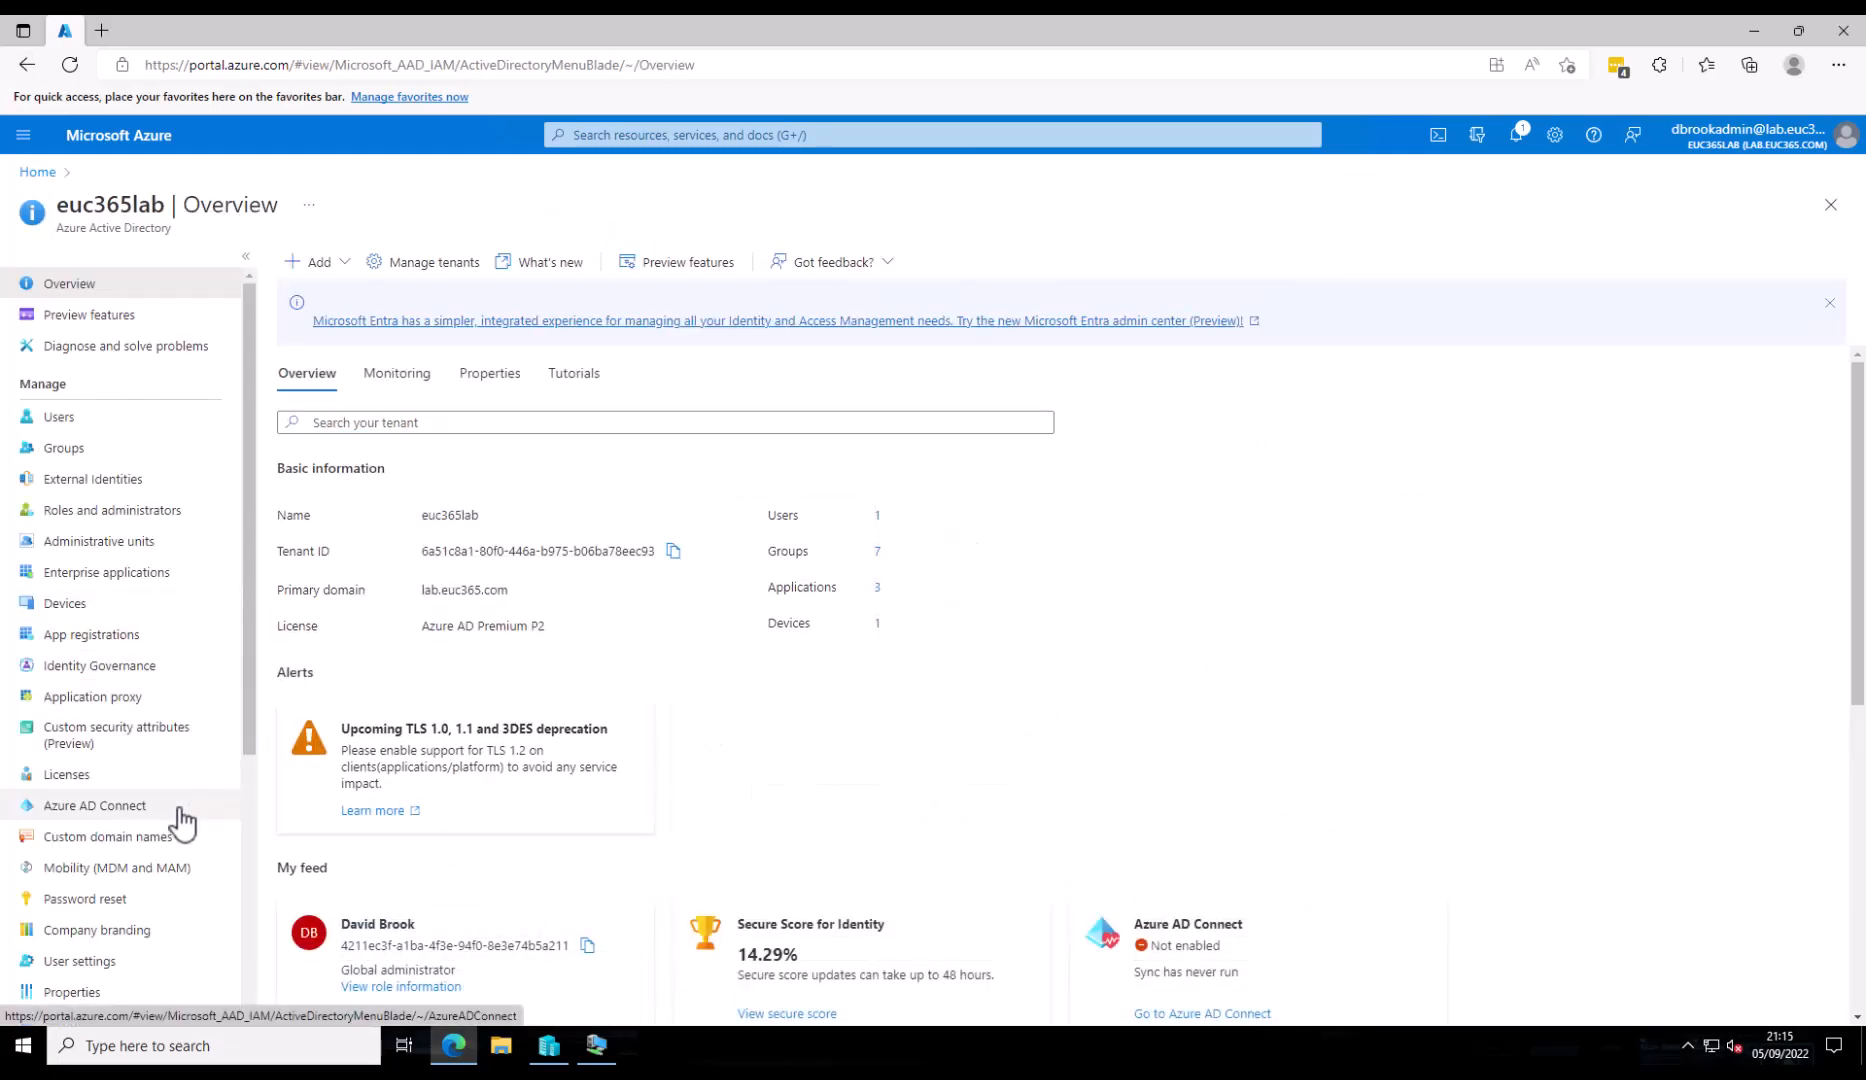
{"action": "left_click", "coordinate": [180, 810]}
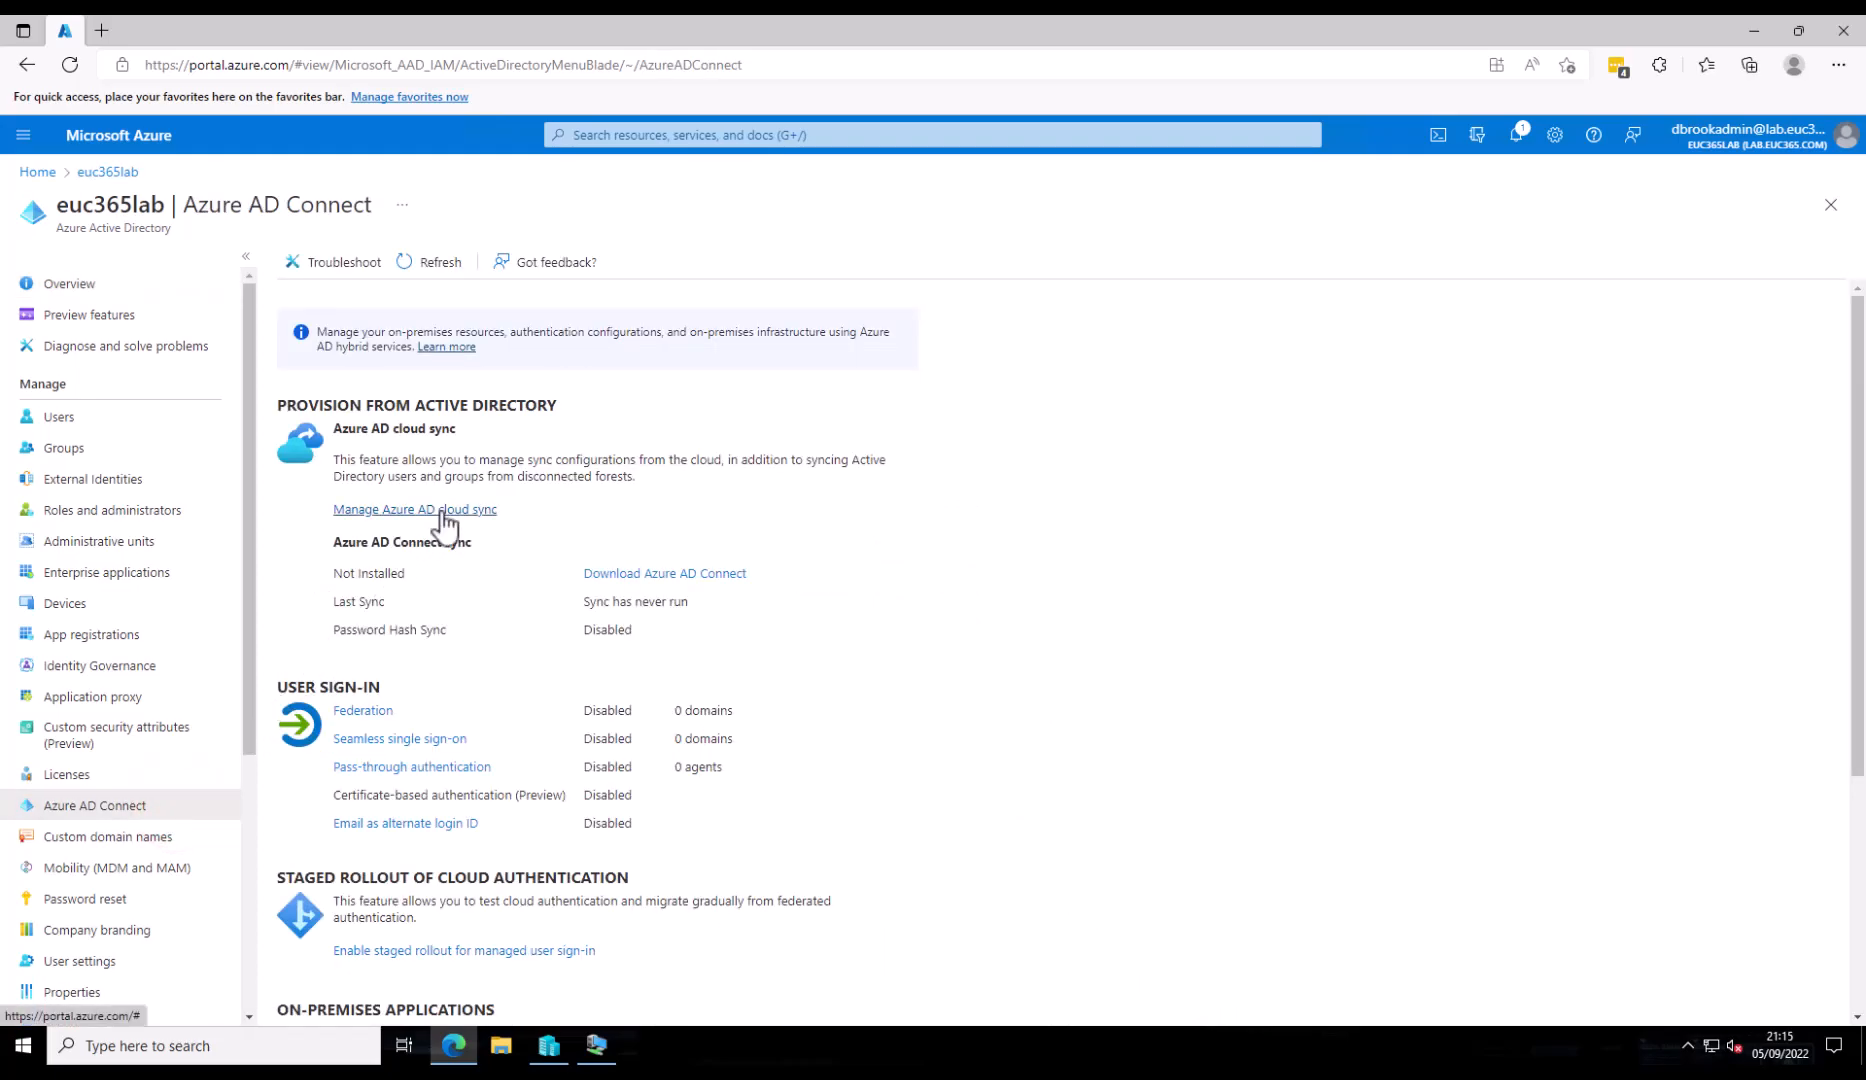
{"action": "left_click", "coordinate": [477, 510]}
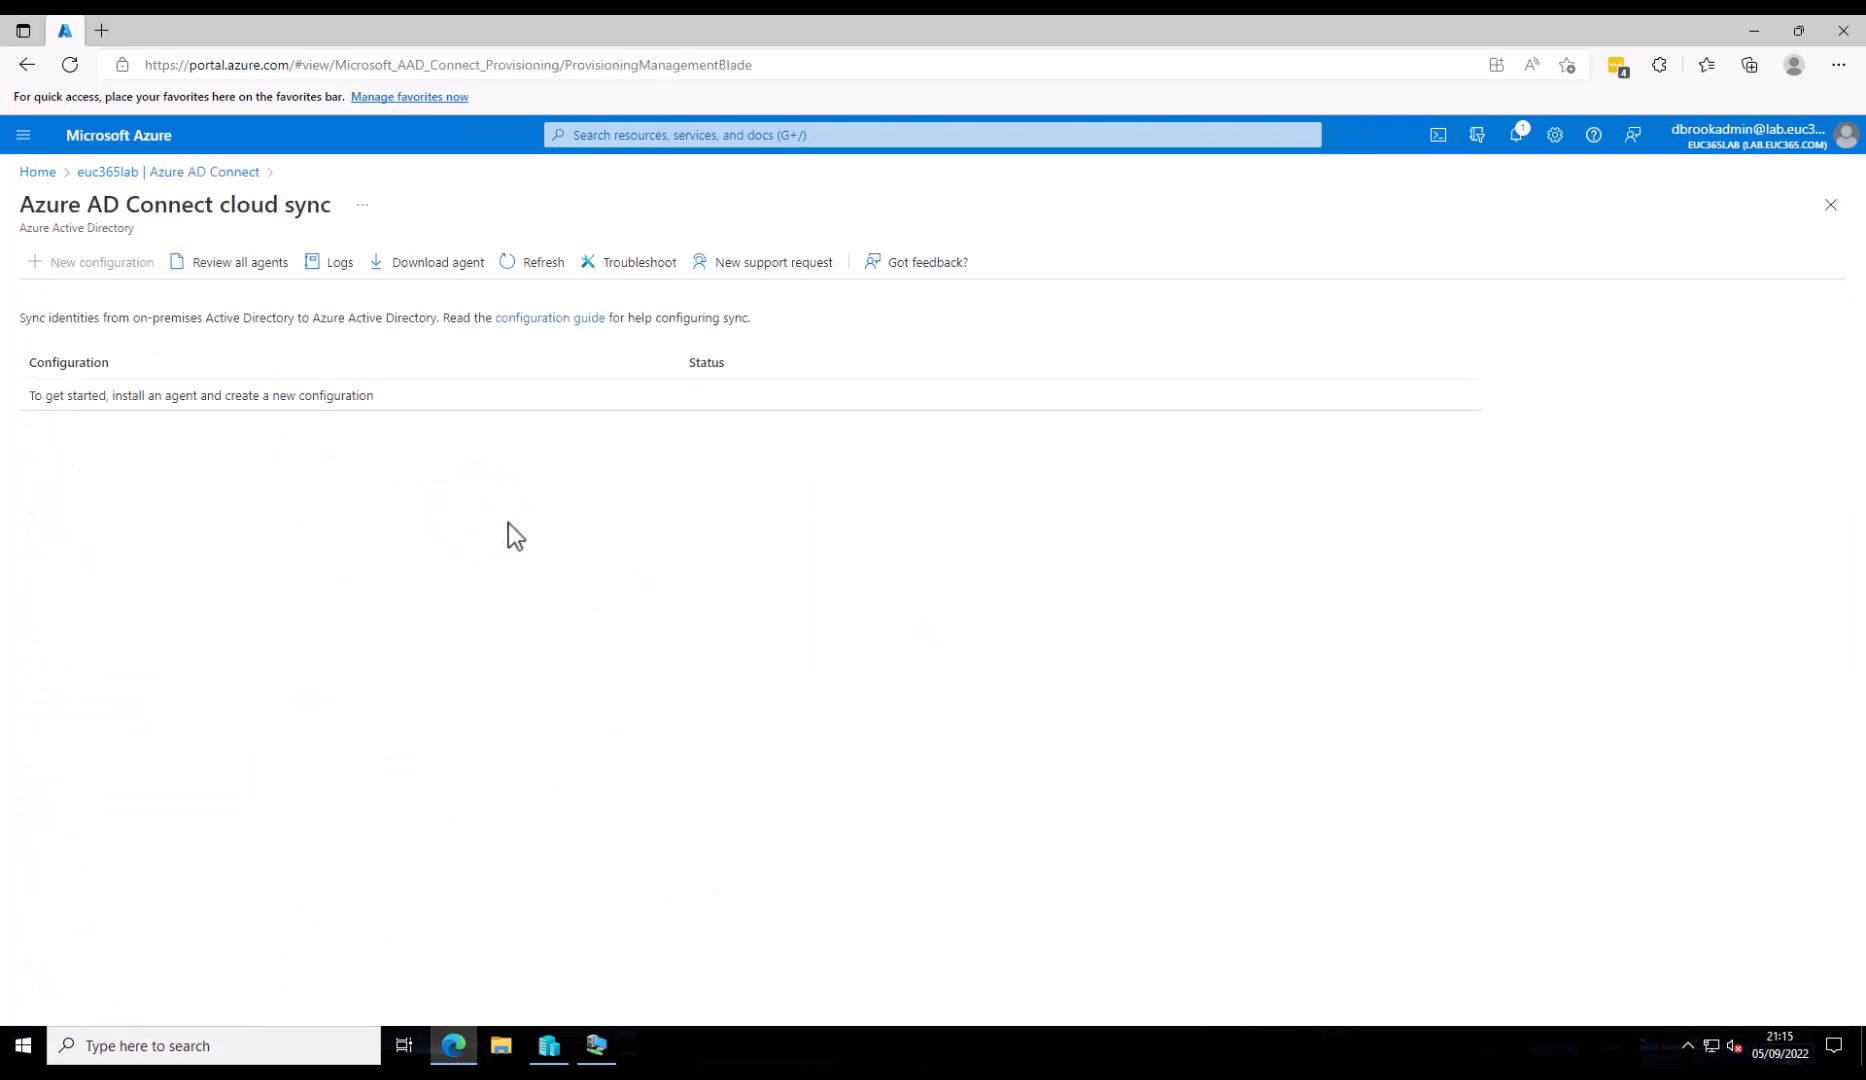
{"action": "left_click", "coordinate": [453, 272]}
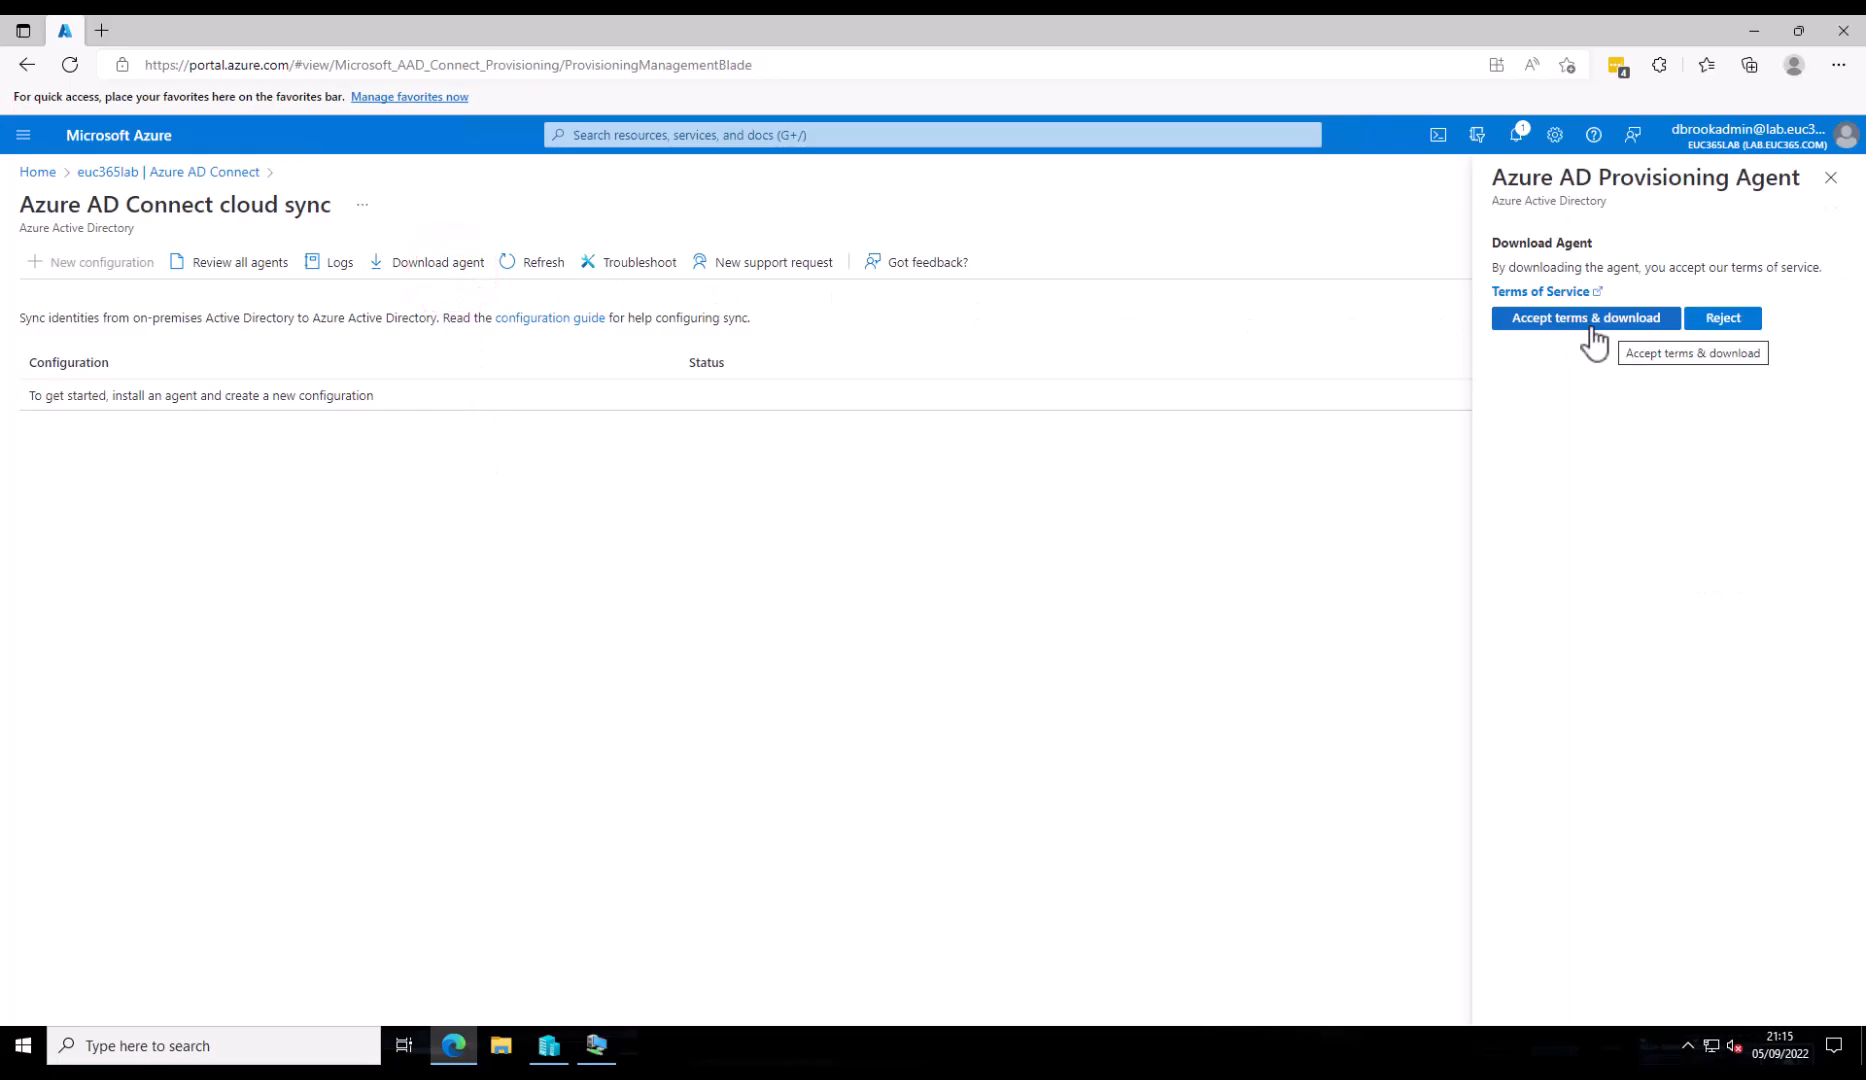
{"action": "left_click", "coordinate": [1589, 328]}
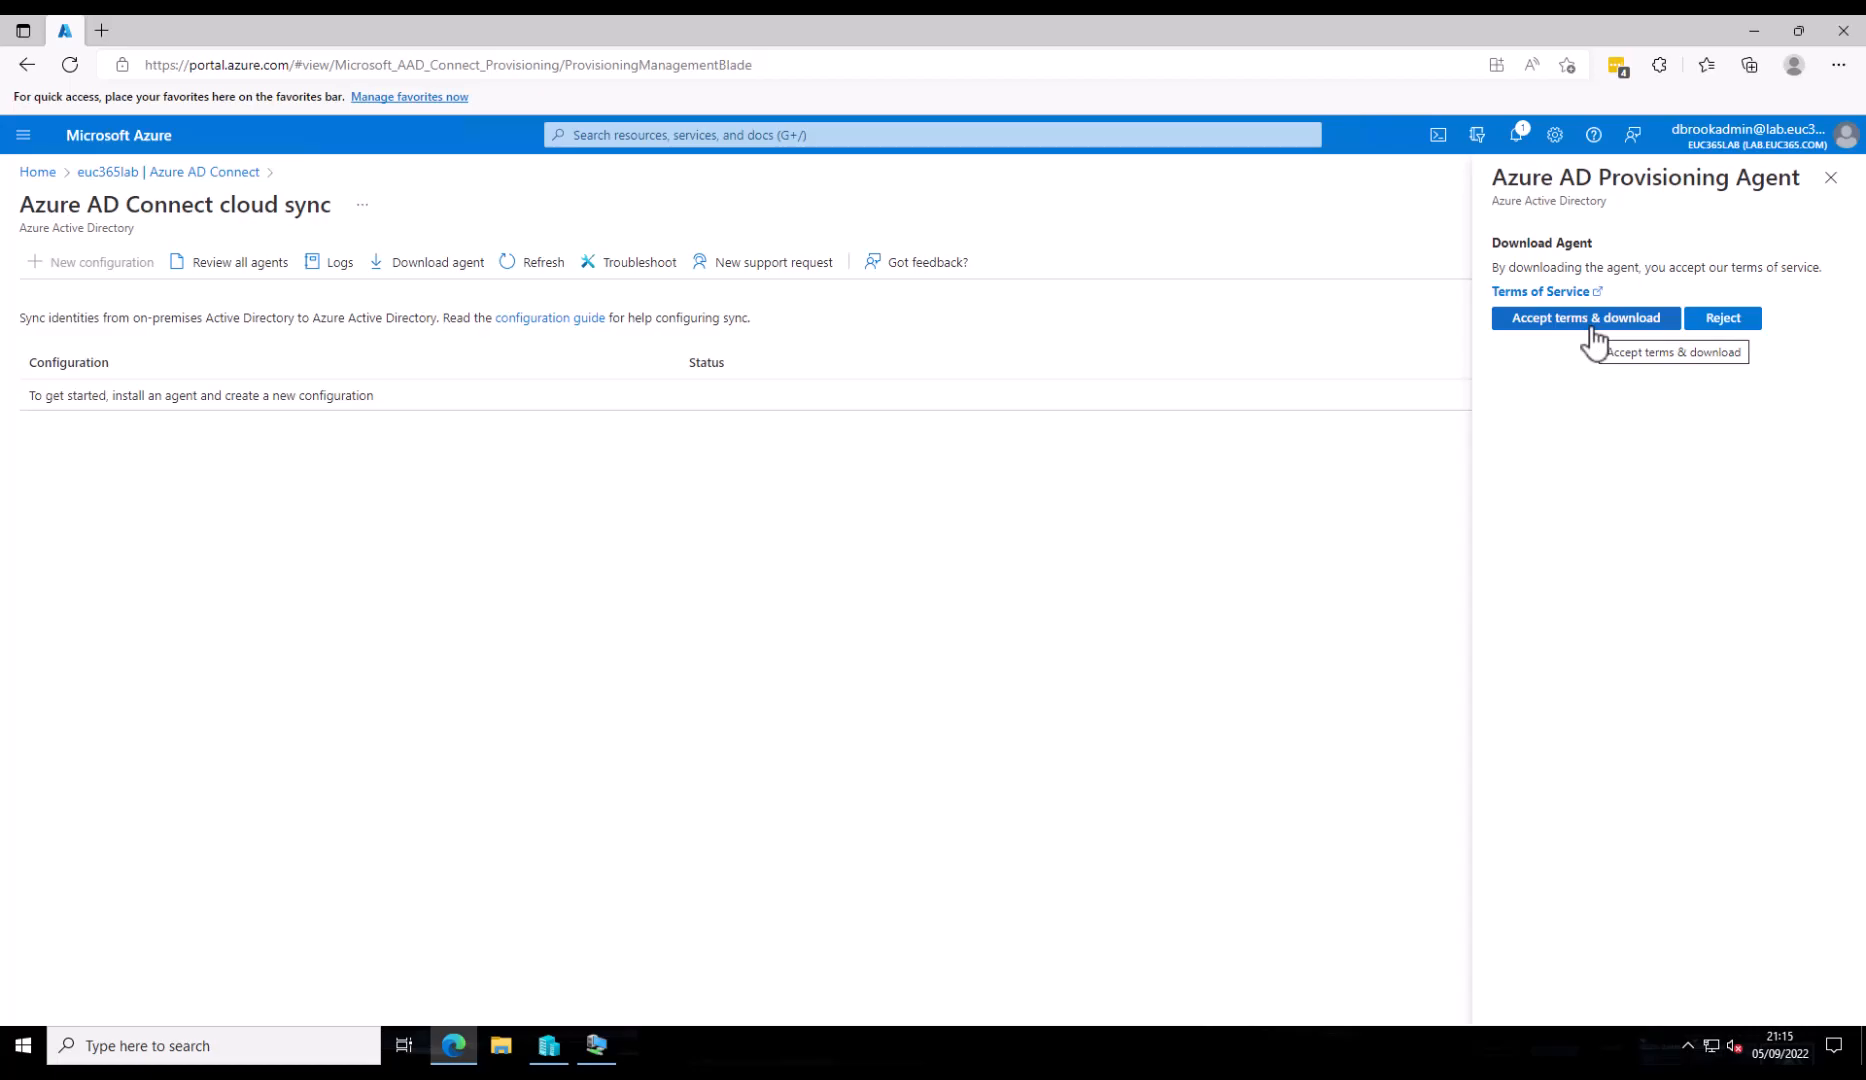
{"action": "left_click", "coordinate": [1074, 595]}
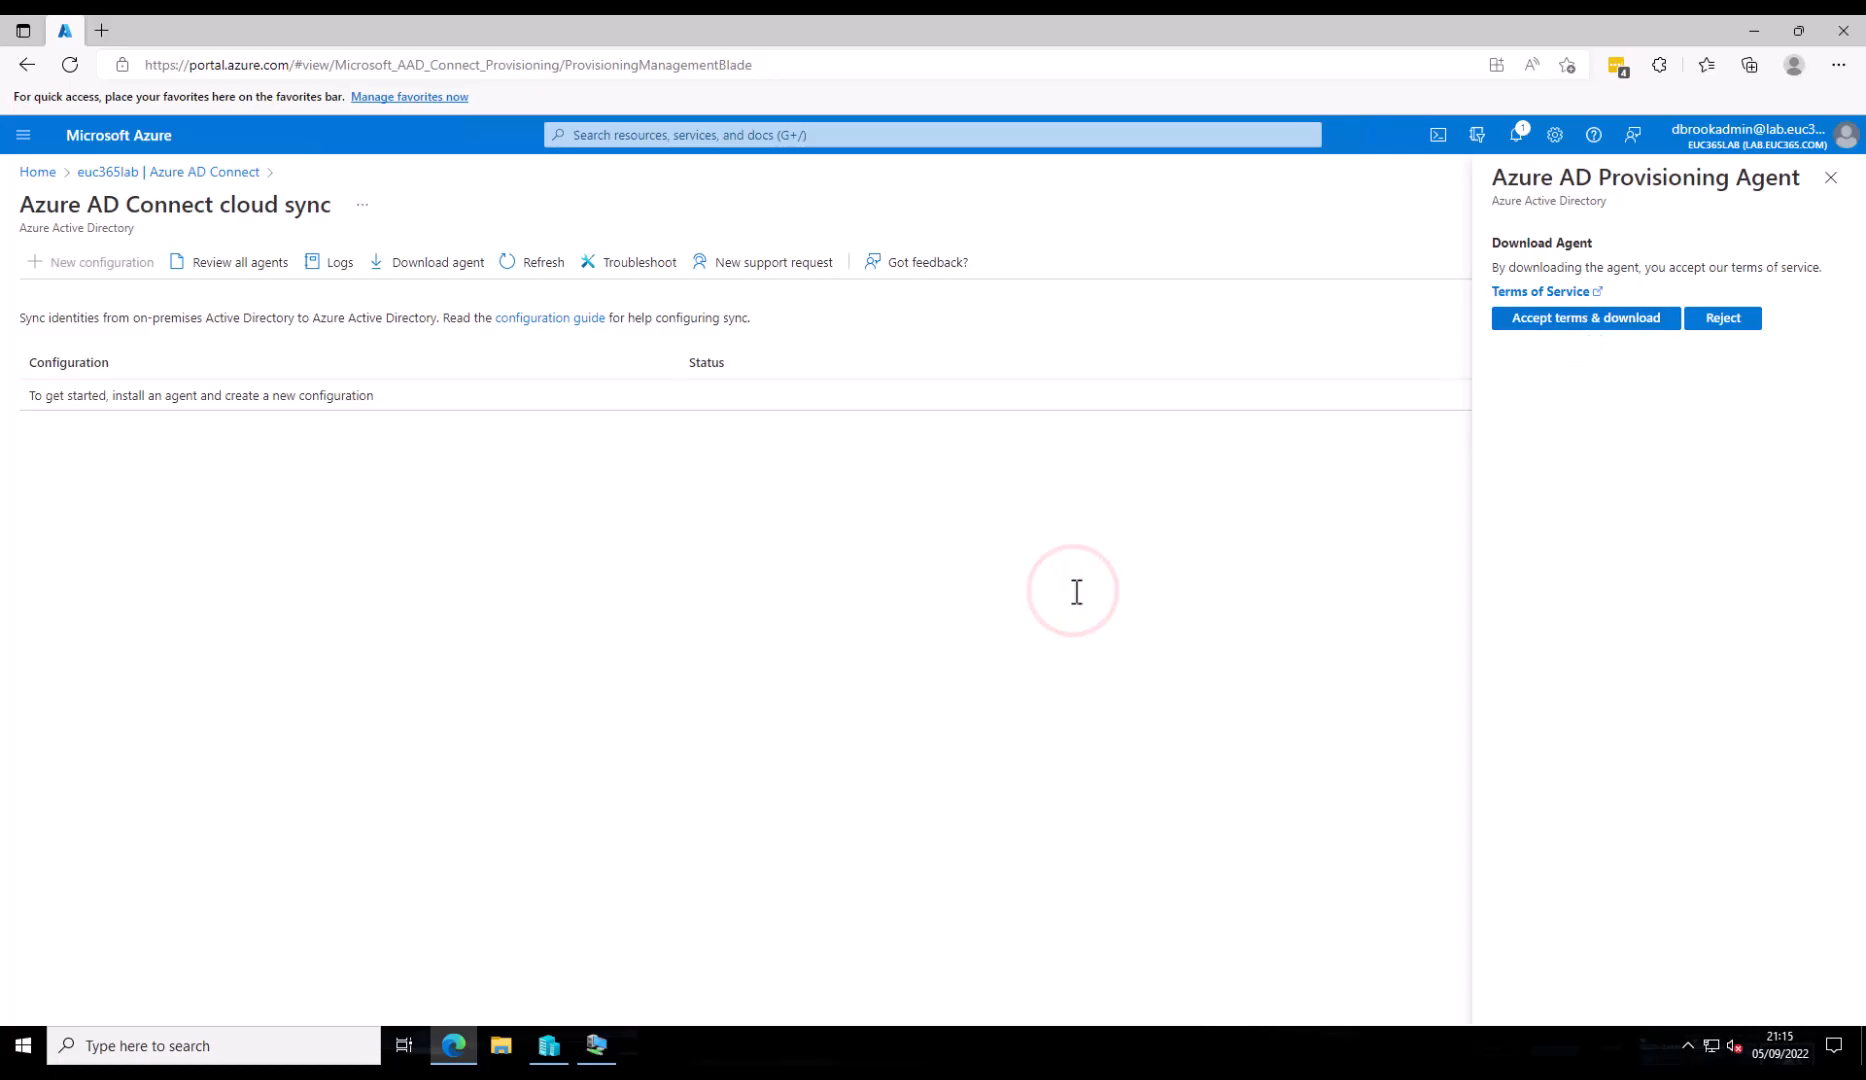
{"action": "left_click", "coordinate": [597, 1046]}
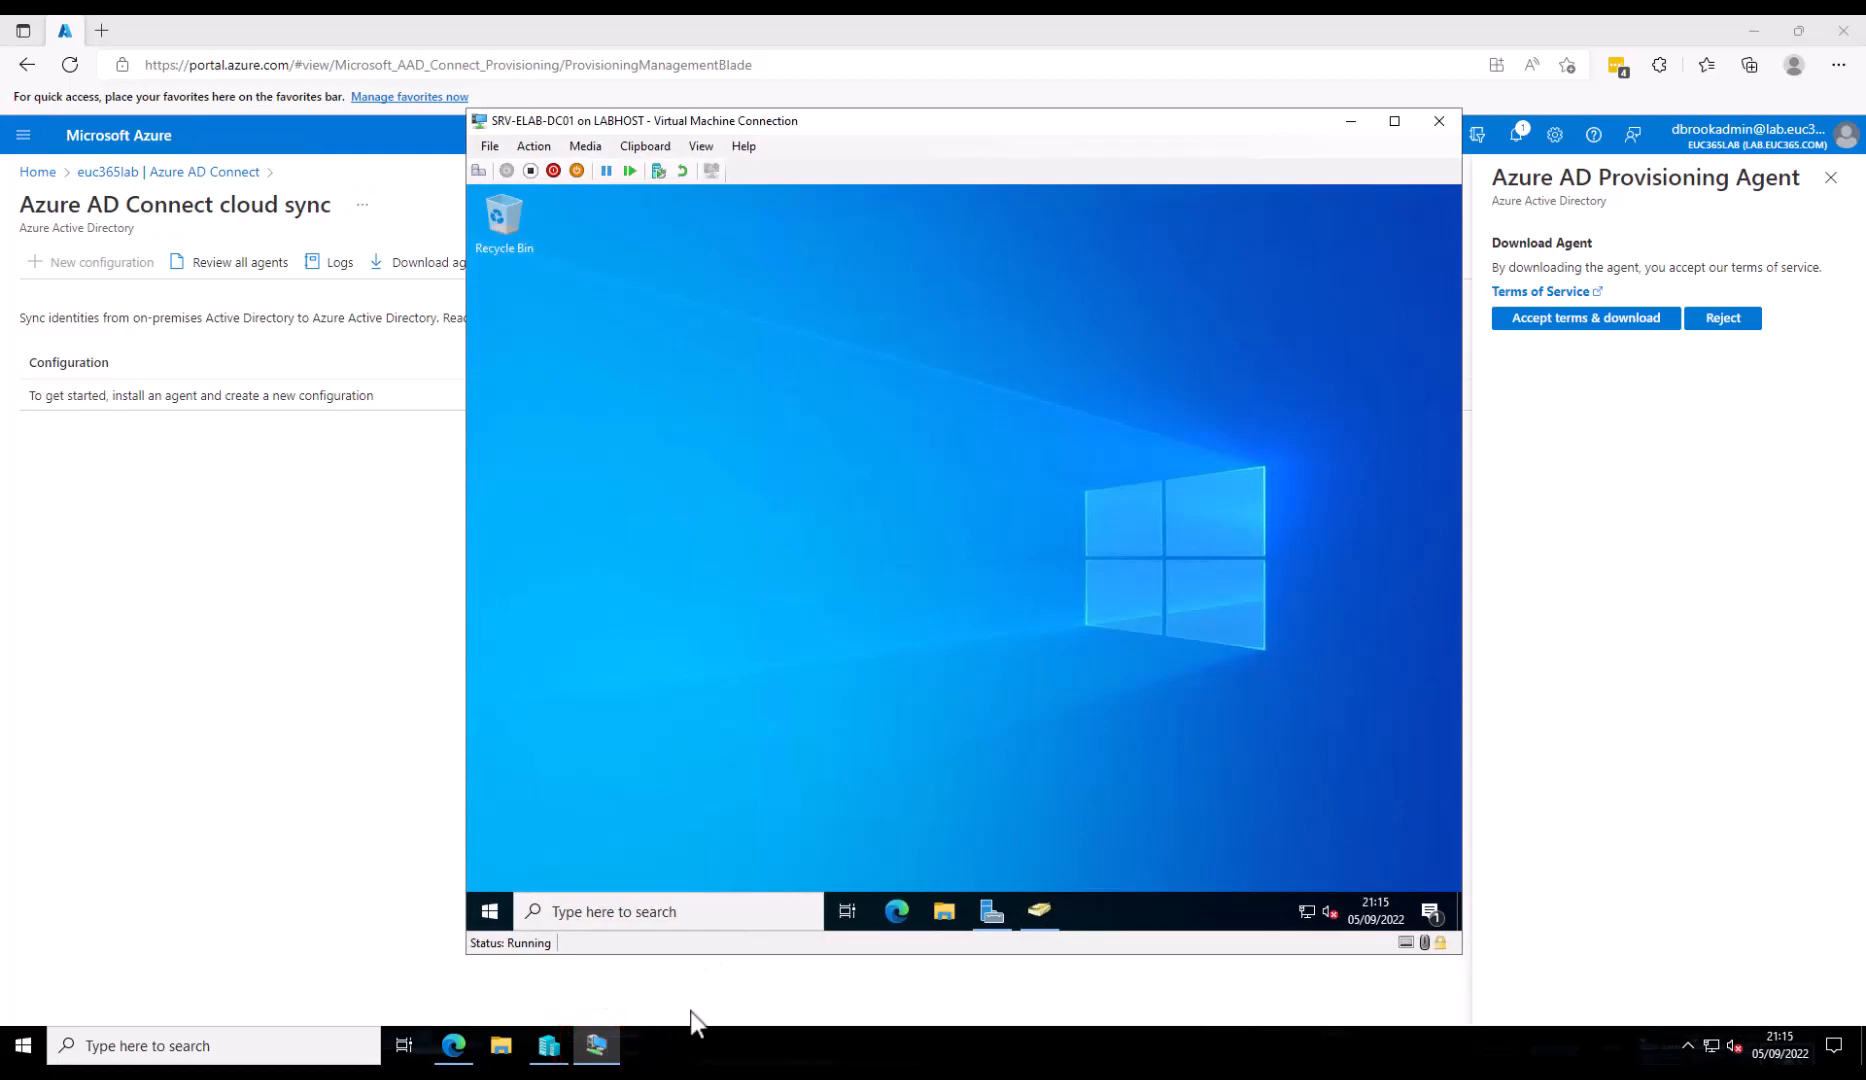
- Launch the provisioning agent setup program from C:\Install on the server
{"action": "left_click", "coordinate": [934, 916]}
{"action": "left_click", "coordinate": [671, 528]}
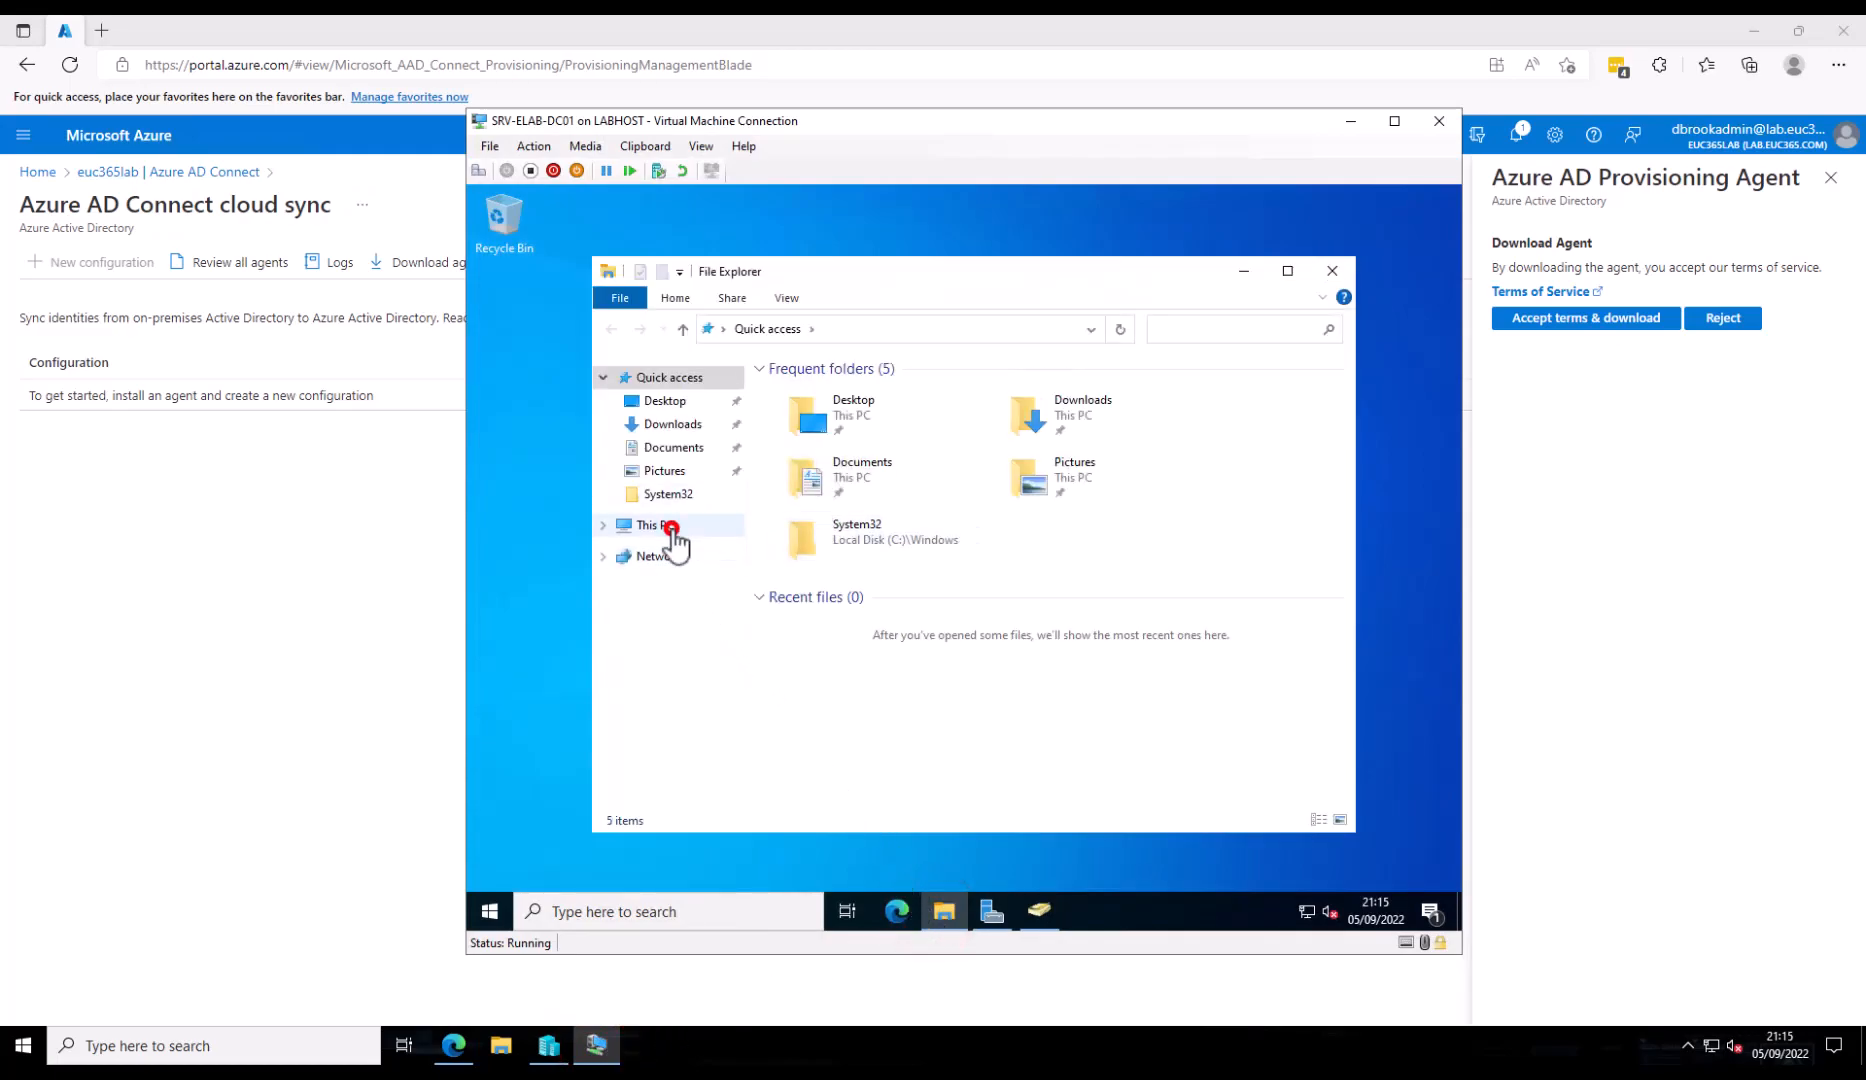
{"action": "double_click", "coordinate": [883, 650]}
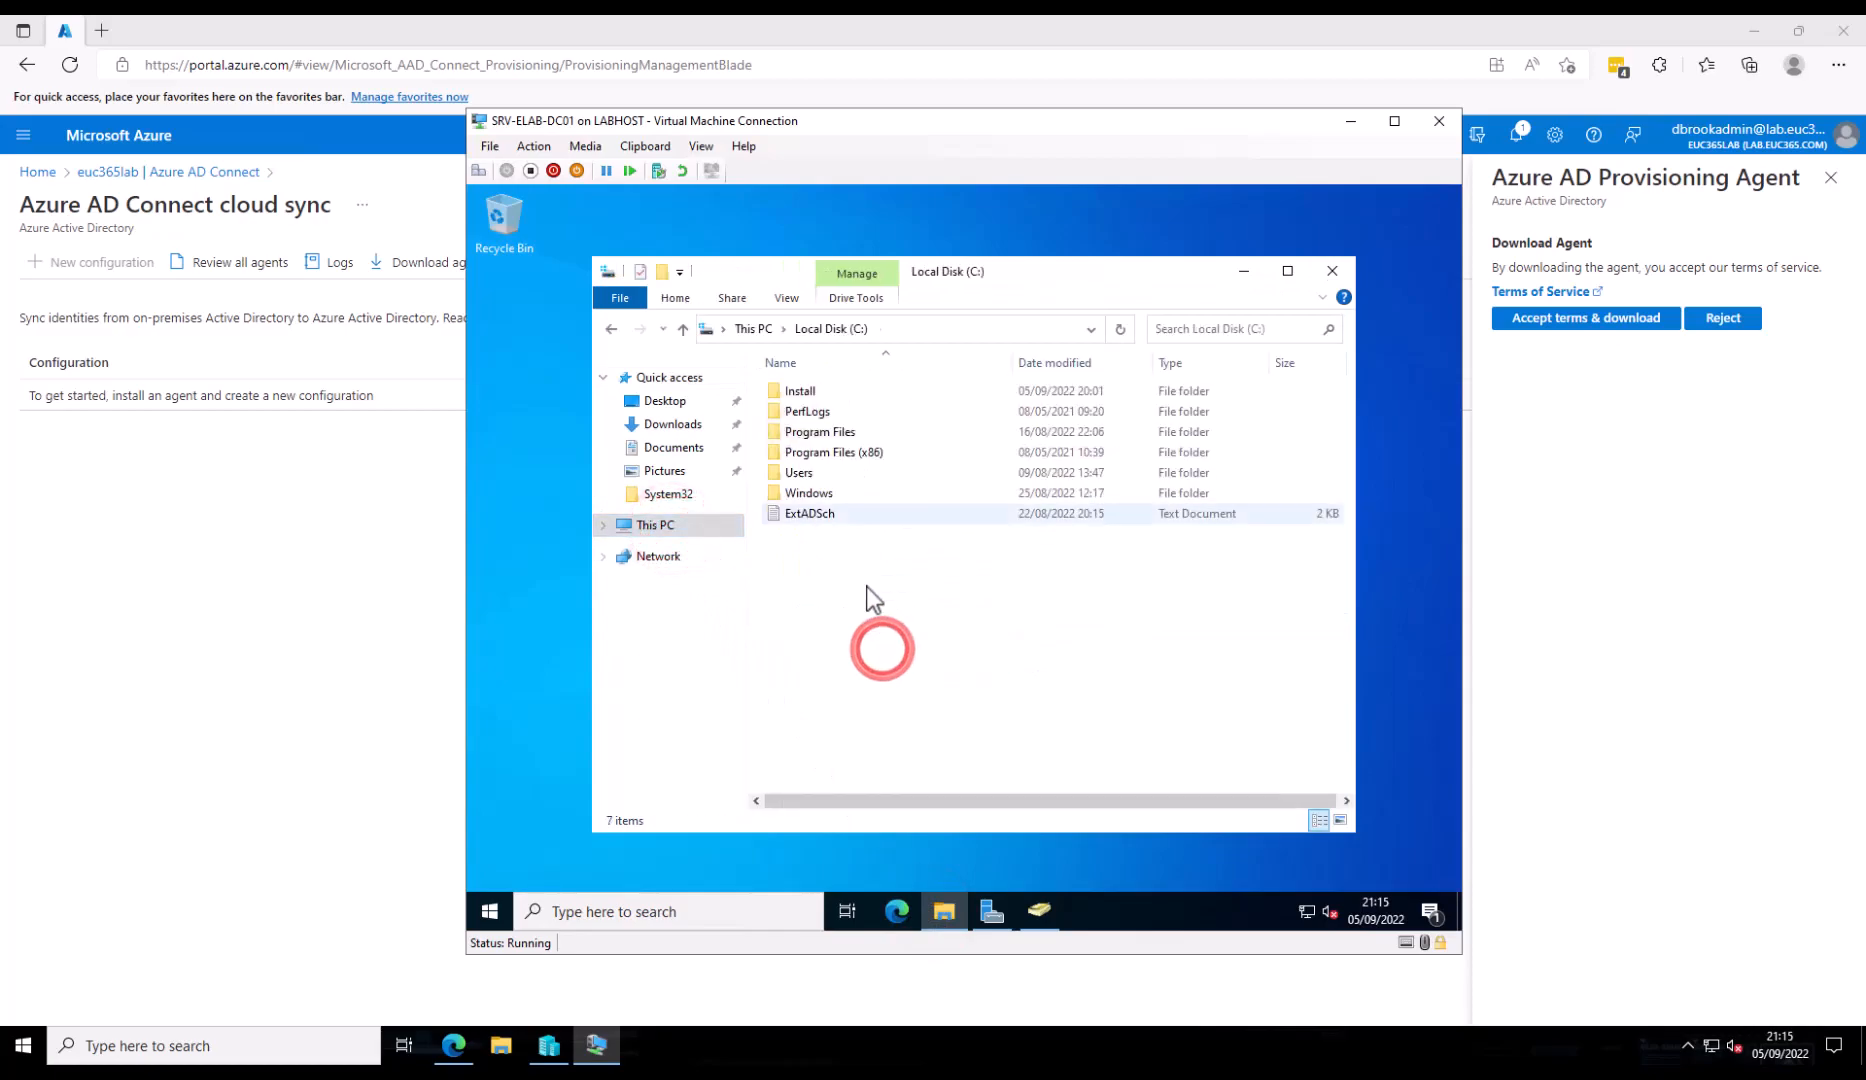
{"action": "double_click", "coordinate": [811, 391]}
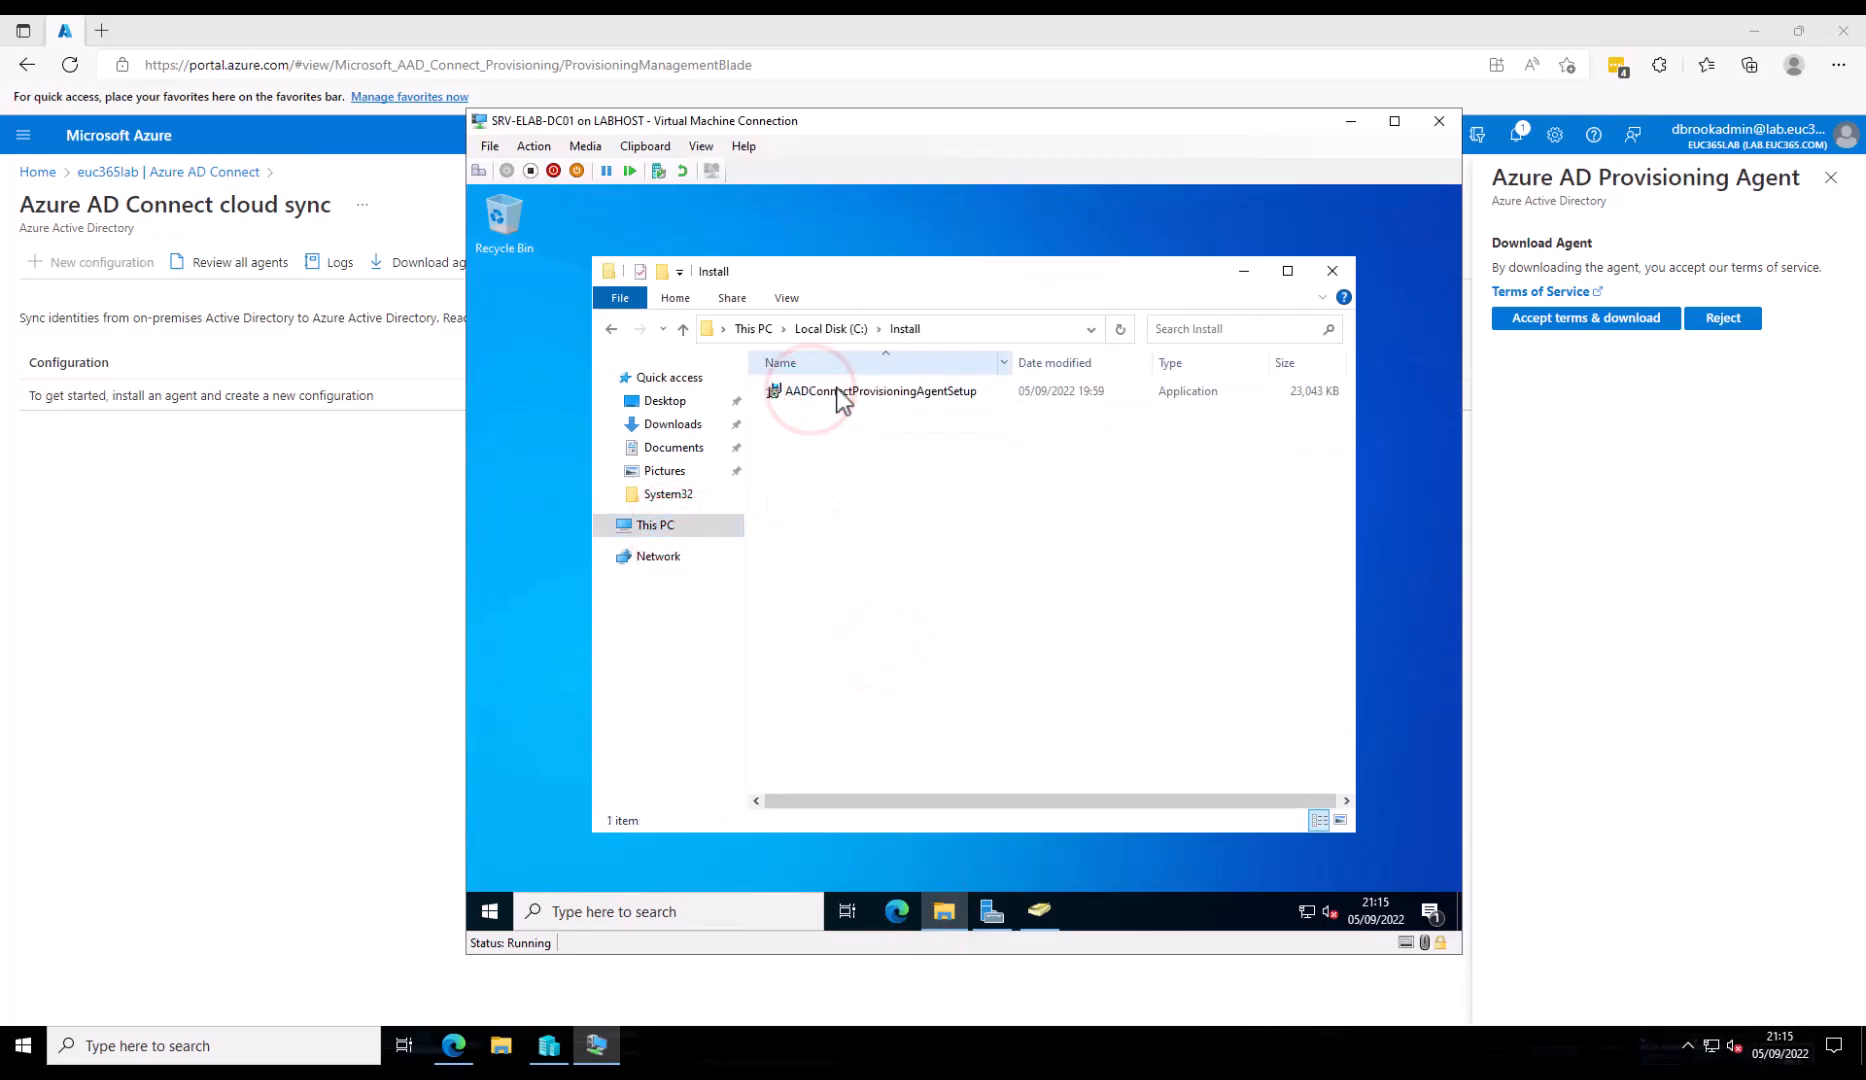
{"action": "double_click", "coordinate": [837, 390]}
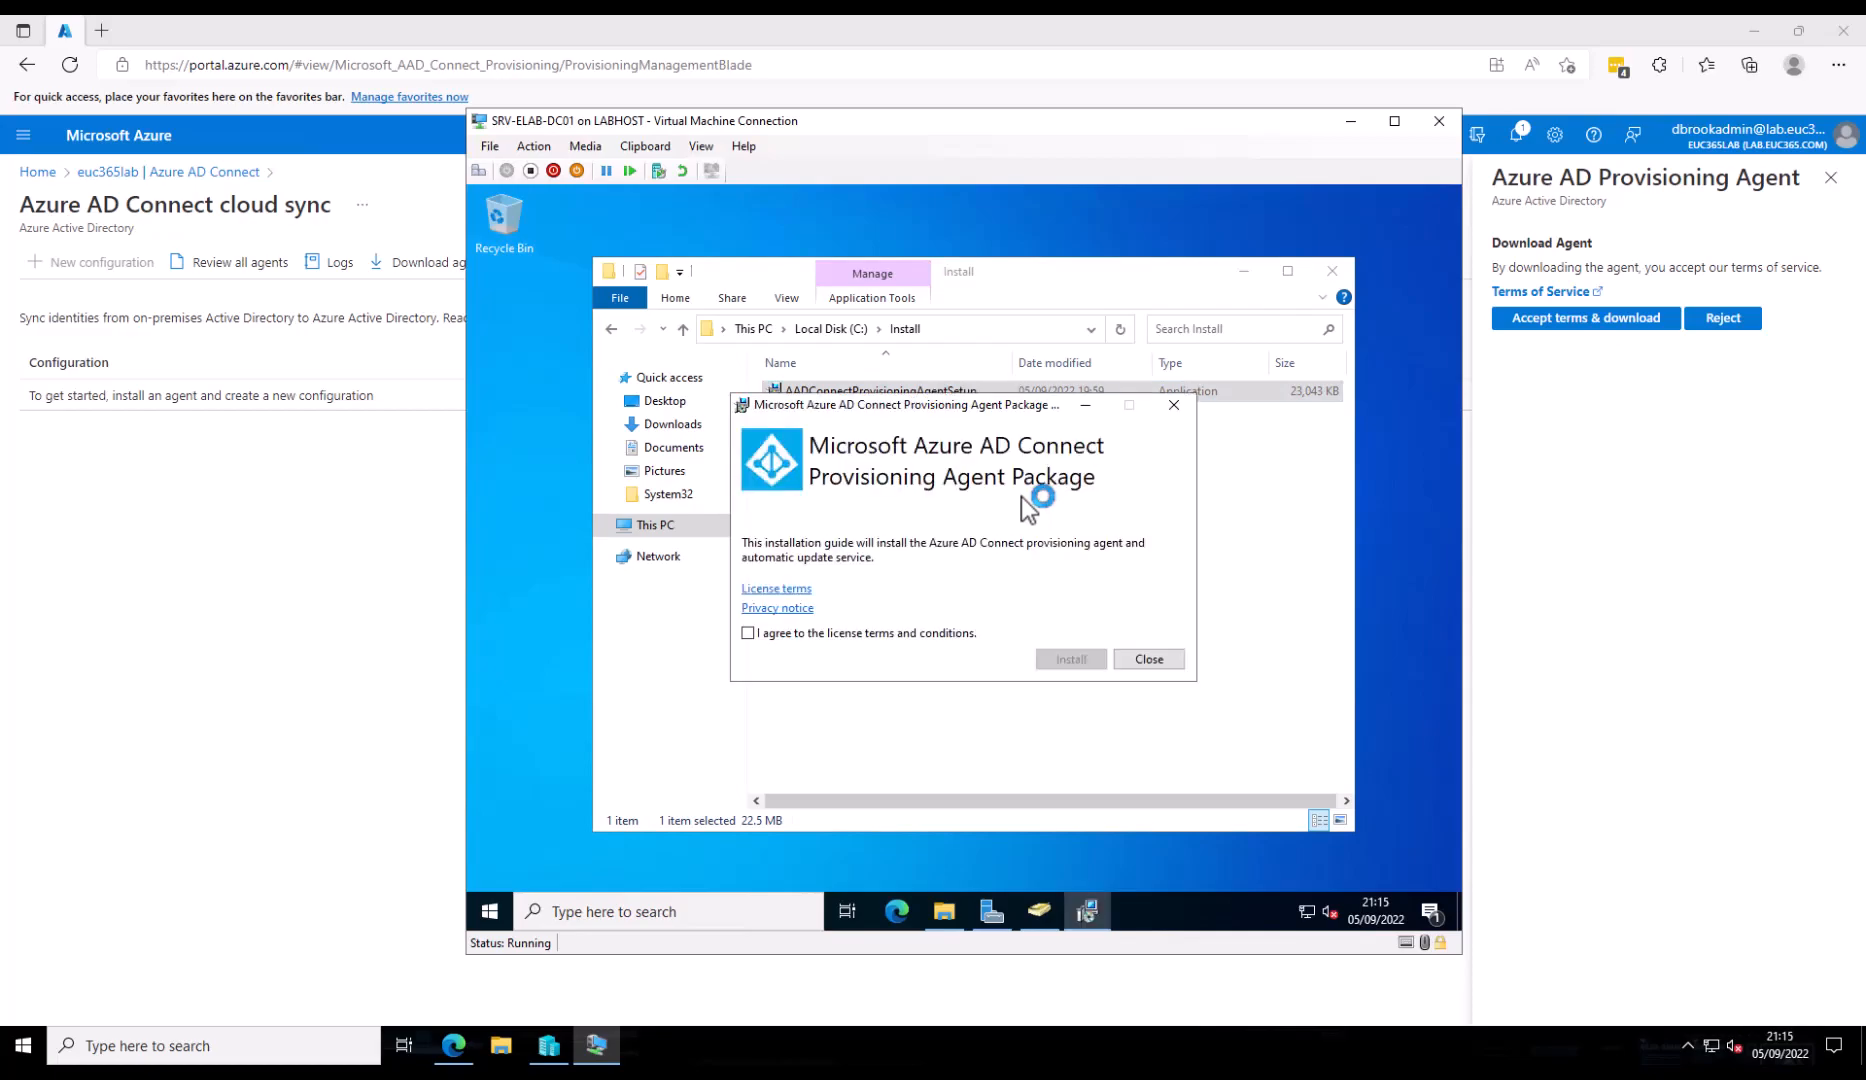
- Accept the license, install the agent, and move past the wizard's Welcome page
{"action": "left_click", "coordinate": [862, 632]}
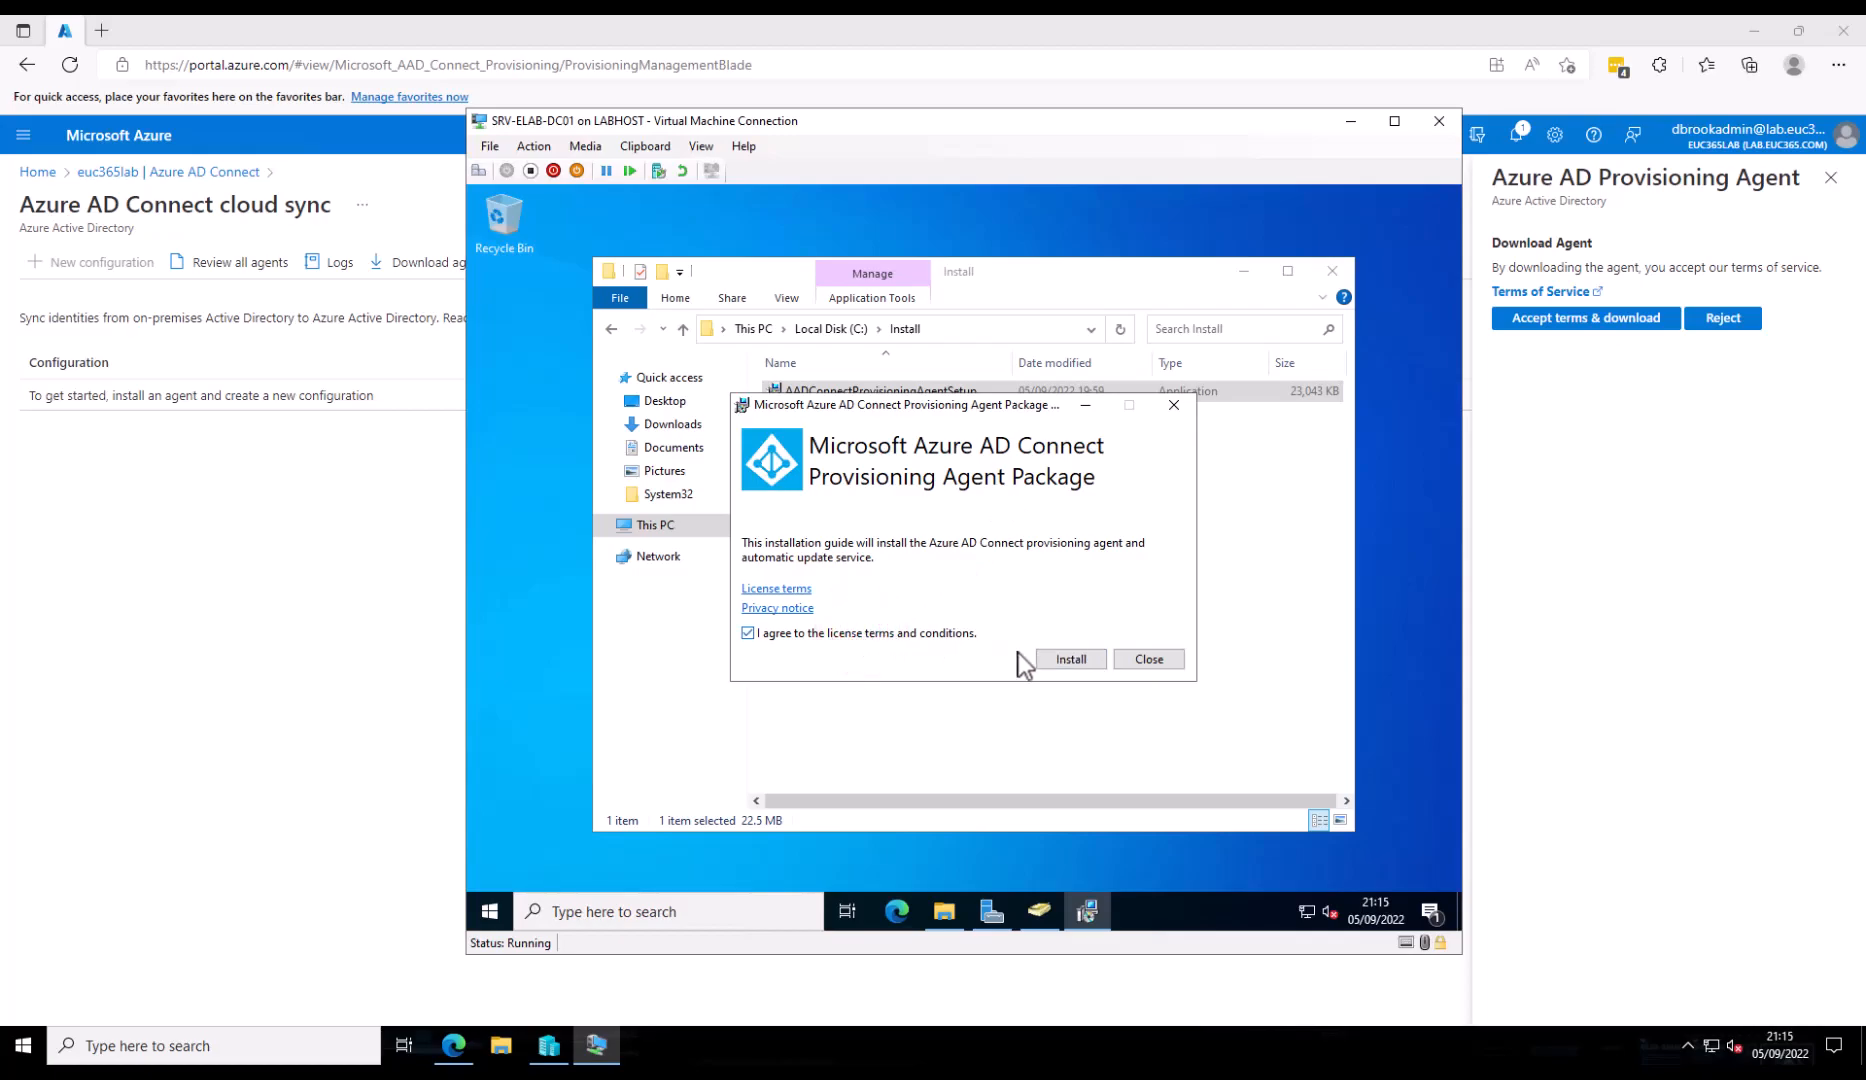
{"action": "left_click", "coordinate": [1072, 661]}
{"action": "left_click", "coordinate": [1071, 659]}
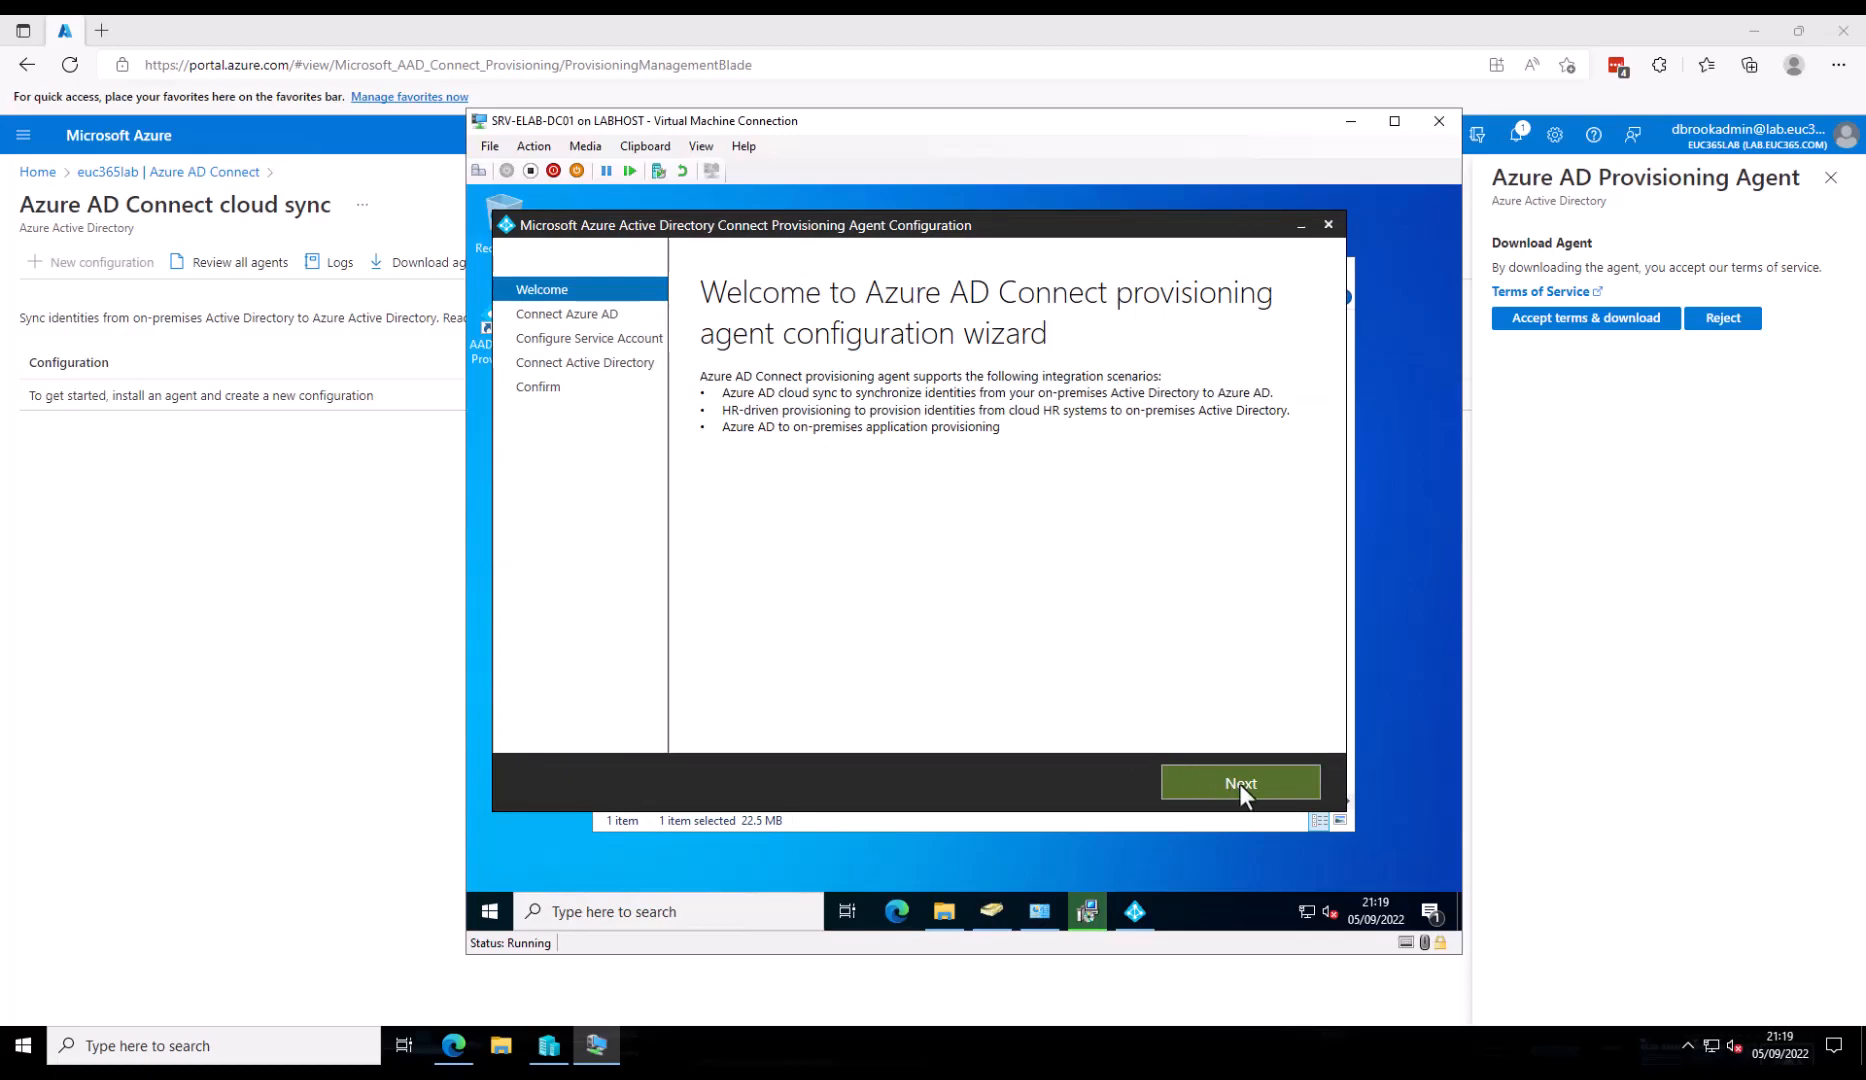
{"action": "left_click", "coordinate": [1239, 783]}
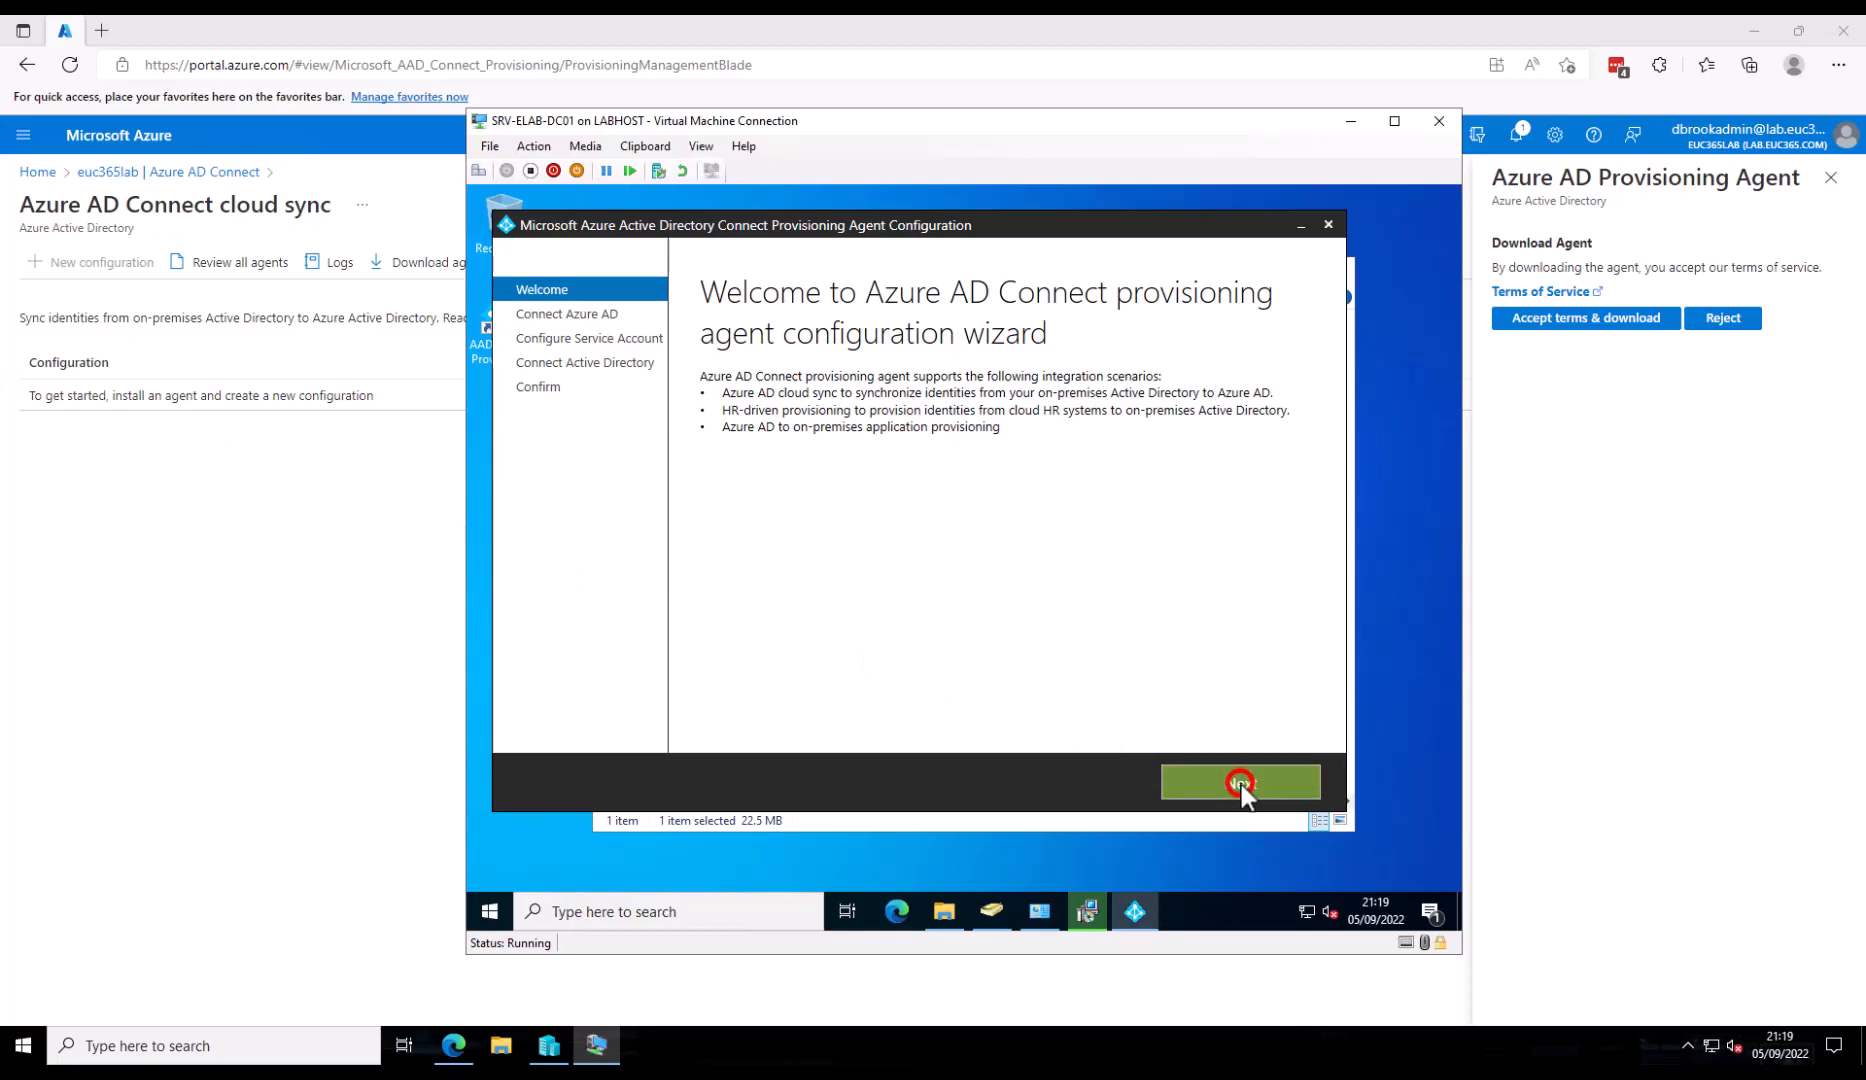
- Authenticate the agent wizard to Azure AD with the admin e-mail and a clipboard-pasted password
{"action": "left_click", "coordinate": [770, 384]}
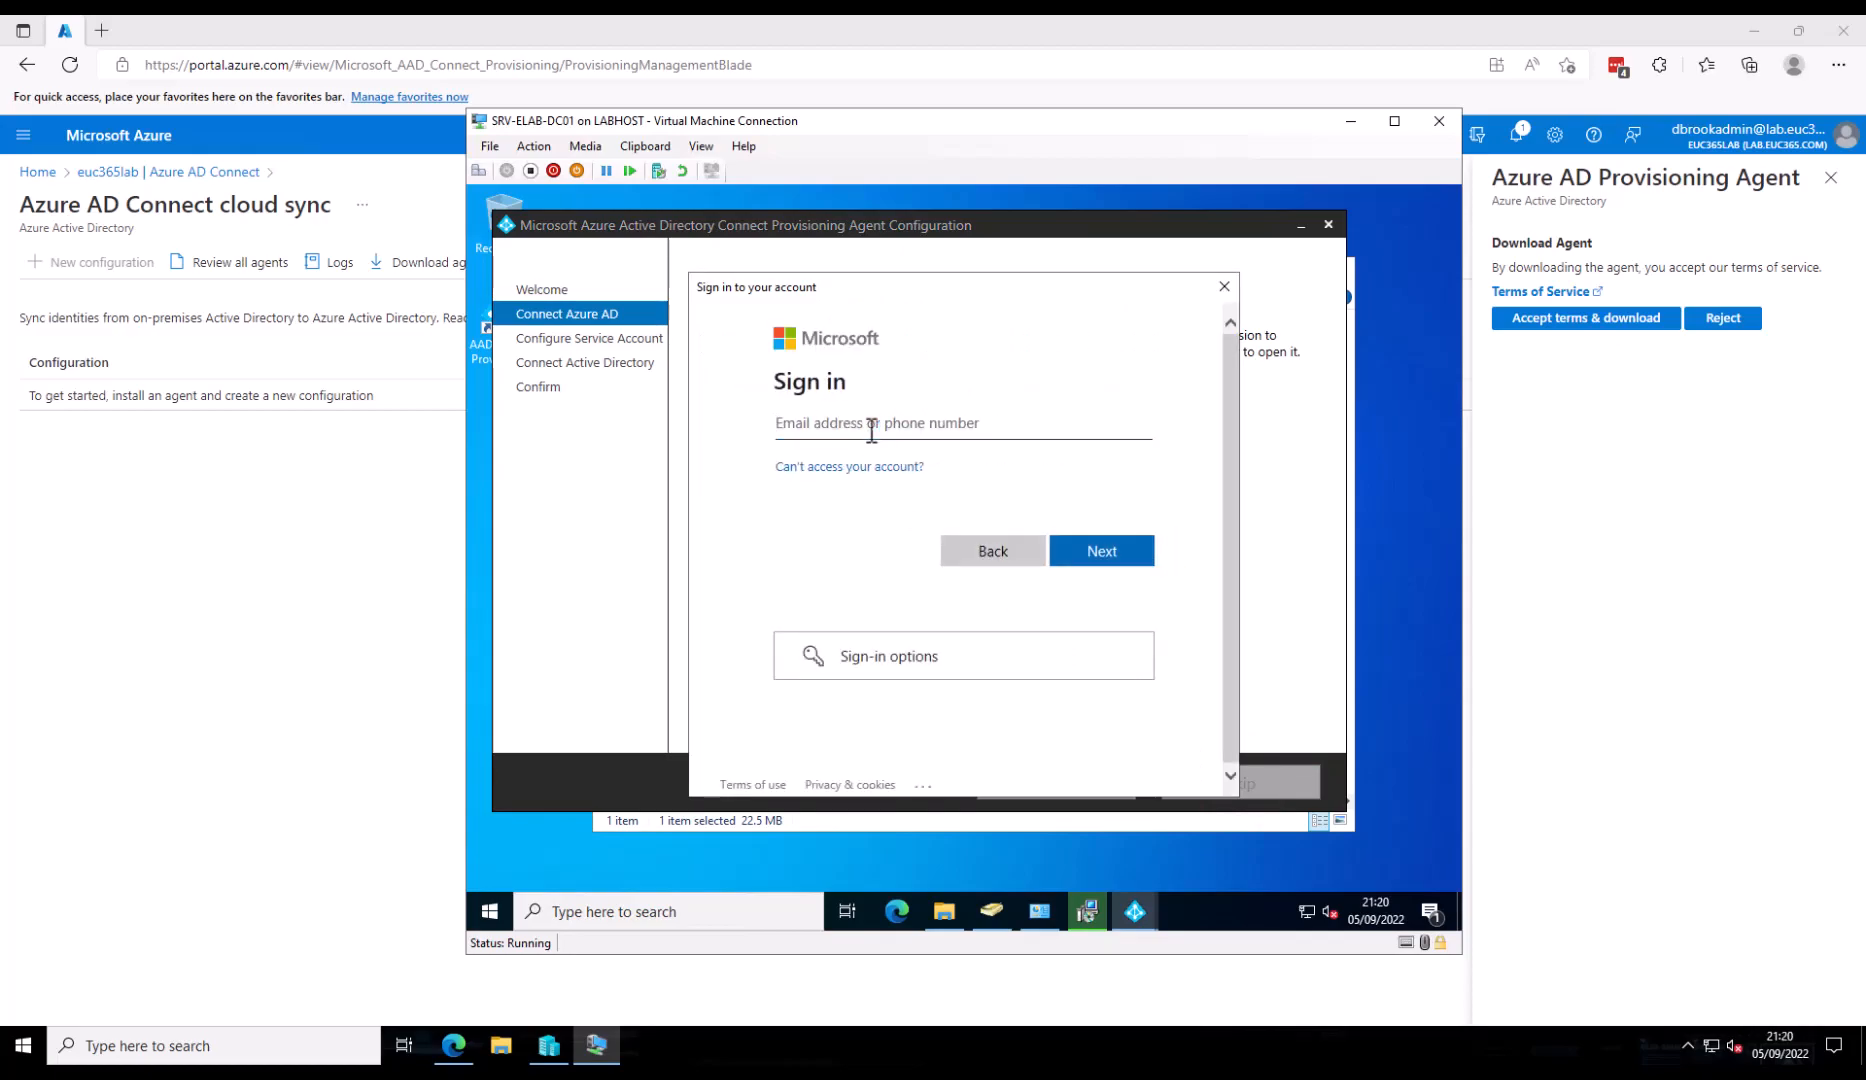
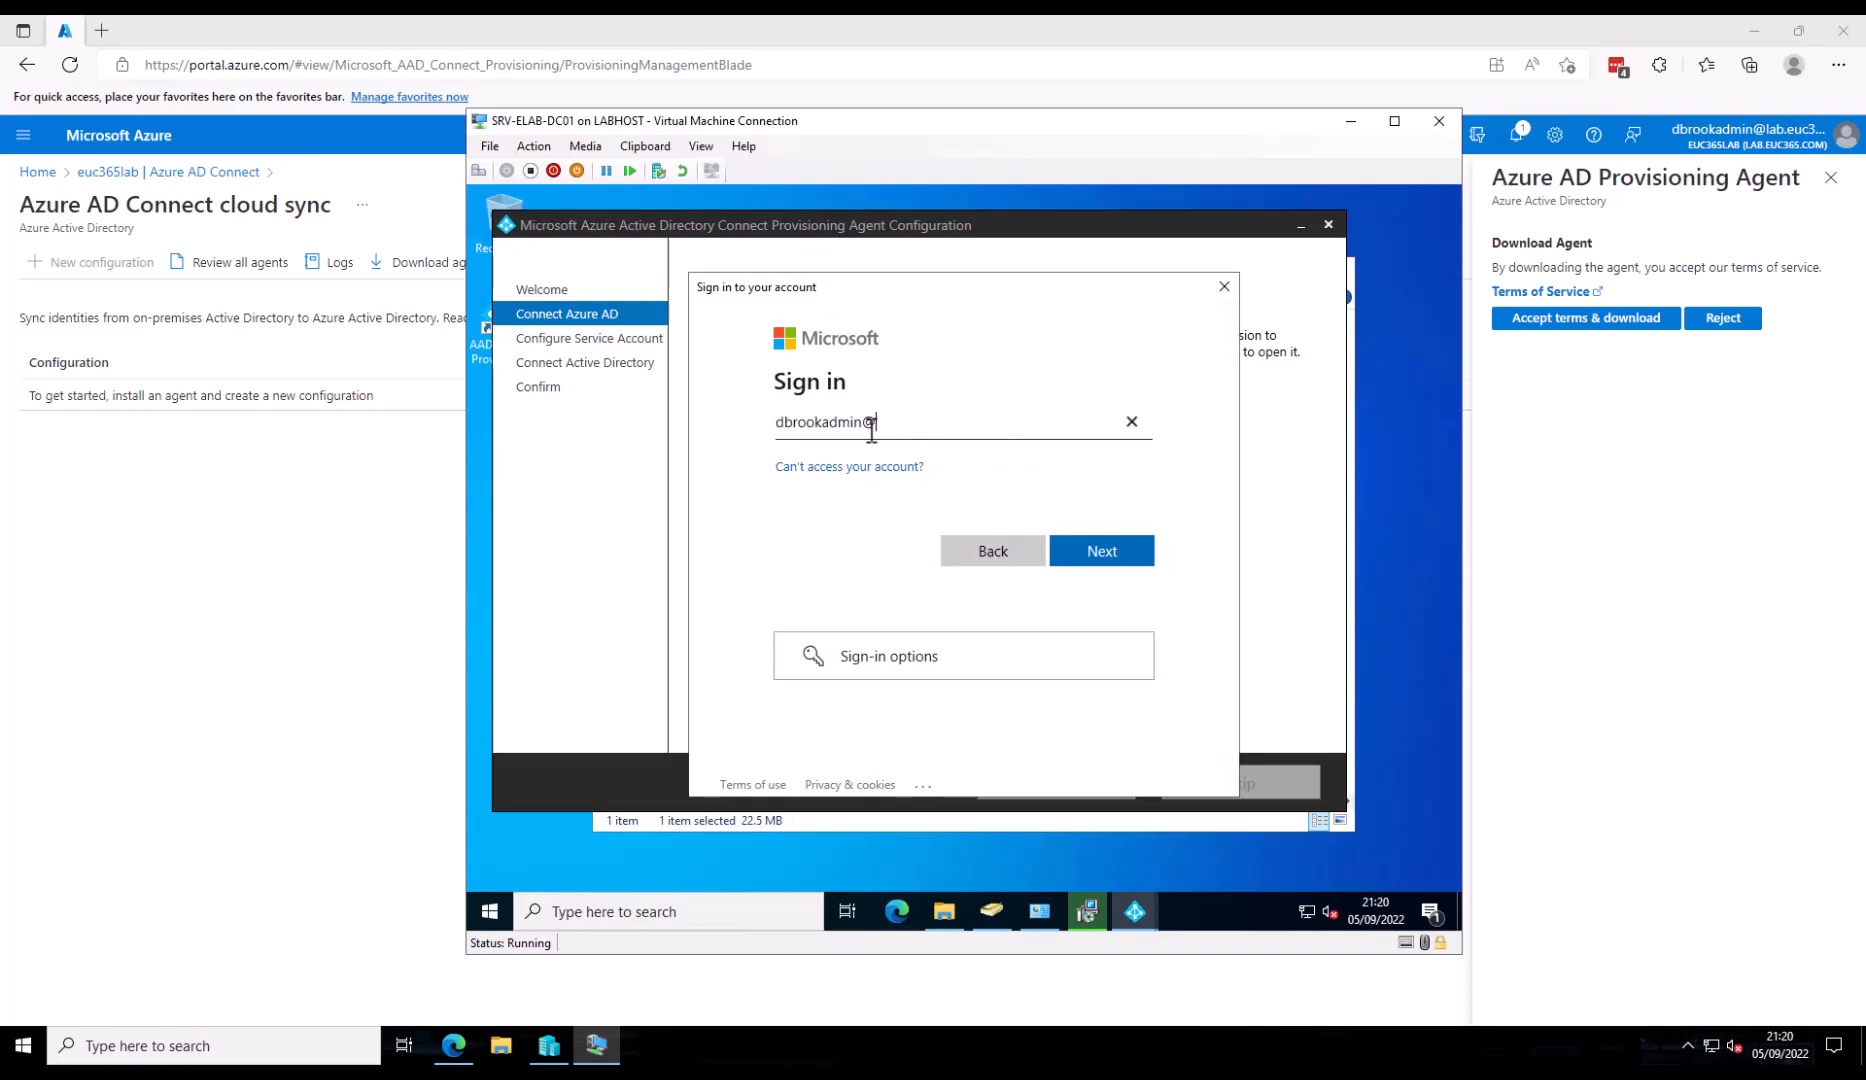
{"action": "left_click", "coordinate": [1120, 552]}
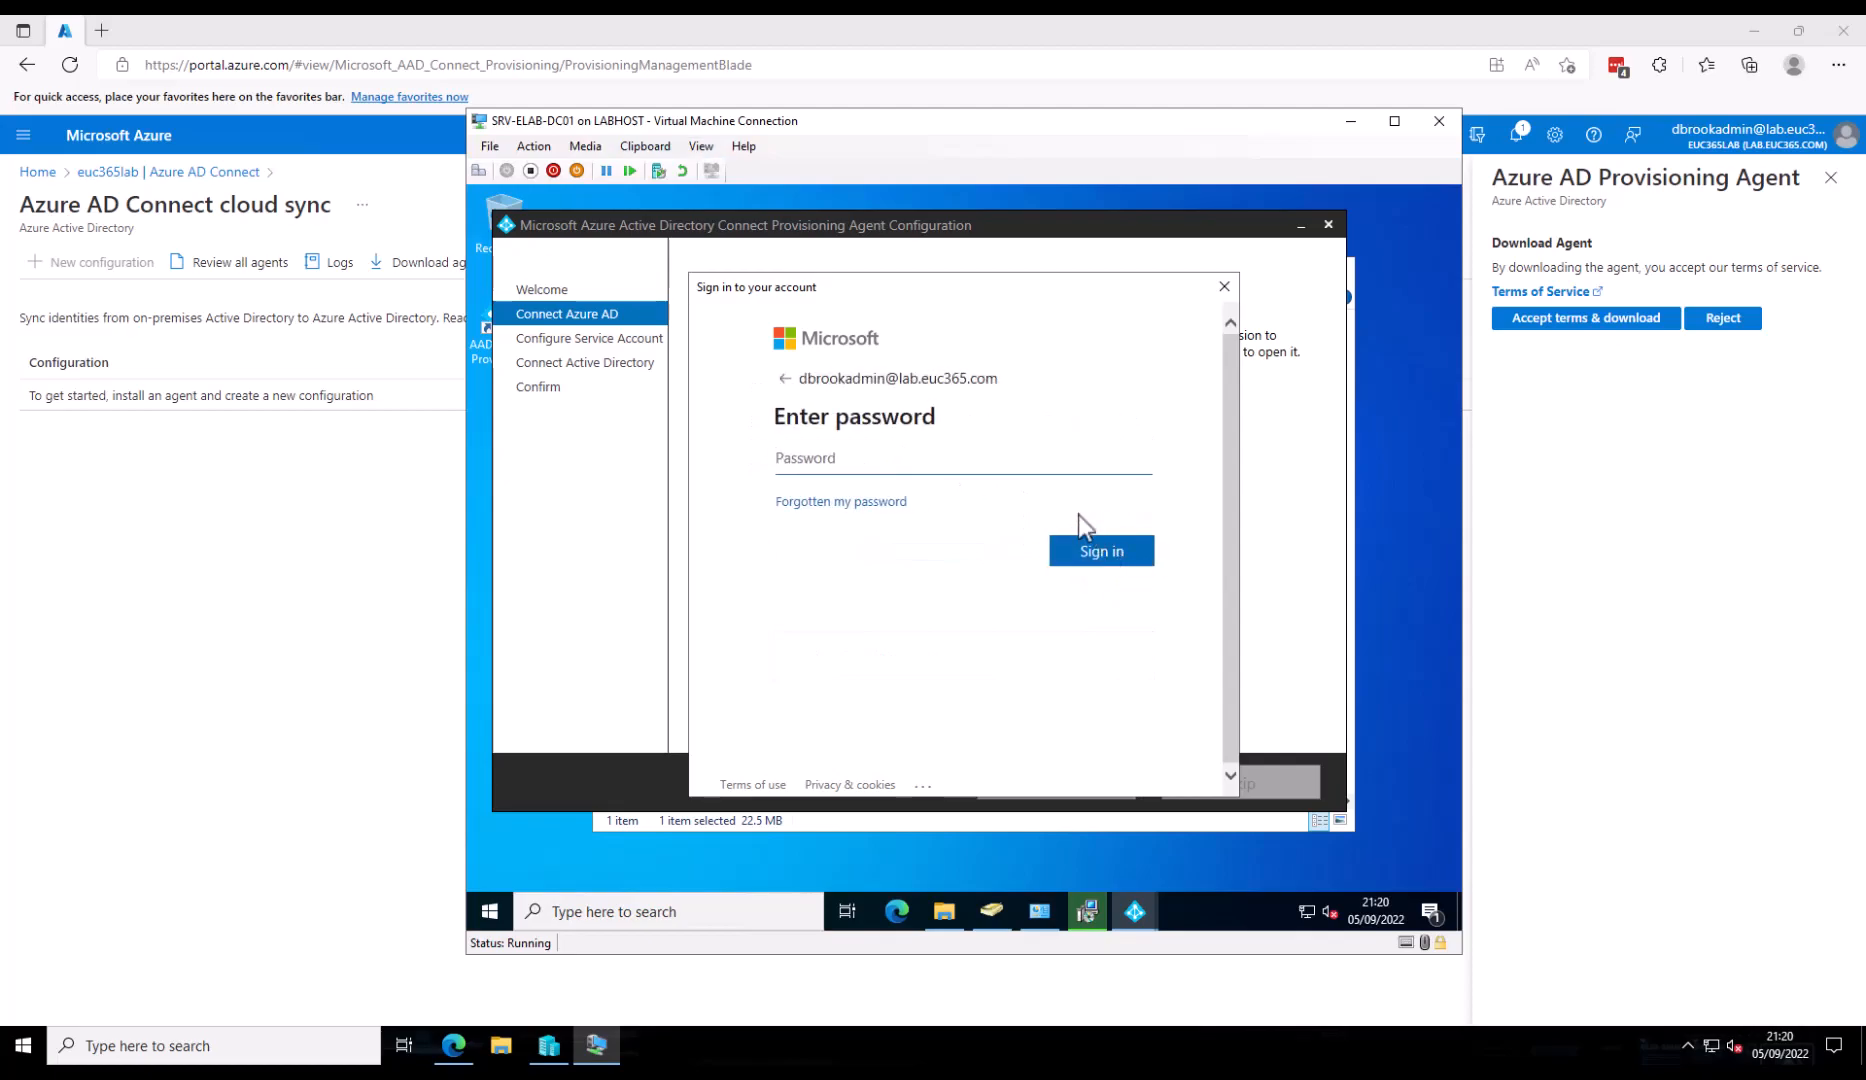
{"action": "left_click", "coordinate": [643, 146]}
{"action": "left_click", "coordinate": [665, 166]}
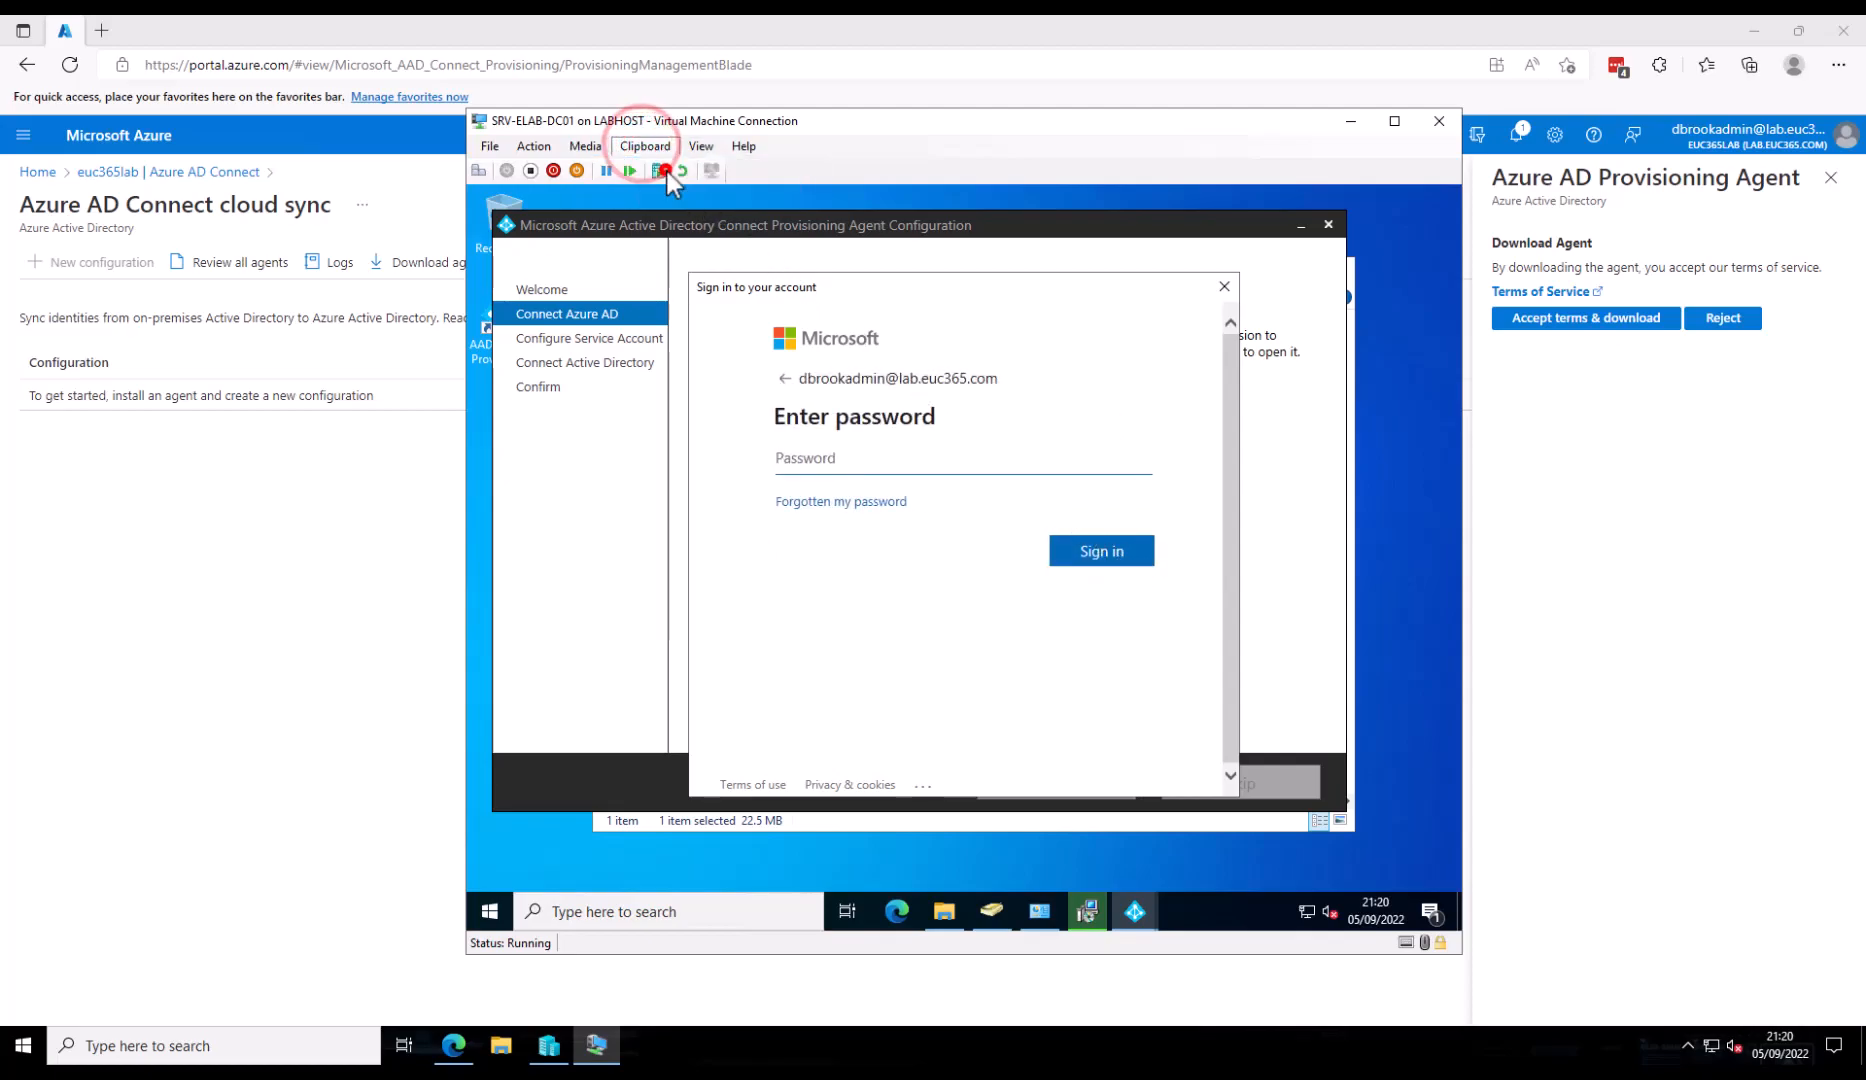
{"action": "left_click", "coordinate": [1134, 563]}
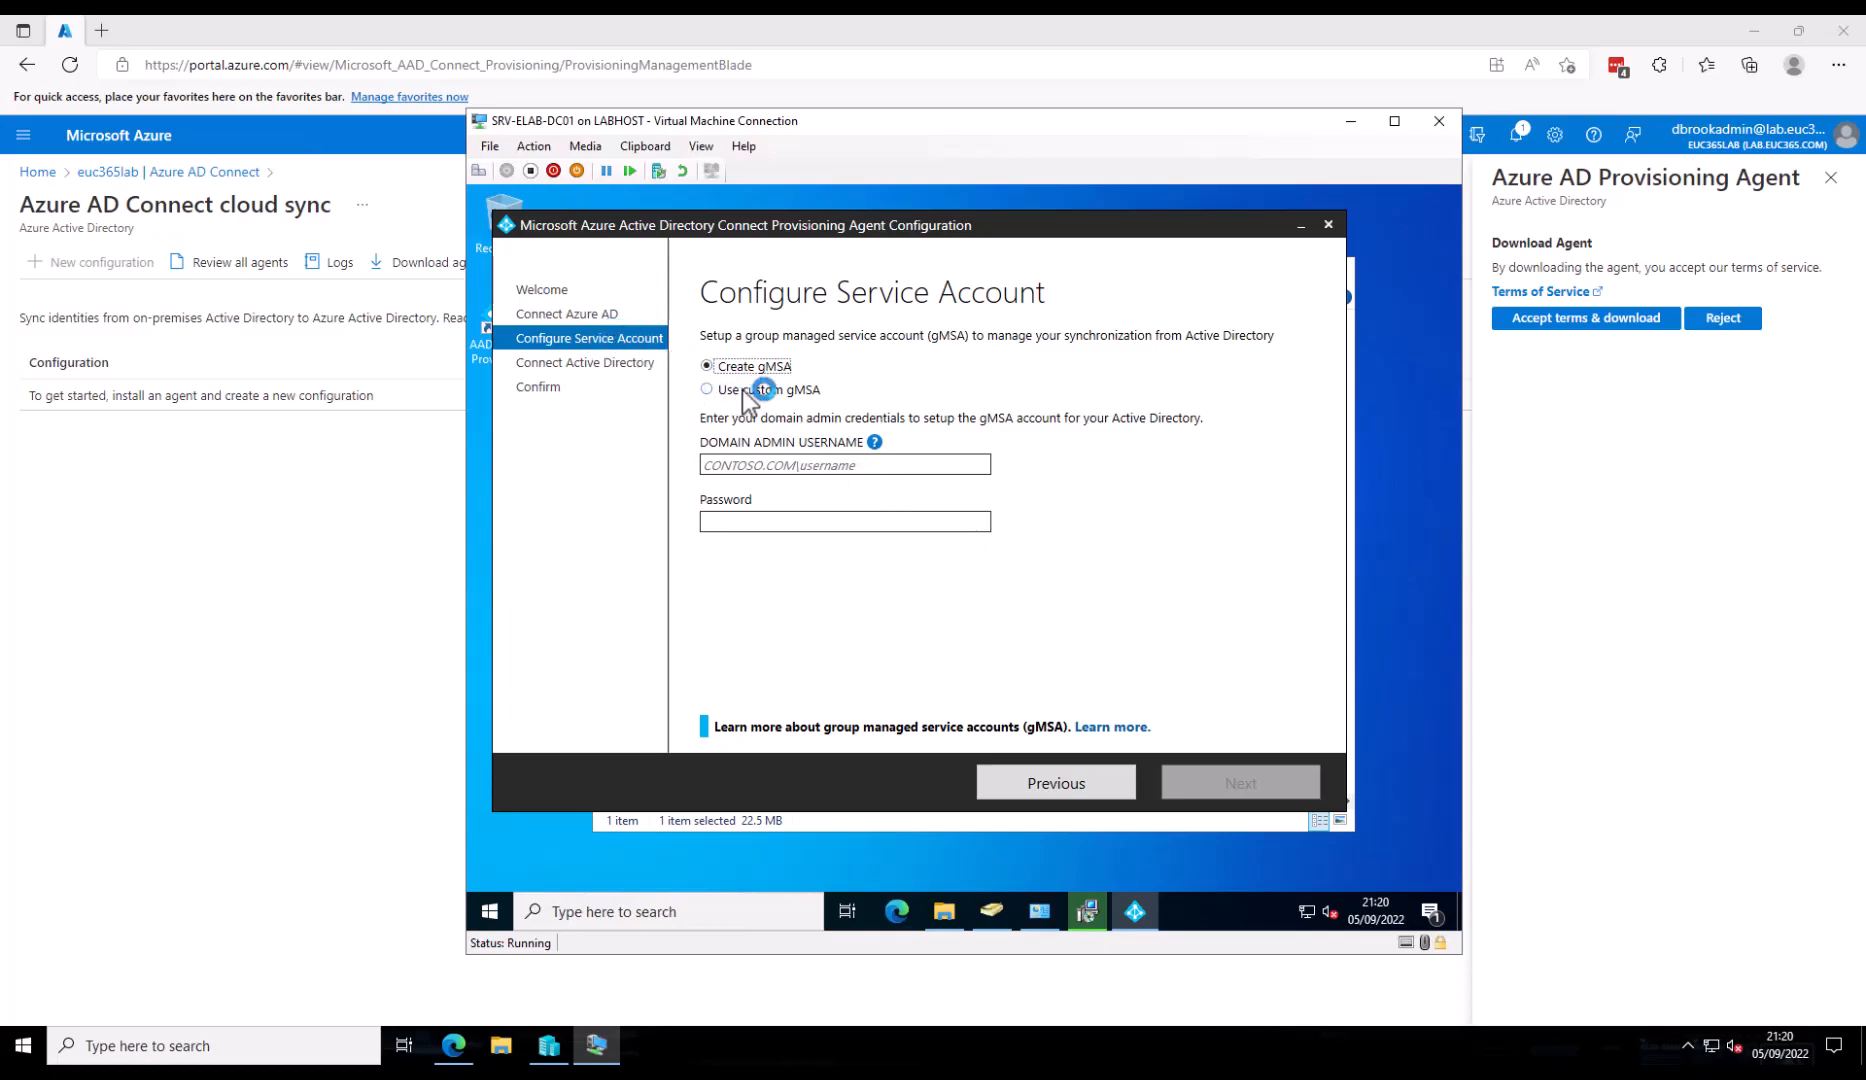
- Enter and validate the EUC365 domain administrator credentials on Configure Service Account
{"action": "left_click", "coordinate": [771, 466]}
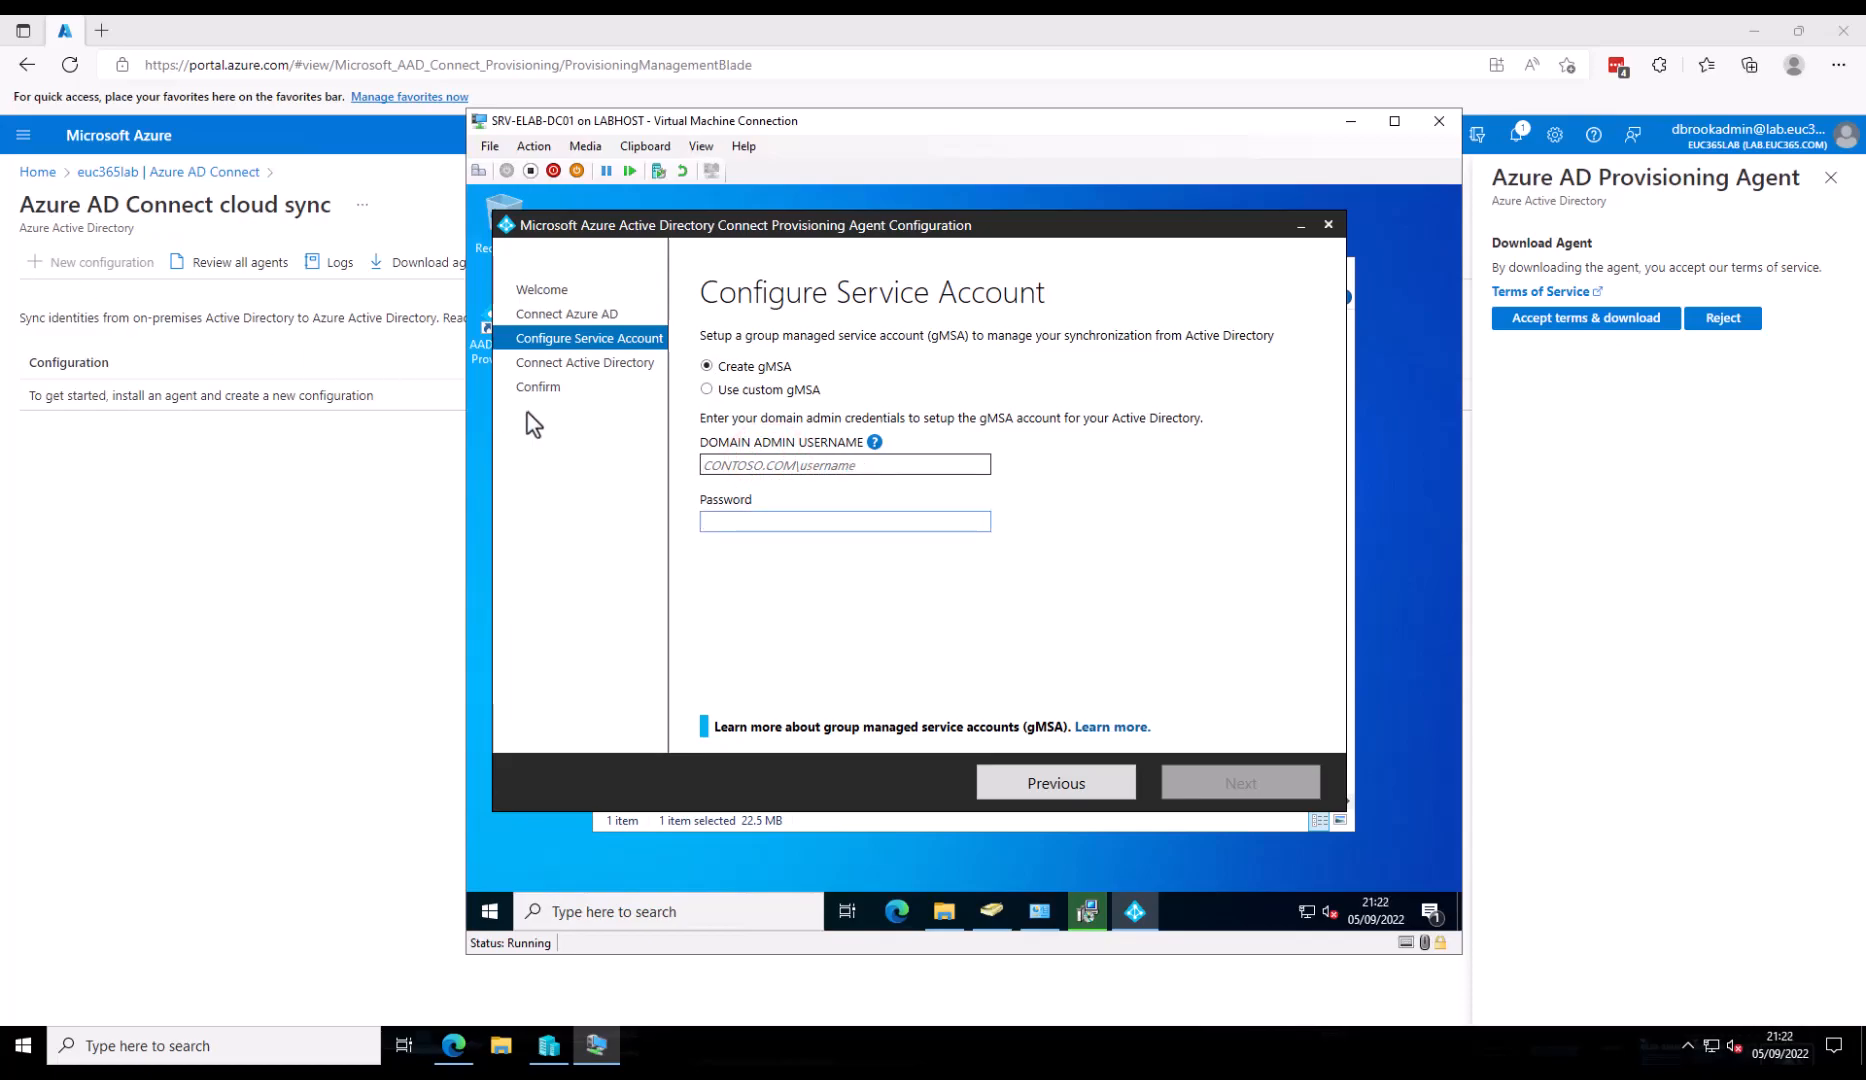
{"action": "left_click", "coordinate": [725, 467]}
{"action": "type", "text": "EUC"}
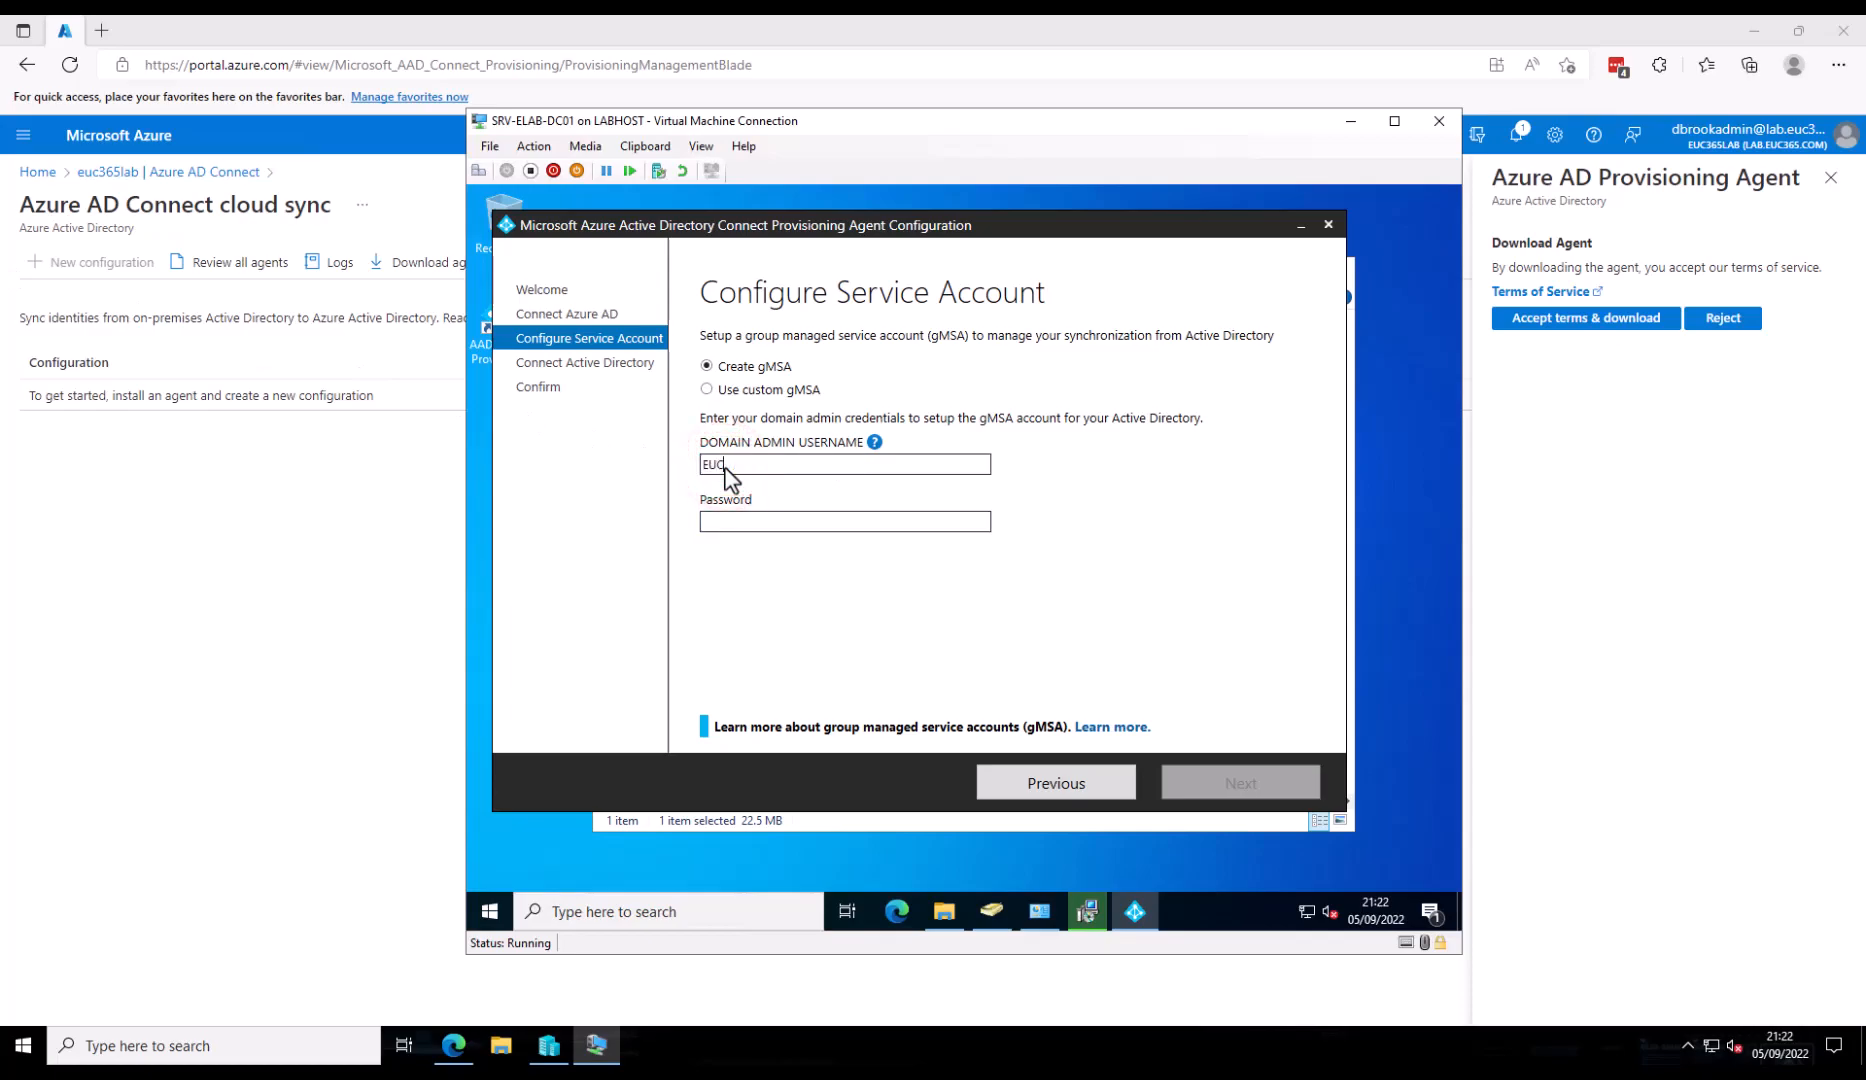
{"action": "type", "text": "365\\Administrator"}
{"action": "key", "text": "Tab"}
{"action": "type", "text": "********"}
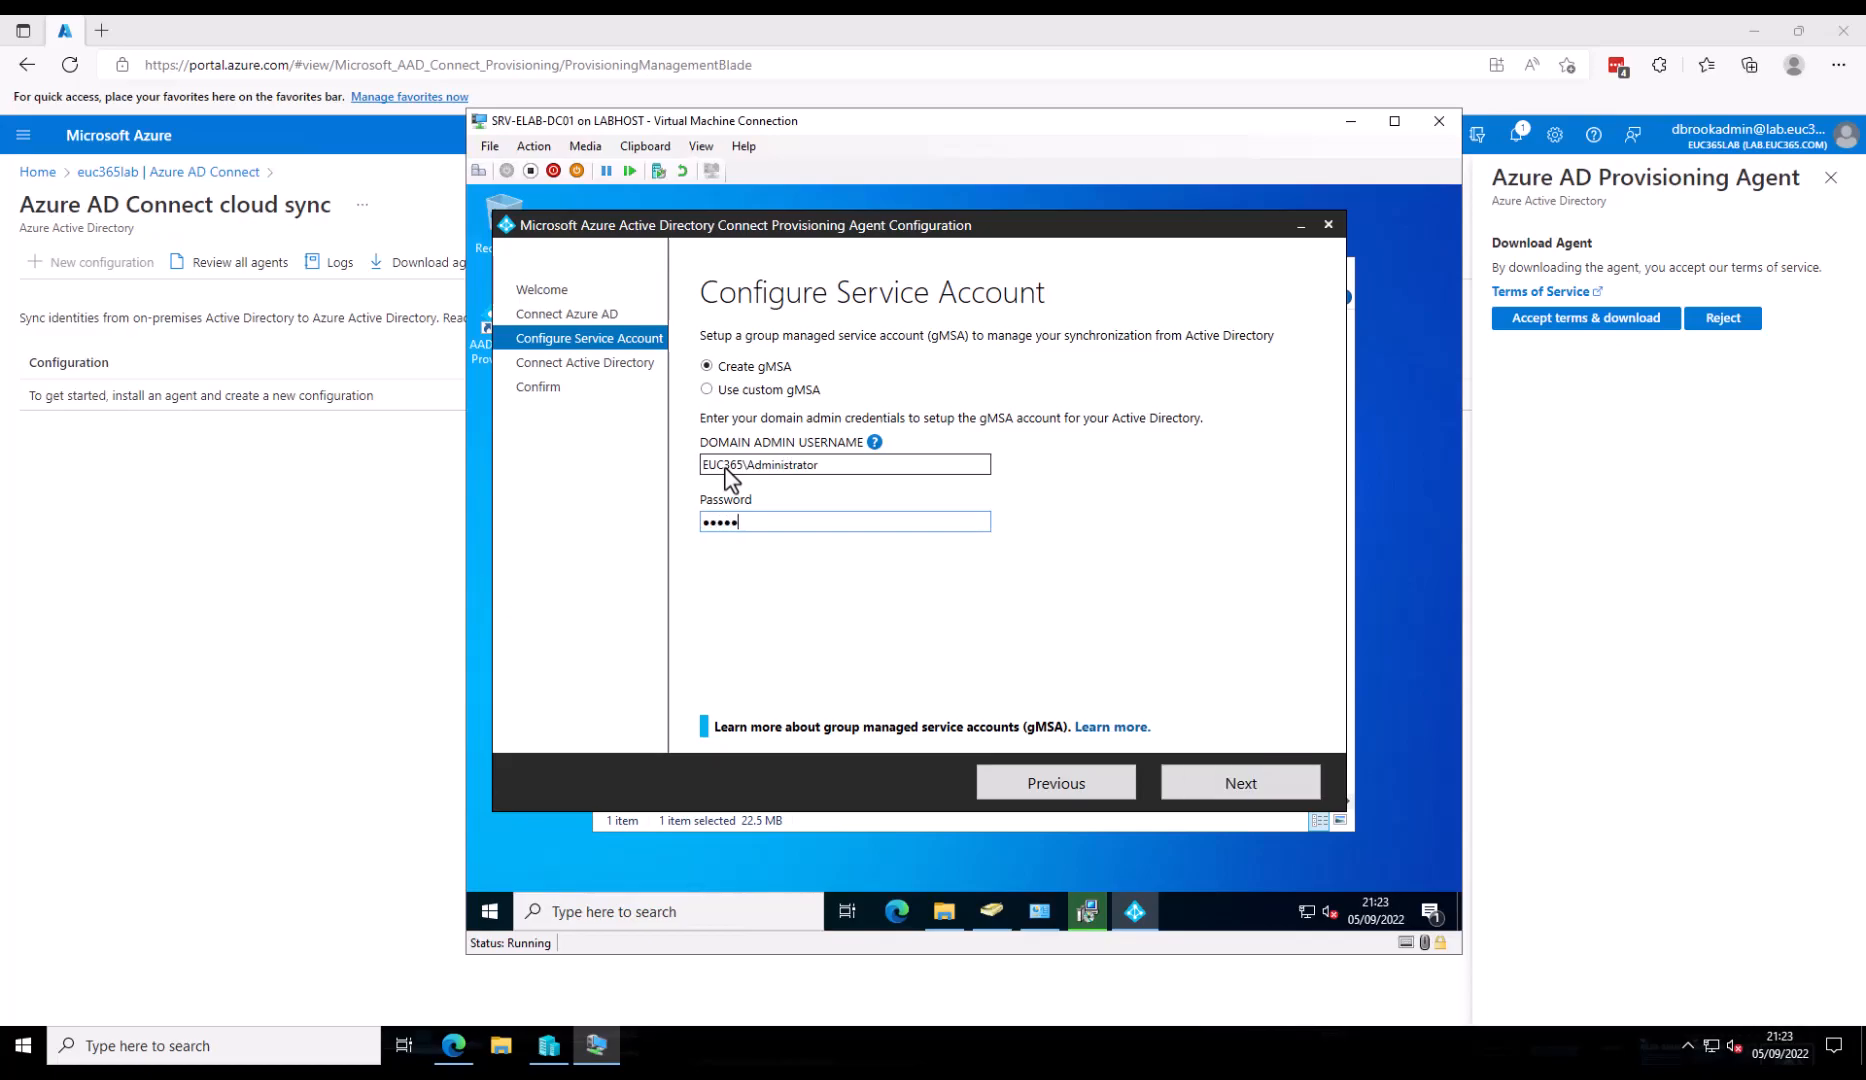
{"action": "type", "text": "*"}
{"action": "left_click", "coordinate": [1227, 787]}
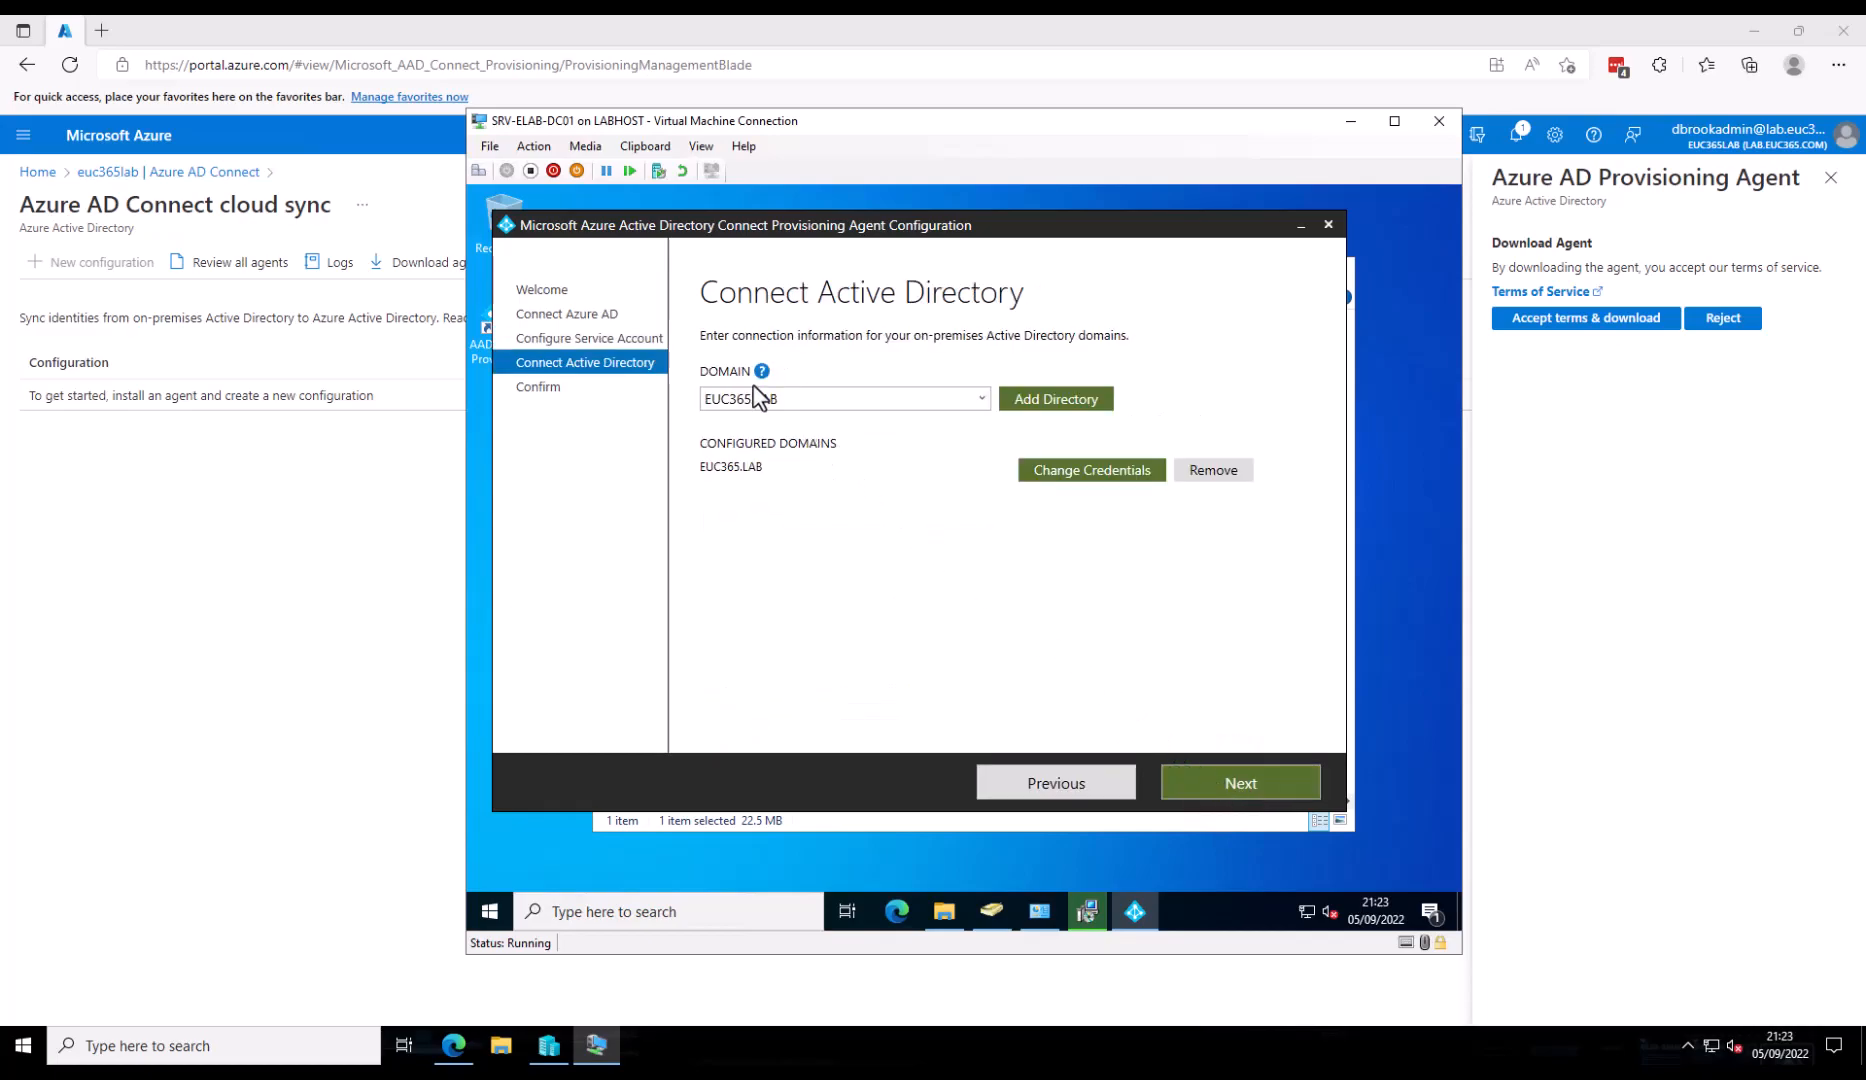
- Confirm and apply the agent configuration, then exit the wizard and dismiss the success message
{"action": "left_click", "coordinate": [1265, 780]}
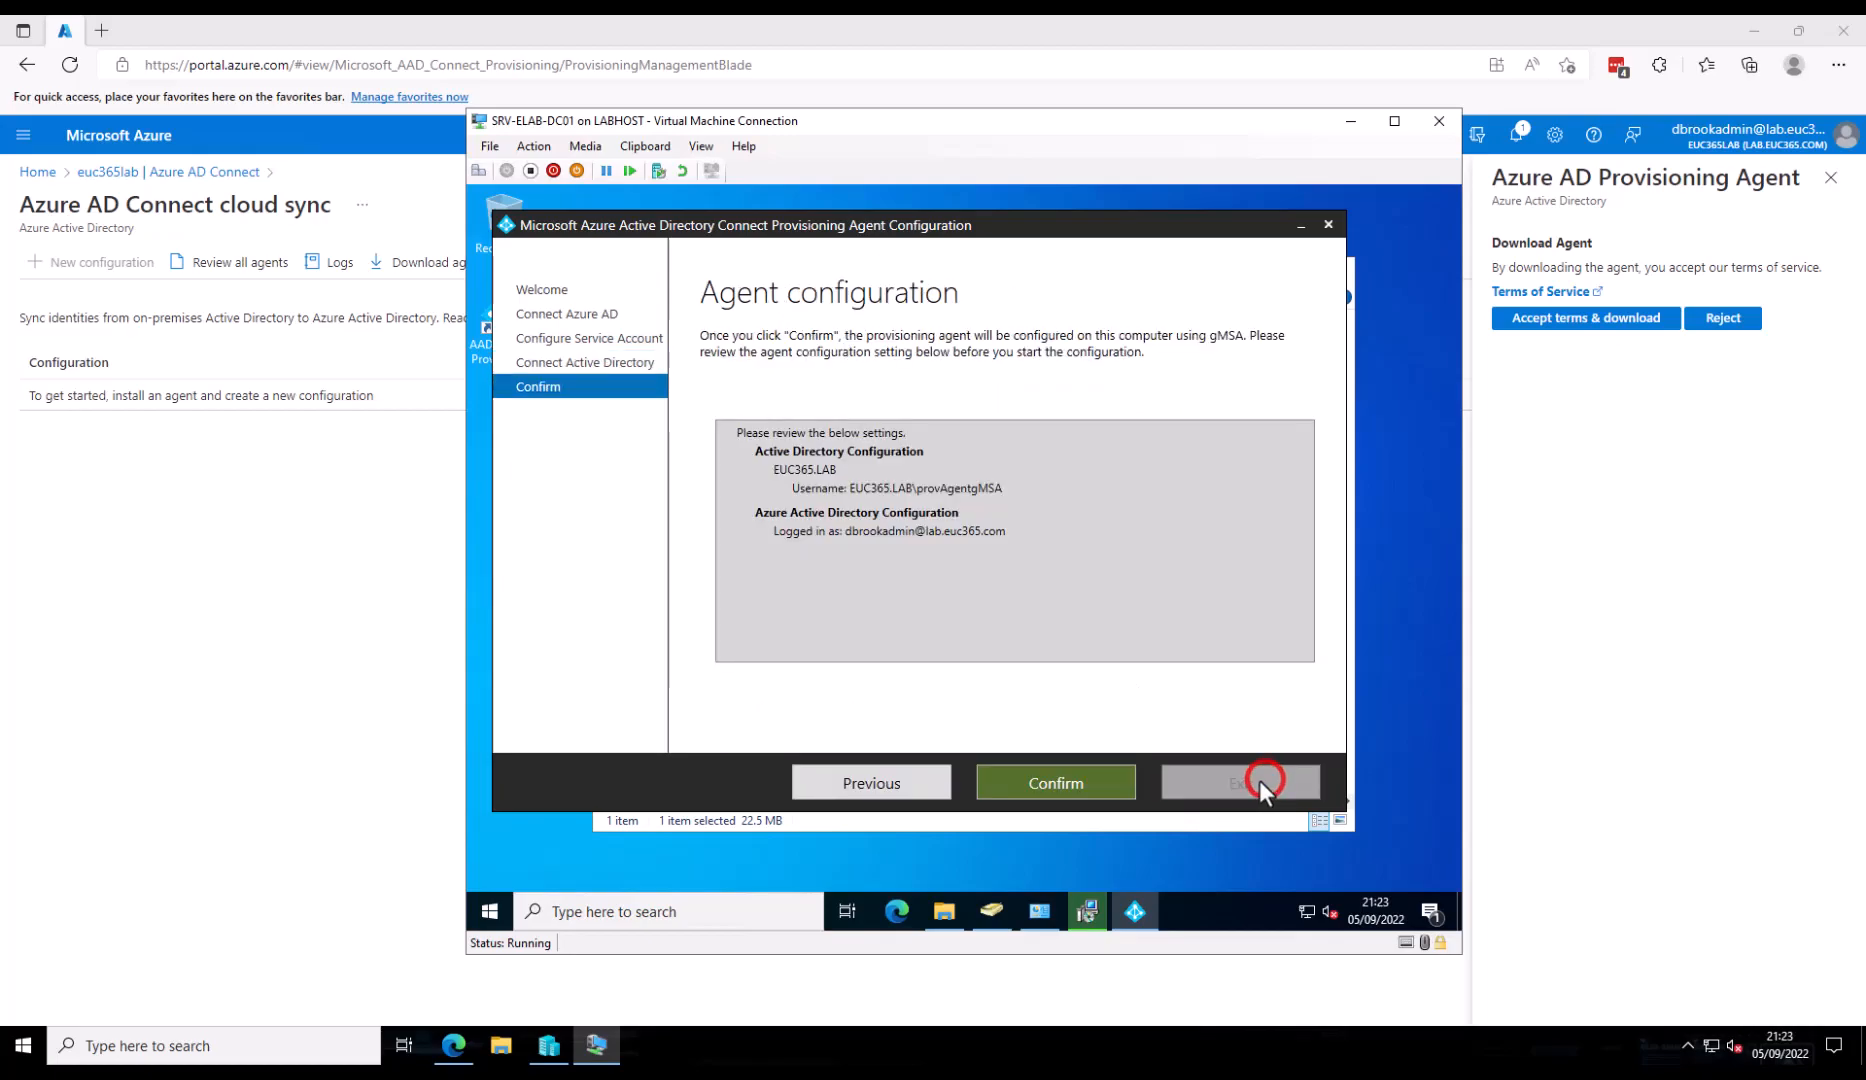
{"action": "left_click", "coordinate": [1074, 786]}
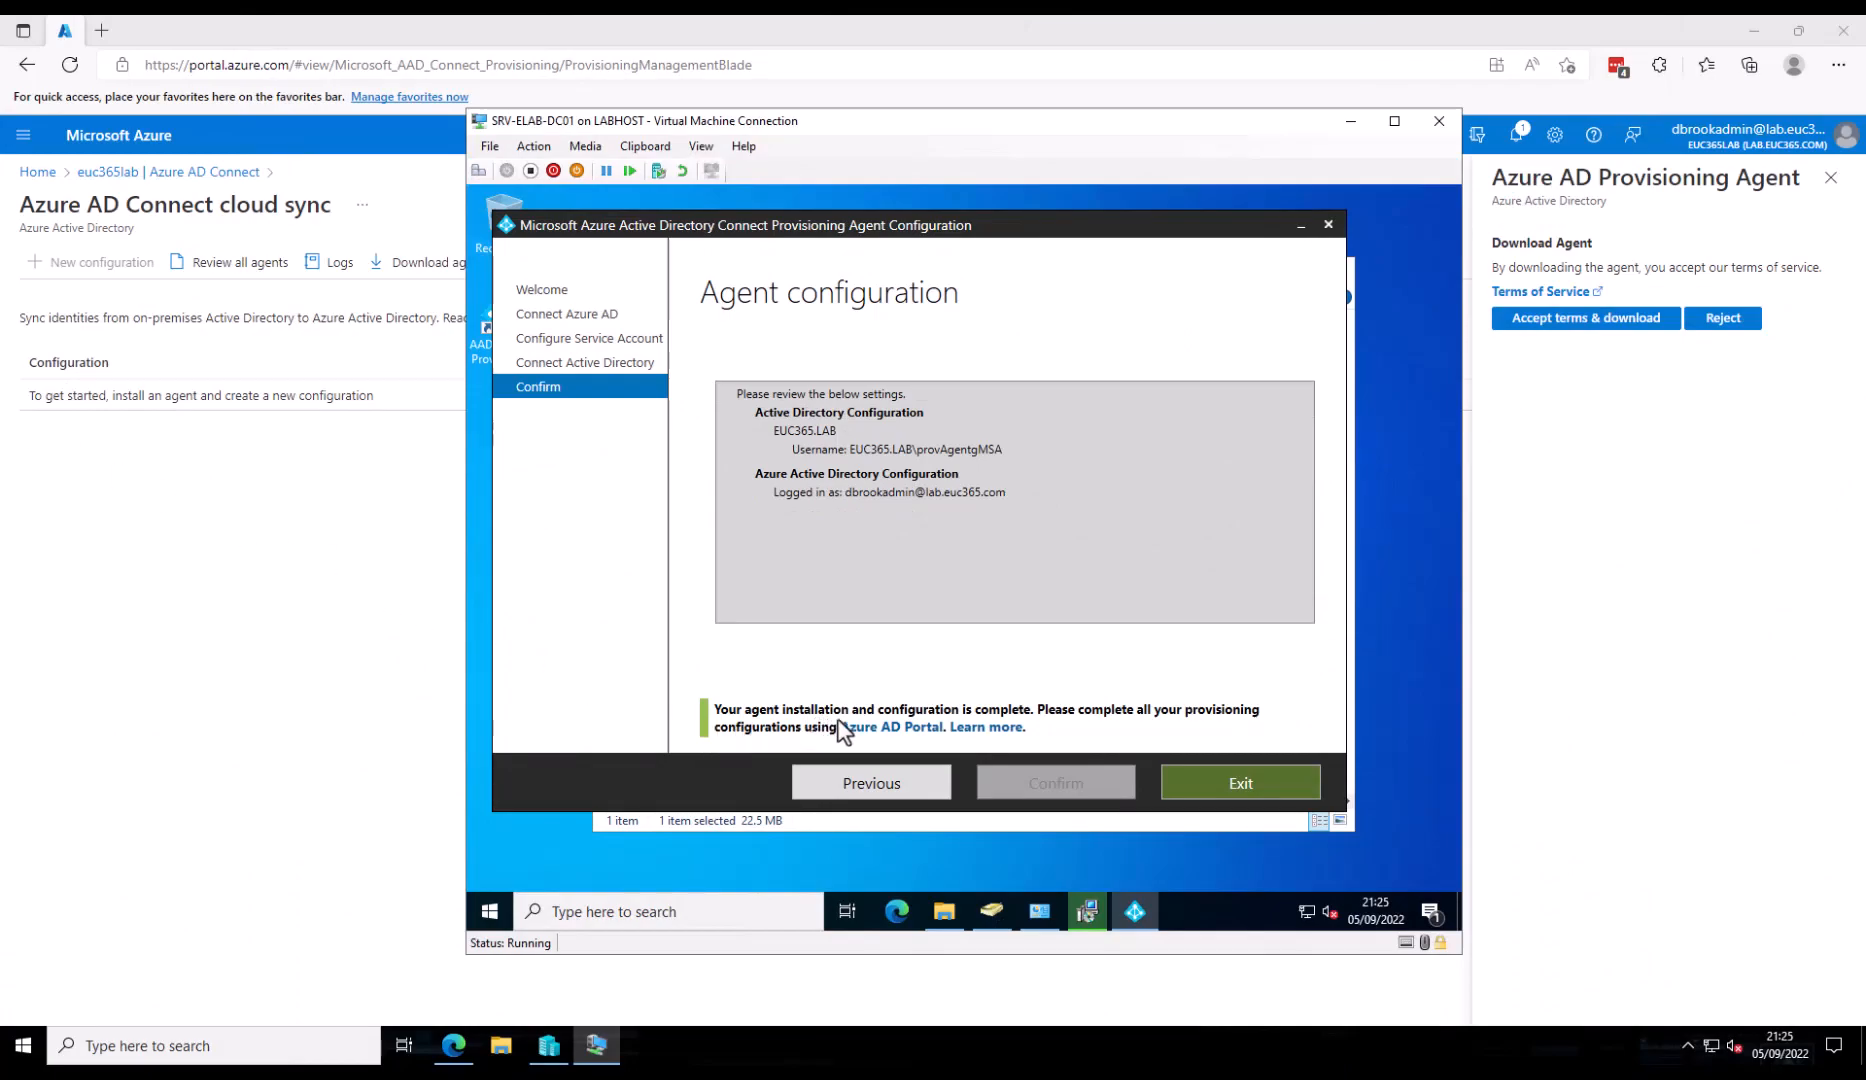
{"action": "left_click", "coordinate": [1241, 785]}
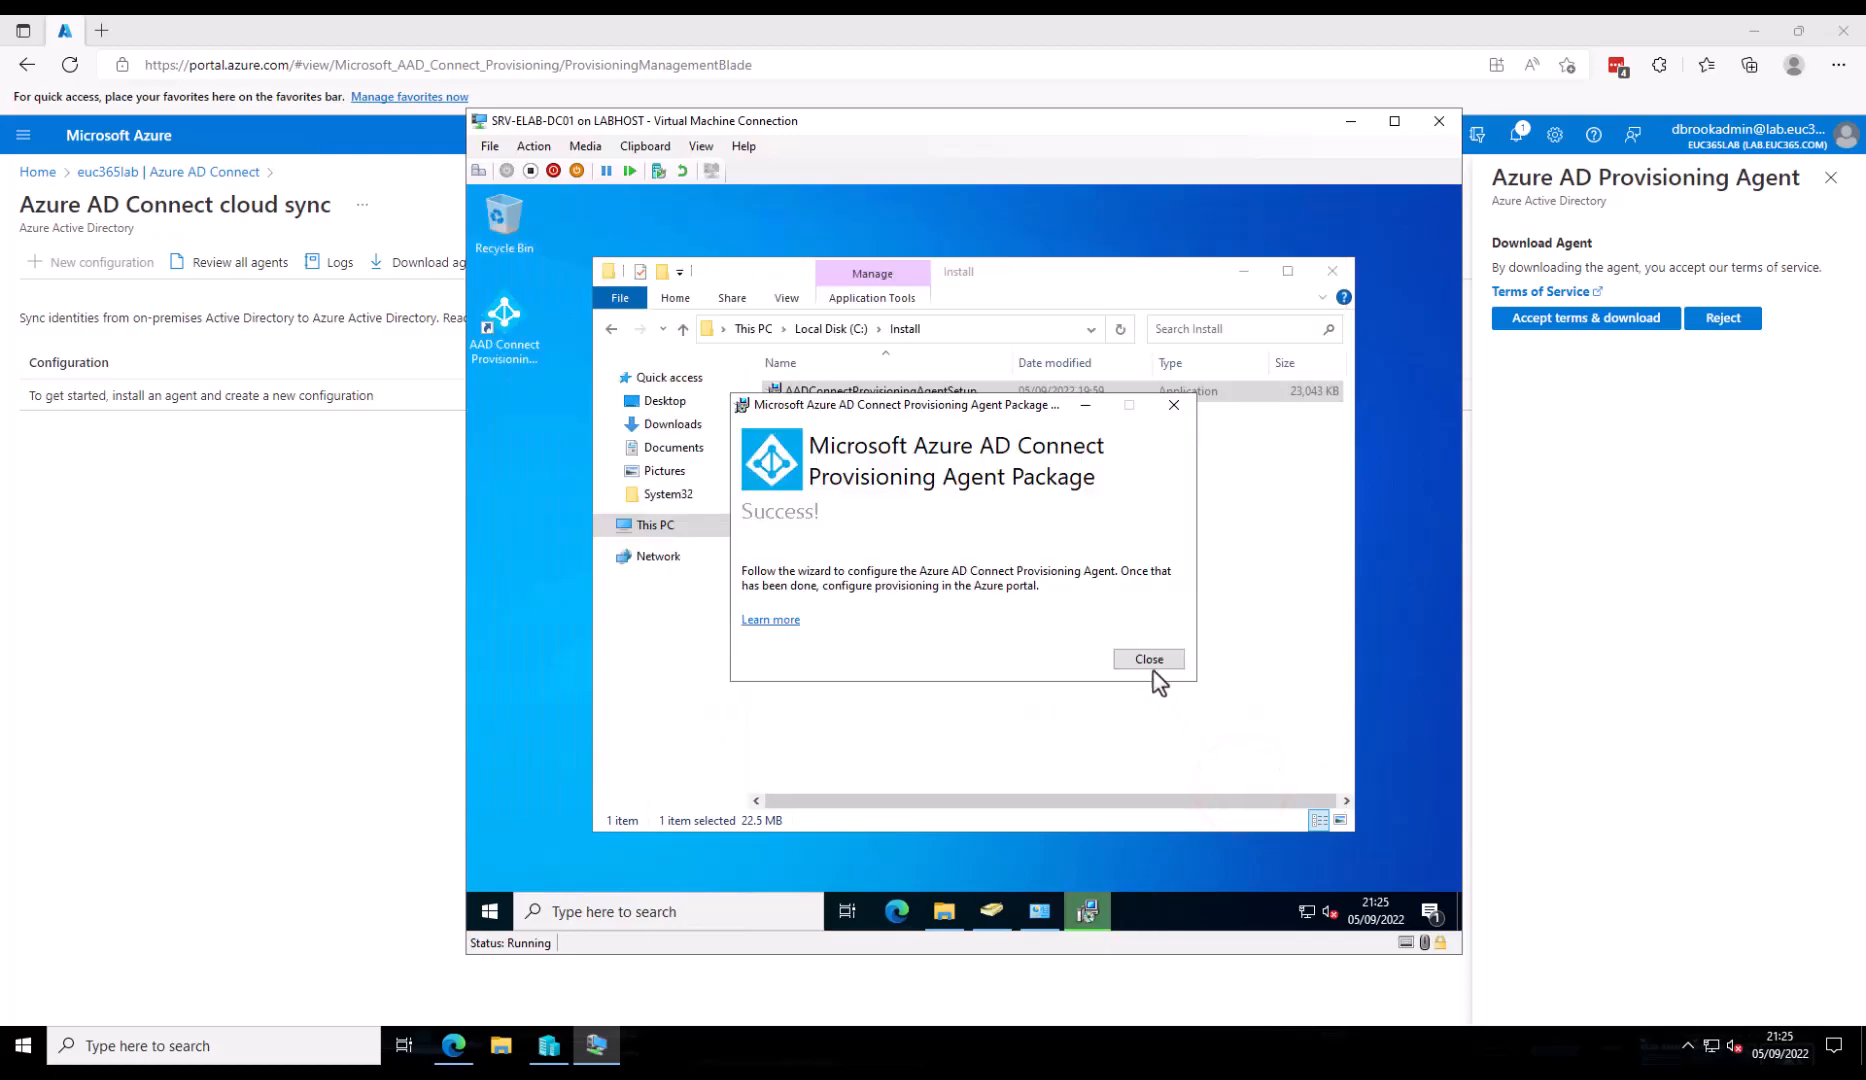
{"action": "left_click", "coordinate": [1148, 661]}
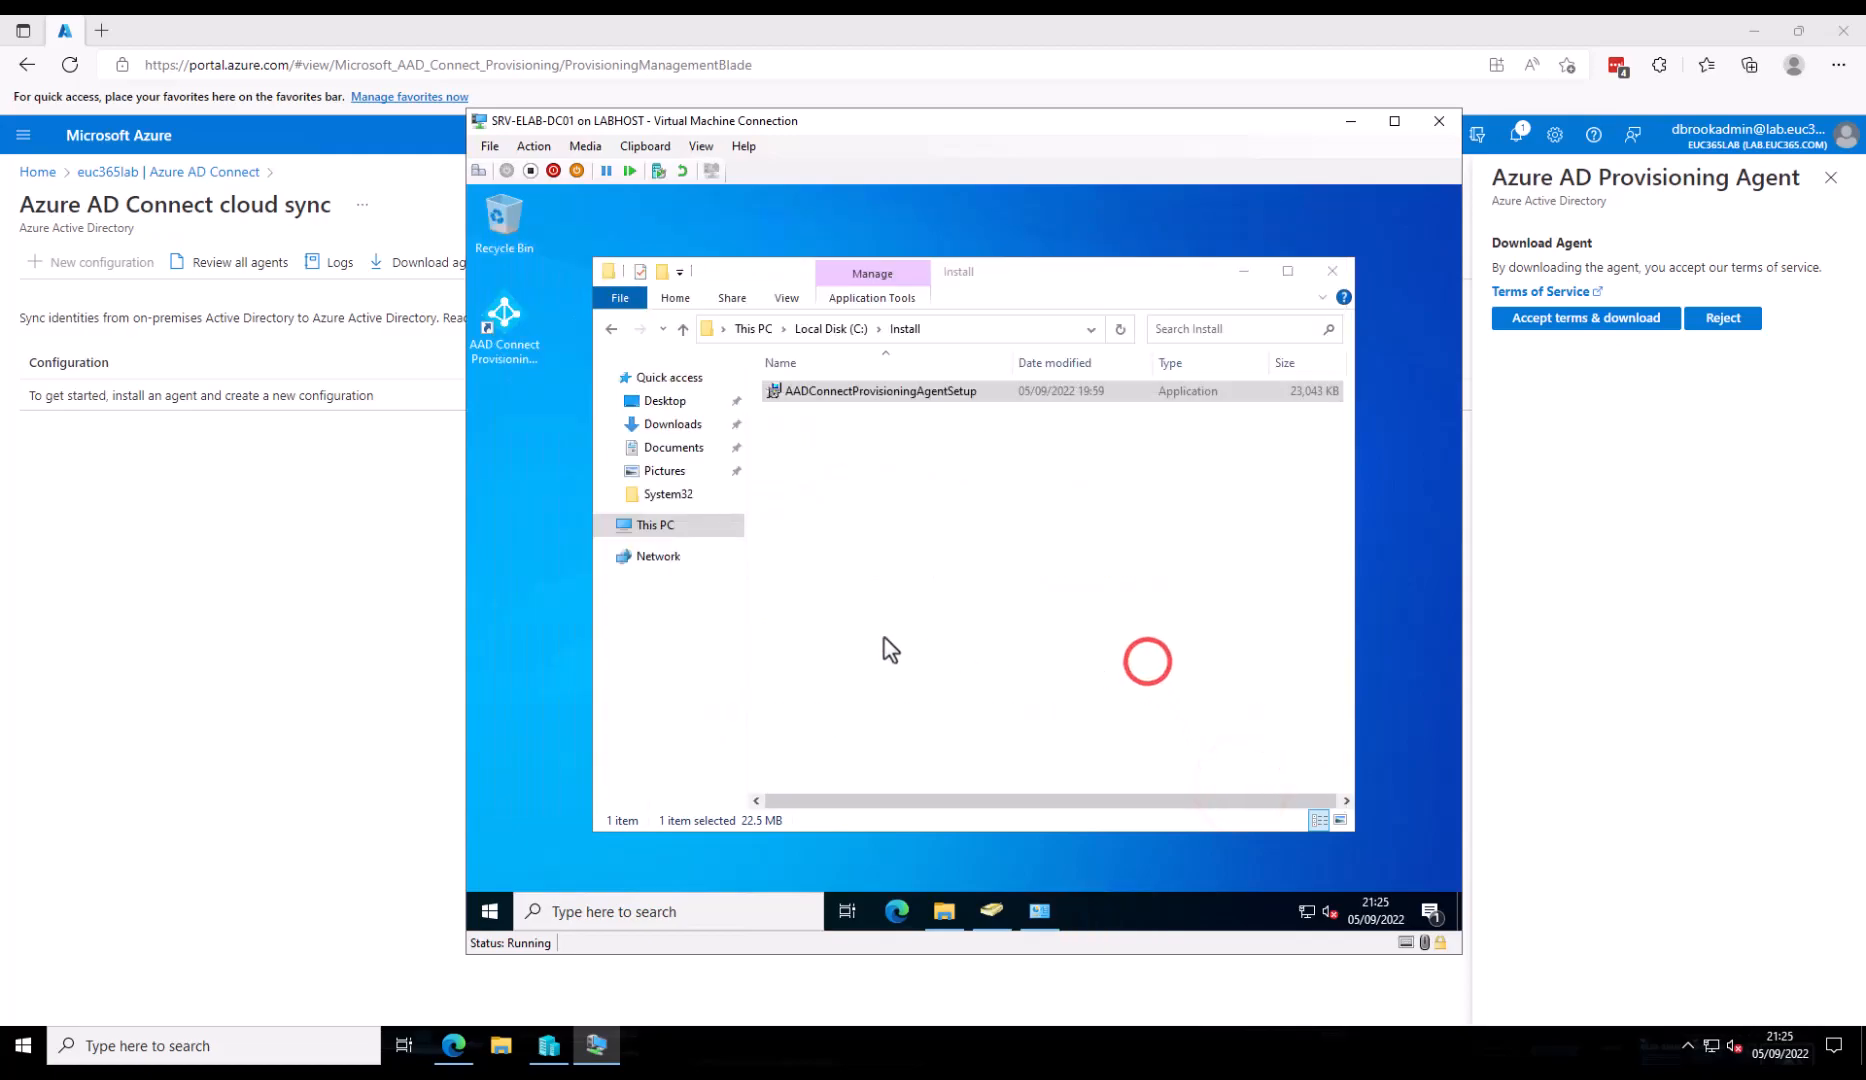
{"action": "left_click", "coordinate": [335, 592]}
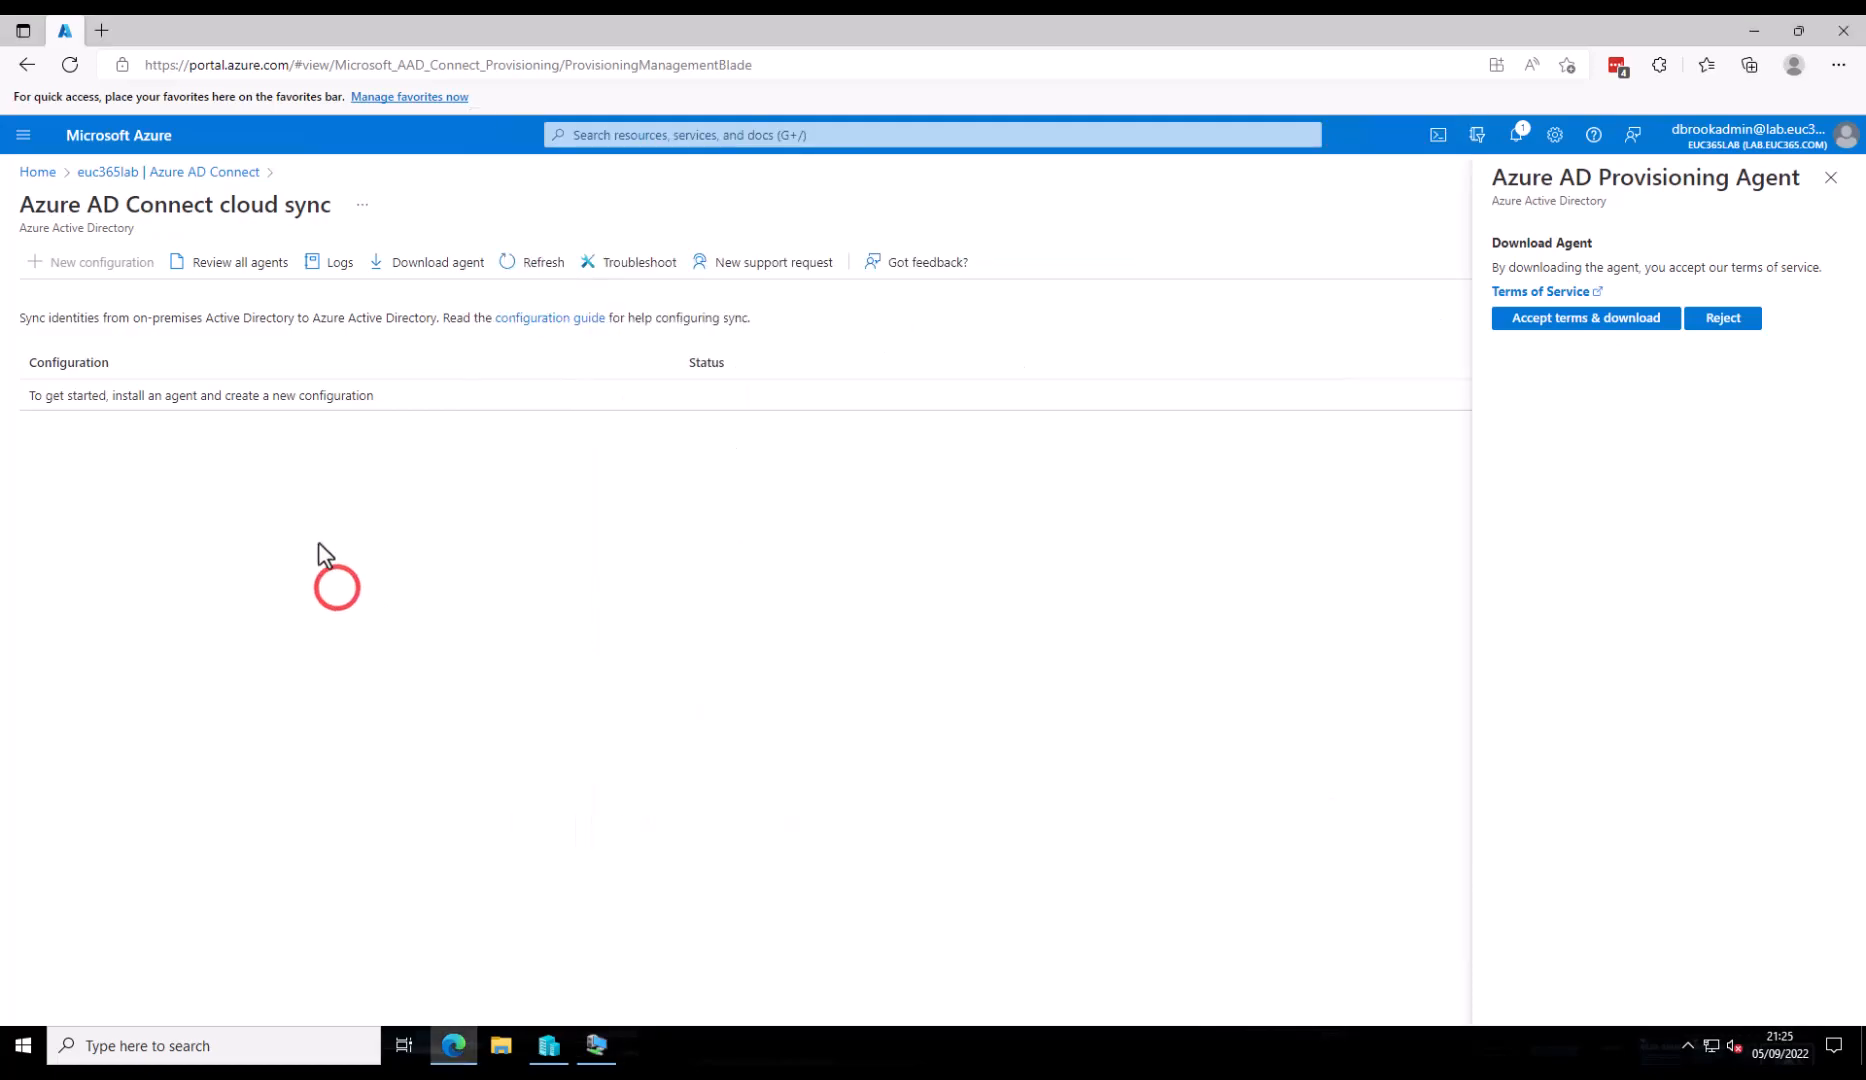
- Verify the ELAB-SRV-DC01.EUC365.LAB agent is active in the on-premises agents list
{"action": "left_click", "coordinate": [213, 282]}
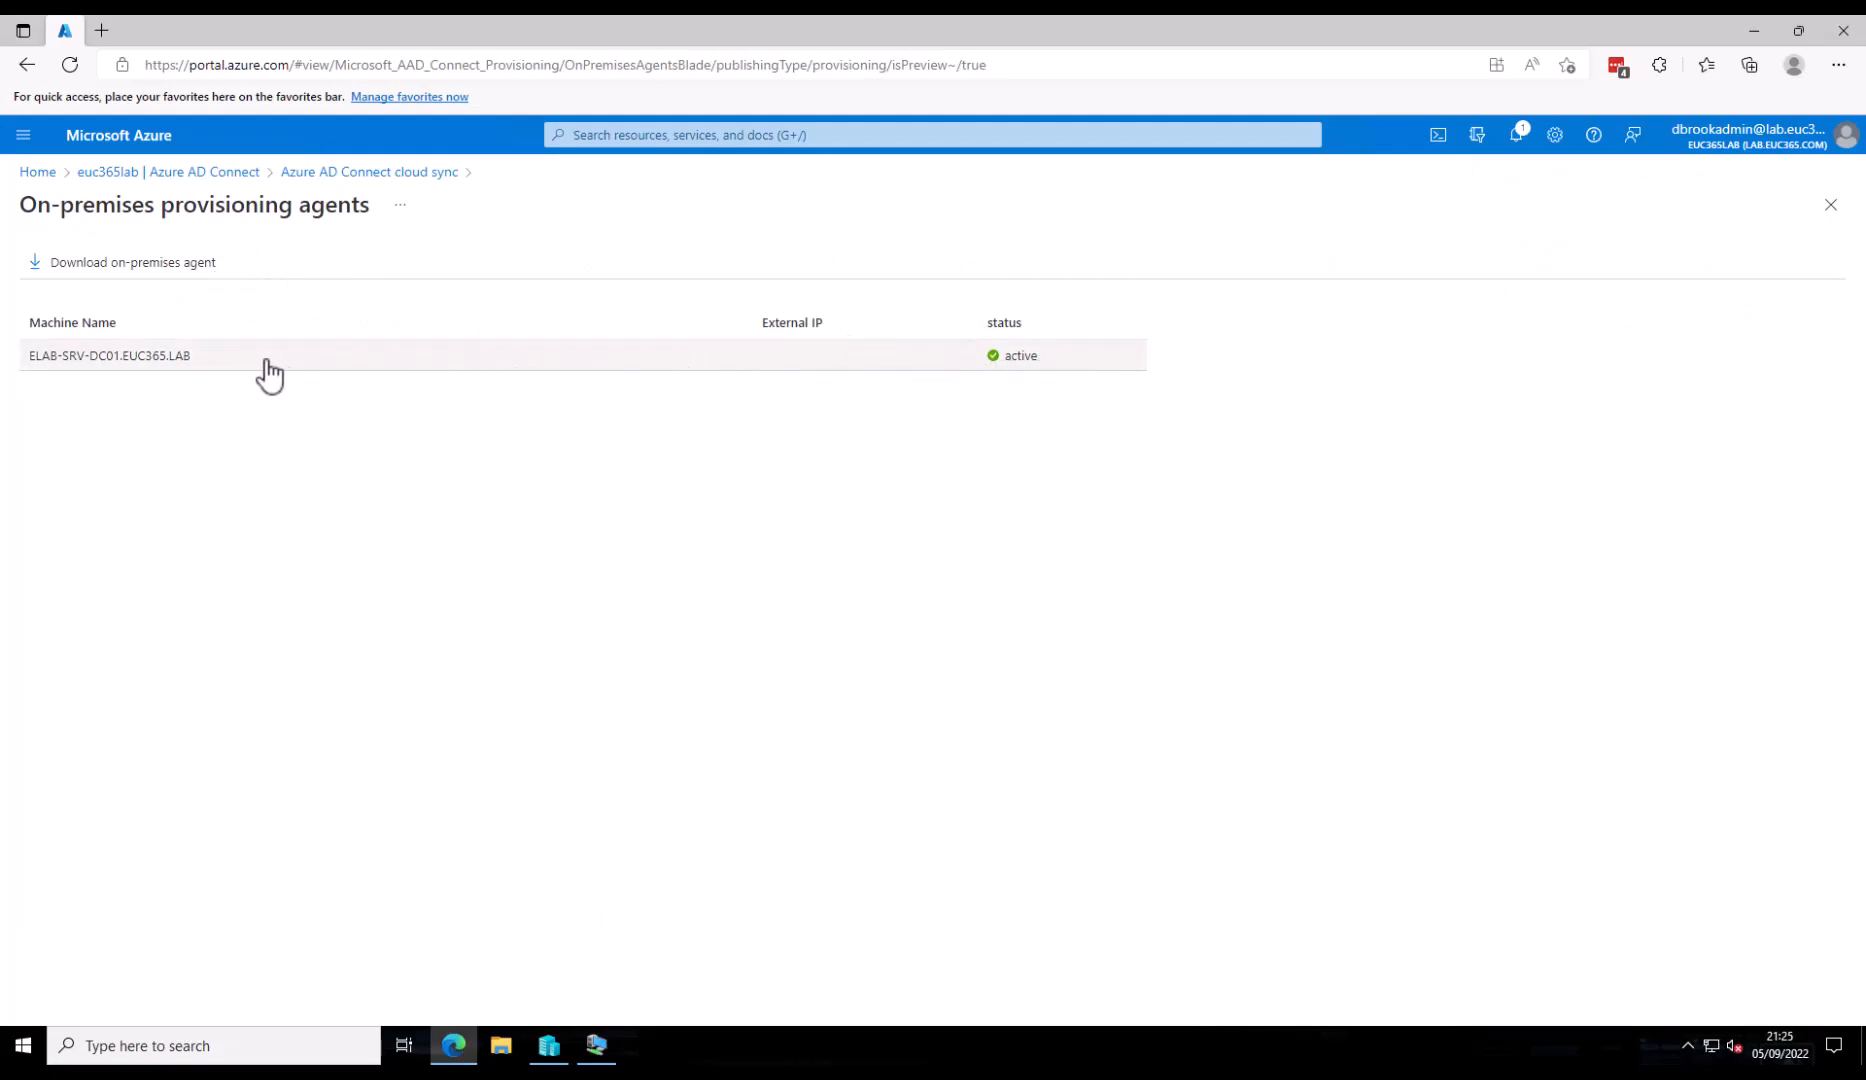
{"action": "left_click_drag", "start_coordinate": [217, 357], "coordinate": [2, 378]}
{"action": "left_click", "coordinate": [292, 414]}
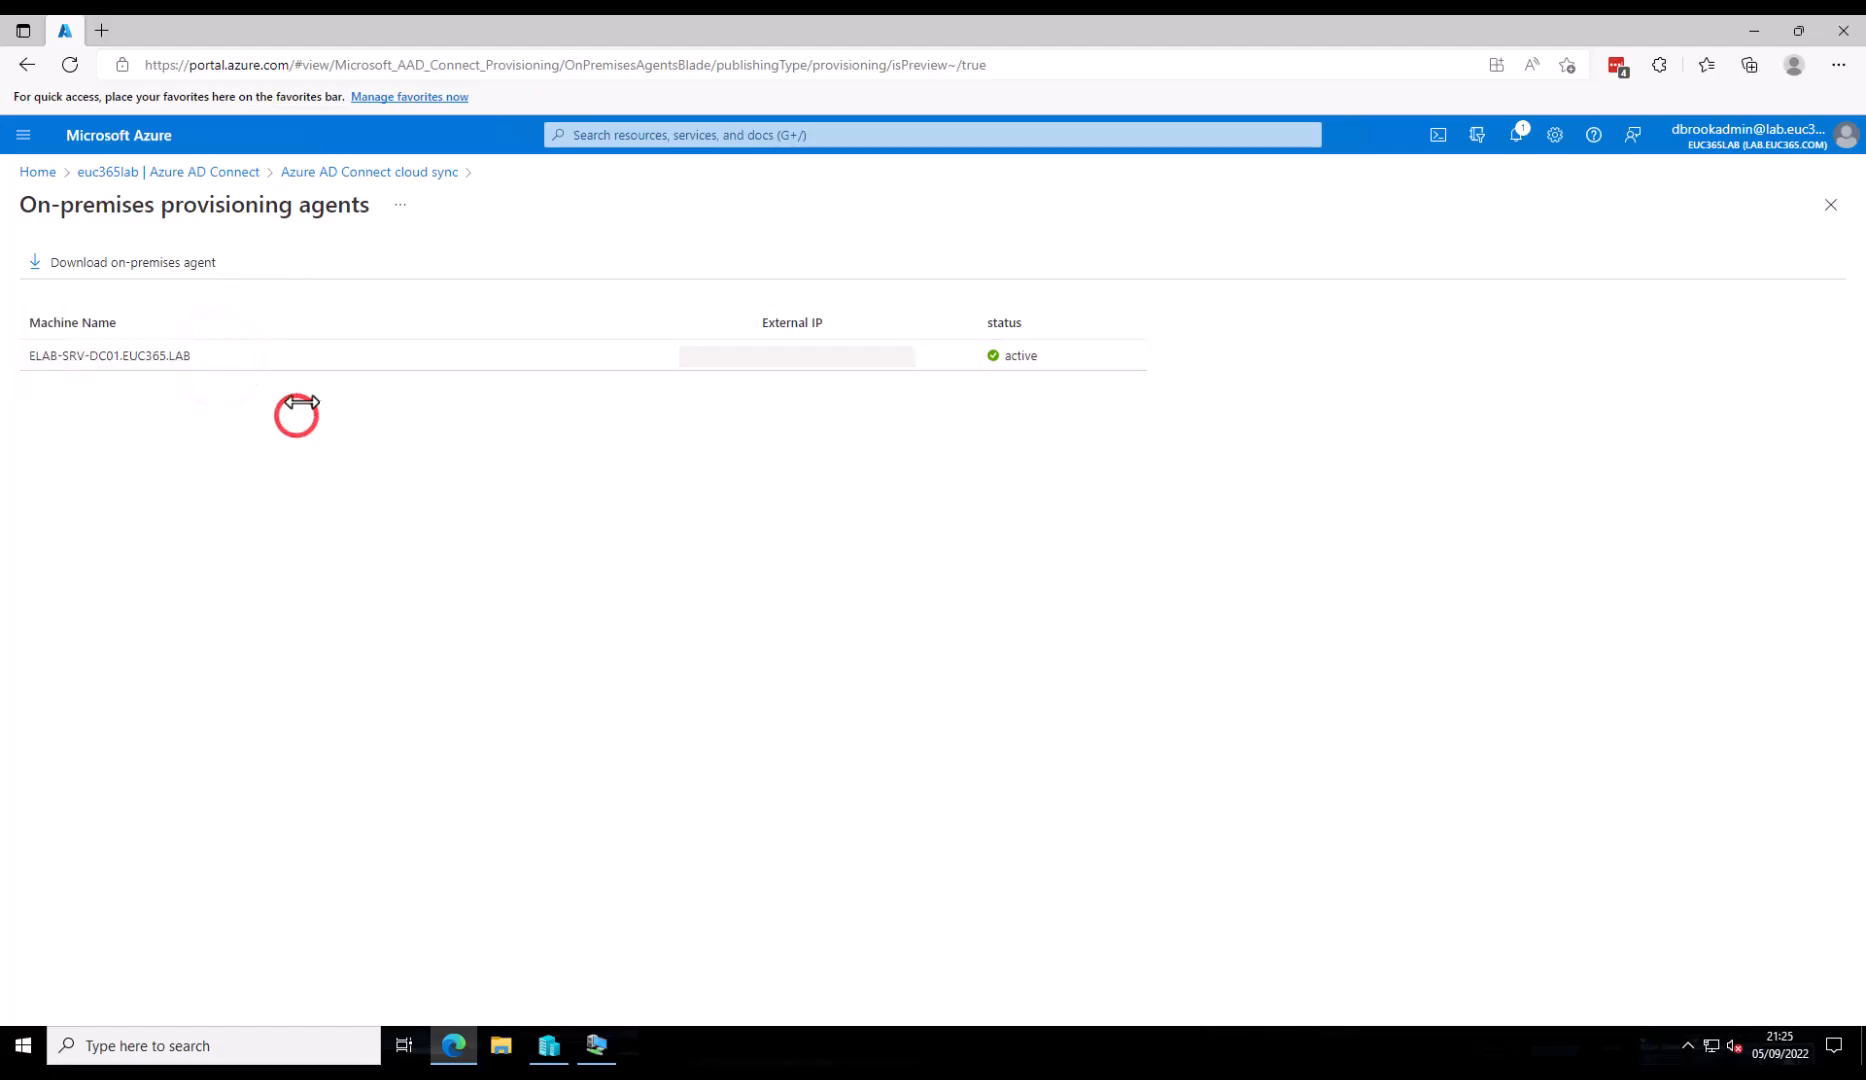
{"action": "left_click", "coordinate": [400, 171]}
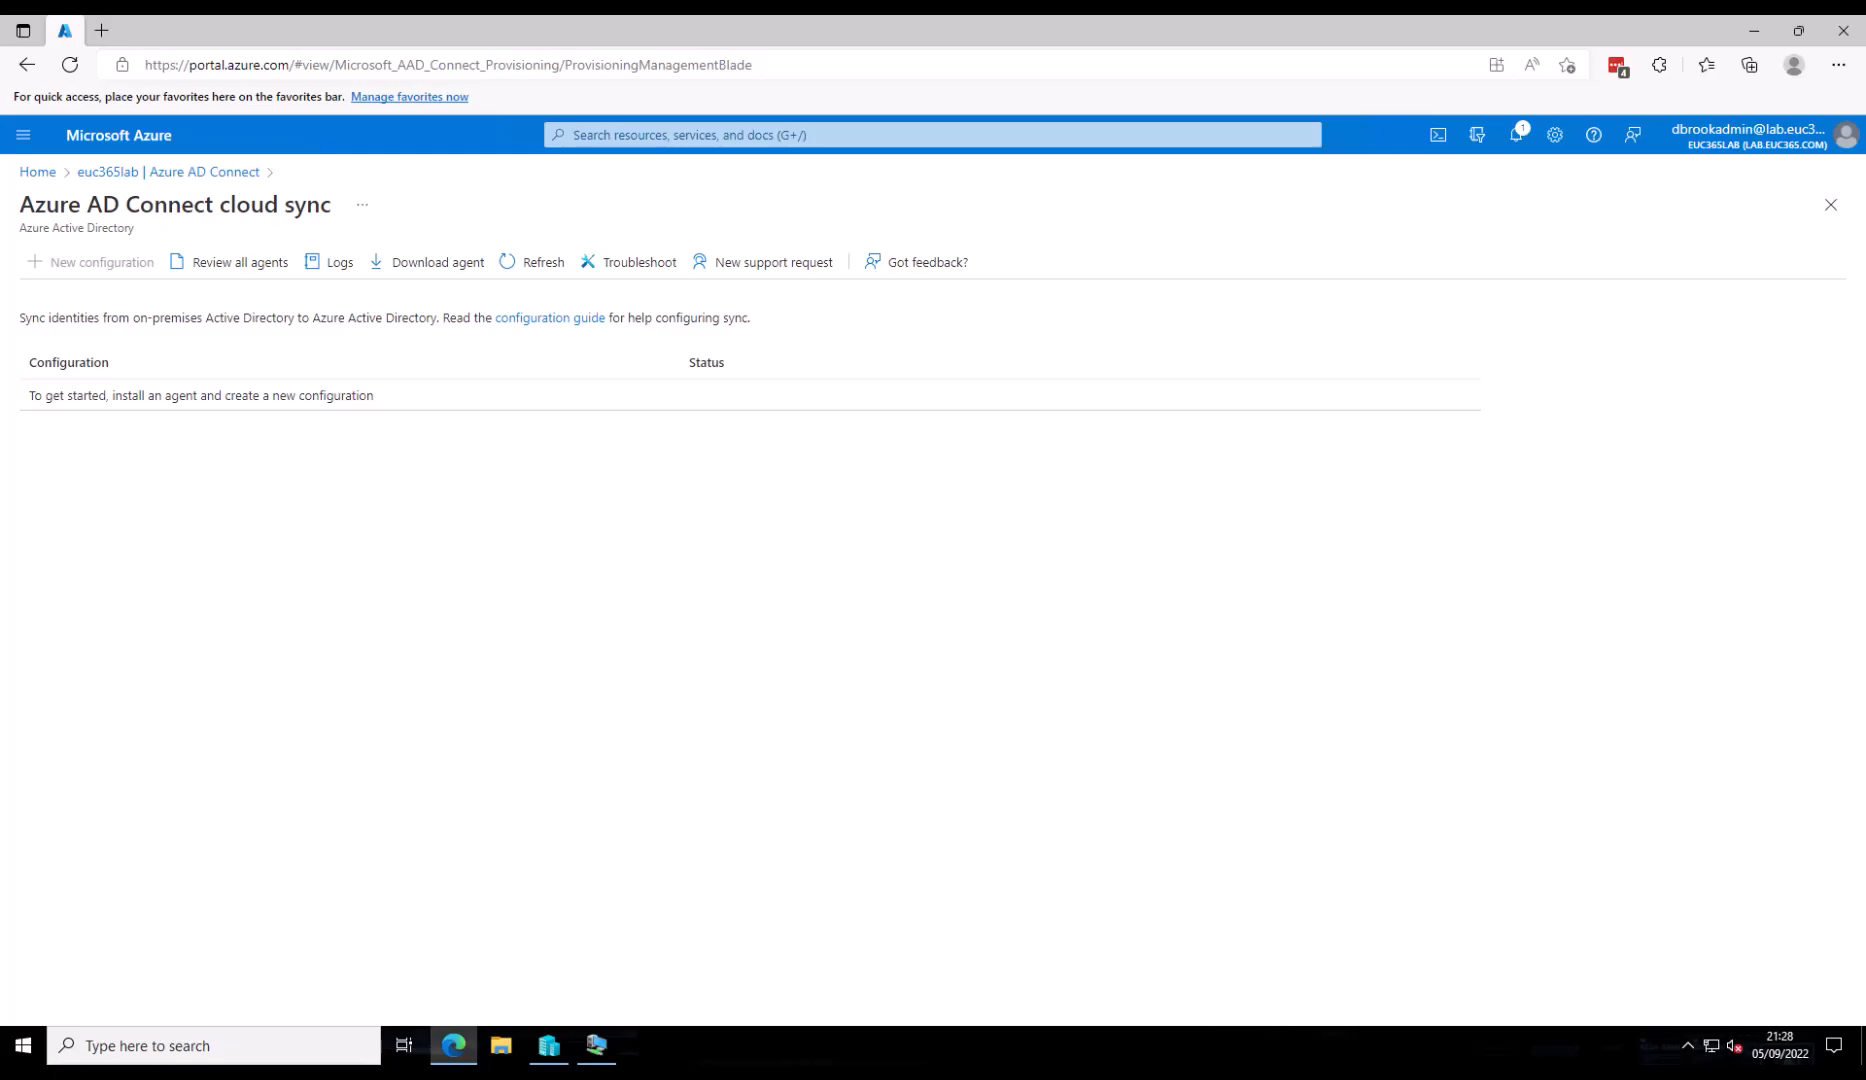
- Open a Windows PowerShell session on the domain controller VM
{"action": "left_click", "coordinate": [598, 1045]}
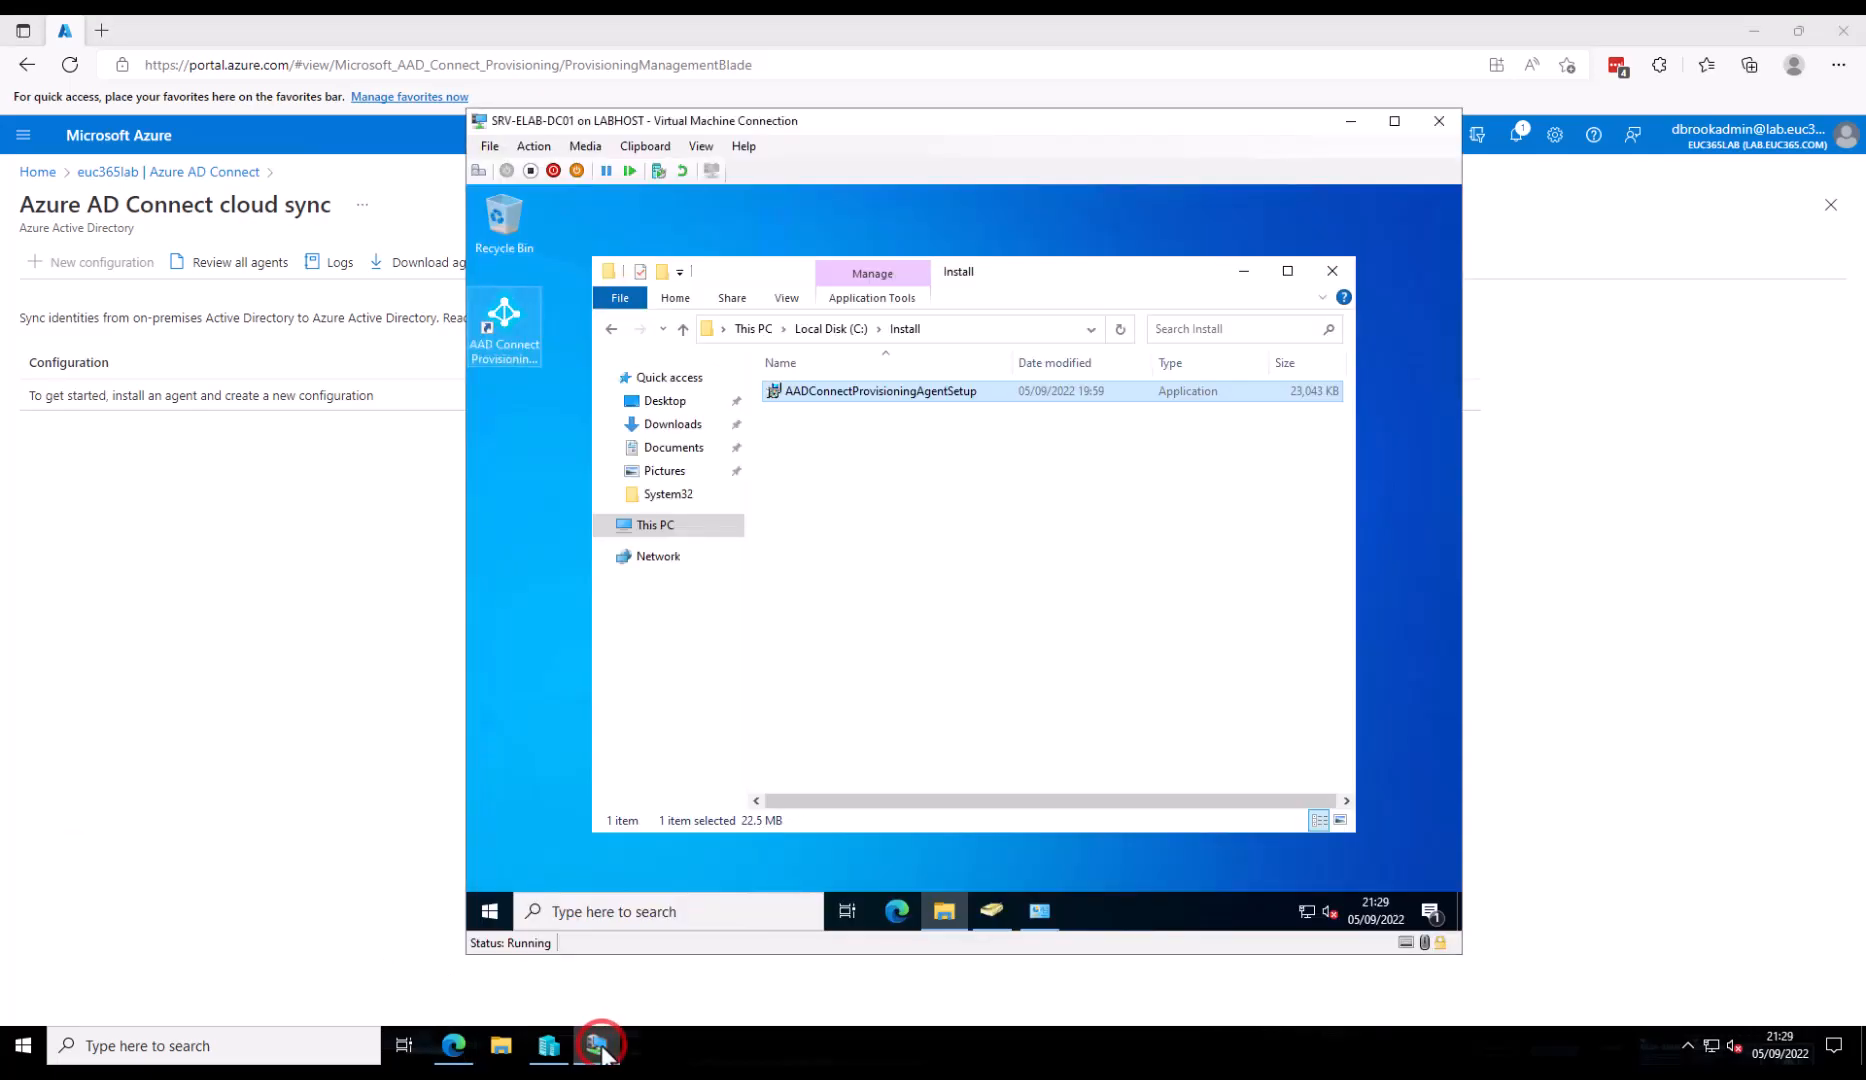
{"action": "right_click", "coordinate": [491, 911]}
{"action": "left_click", "coordinate": [617, 655]}
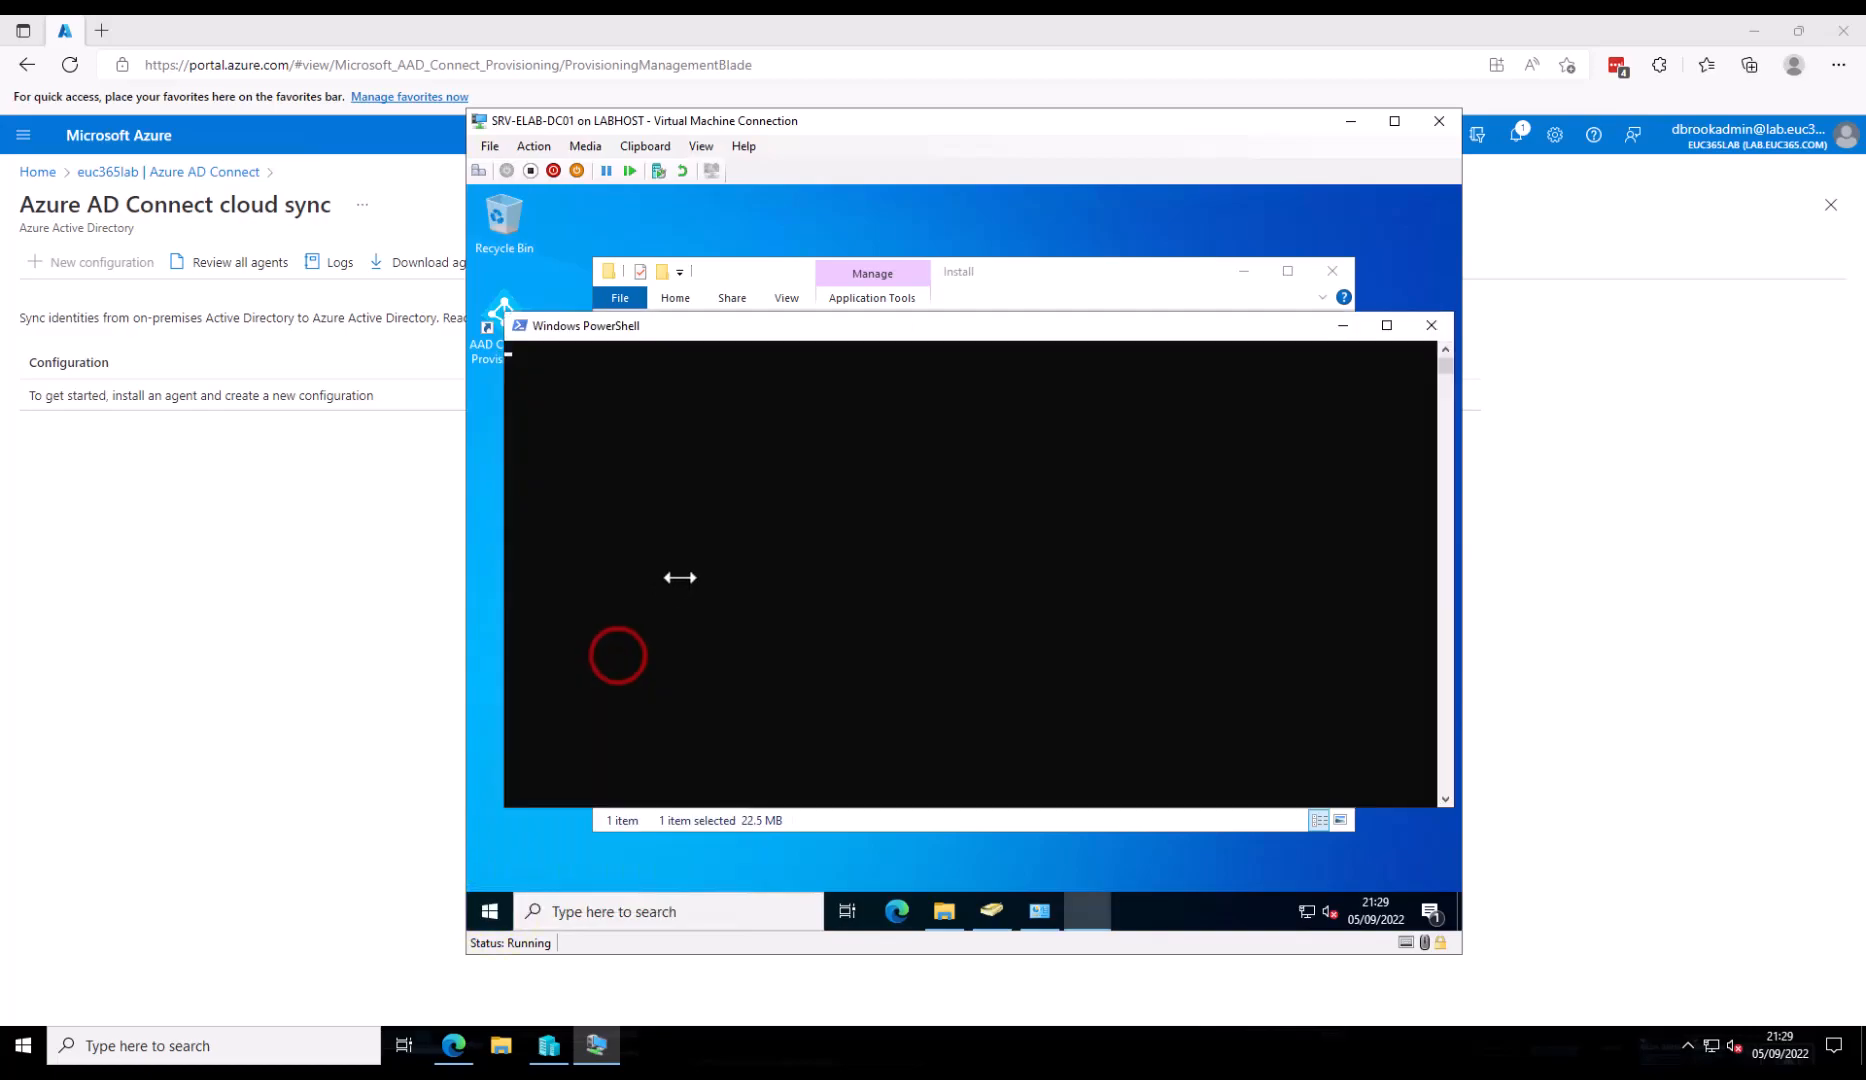
- Import Microsoft.CloudSync.Powershell.dll from the Azure AD Connect Provisioning Agent program folder
{"action": "type", "text": "Import-Mou"}
{"action": "key", "text": "BackSpace"}
{"action": "type", "text": "dule '"}
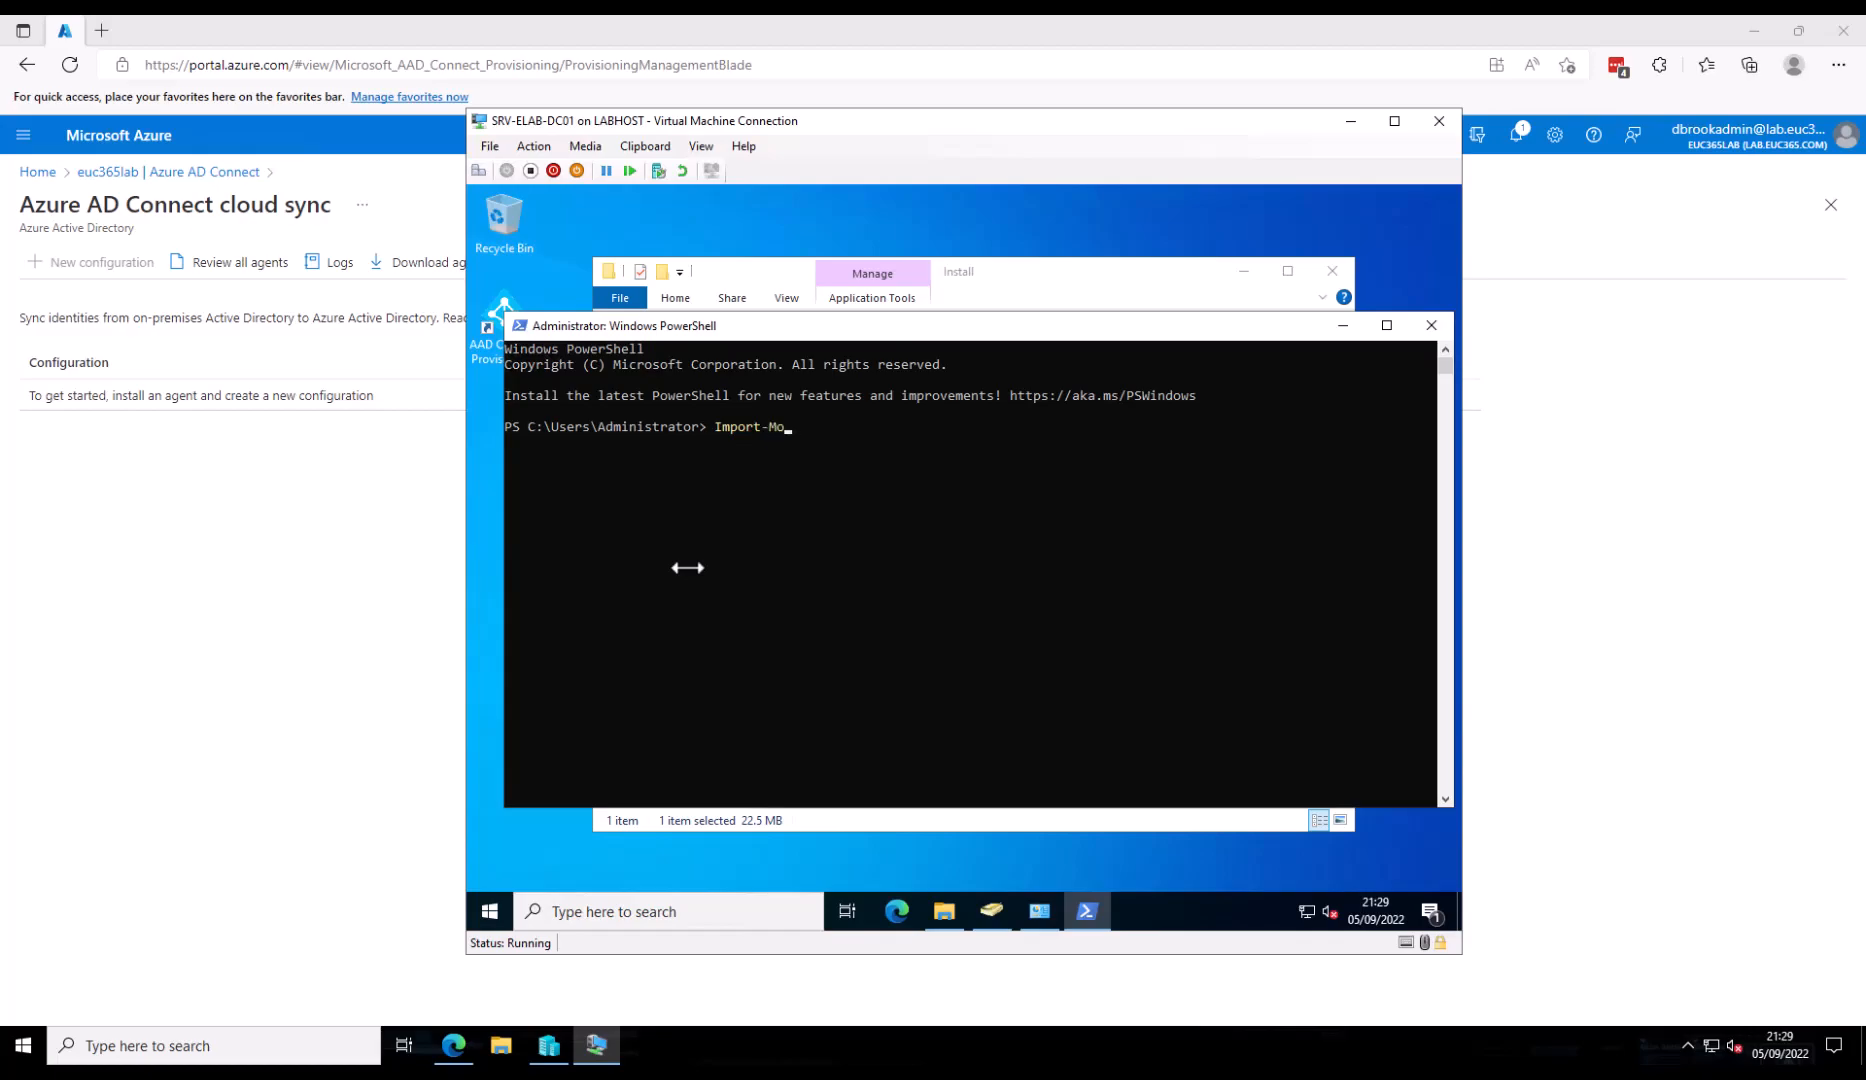
{"action": "type", "text": "C:\\Pro"}
{"action": "key", "text": "Tab"}
{"action": "type", "text": "Microsoft A"}
{"action": "key", "text": "Tab"}
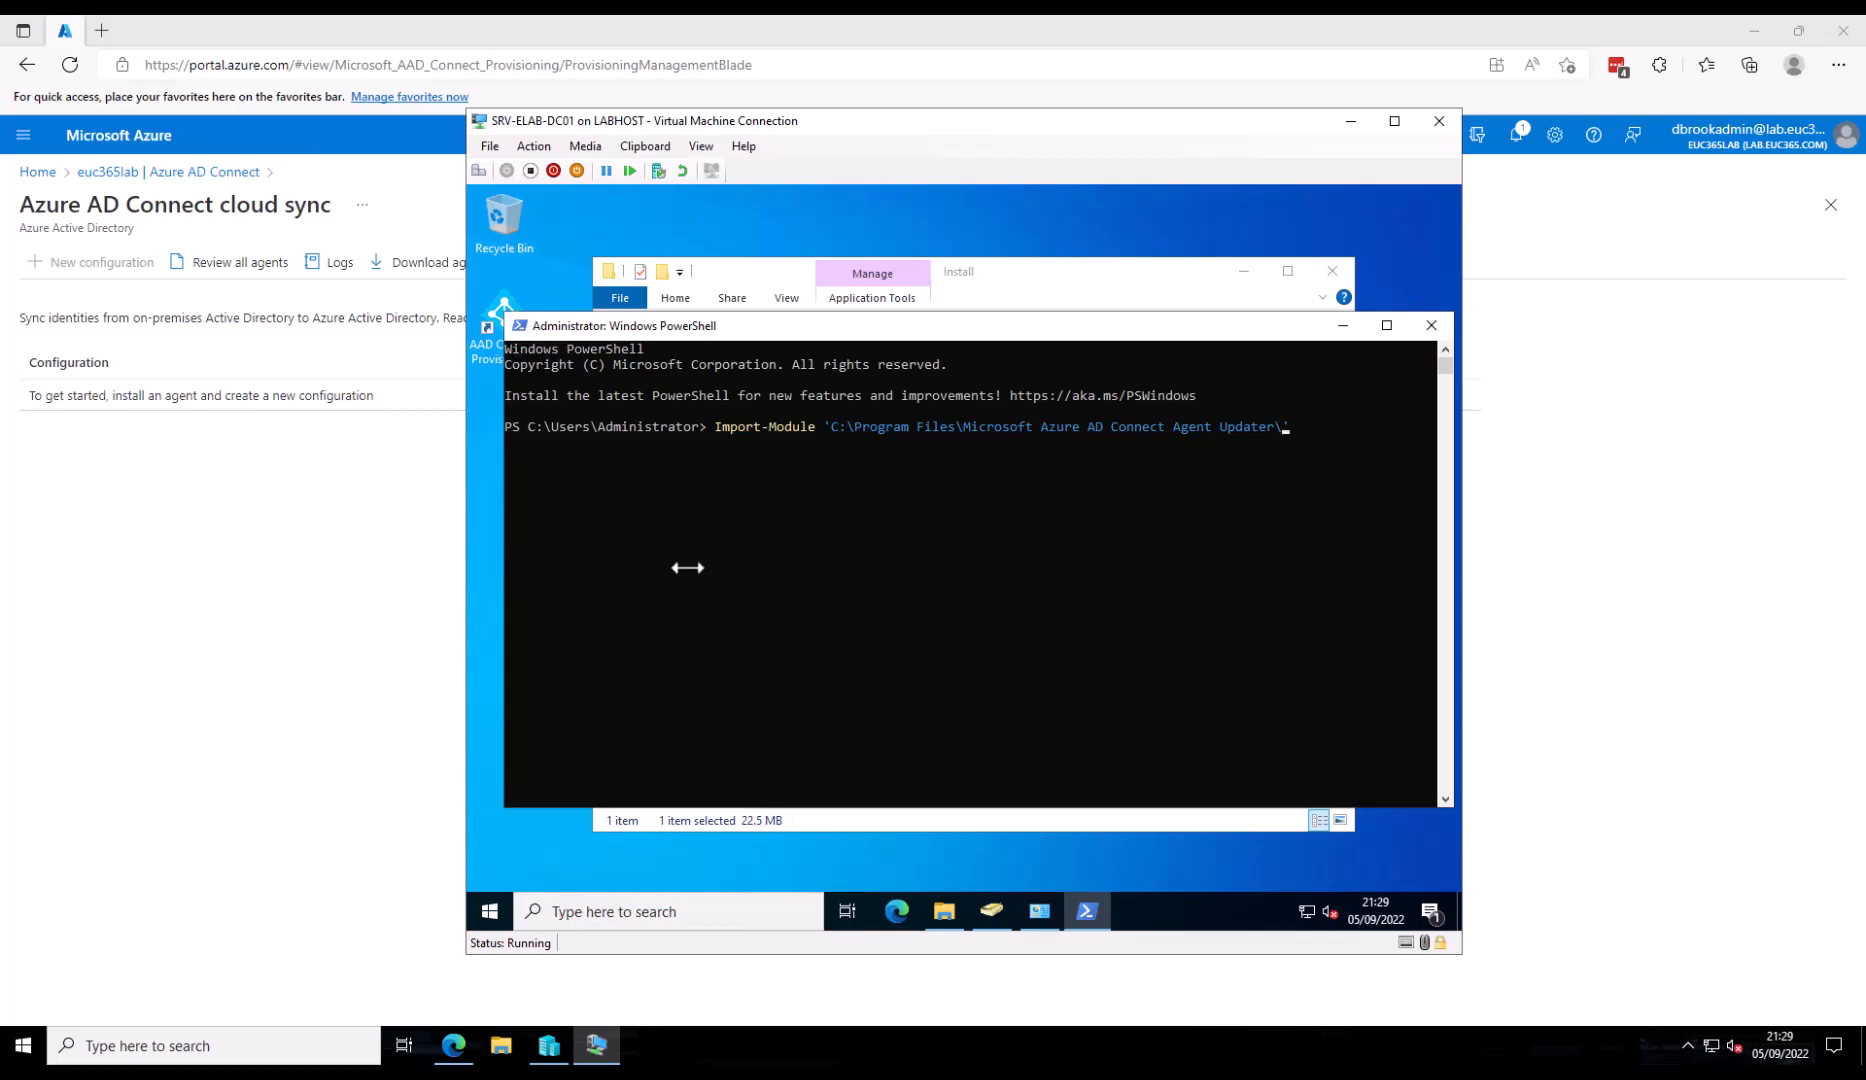
{"action": "key", "text": "Tab"}
{"action": "type", "text": "Microsoft.Cloud"}
{"action": "key", "text": "Tab"}
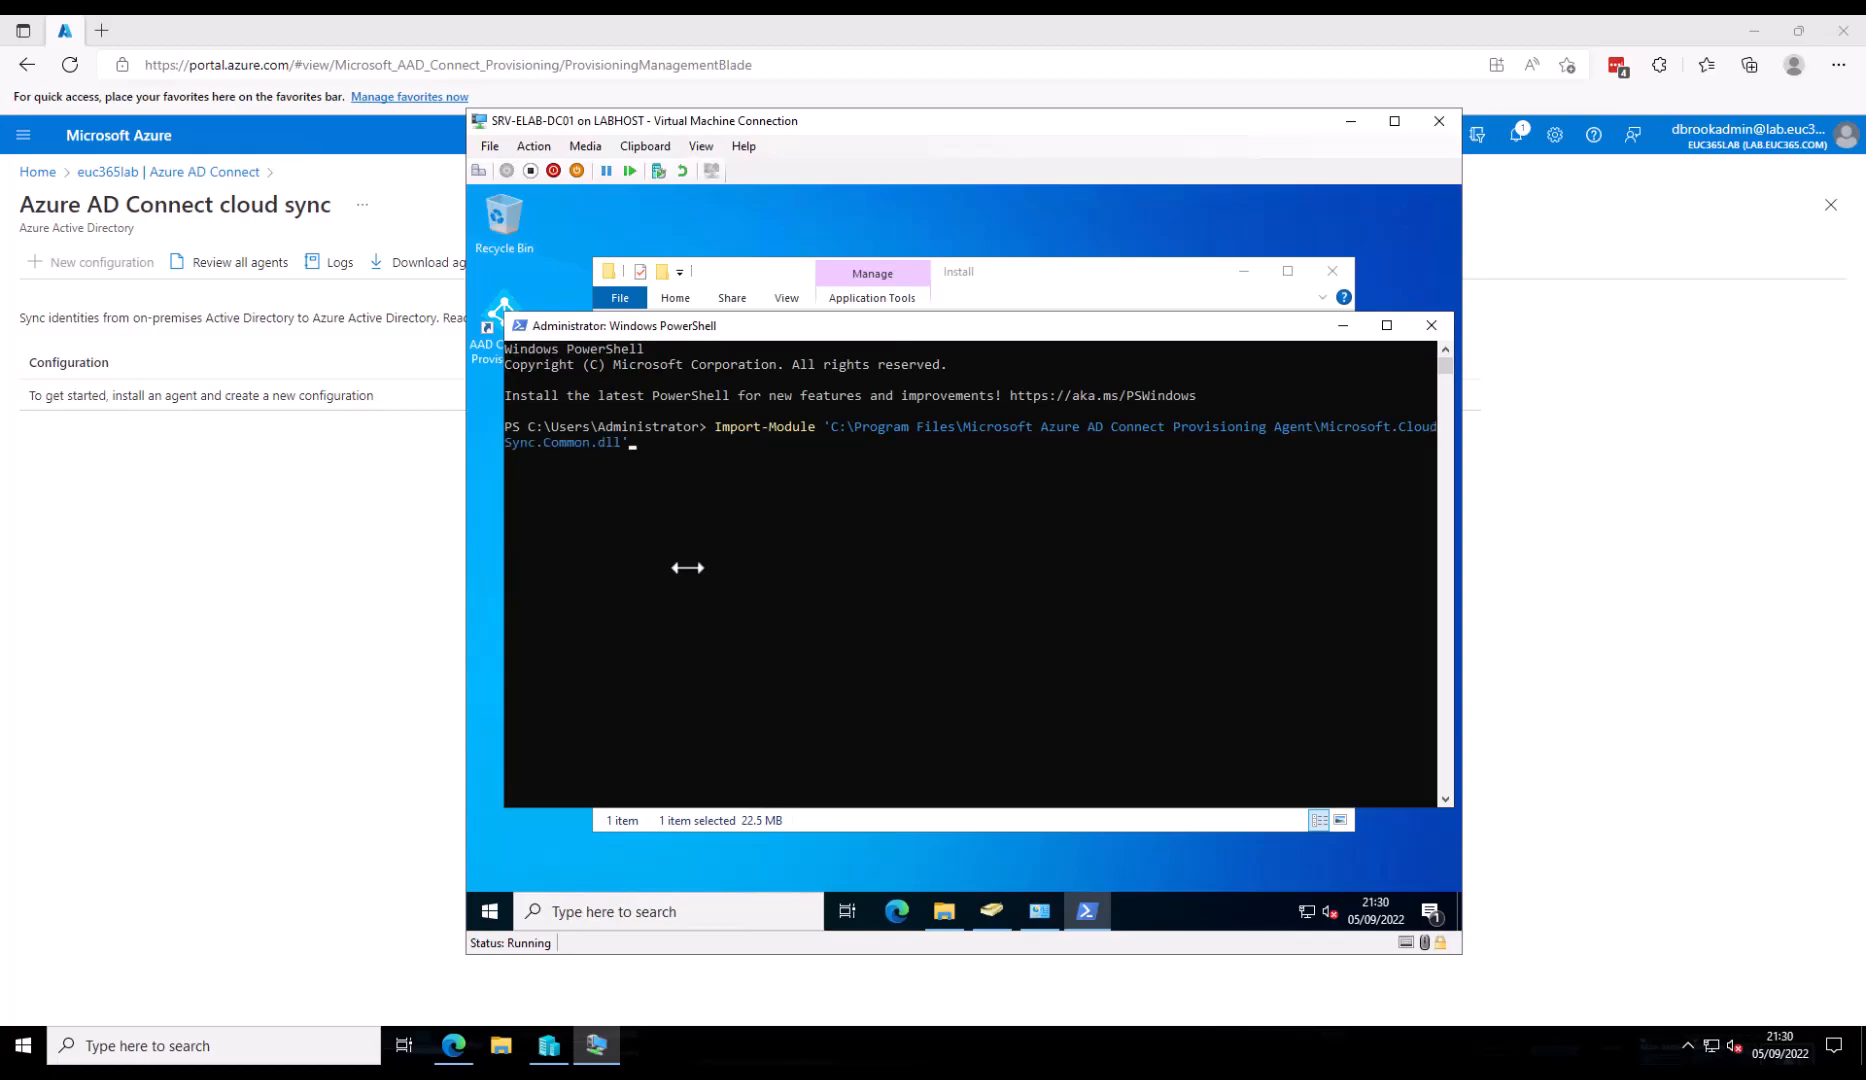
{"action": "key", "text": "Tab"}
{"action": "key", "text": "Tab"}
{"action": "key", "text": "Return"}
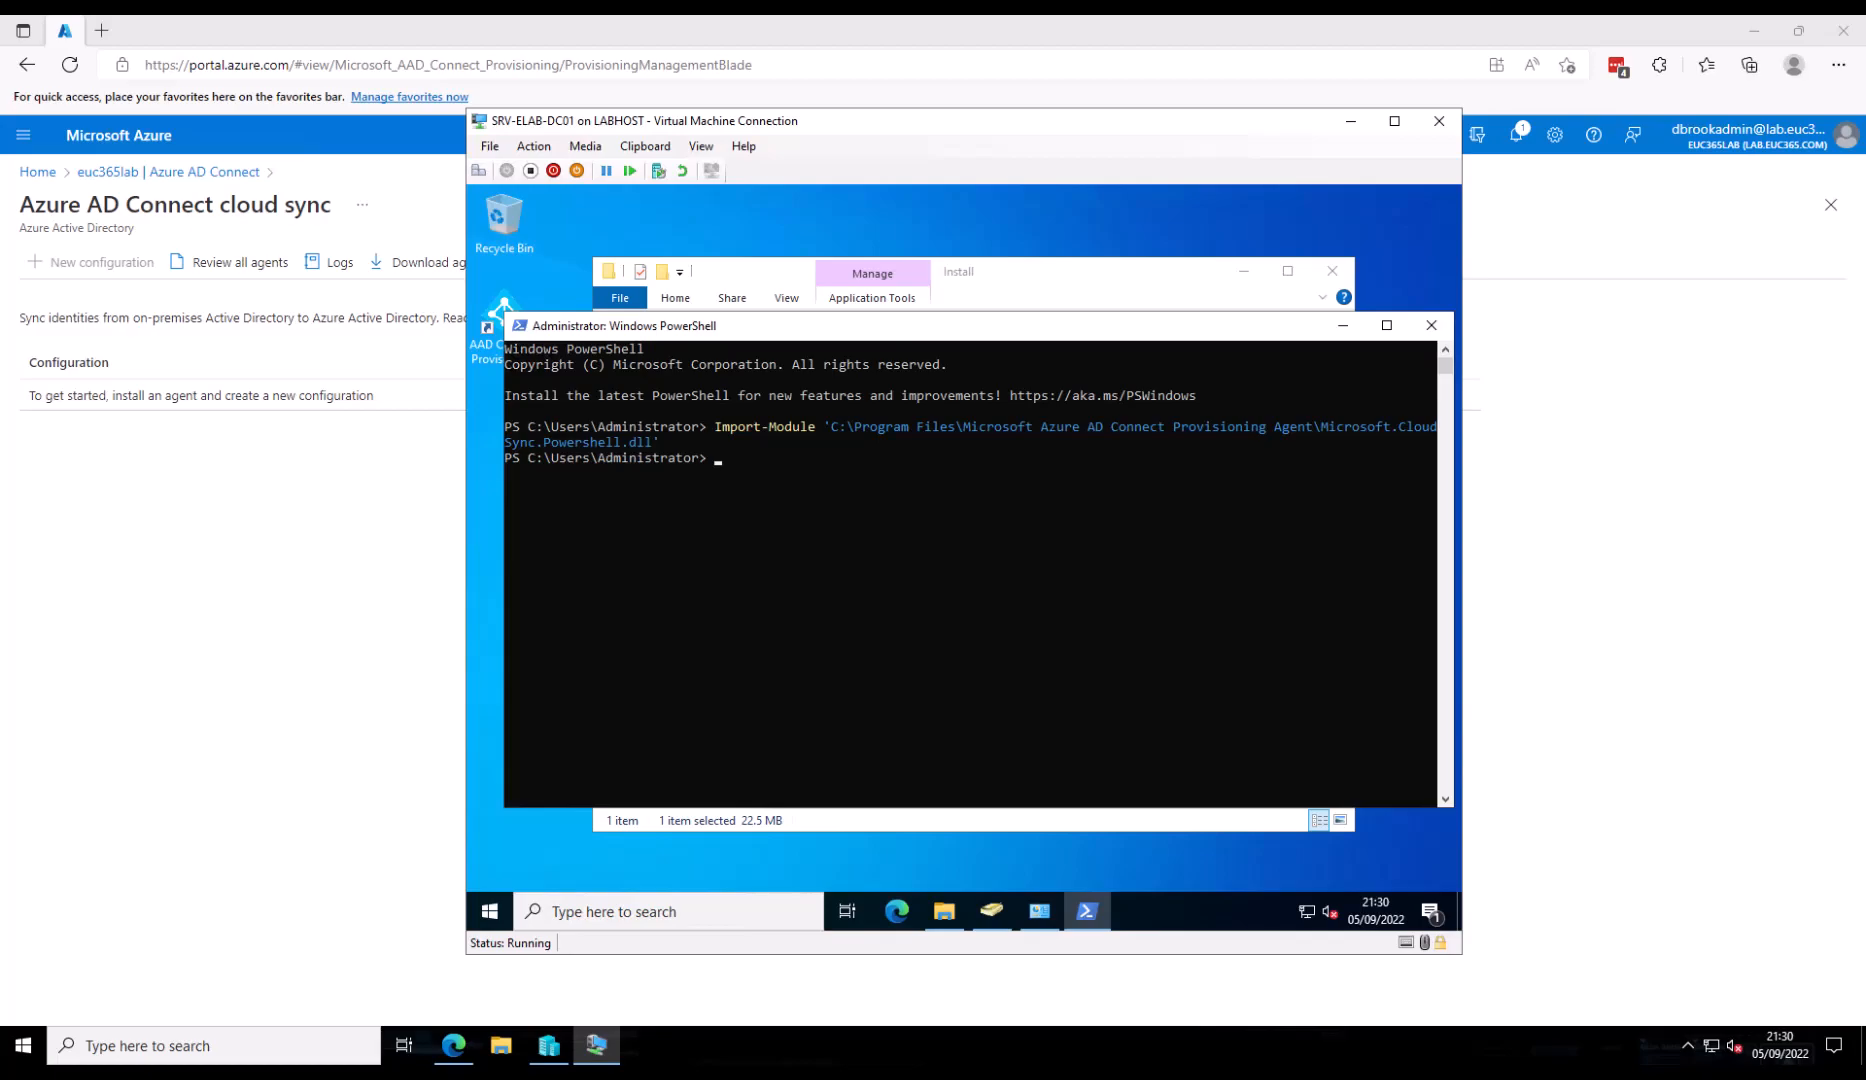
- Run Set-AADCloudSyncPasswordWritebackConfiguration -Enable $True -Credential $(Get-Credential)
{"action": "left_click", "coordinate": [1022, 482]}
{"action": "type", "text": "Set-AADCloudSyncPasswordWritebackConfiguration"}
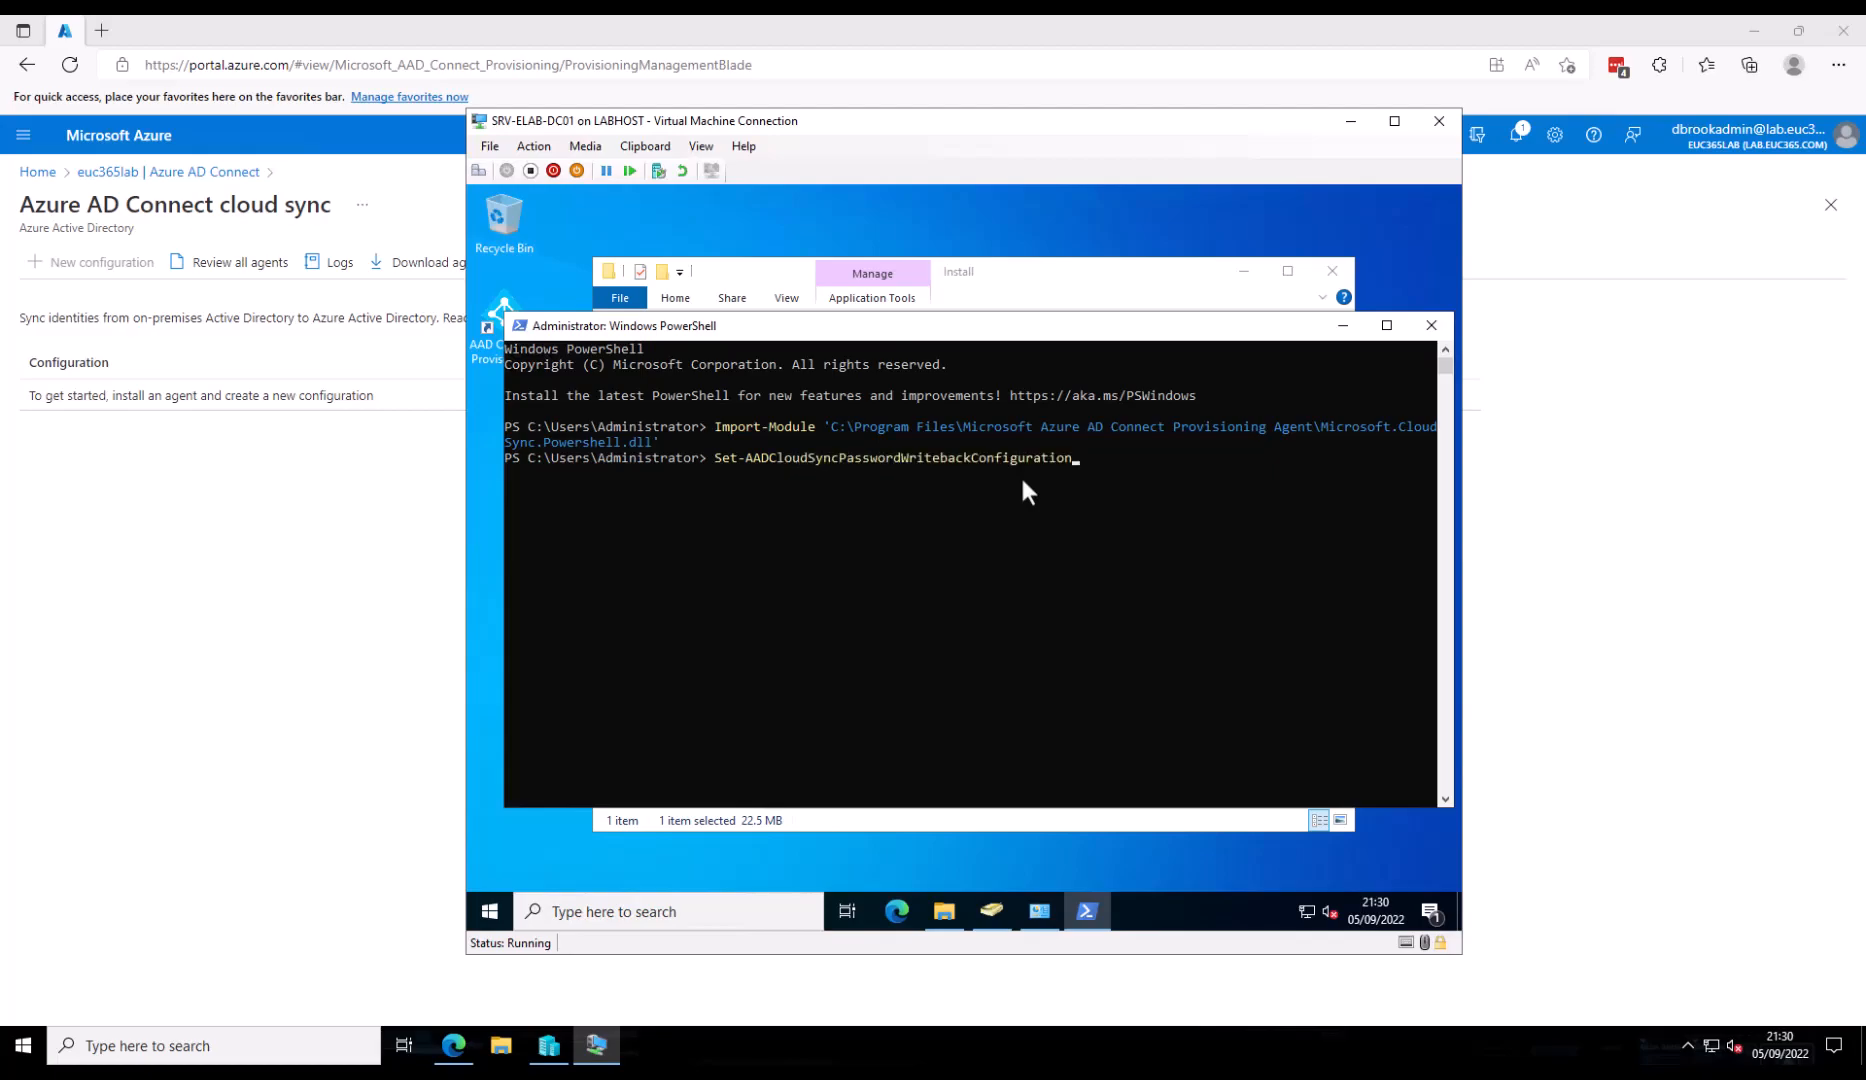
{"action": "type", "text": " -Enable $True -Credential"}
{"action": "left_click", "coordinate": [1323, 456]}
{"action": "type", "text": "$(G"}
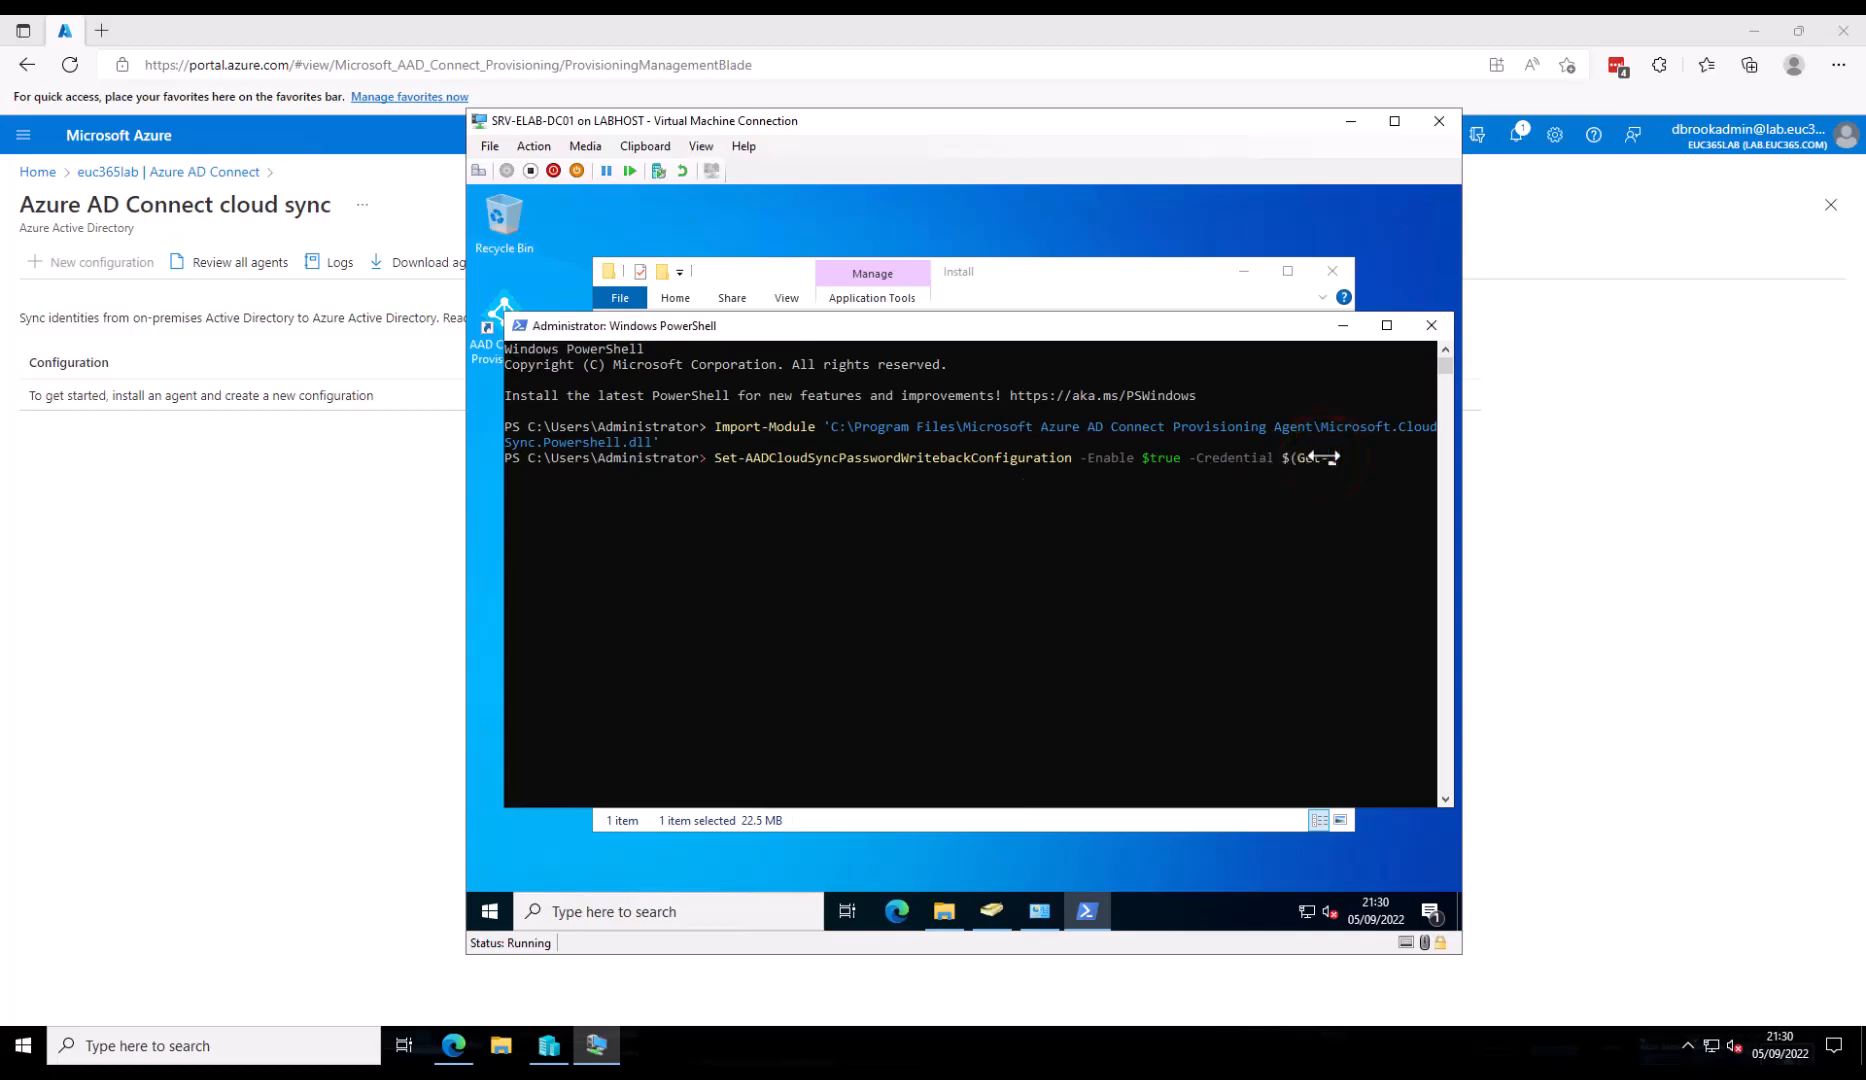
{"action": "type", "text": "et-Credential)"}
{"action": "key", "text": "Return"}
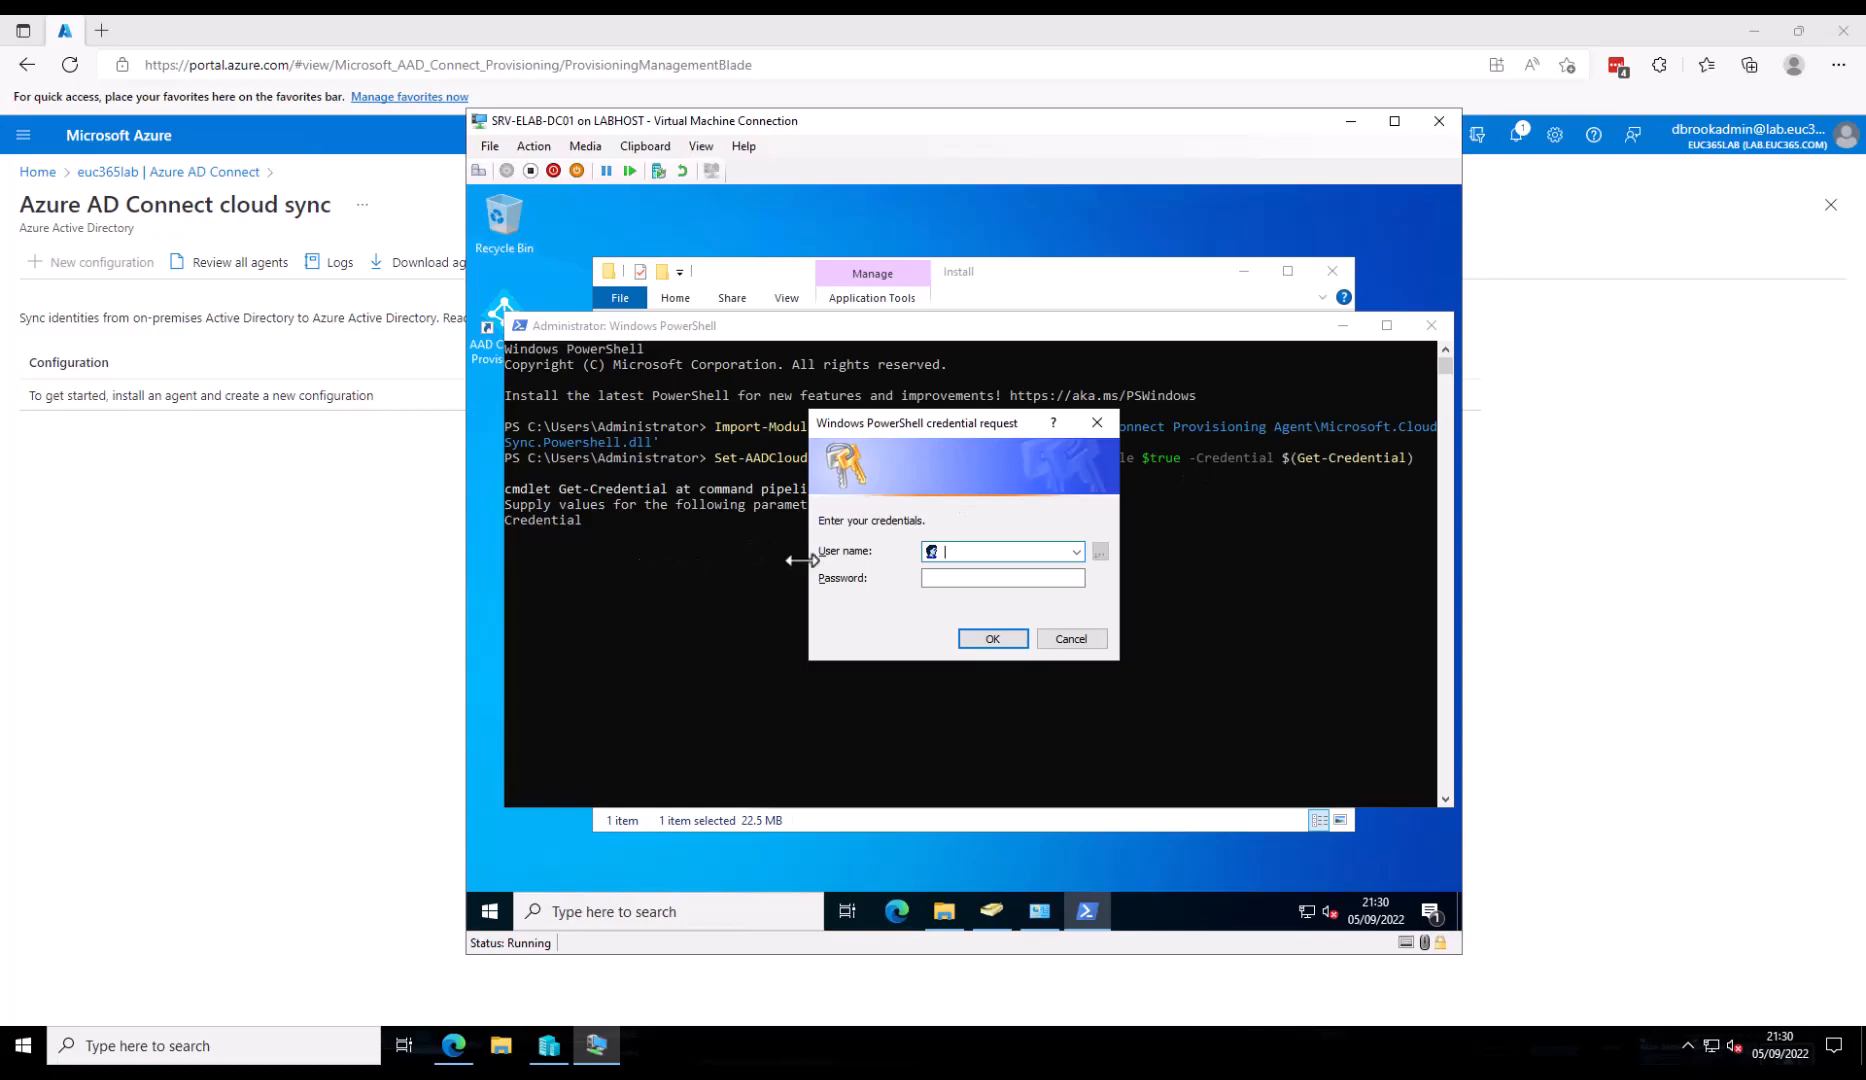
- Supply the tenant admin's user name and password in the credential prompt
{"action": "left_click", "coordinate": [958, 557]}
{"action": "key", "text": "Tab"}
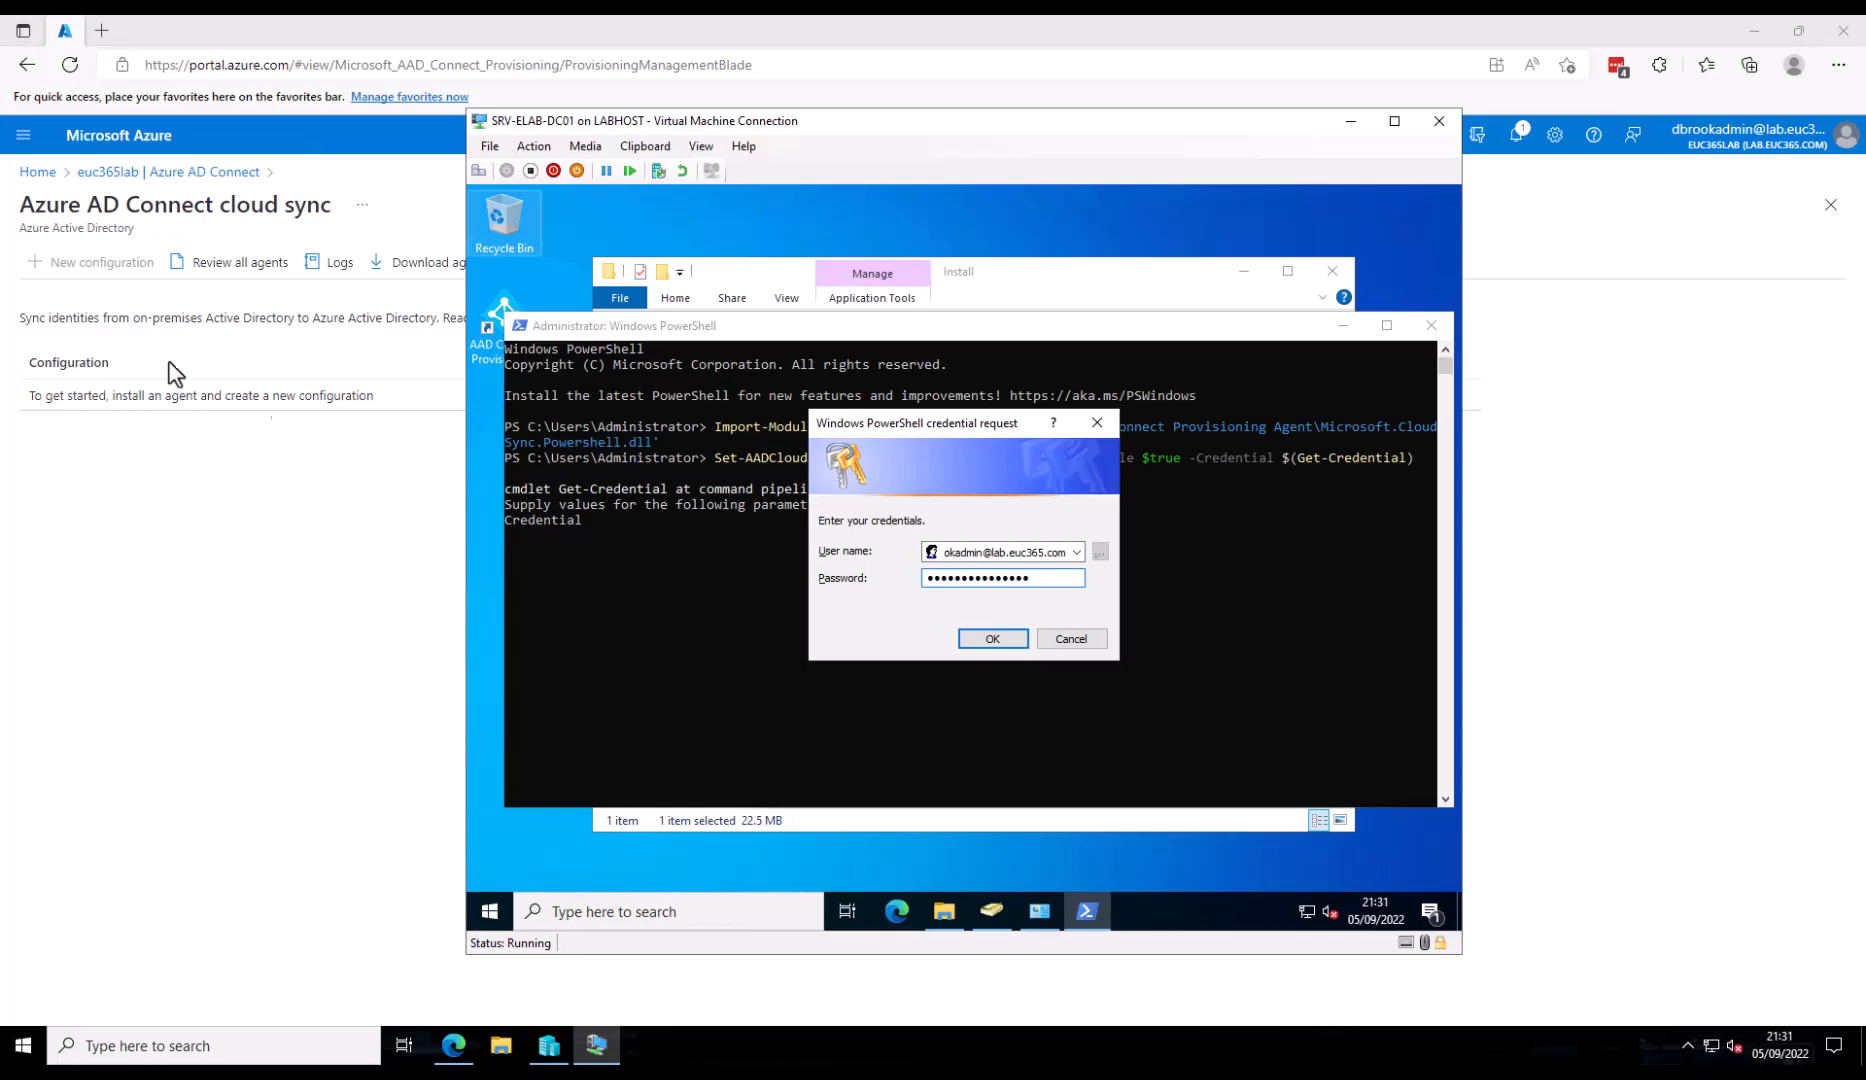
{"action": "left_click", "coordinate": [981, 638]}
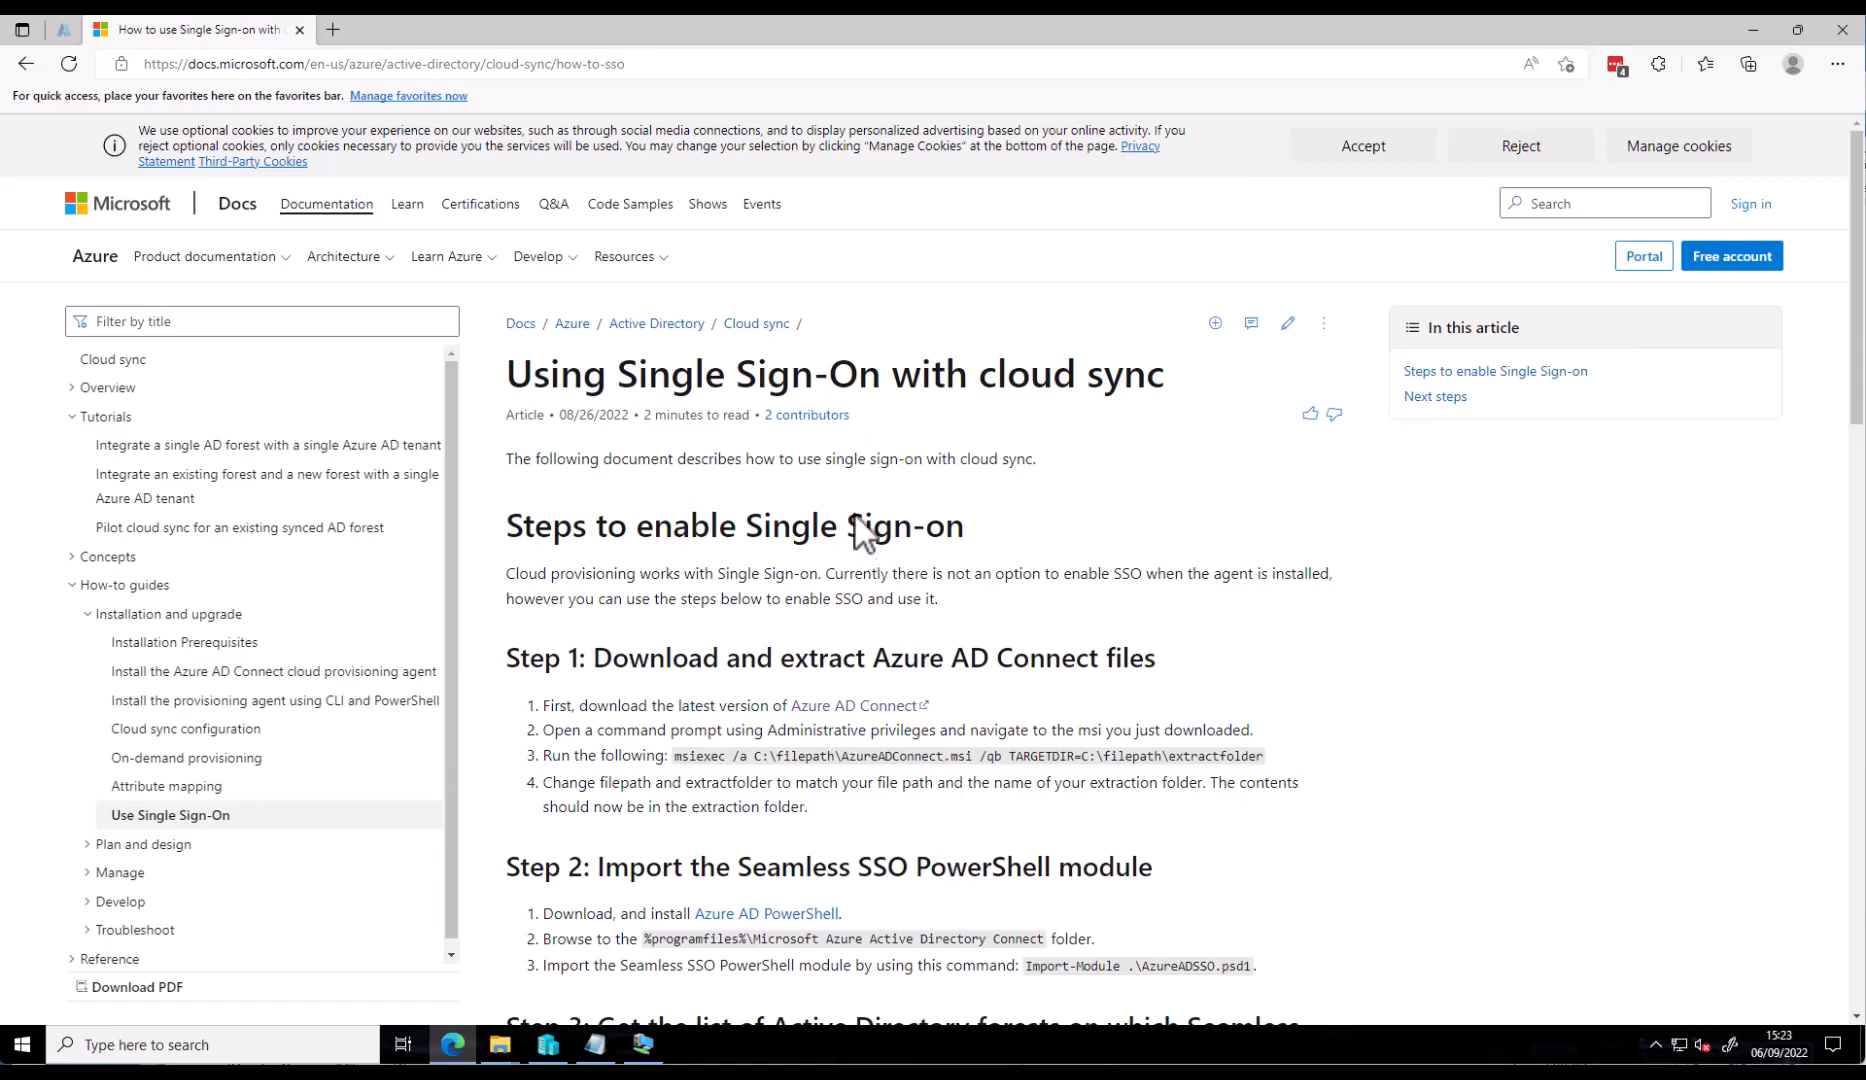
- Switch back to the VM showing SSOConfiguration.ps1 in PowerShell ISE
{"action": "left_click", "coordinate": [643, 1045]}
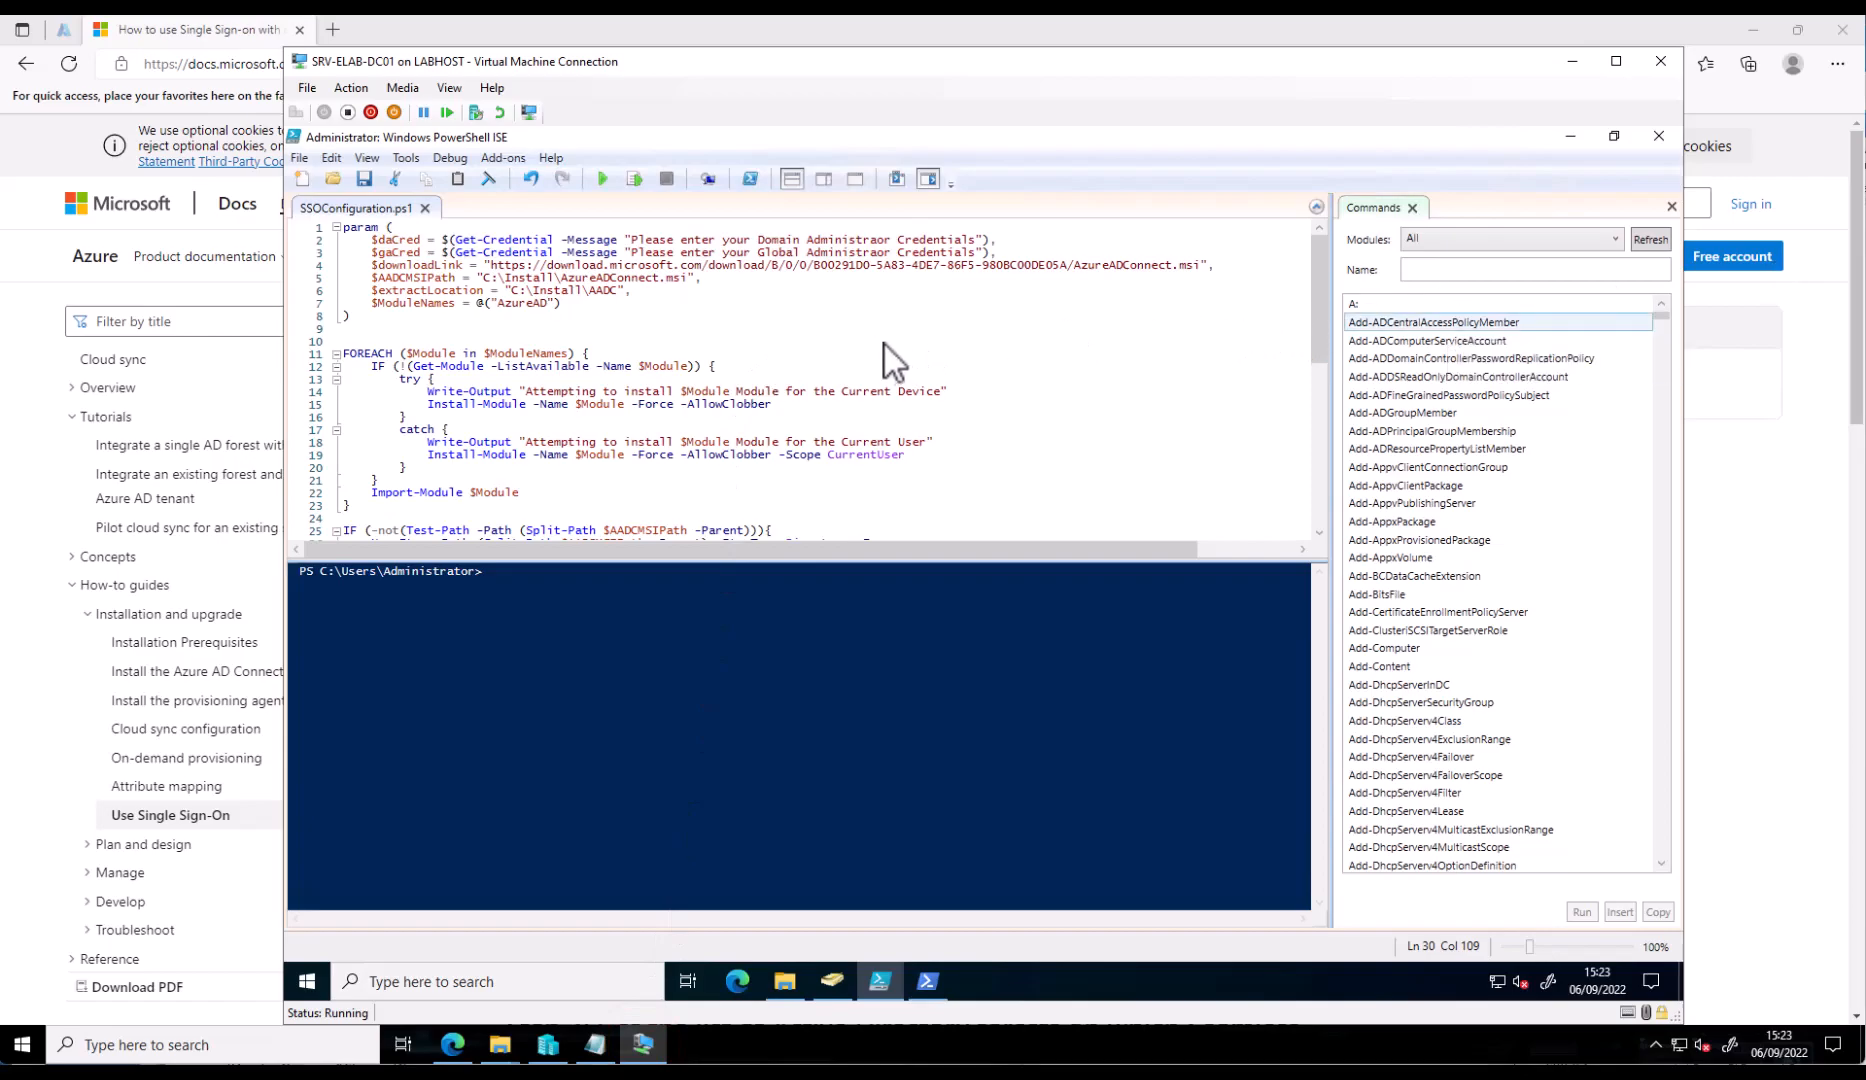
{"action": "left_click", "coordinate": [420, 230]}
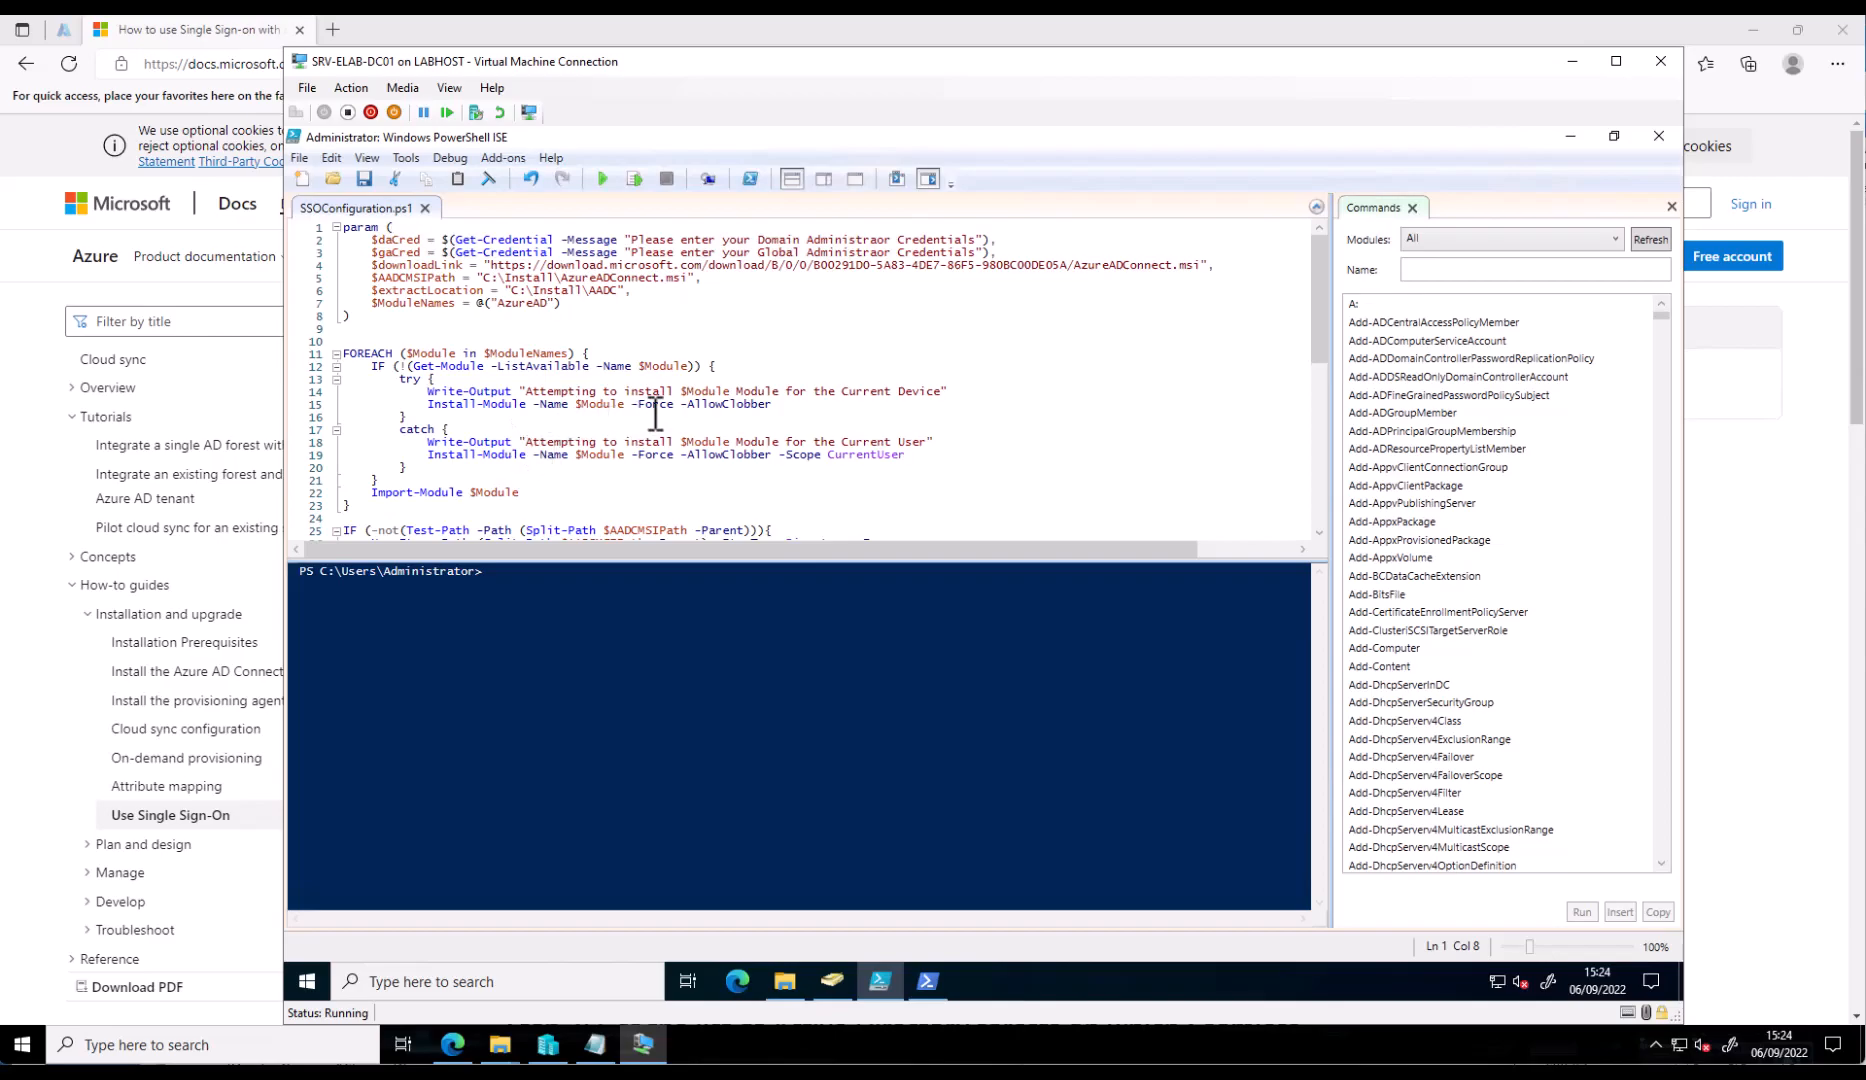
{"action": "scroll", "coordinate": [654, 414], "scroll_direction": "down", "scroll_amount": 1}
{"action": "scroll", "coordinate": [654, 414], "scroll_direction": "down", "scroll_amount": 2}
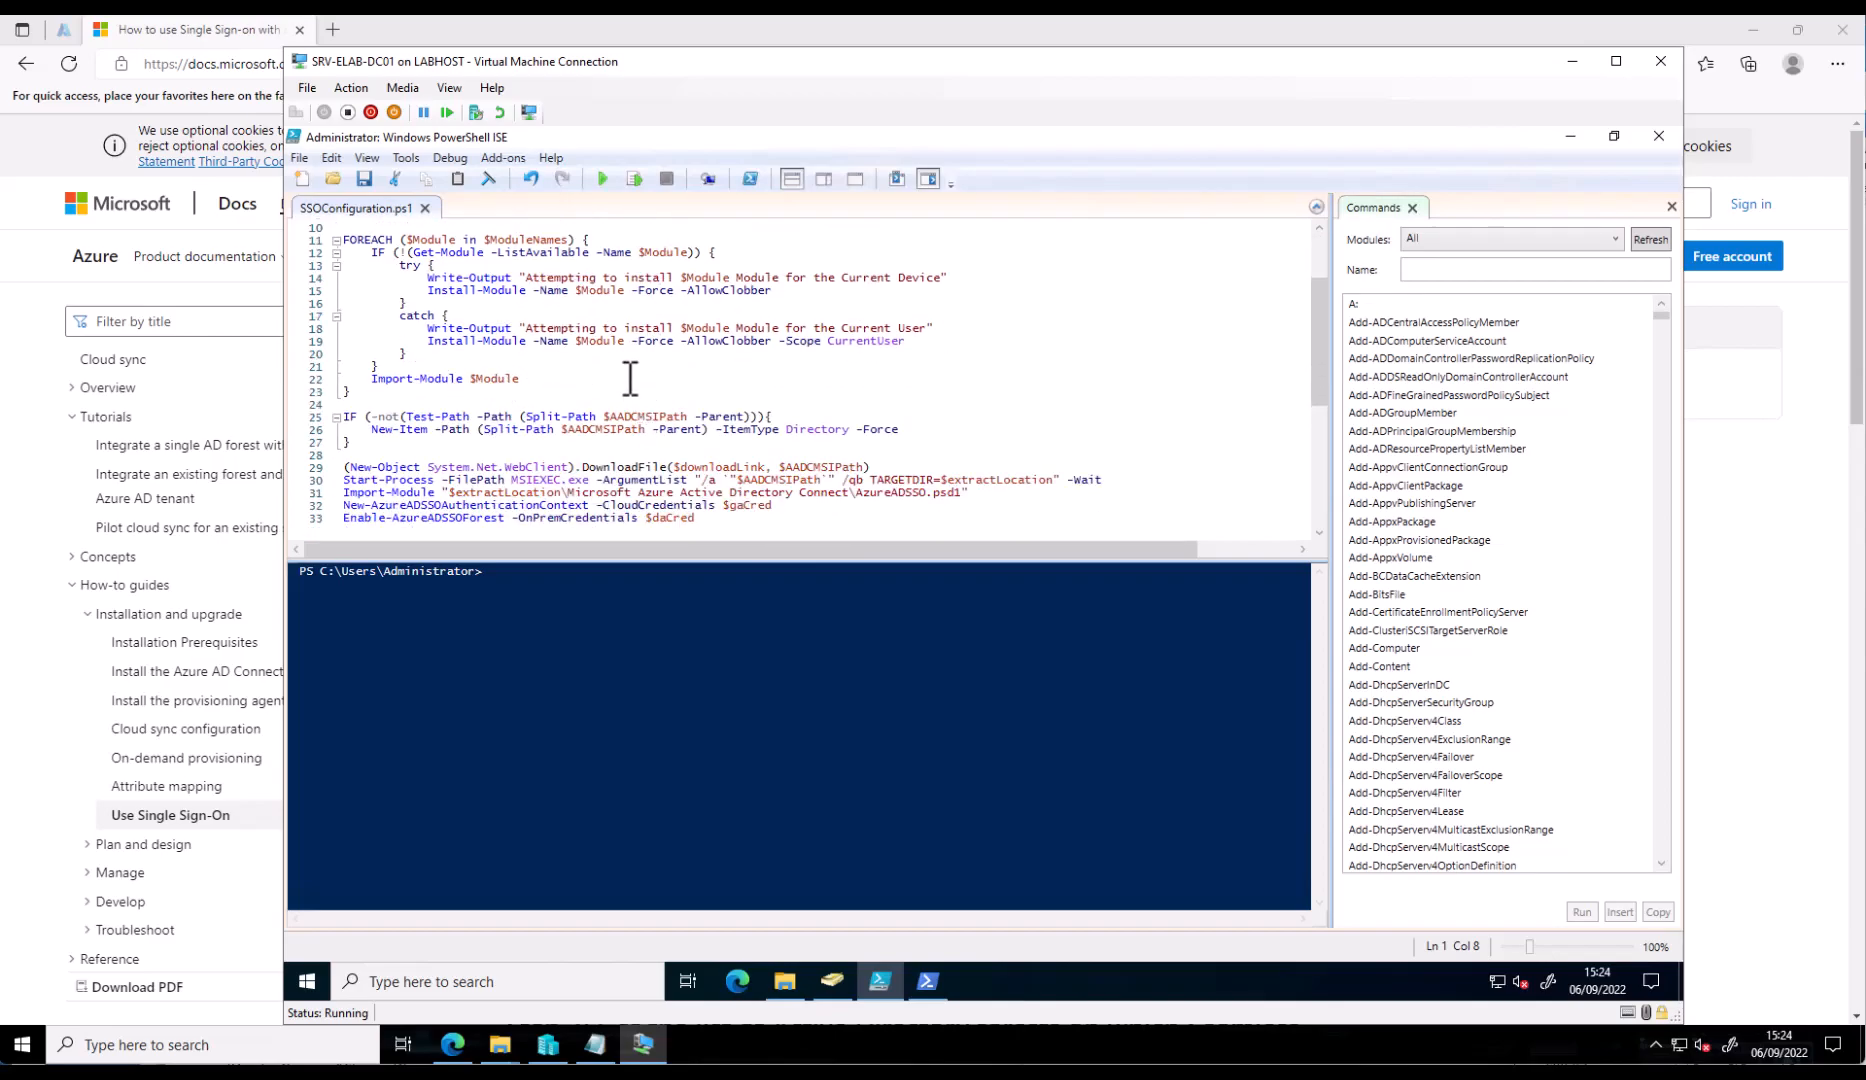
{"action": "scroll", "coordinate": [631, 378], "scroll_direction": "down", "scroll_amount": 1}
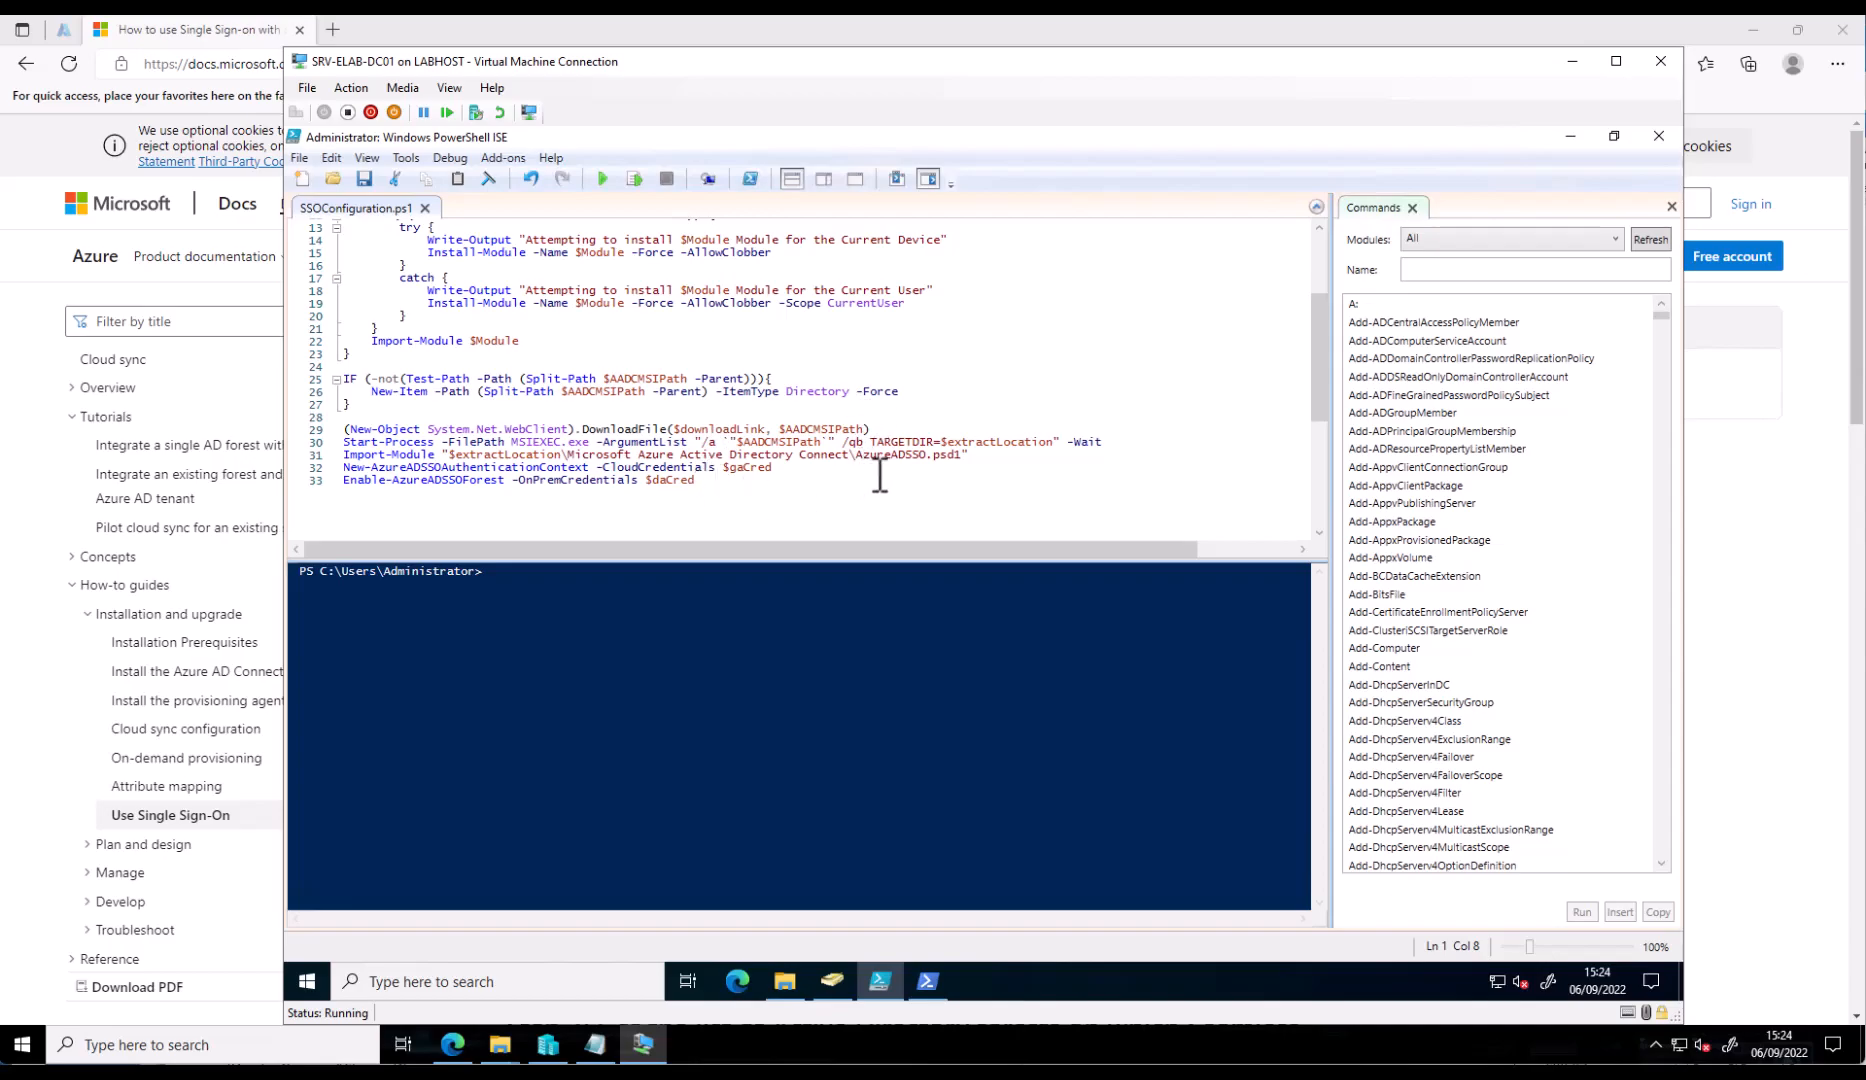
- Run .\SSOConfiguration.ps1 from C:\Install in an administrator PowerShell window
{"action": "right_click", "coordinate": [307, 981]}
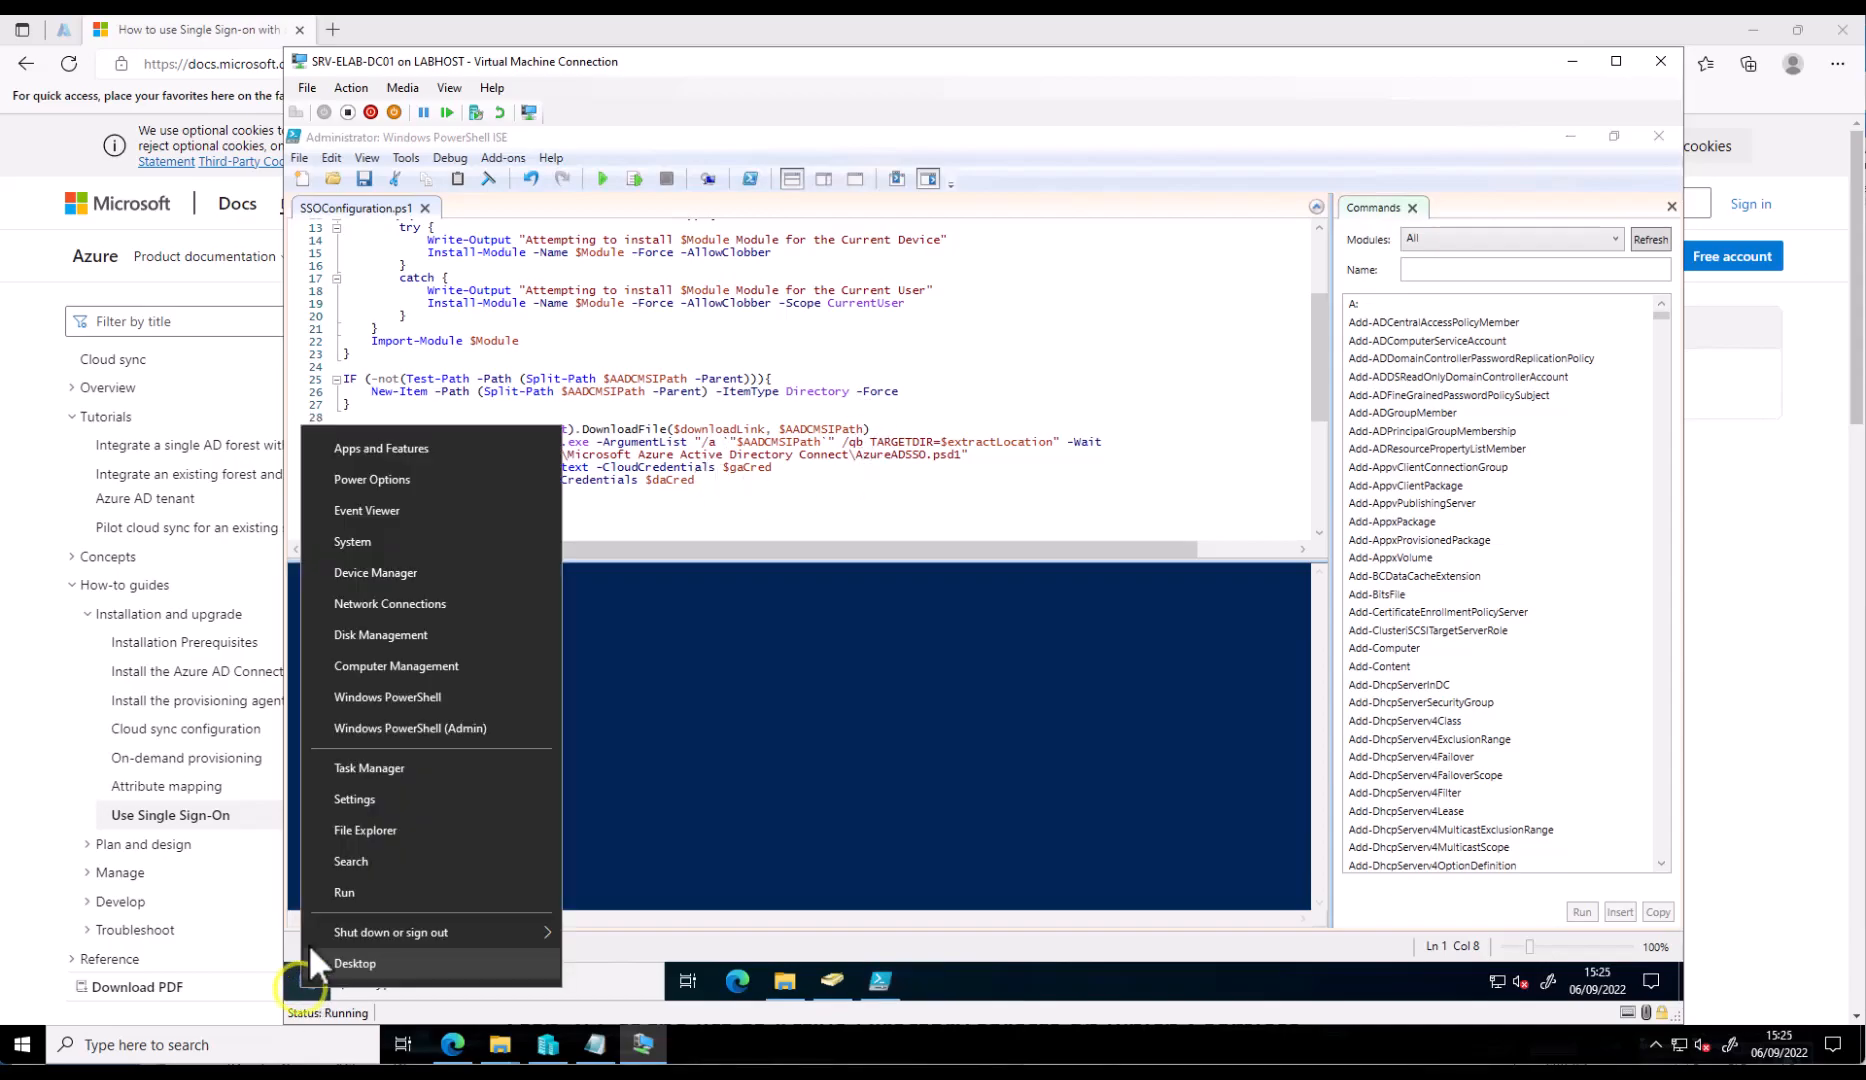
{"action": "left_click", "coordinate": [436, 729]}
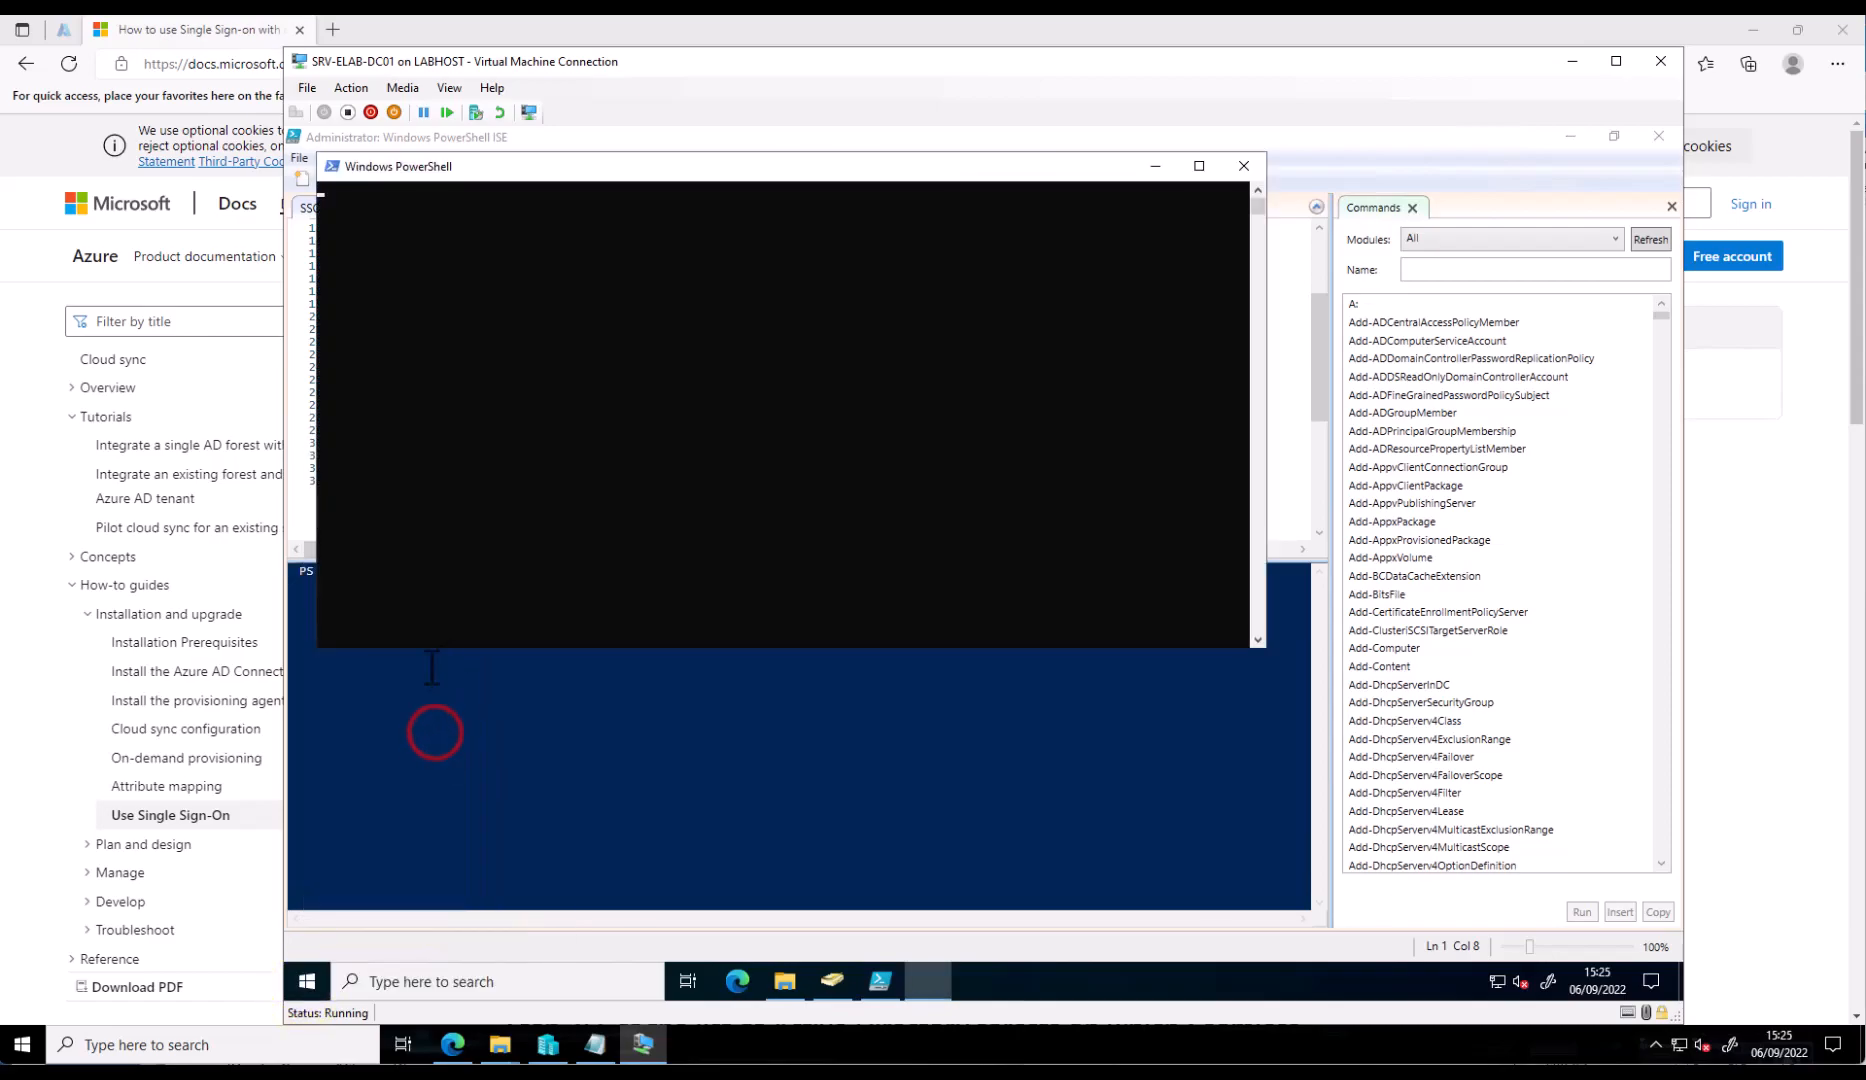
{"action": "type", "text": "Cd"}
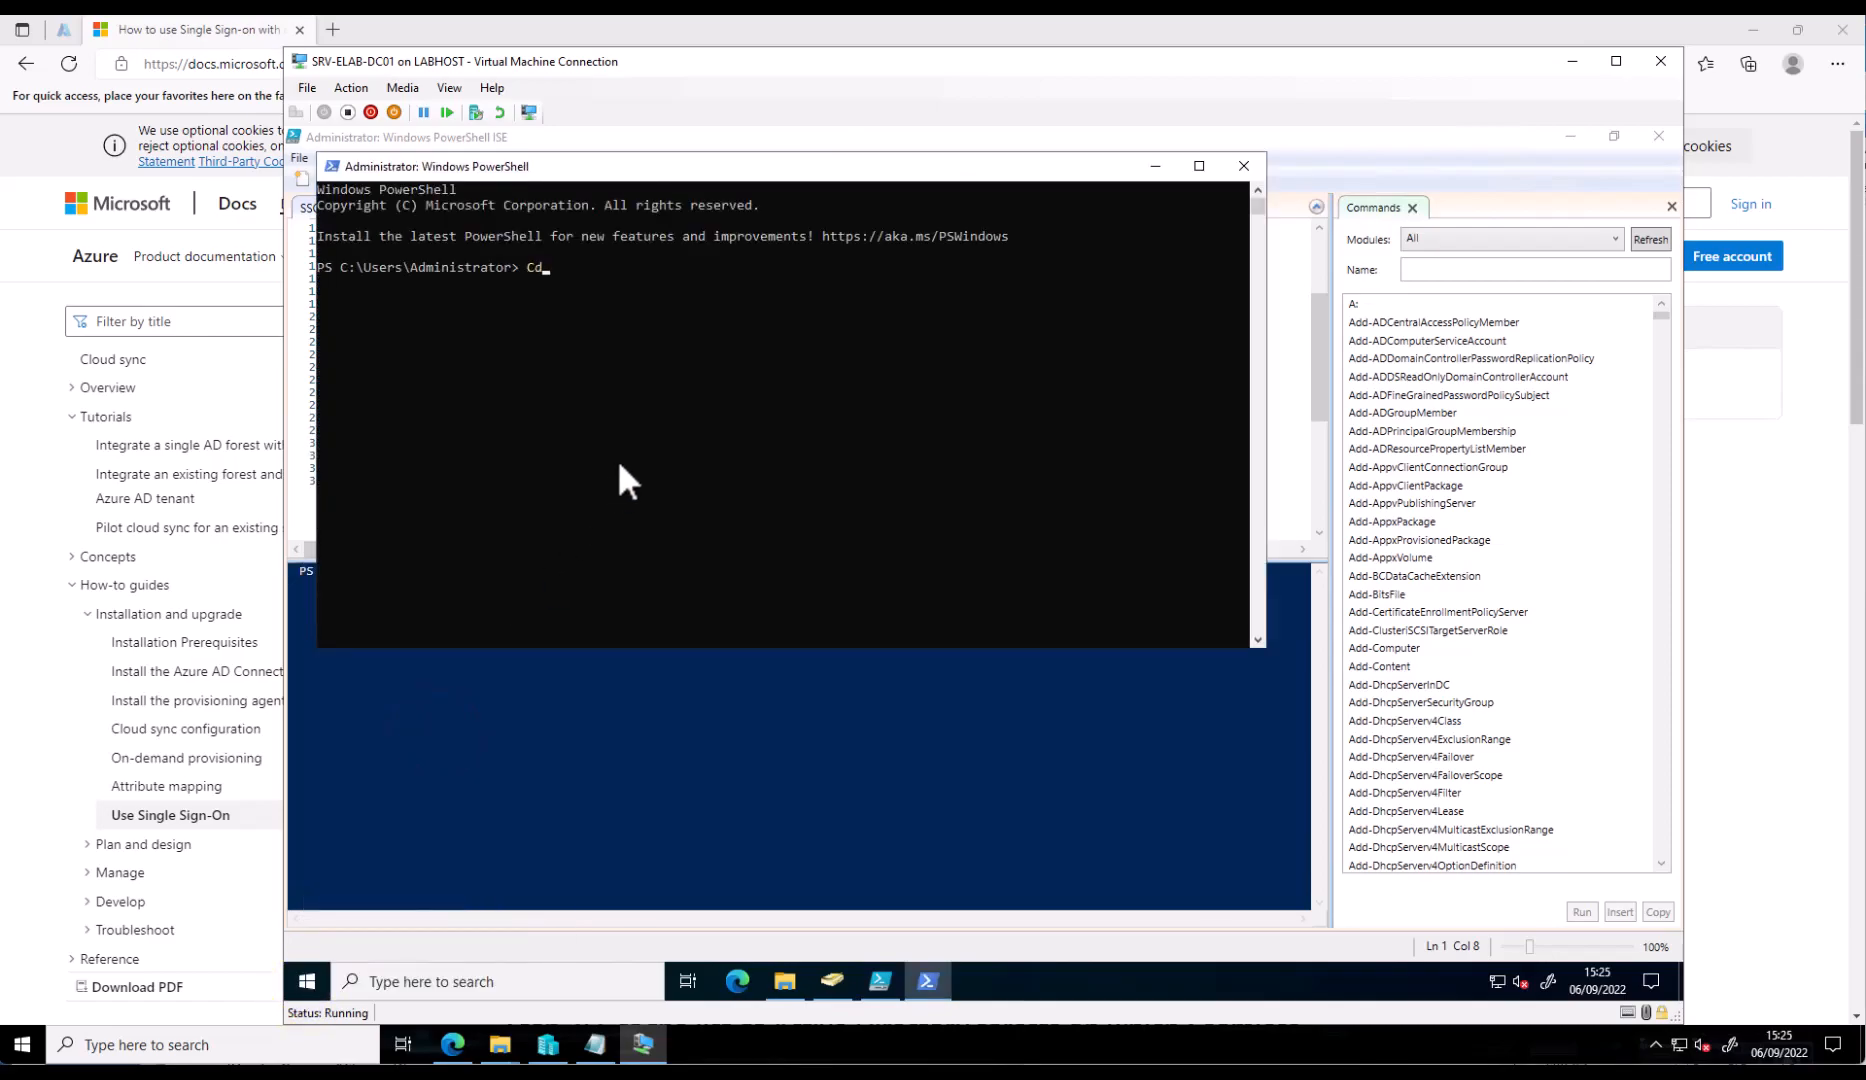
{"action": "type", "text": " C:\\Install\\"}
{"action": "key", "text": "Return"}
{"action": "type", "text": ".\\SSOConfiguration.ps1"}
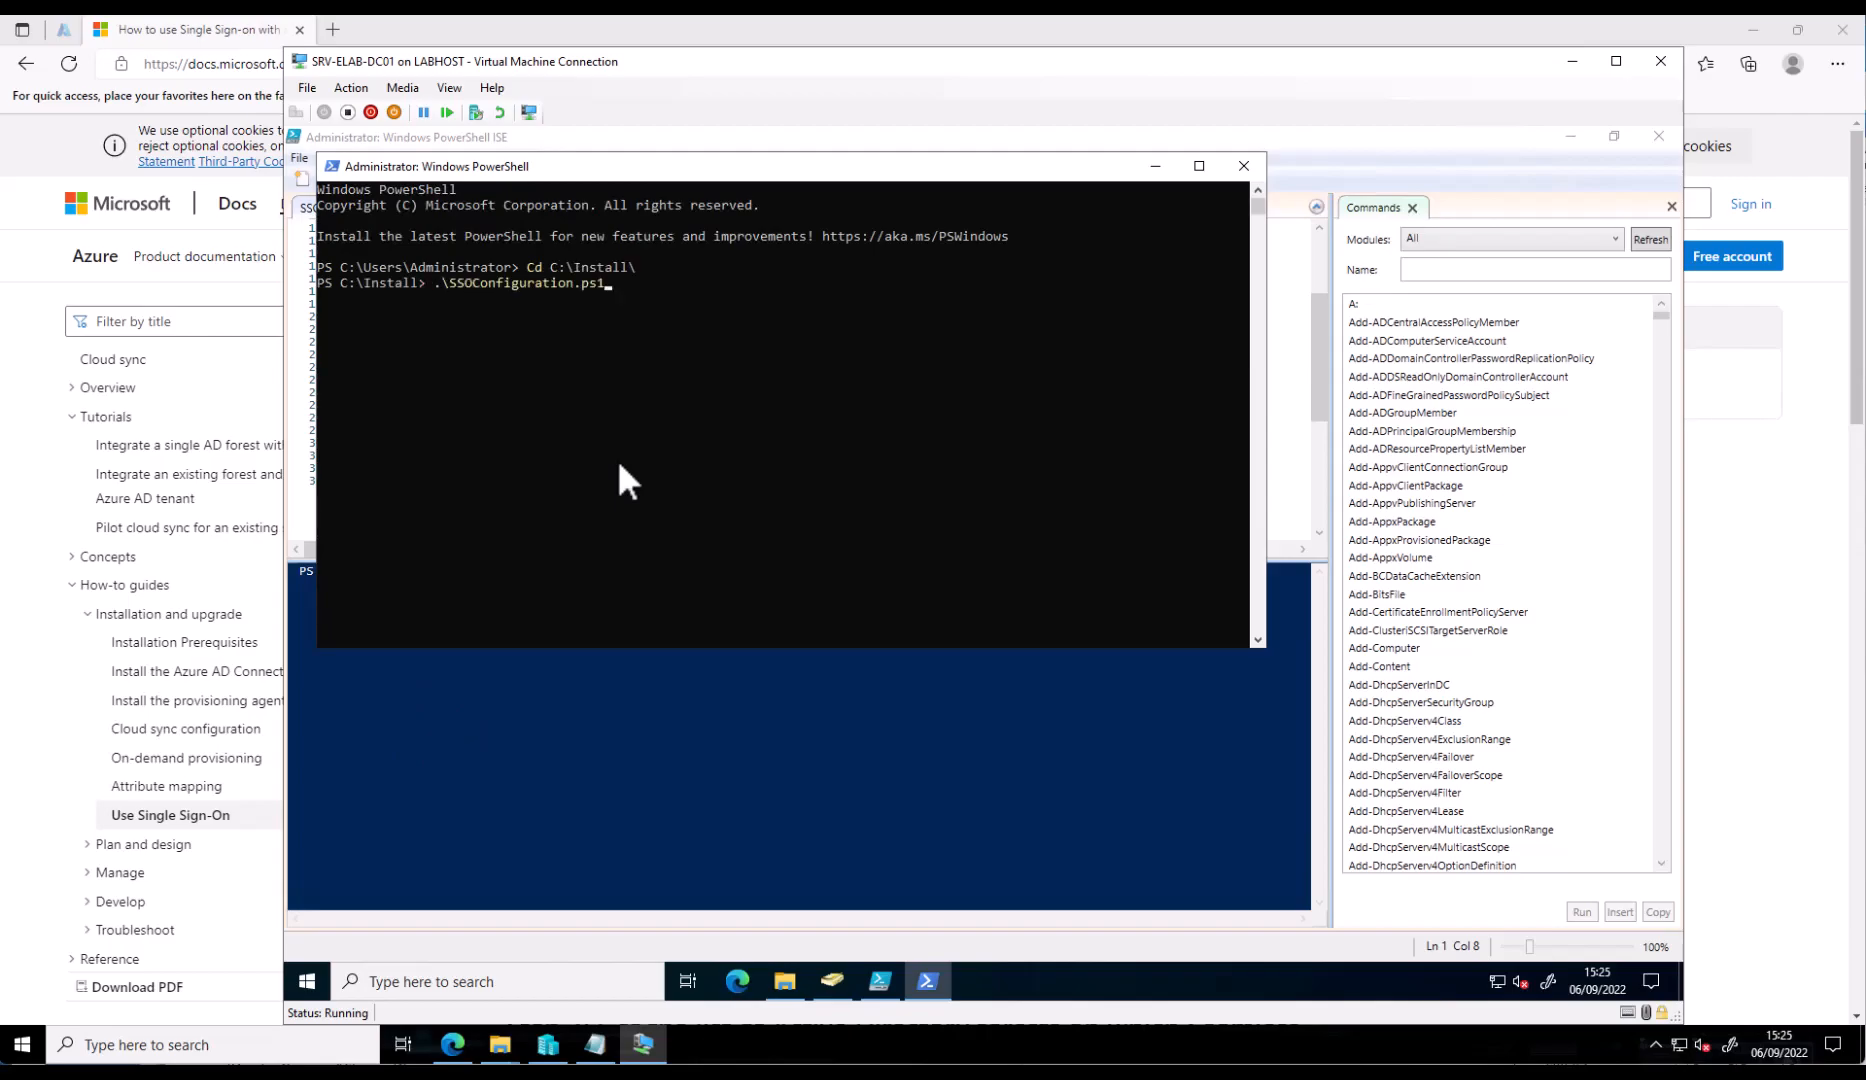
{"action": "key", "text": "Return"}
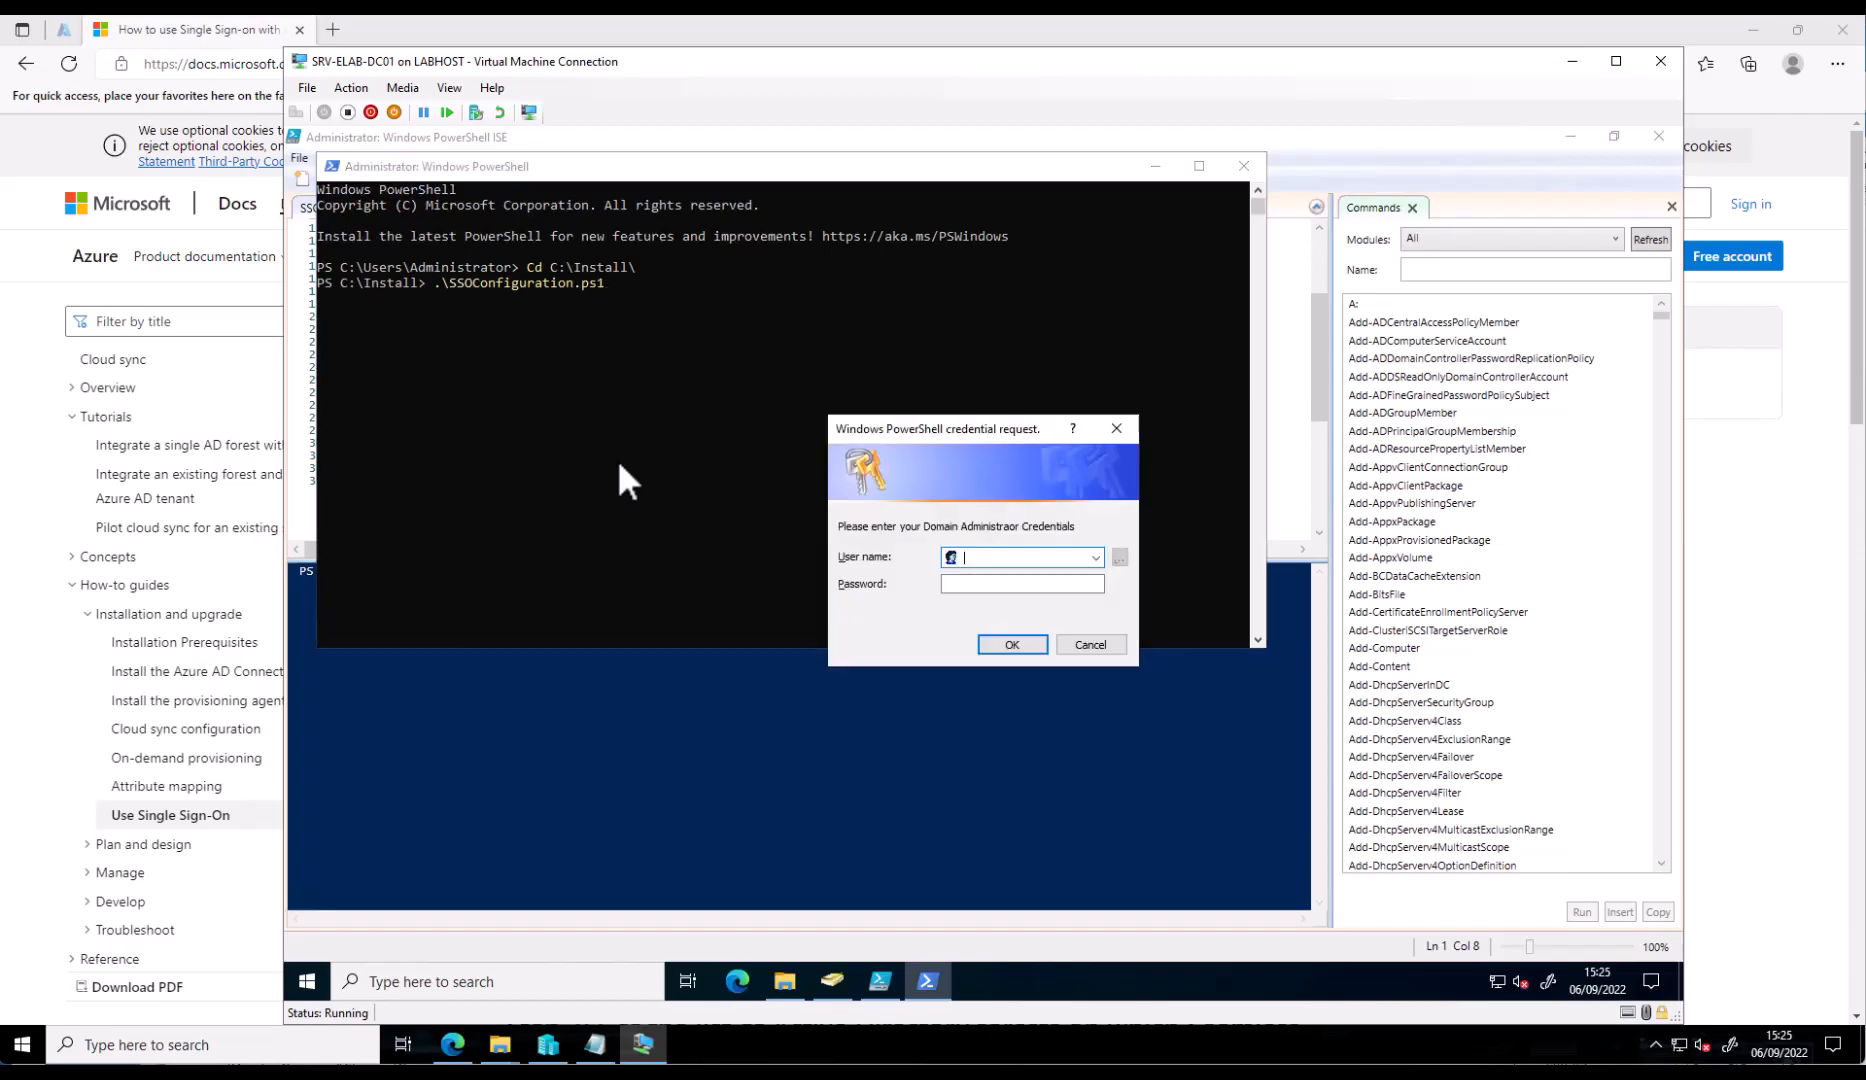
- Provide the EUC365 domain administrator and global administrator credentials to the script
{"action": "type", "text": "EUC365\\Administrator"}
{"action": "key", "text": "Tab"}
{"action": "type", "text": "•••••••••"}
{"action": "key", "text": "Return"}
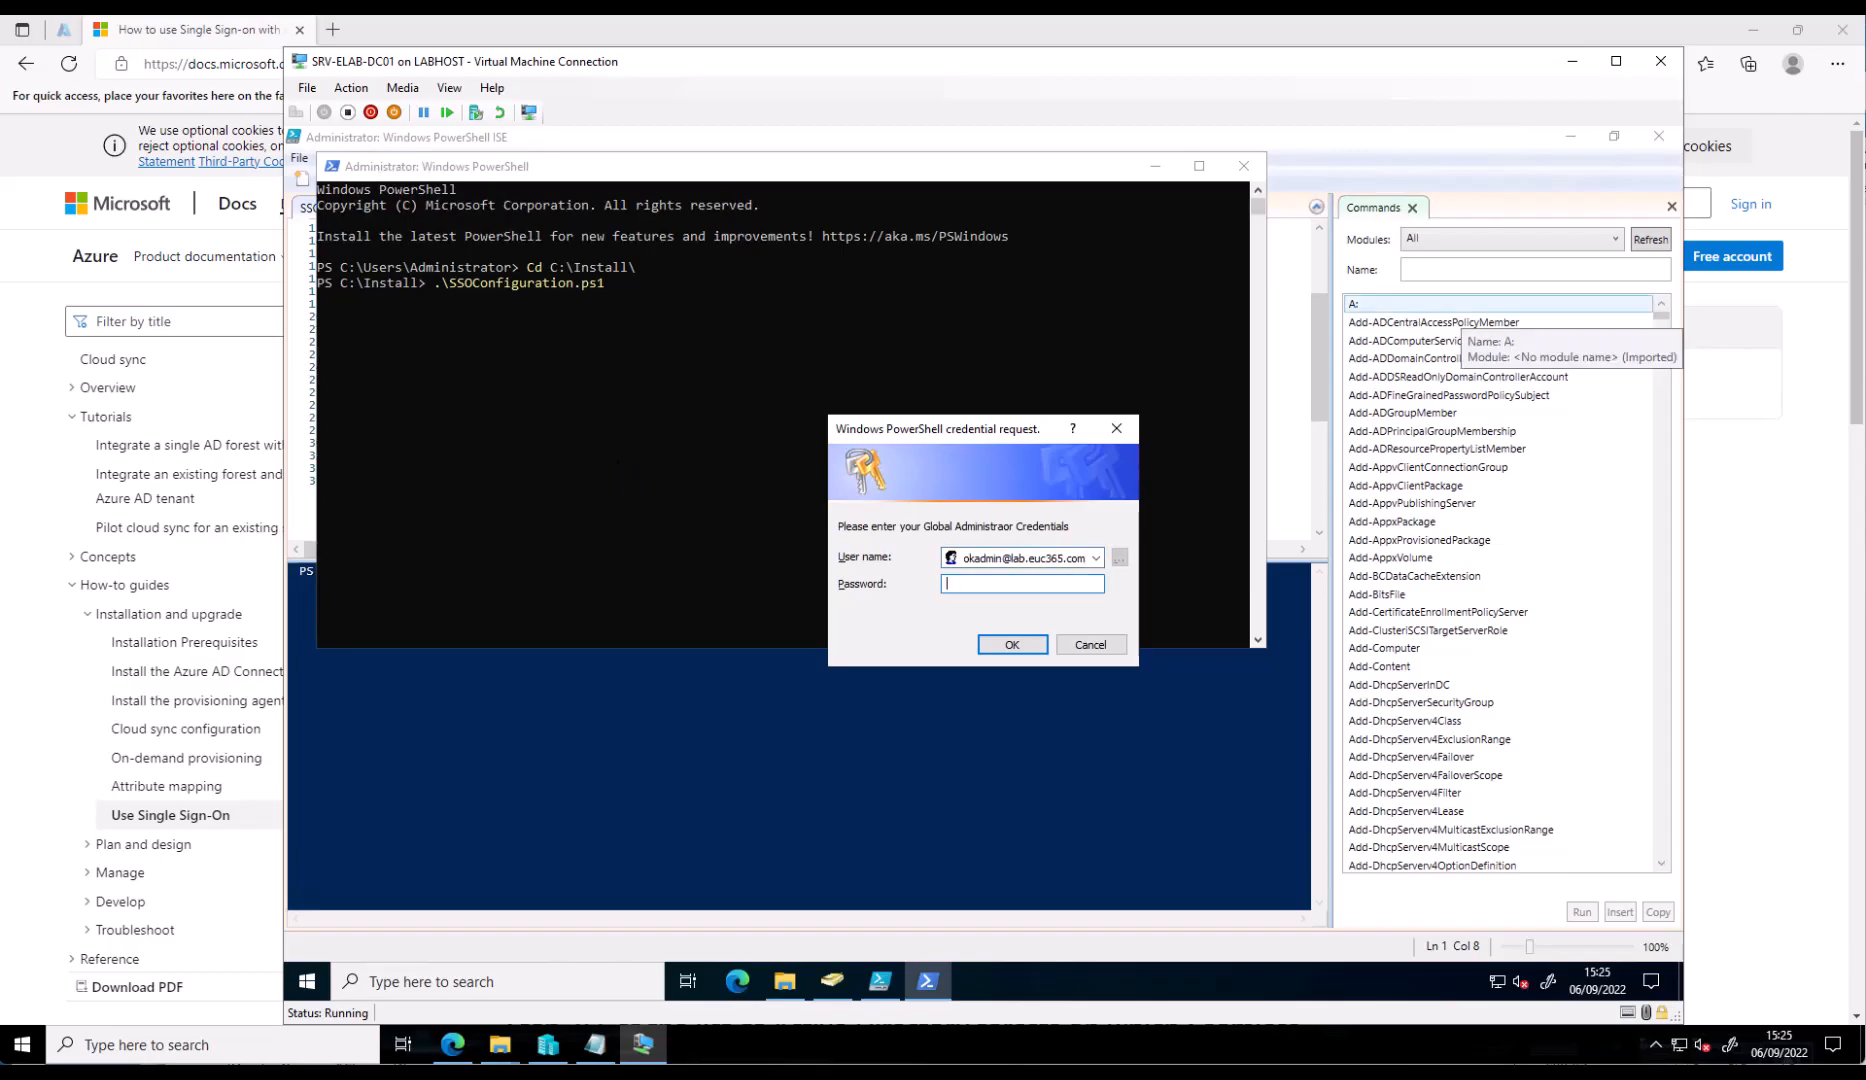
{"action": "left_click", "coordinate": [1000, 589]}
{"action": "key", "text": "ctrl+v"}
{"action": "left_click", "coordinate": [1010, 644]}
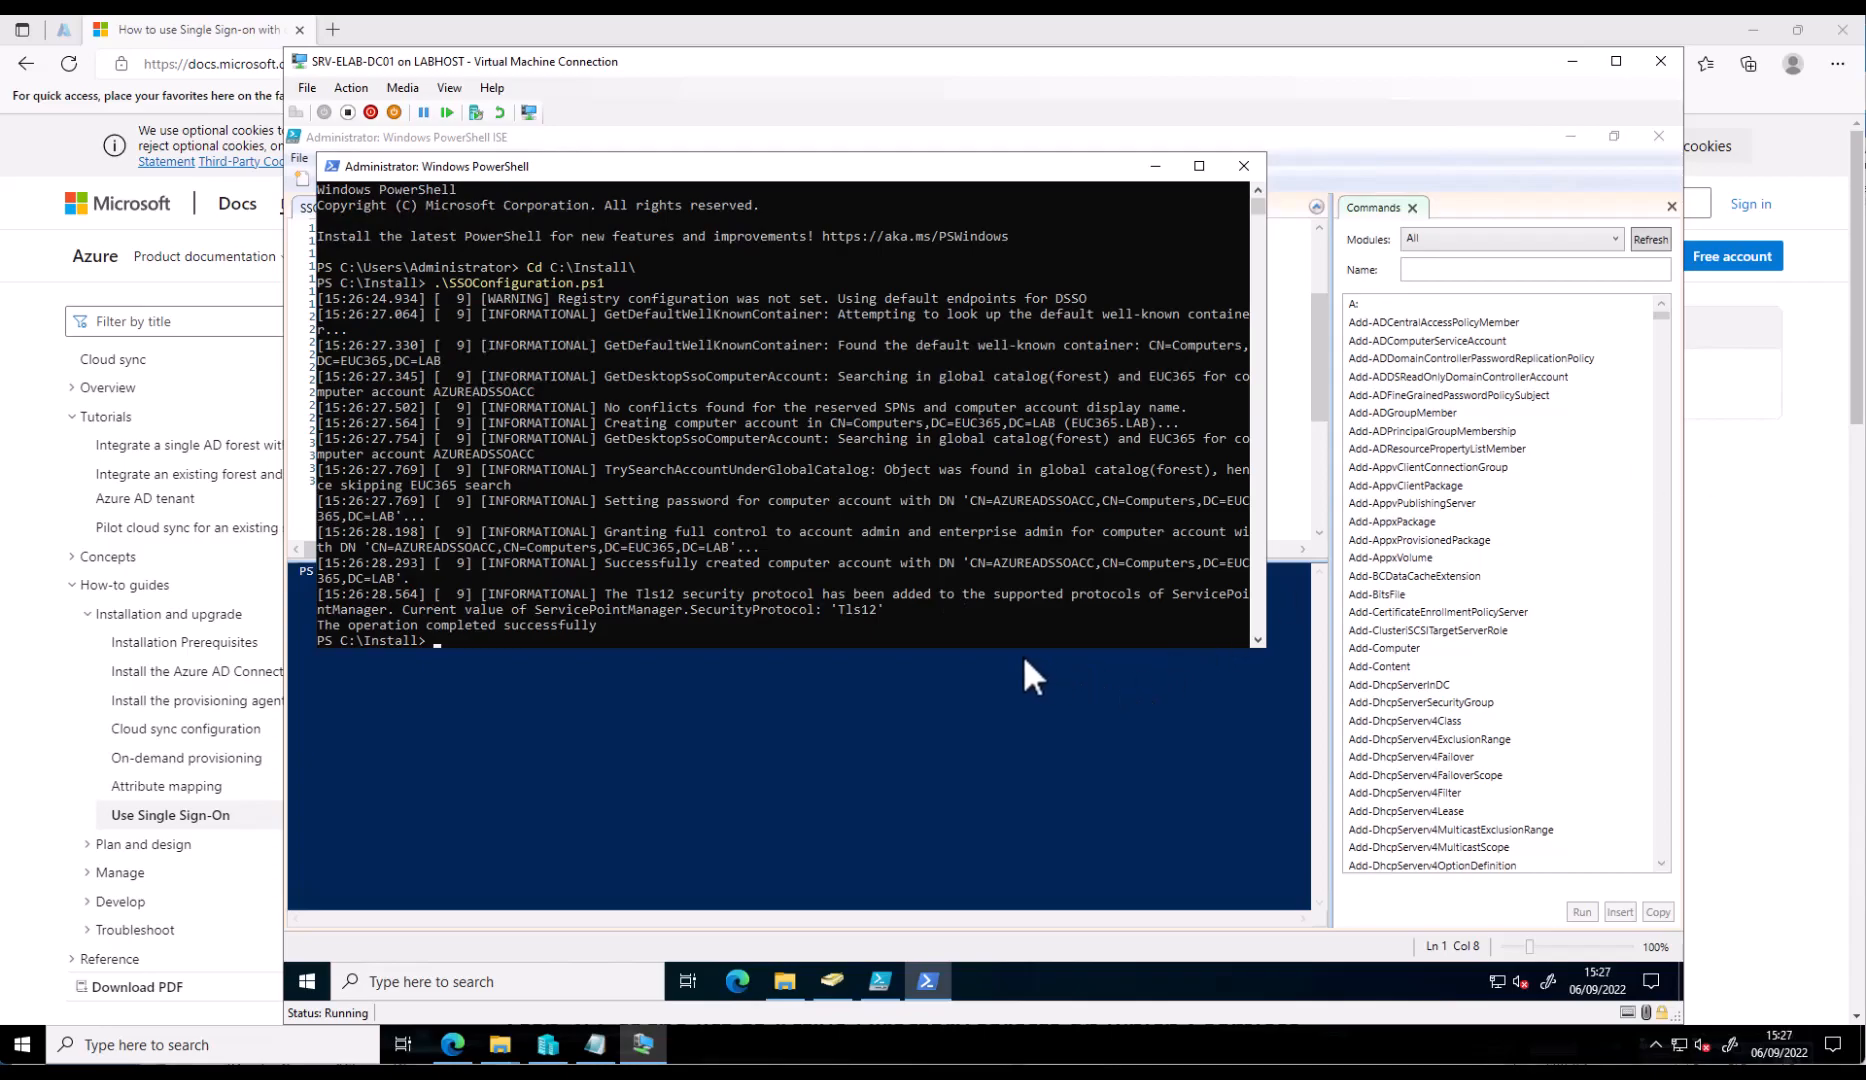
- Check the Computers container in Active Directory Users and Computers, then return to the Azure cloud sync page
{"action": "left_click", "coordinate": [830, 982]}
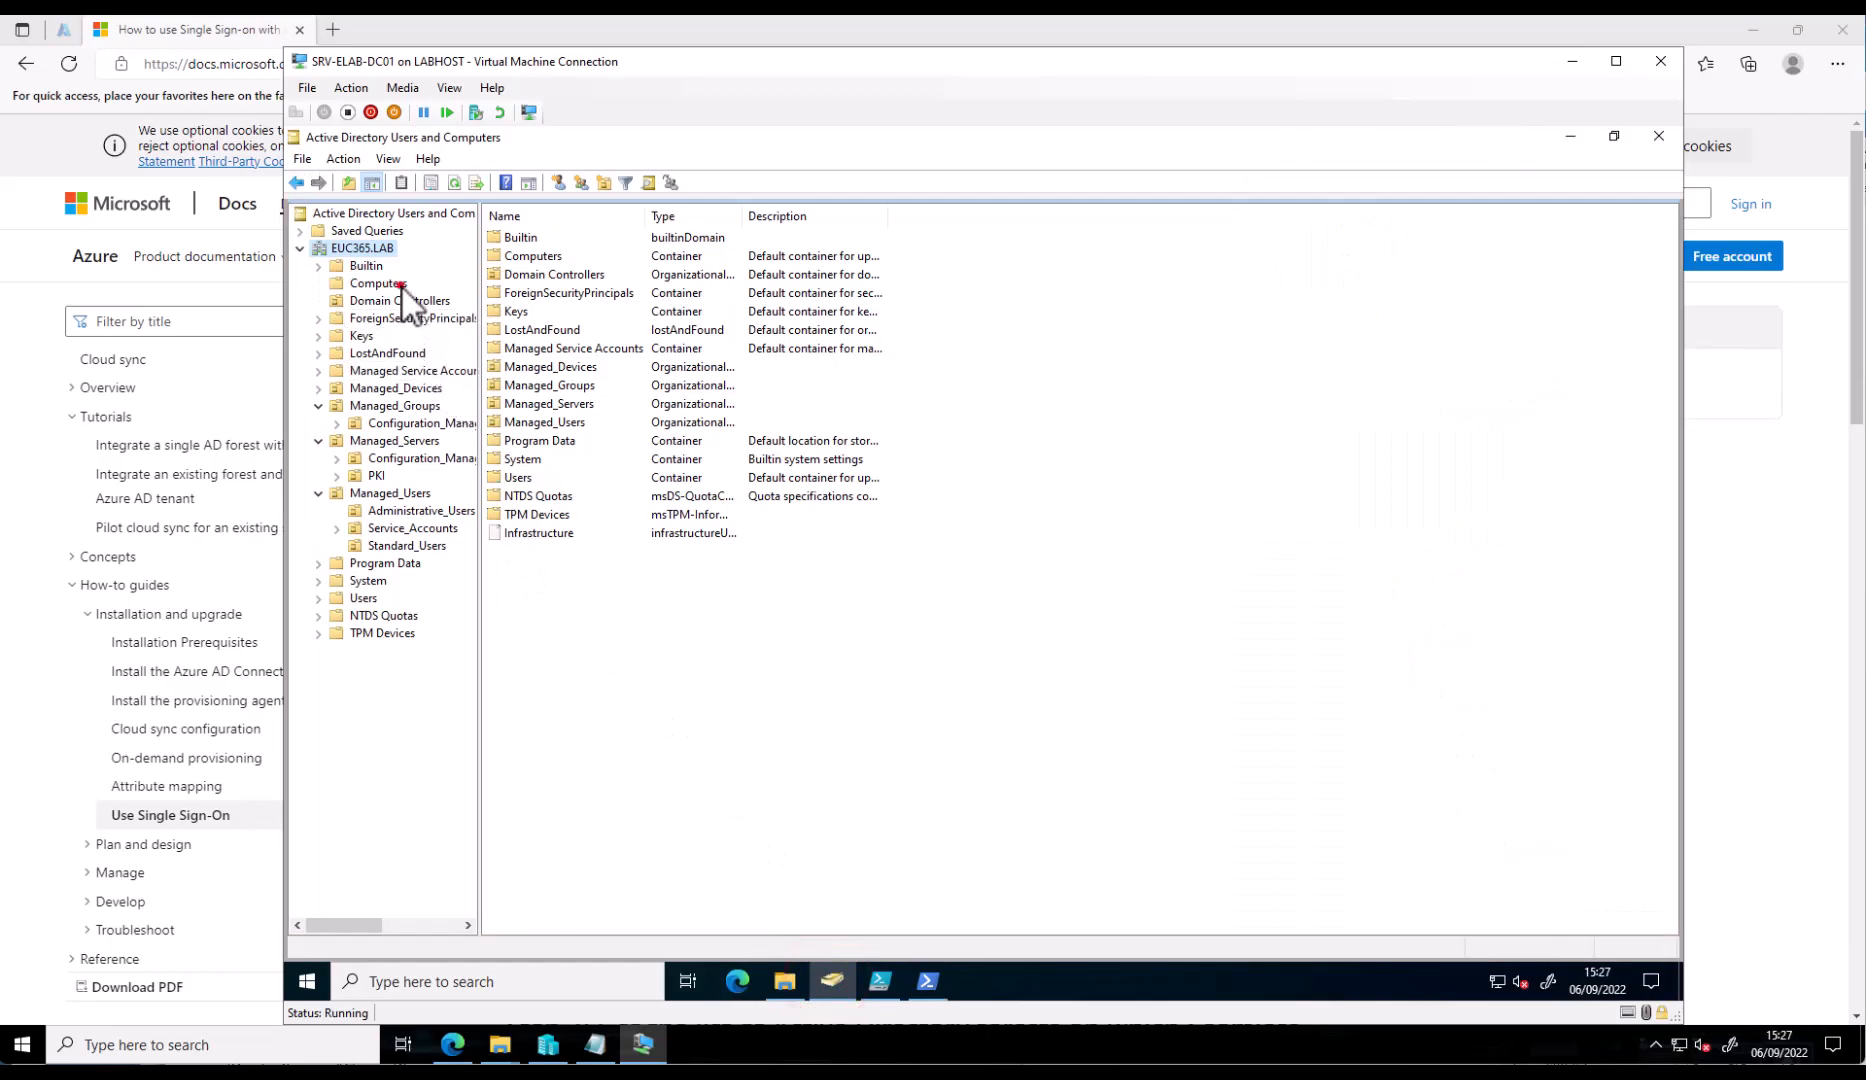
{"action": "left_click", "coordinate": [401, 284]}
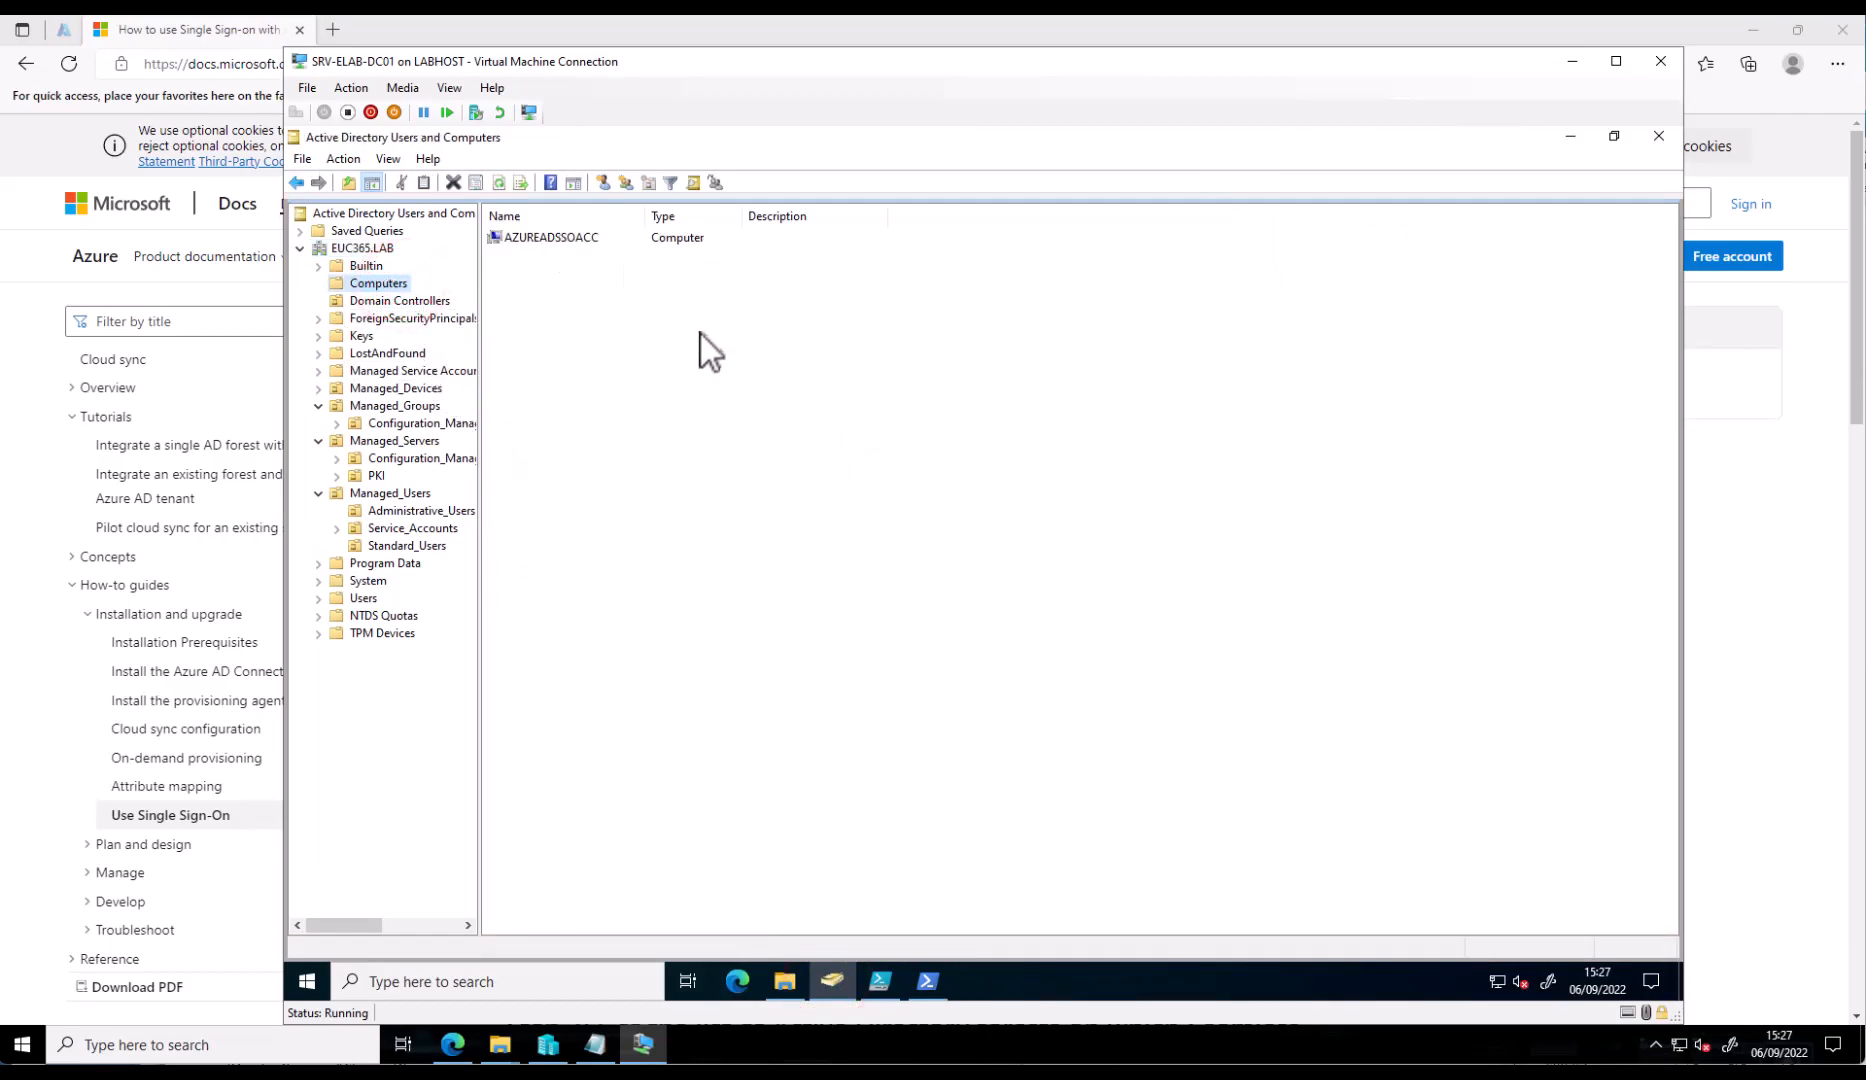
{"action": "left_click", "coordinate": [920, 988]}
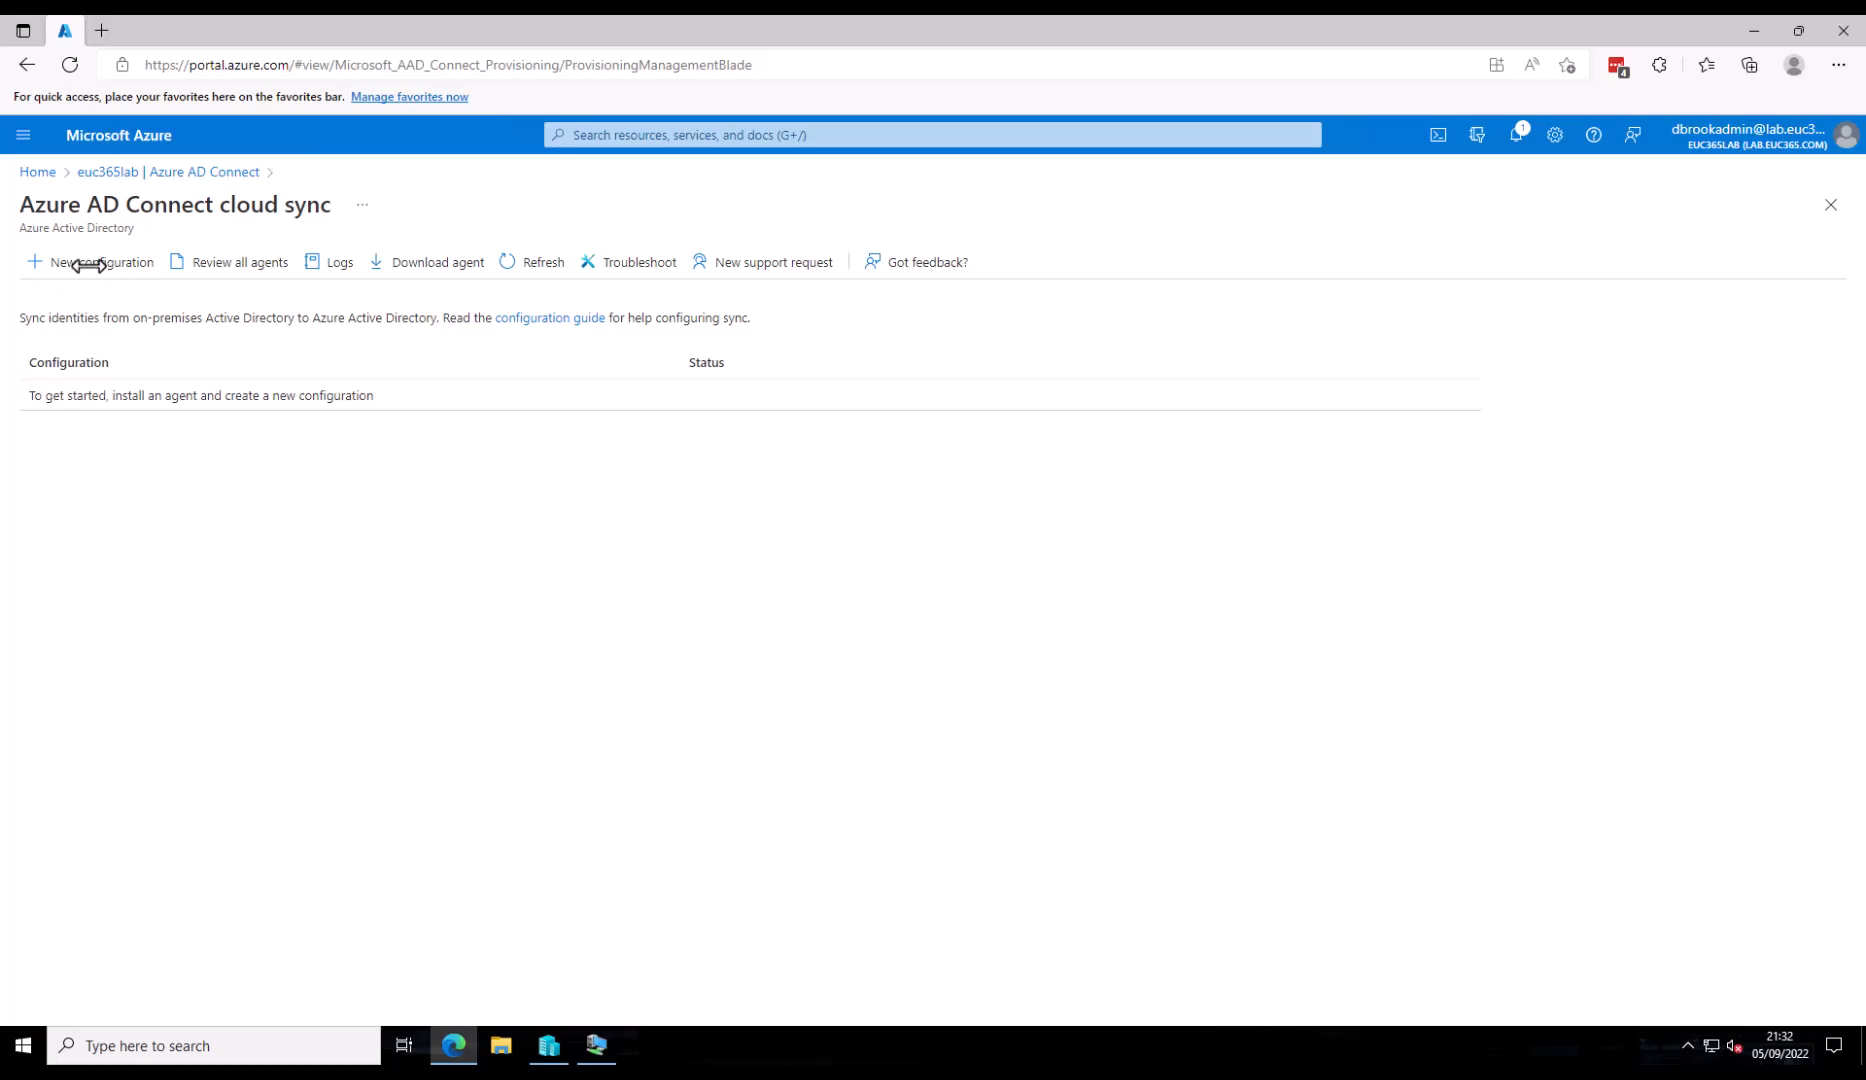
- Create a new cloud sync configuration for EUC365.LAB with password hash sync enabled
{"action": "left_click", "coordinate": [88, 263]}
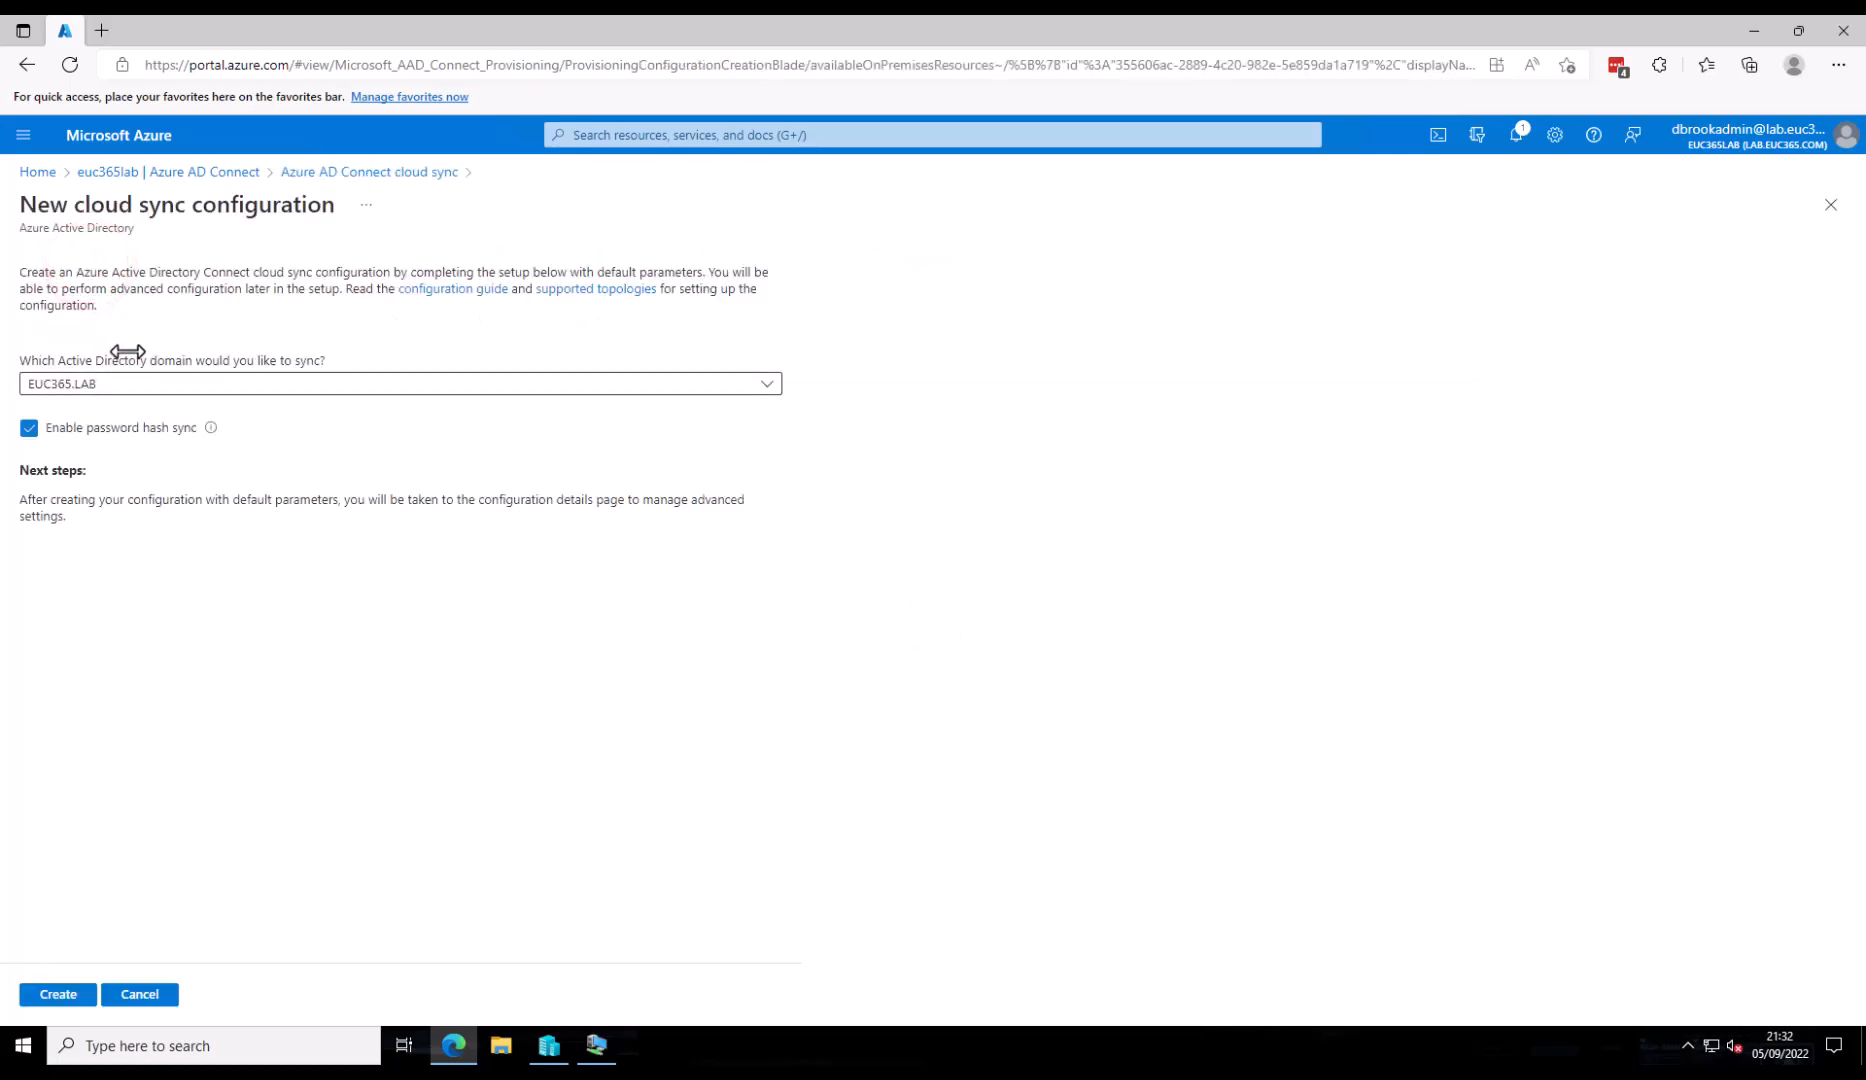
{"action": "left_click", "coordinate": [46, 996]}
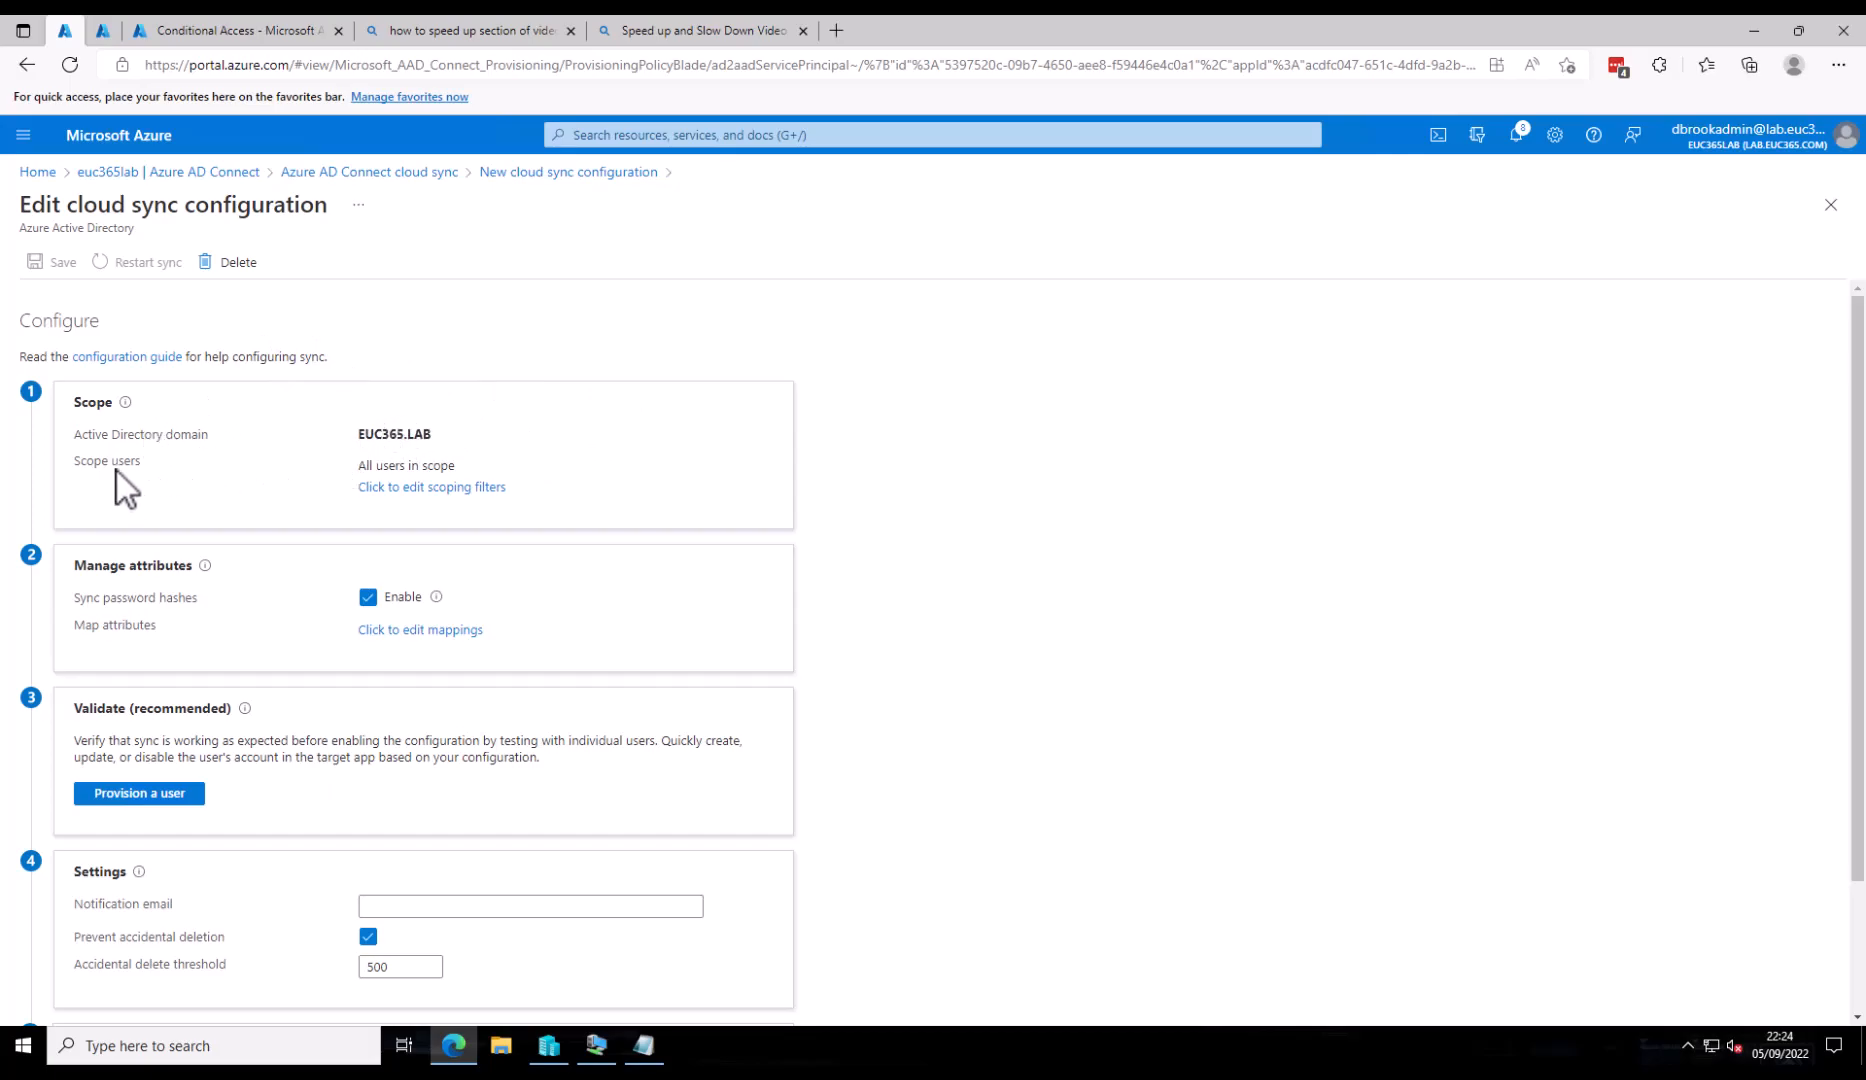
- Scope user sync to the Standard_Users OU under Managed_Users by pasting its distinguished name
{"action": "left_click", "coordinate": [440, 489]}
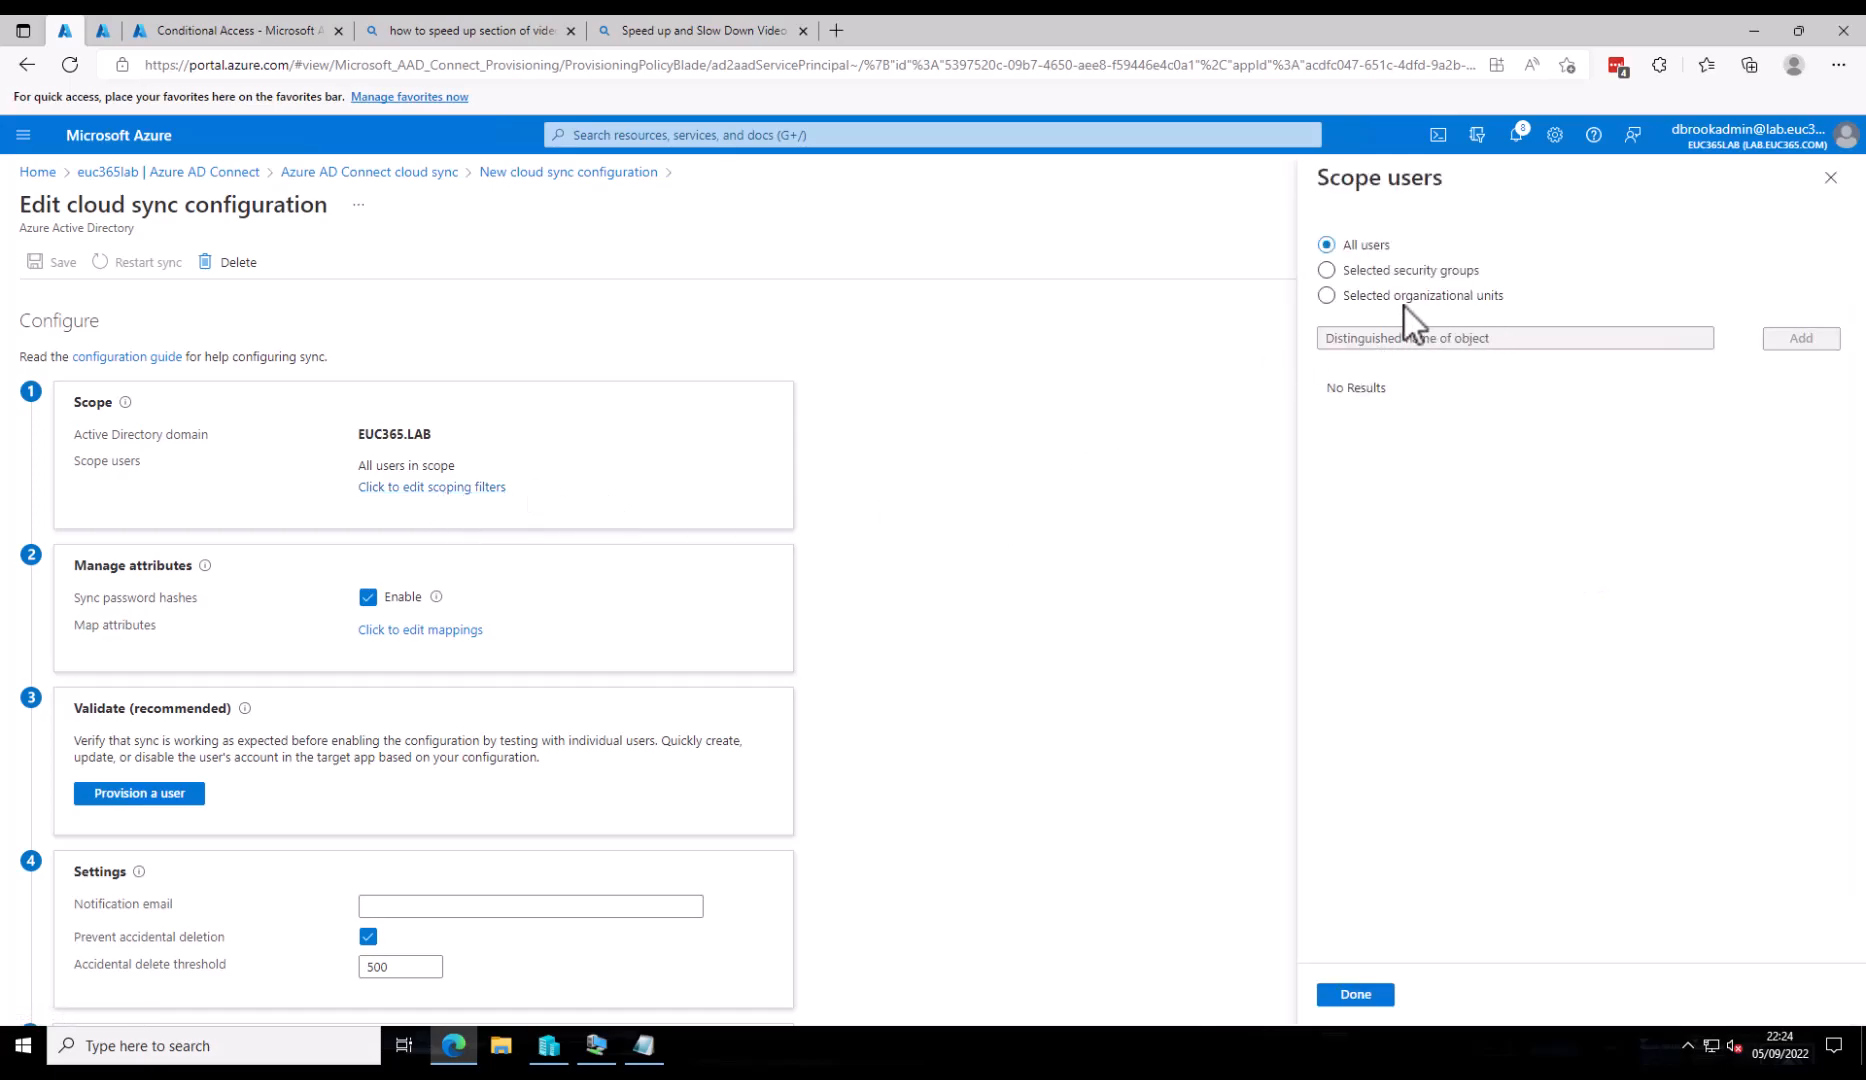
{"action": "left_click", "coordinate": [1345, 298]}
{"action": "left_click", "coordinate": [1356, 323]}
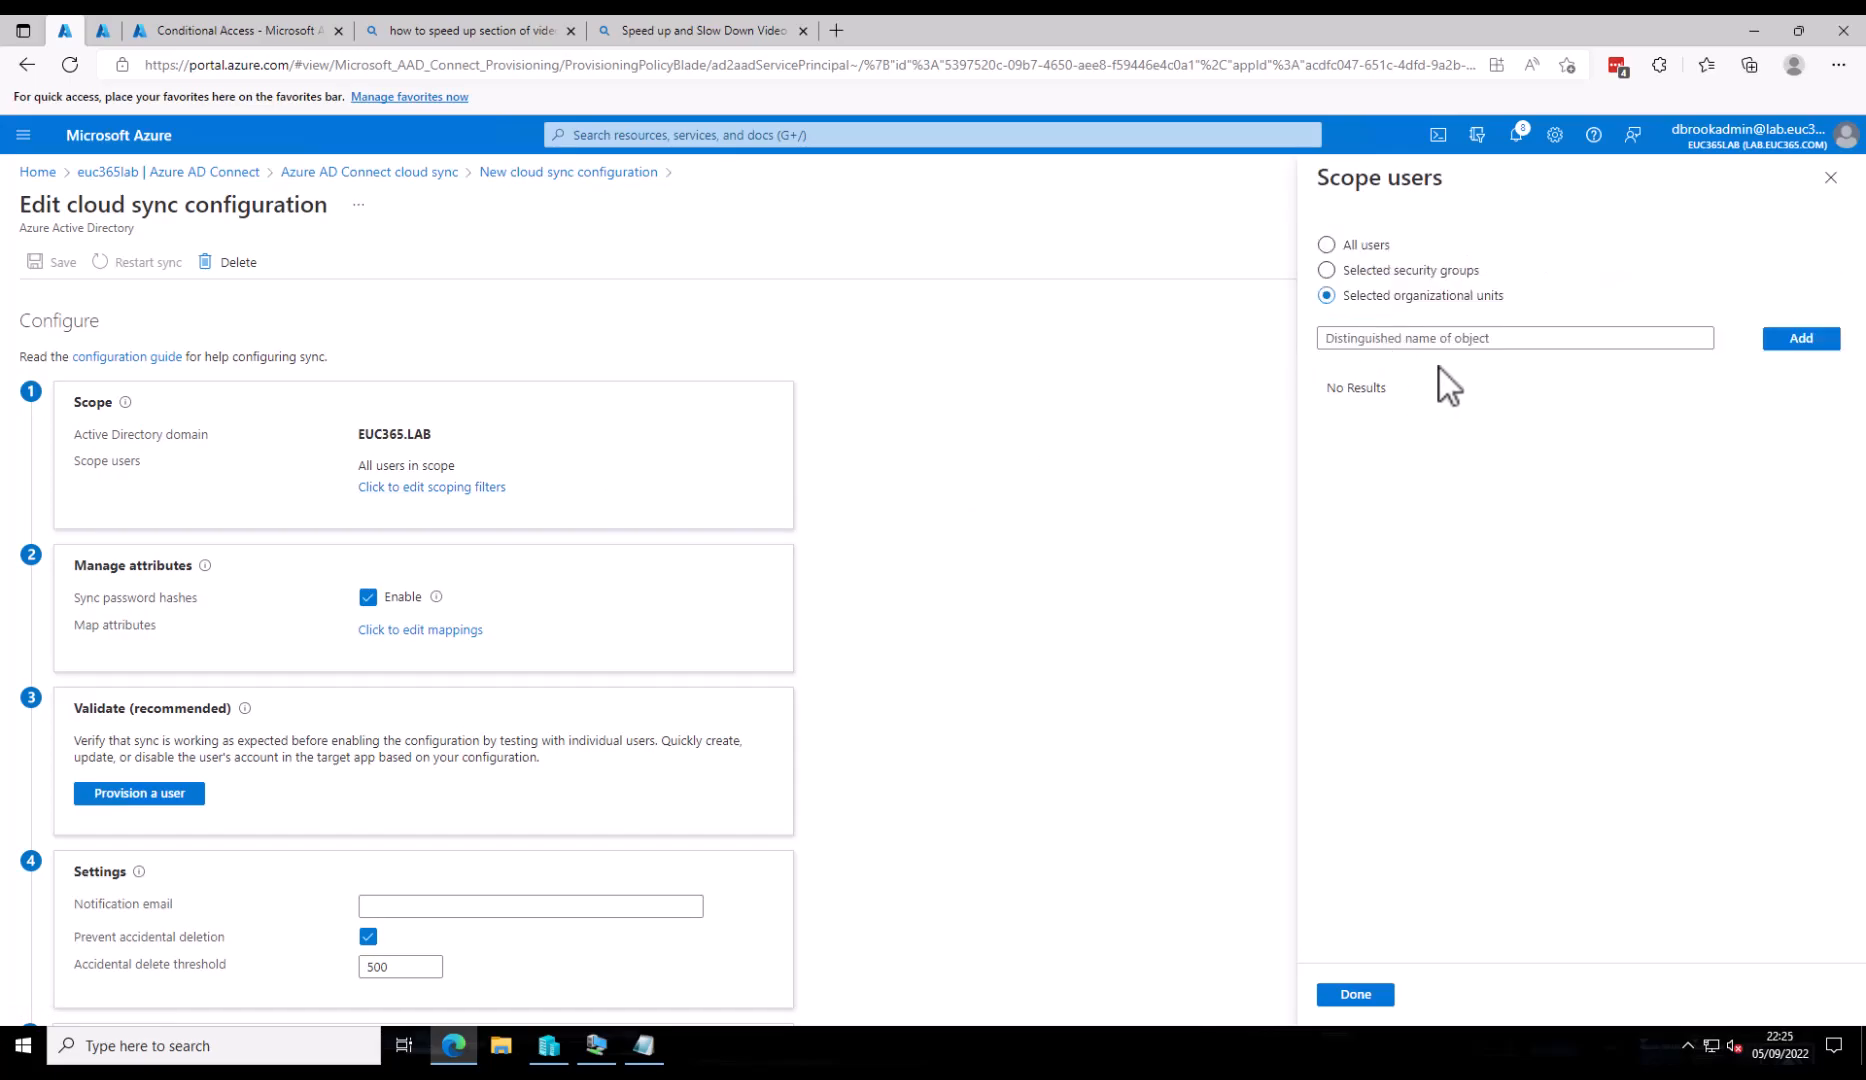
{"action": "left_click", "coordinate": [1460, 341]}
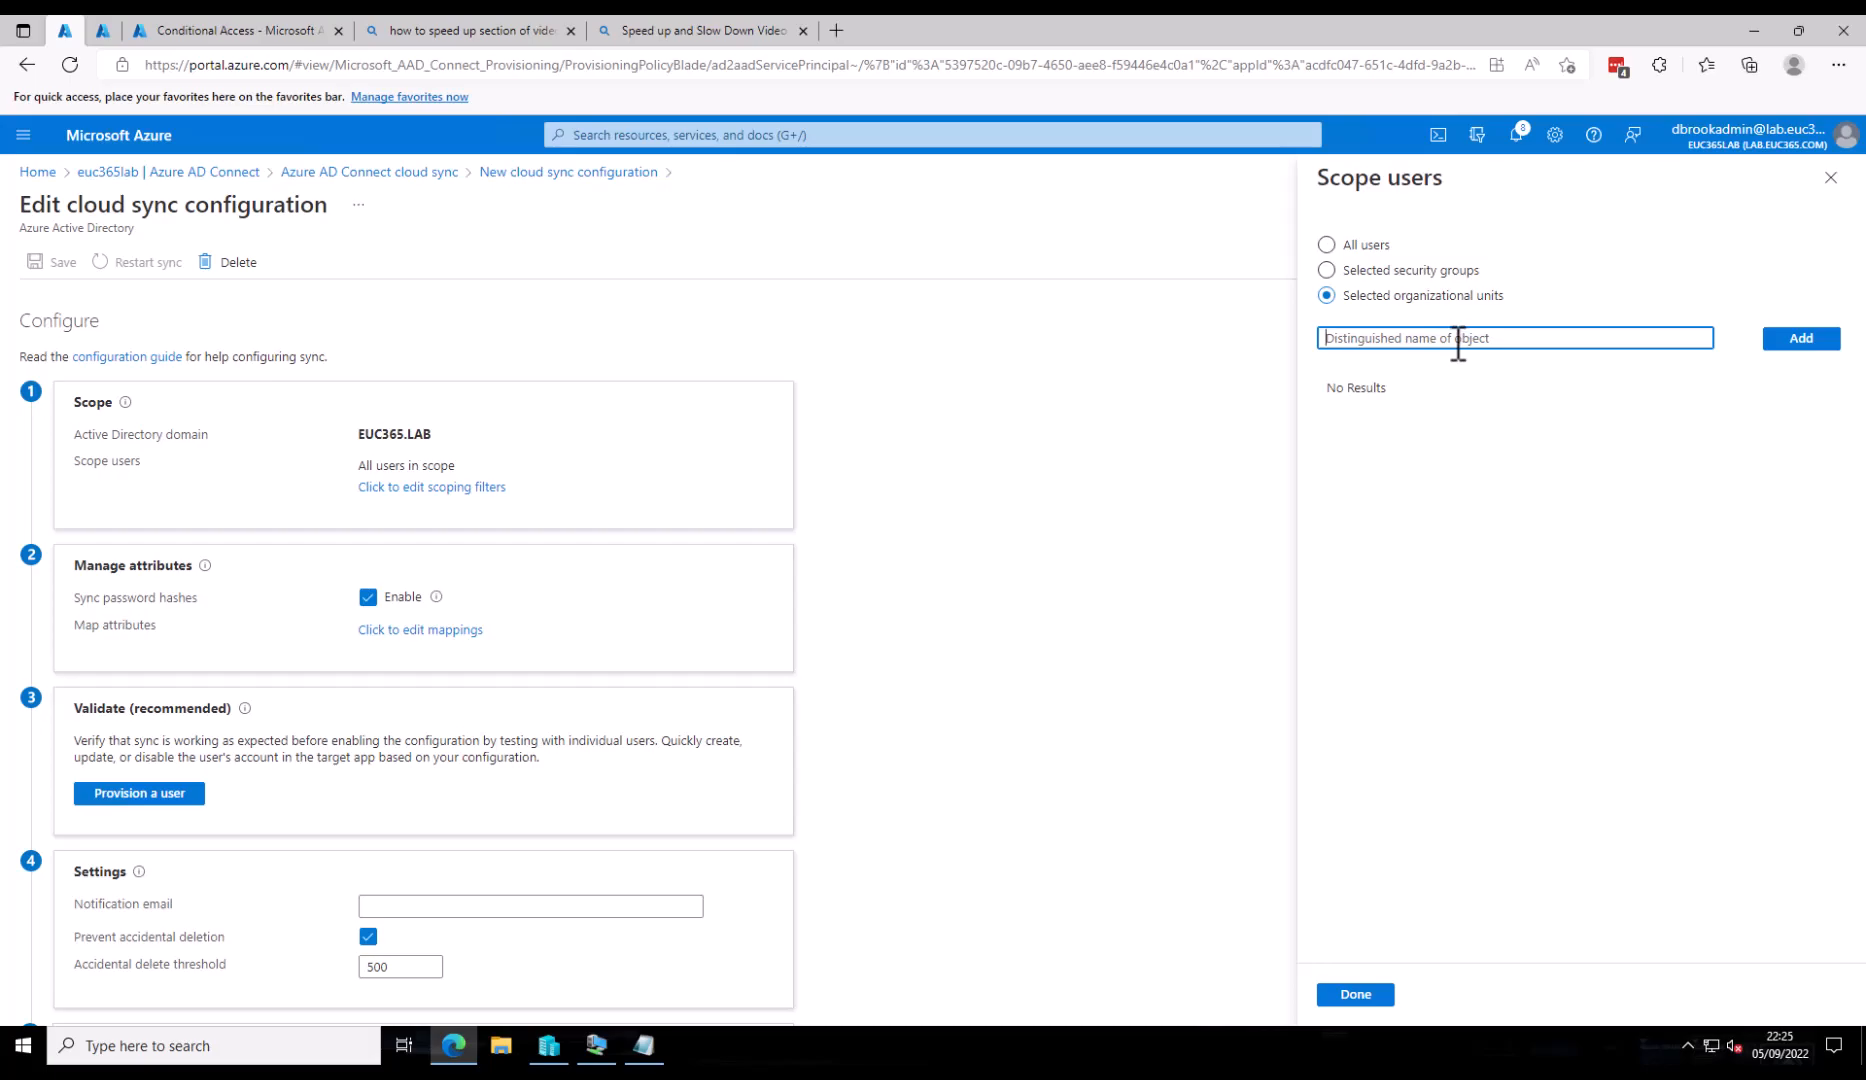
{"action": "type", "text": "OU=Standard_Users,OU=Managed_Users,DC=EUC365,DC=LAB"}
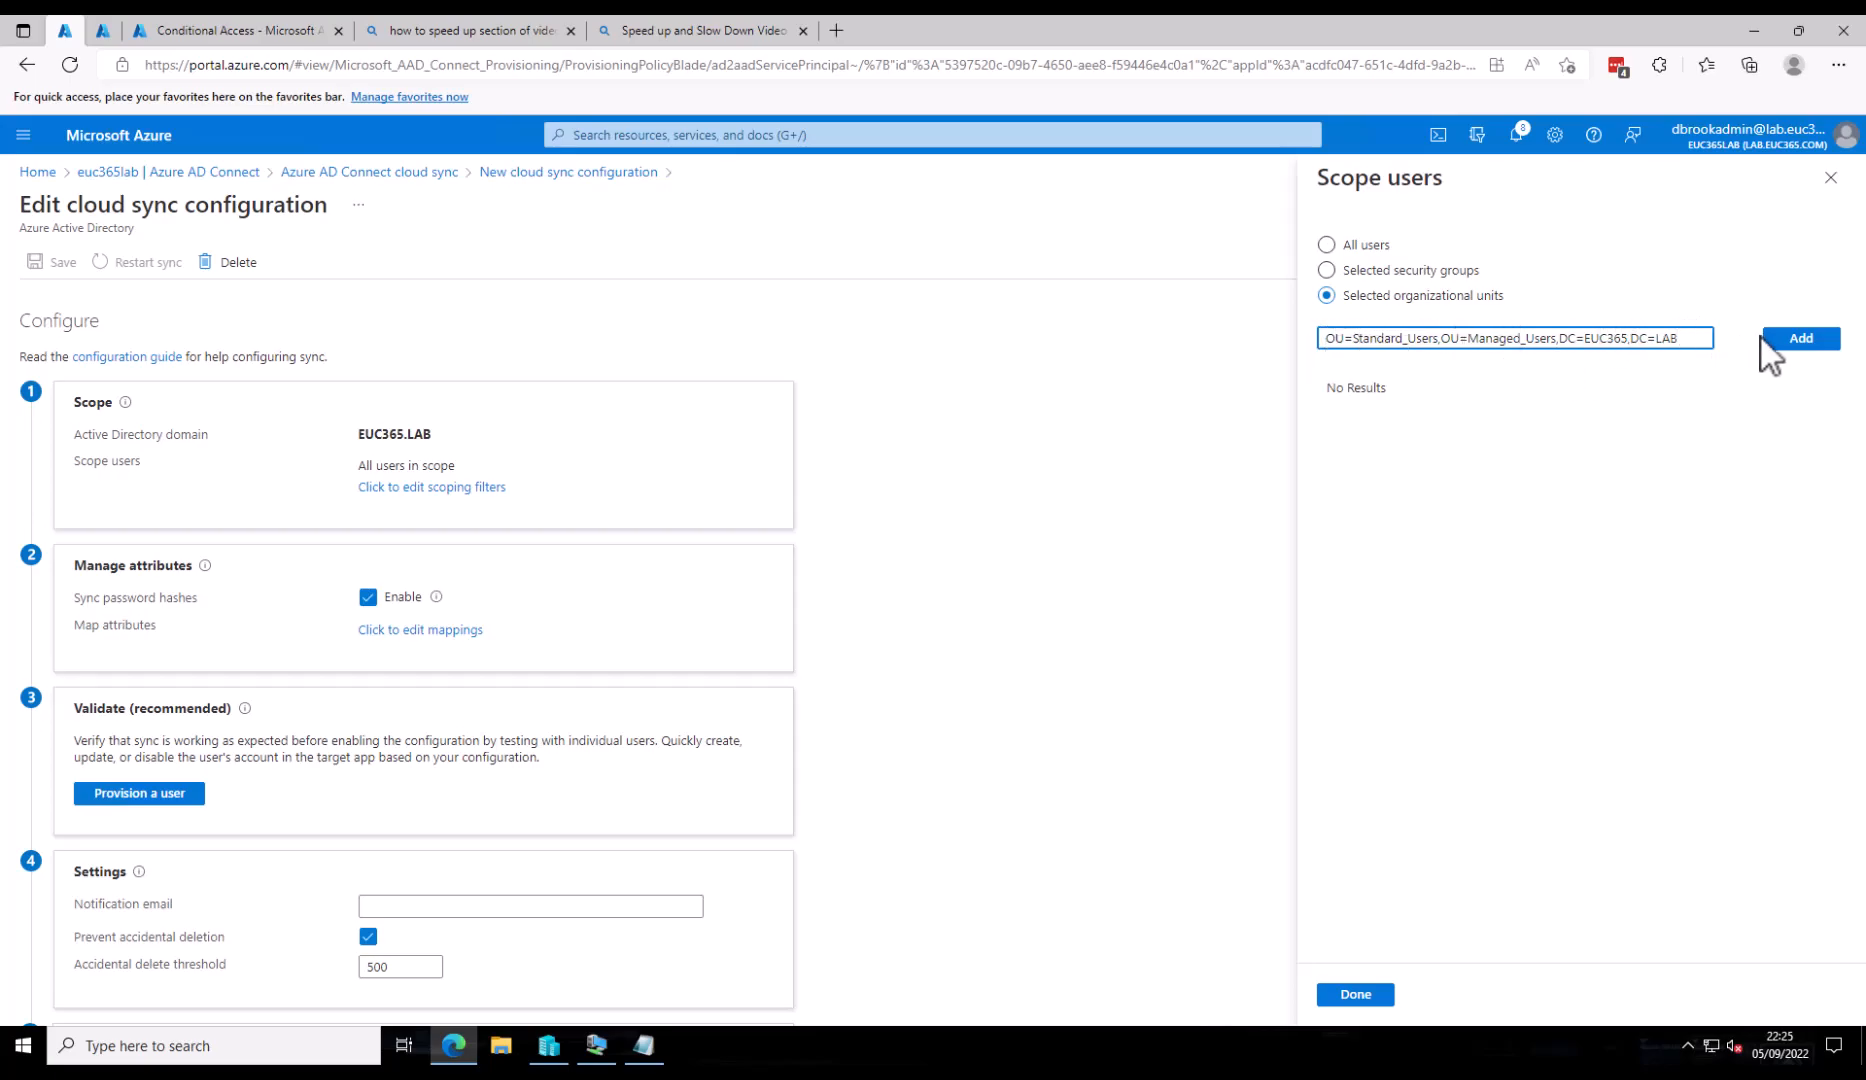
{"action": "left_click", "coordinate": [1800, 345]}
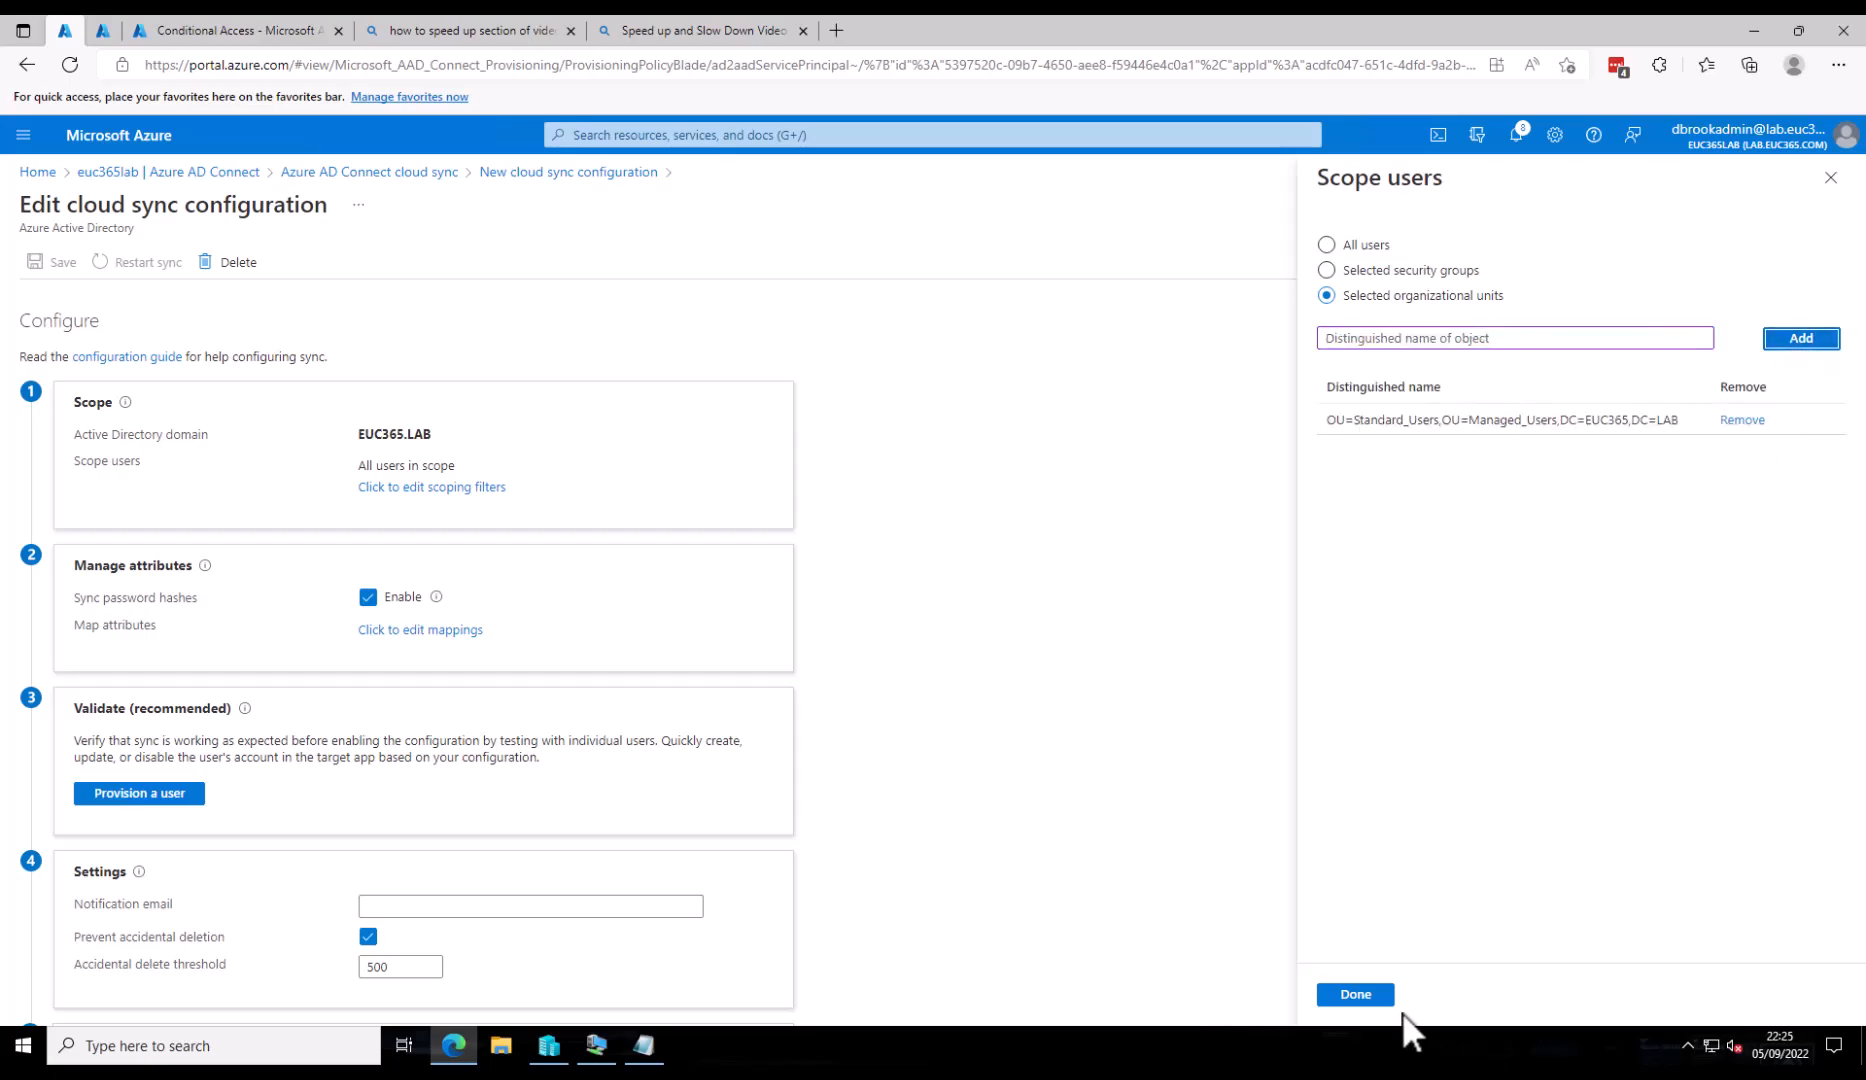
{"action": "left_click", "coordinate": [1366, 994]}
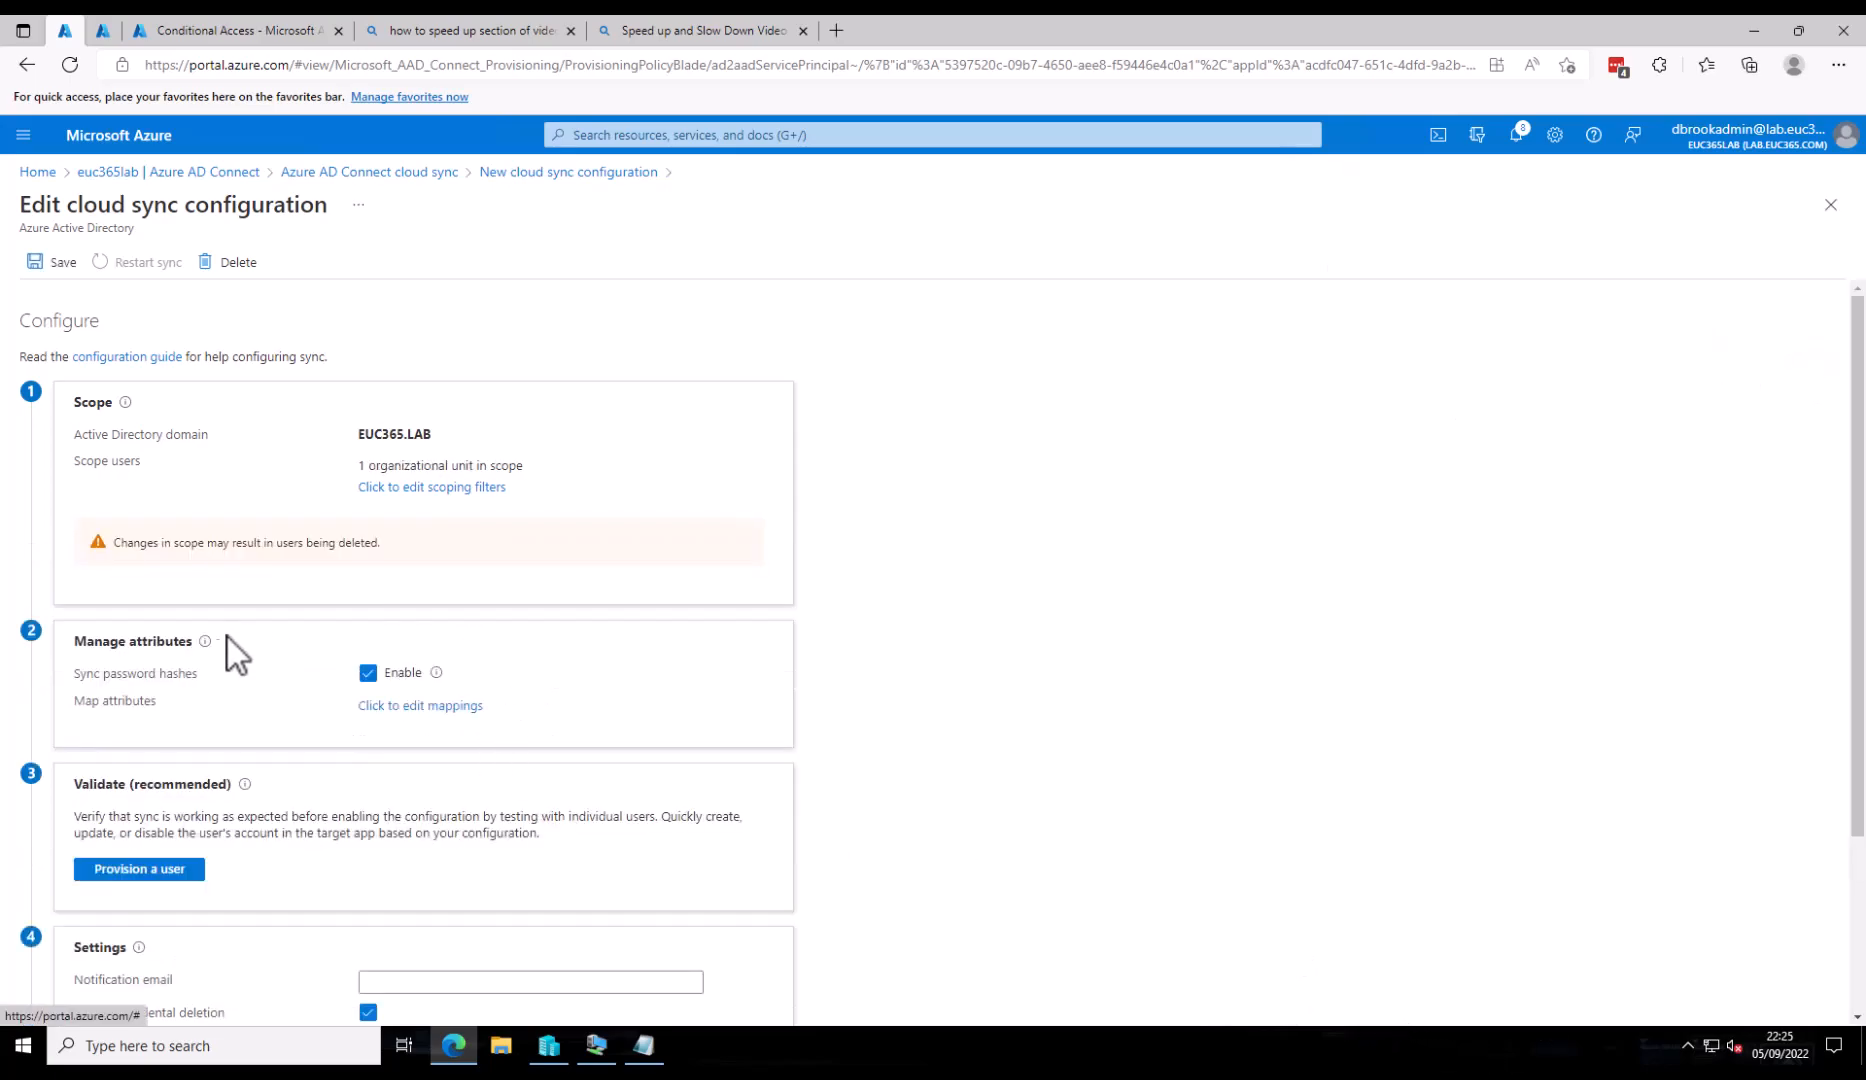
{"action": "scroll", "coordinate": [179, 655], "scroll_direction": "down", "scroll_amount": 1}
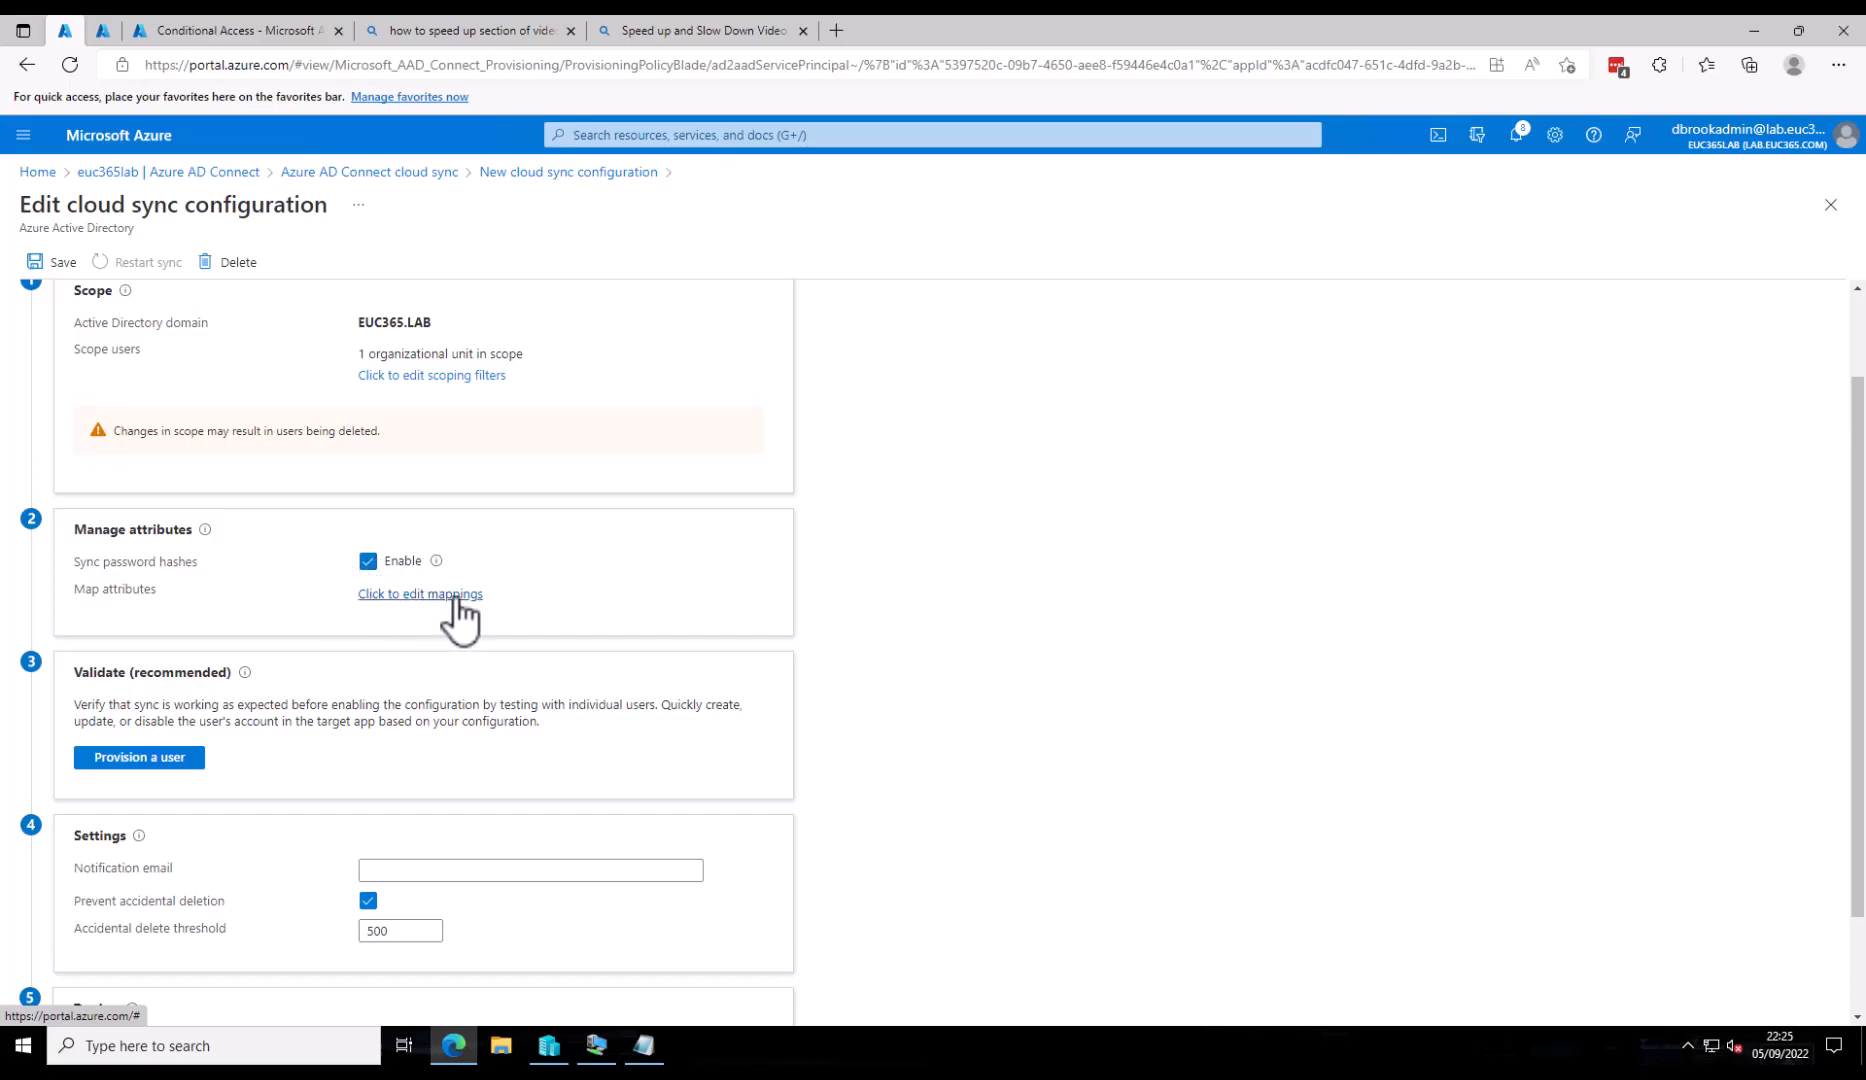
{"action": "scroll", "coordinate": [297, 733], "scroll_direction": "down", "scroll_amount": 1}
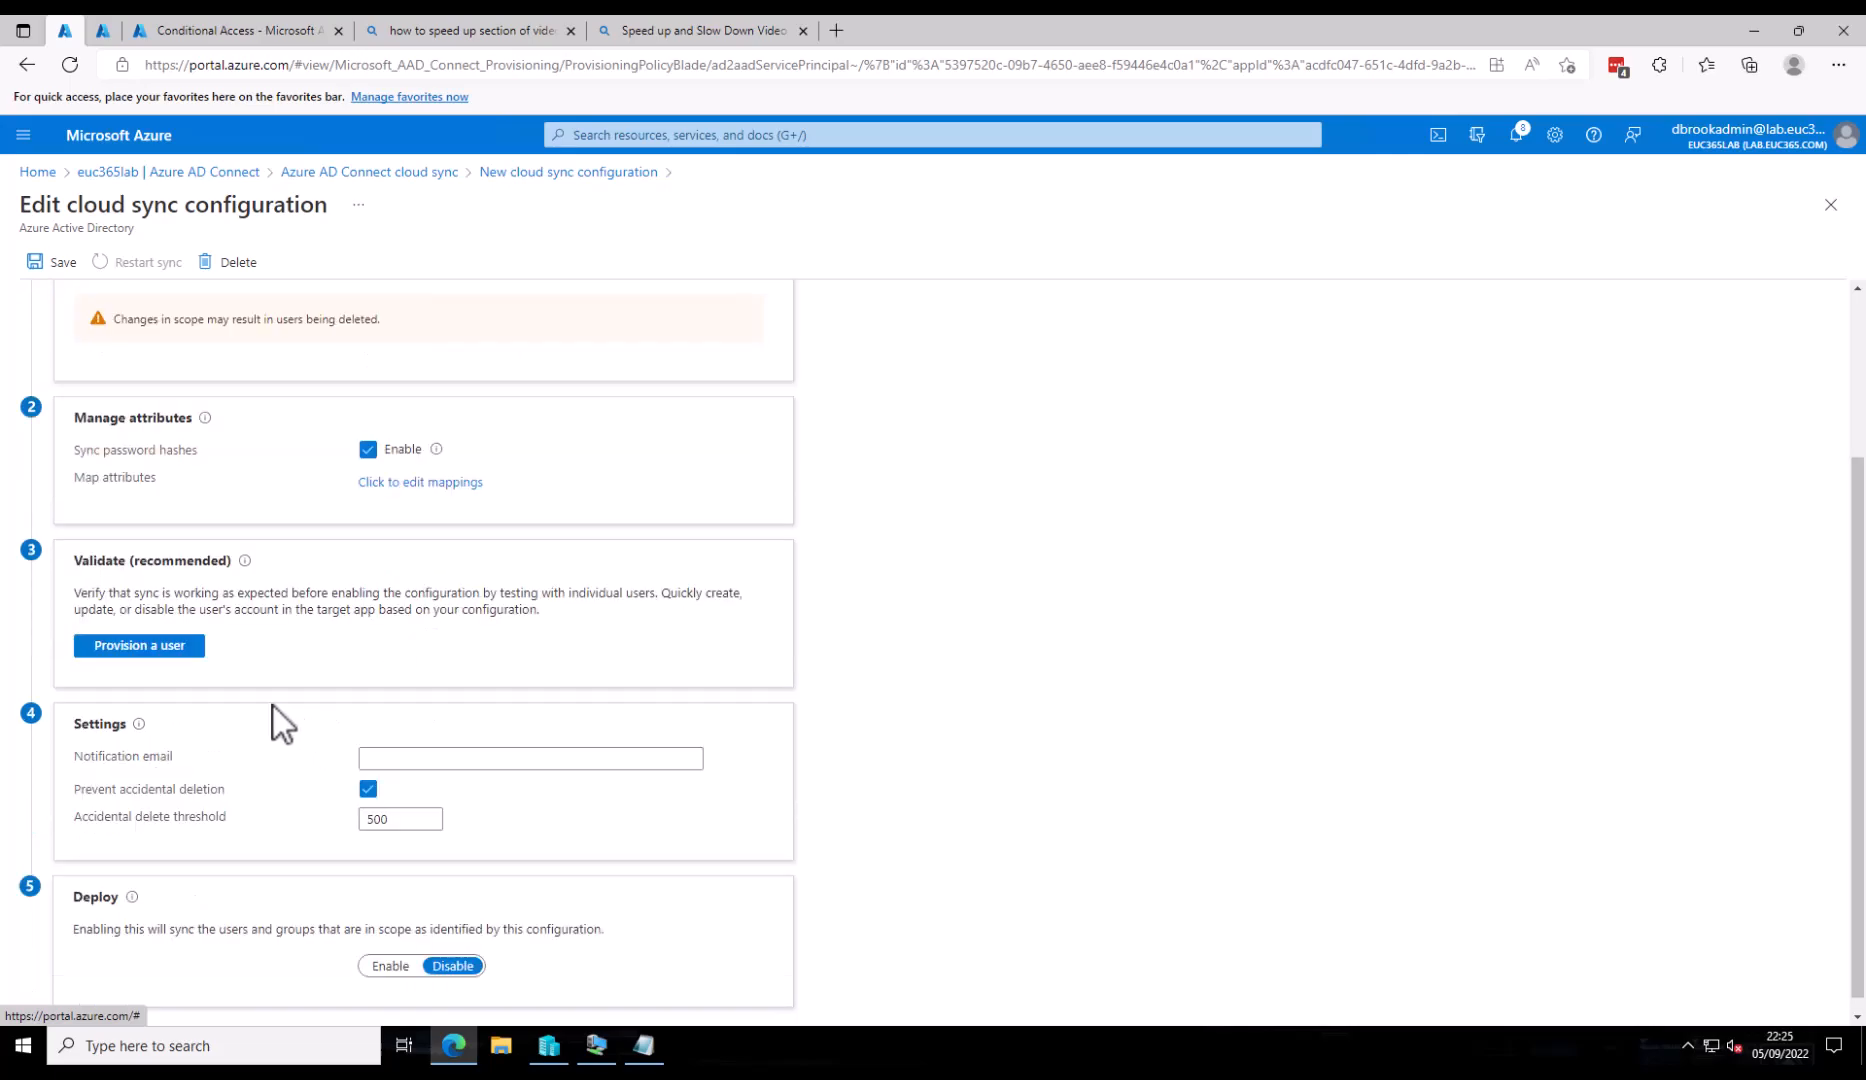
- Provision a Standard_Users test account on demand and confirm it was updated in Azure AD
{"action": "left_click", "coordinate": [125, 648]}
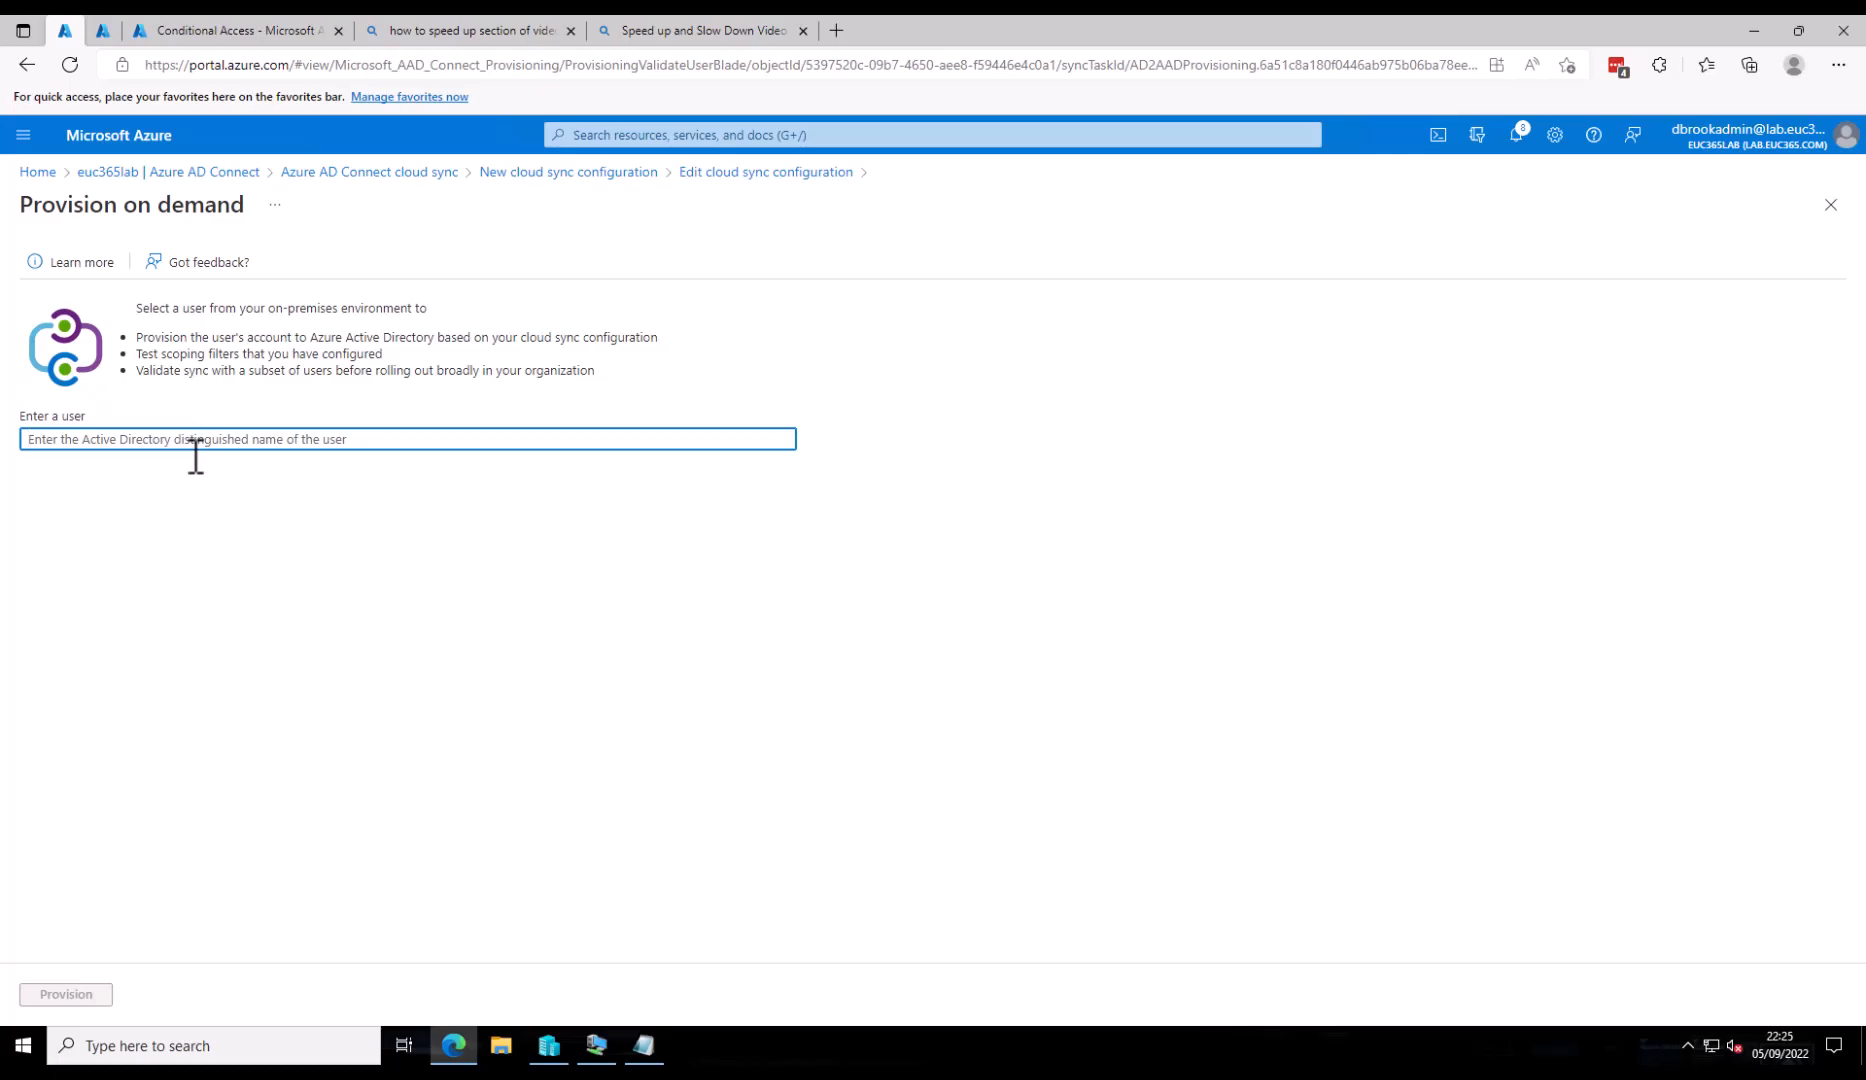
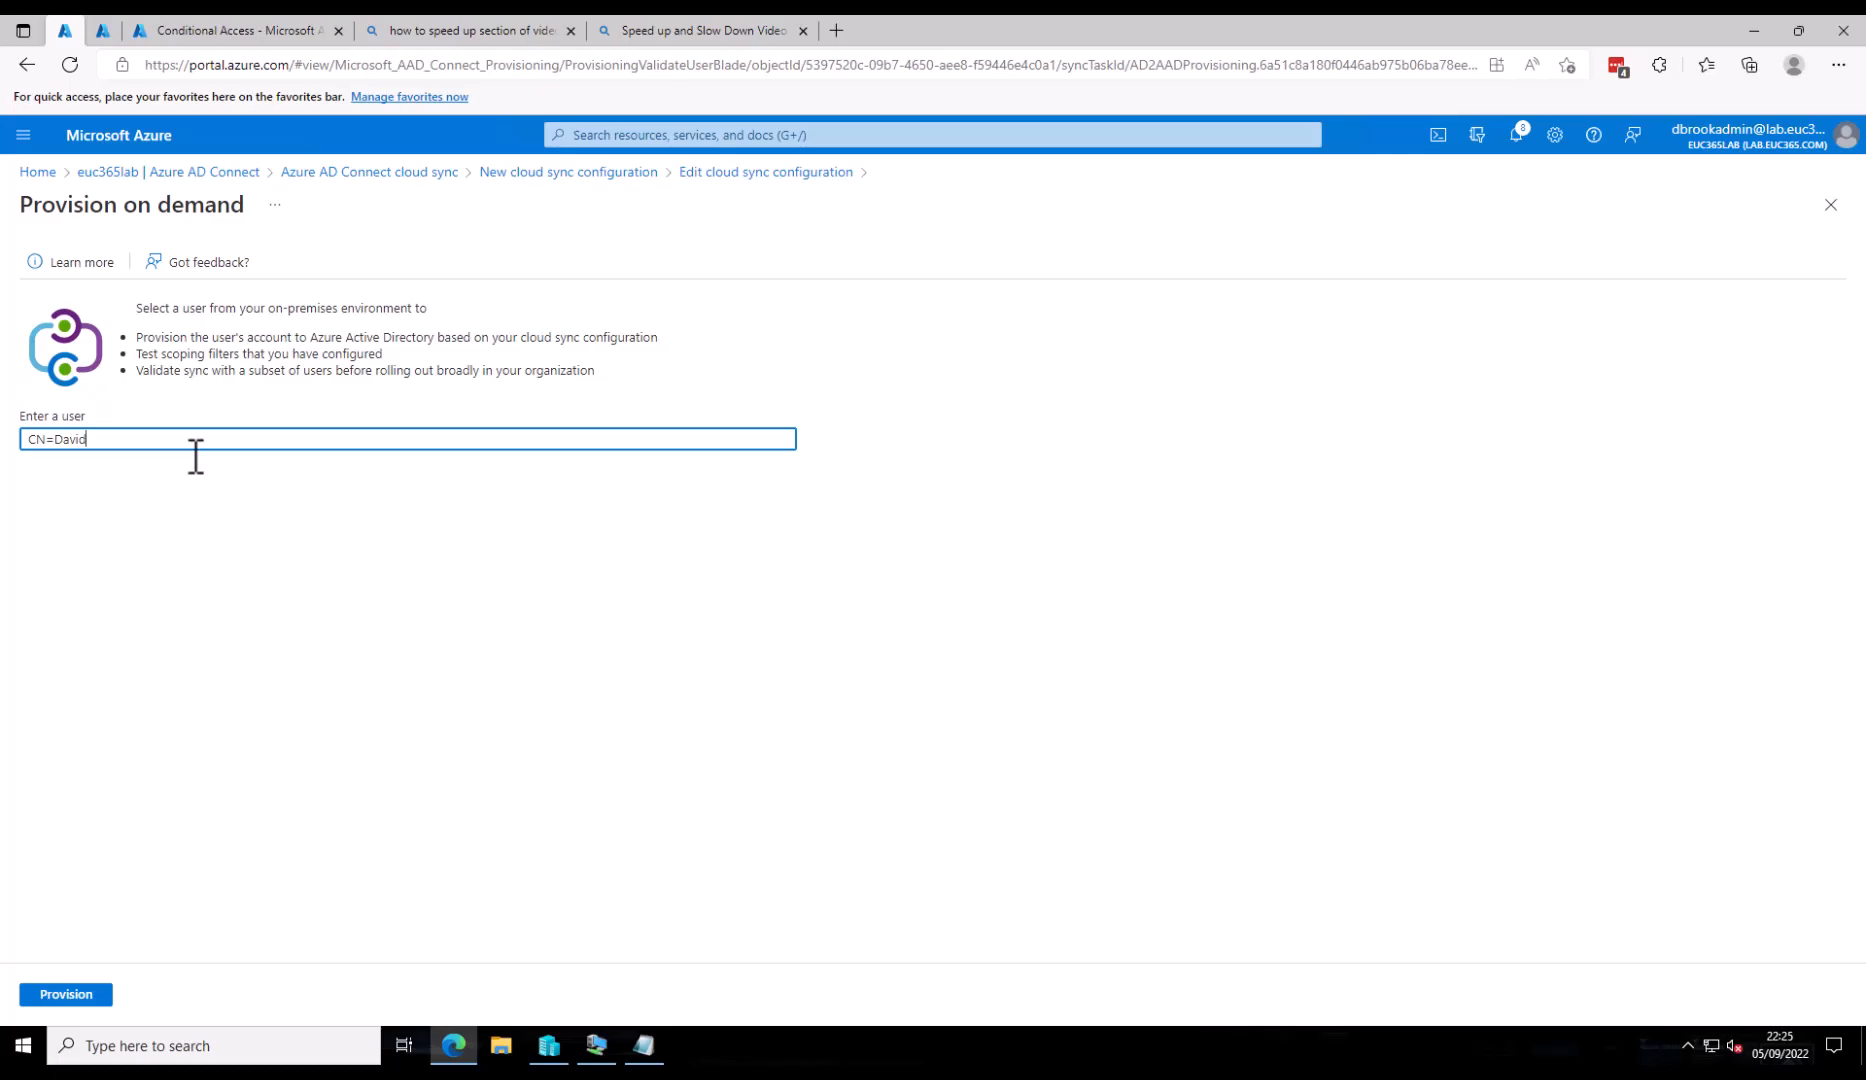
{"action": "type", "text": "OU=Standard_Users,OU=Managed_Users,DC=EUC365,DC=LAB"}
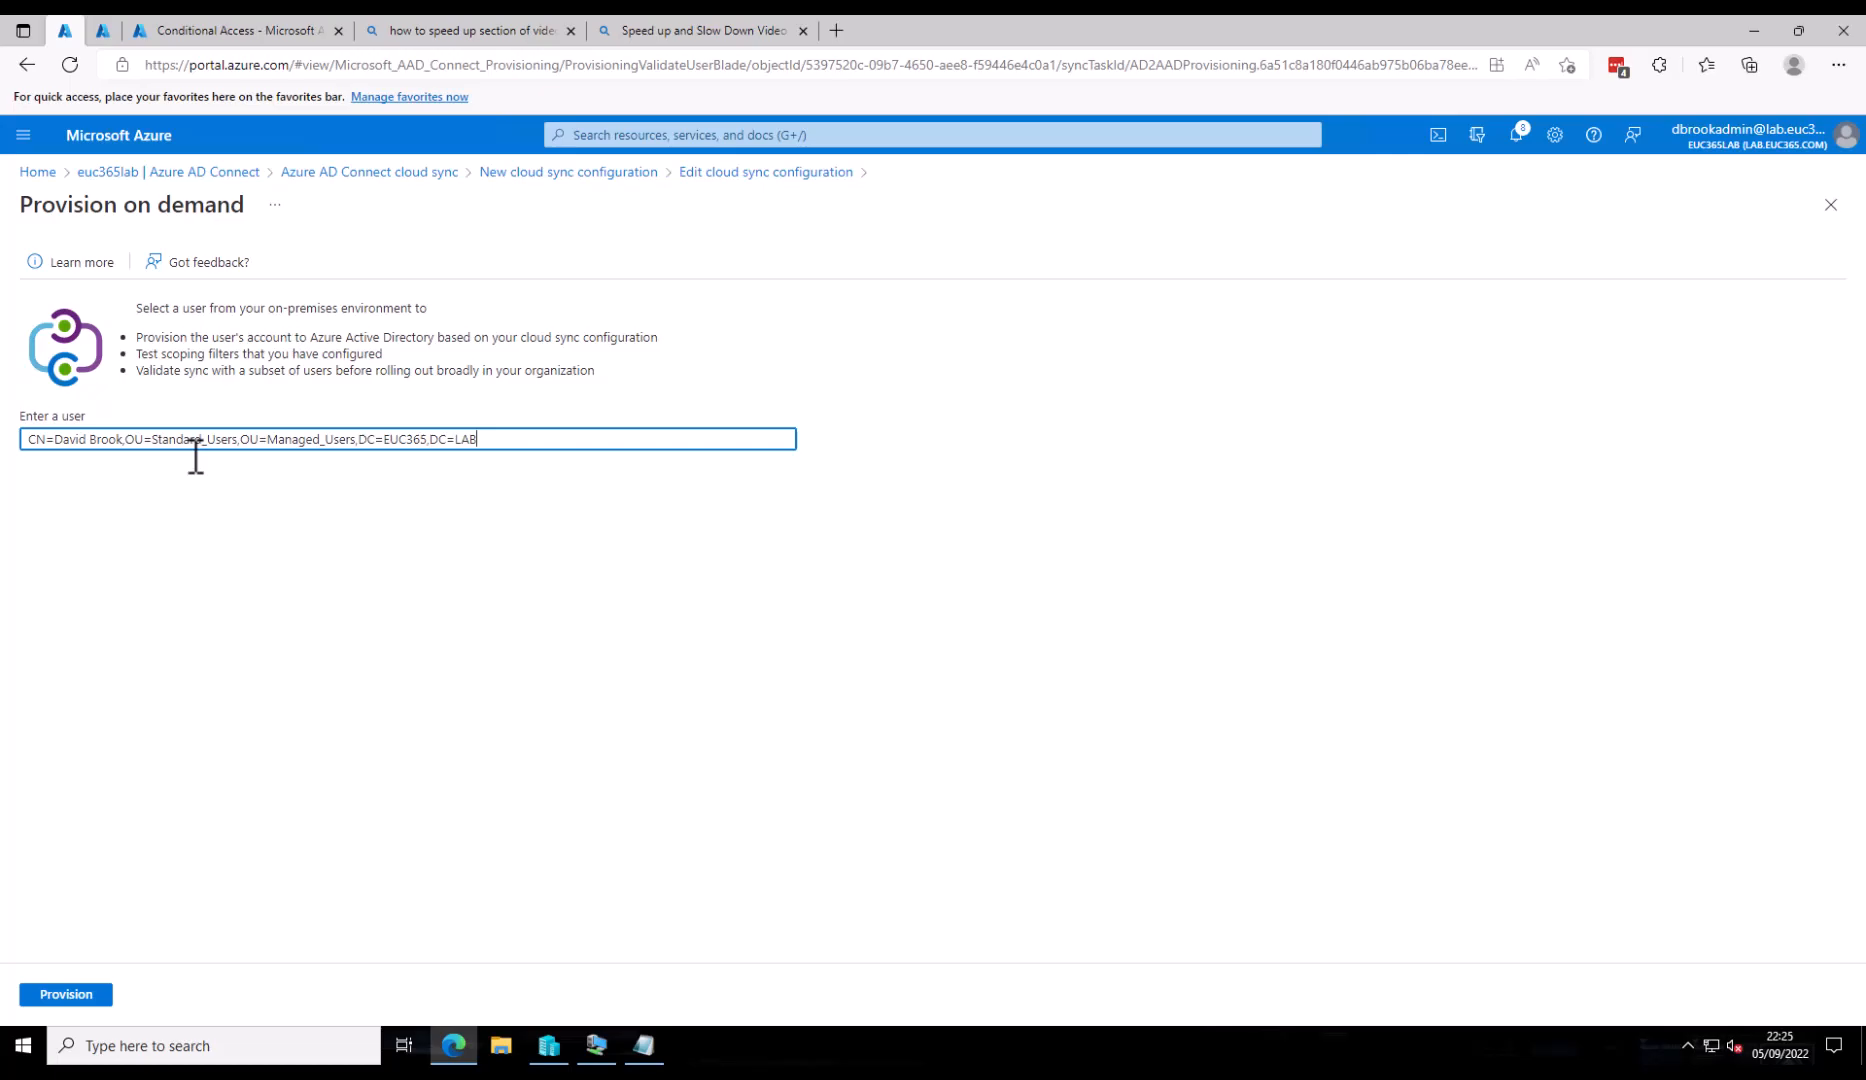
{"action": "left_click", "coordinate": [82, 998]}
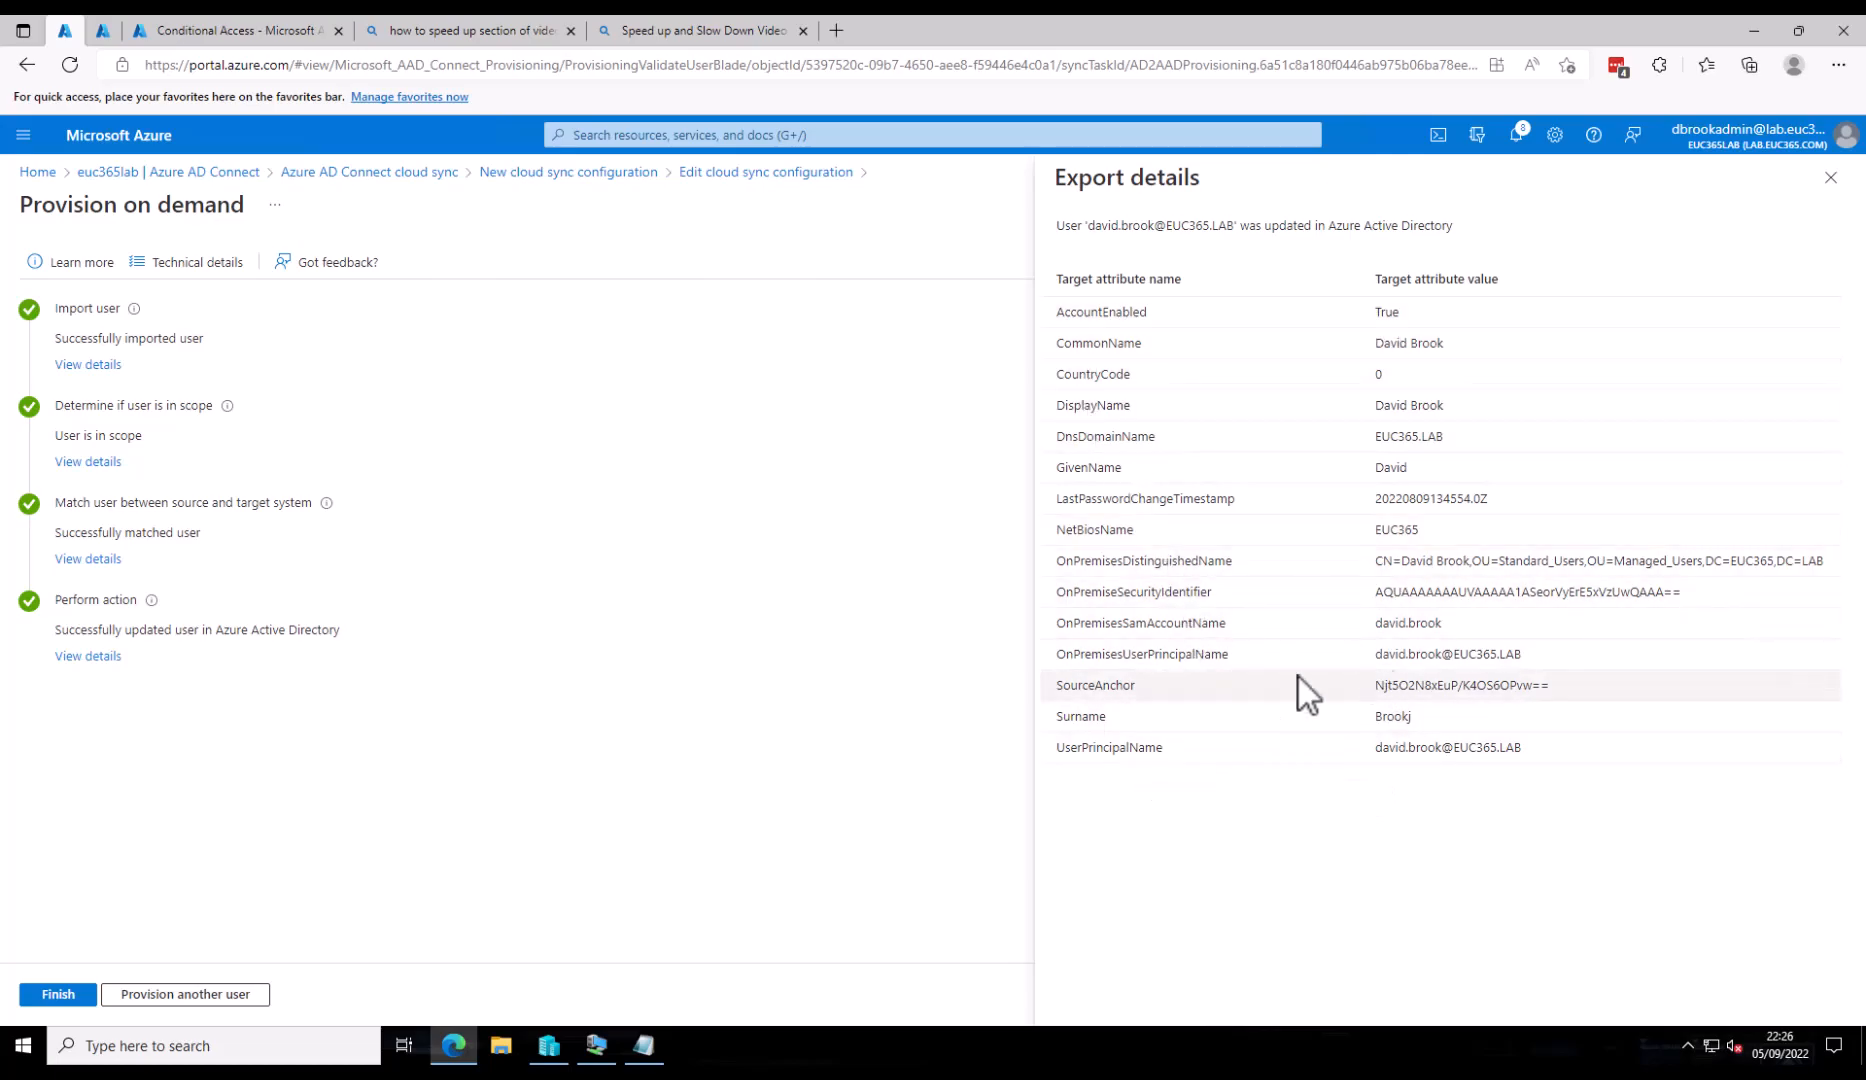
{"action": "left_click", "coordinate": [73, 997]}
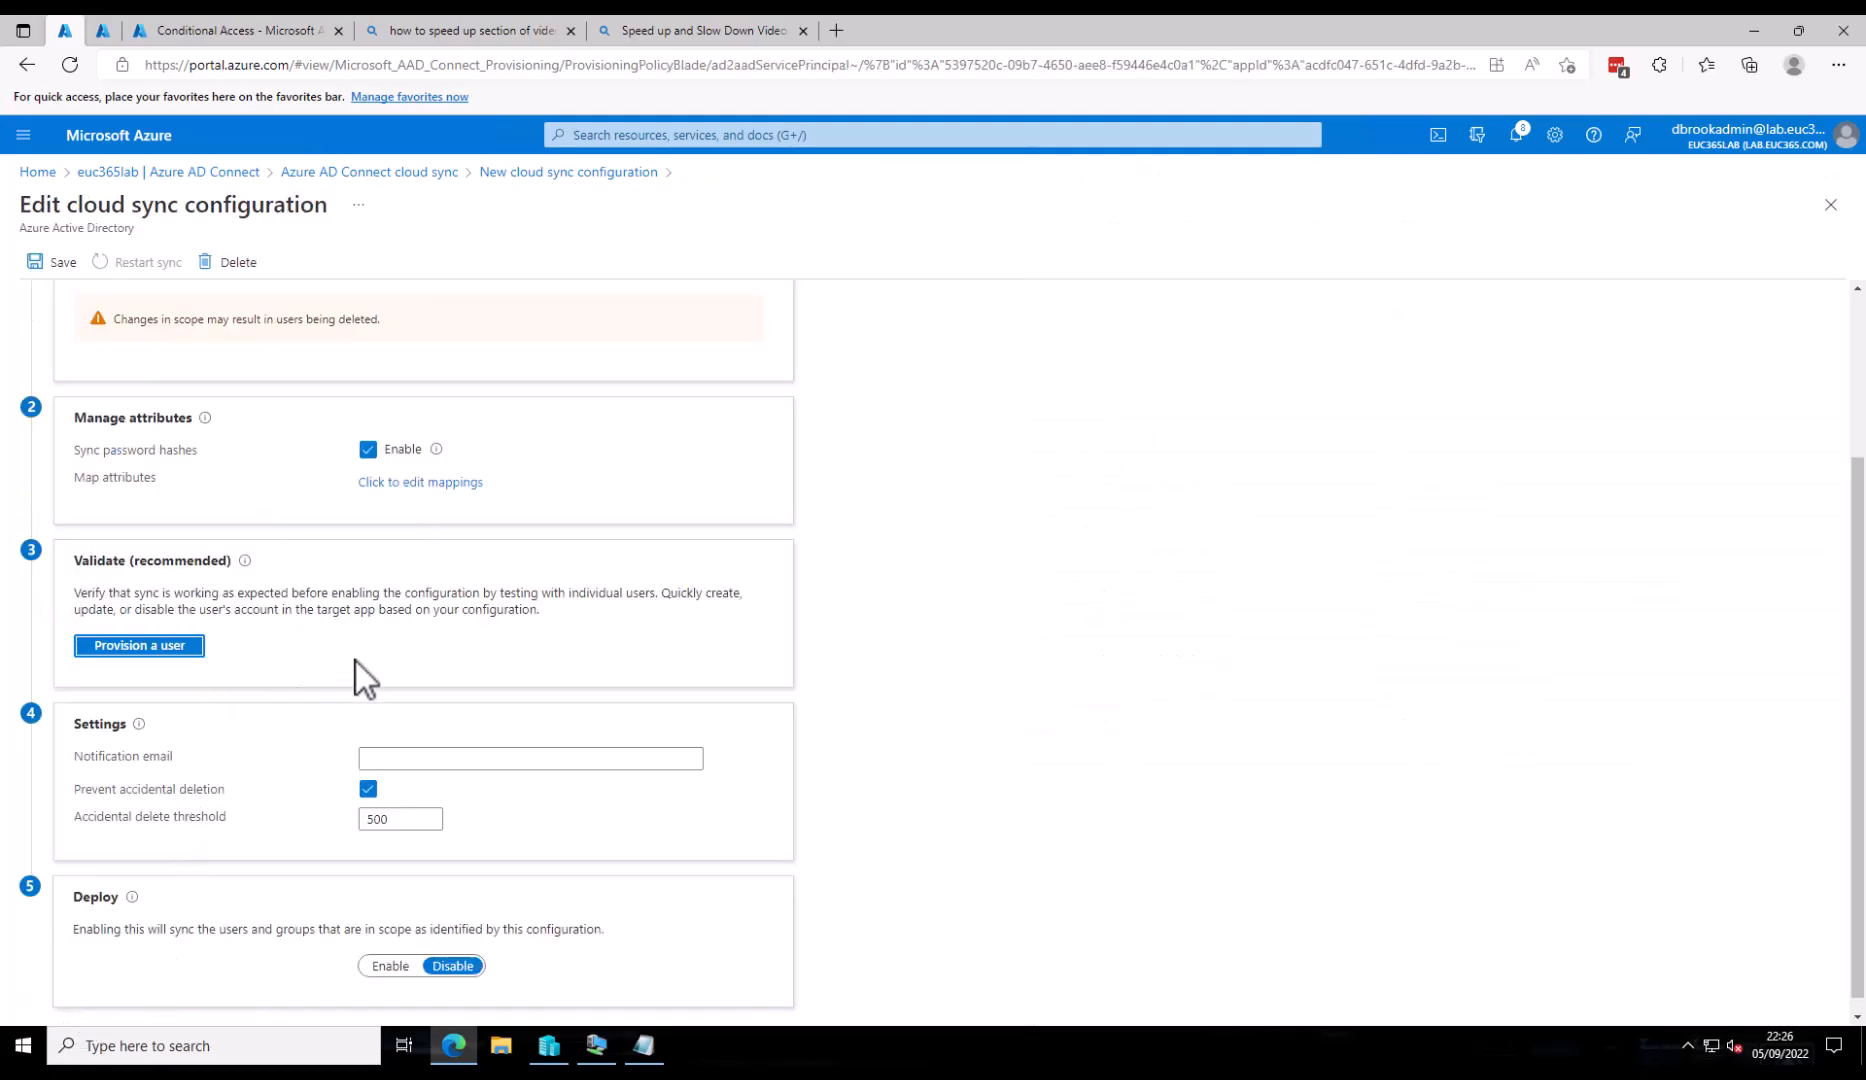
- Enter the admin notification email, set the accidental delete threshold to 25, and enable deployment
{"action": "scroll", "coordinate": [399, 631], "scroll_direction": "down", "scroll_amount": 1}
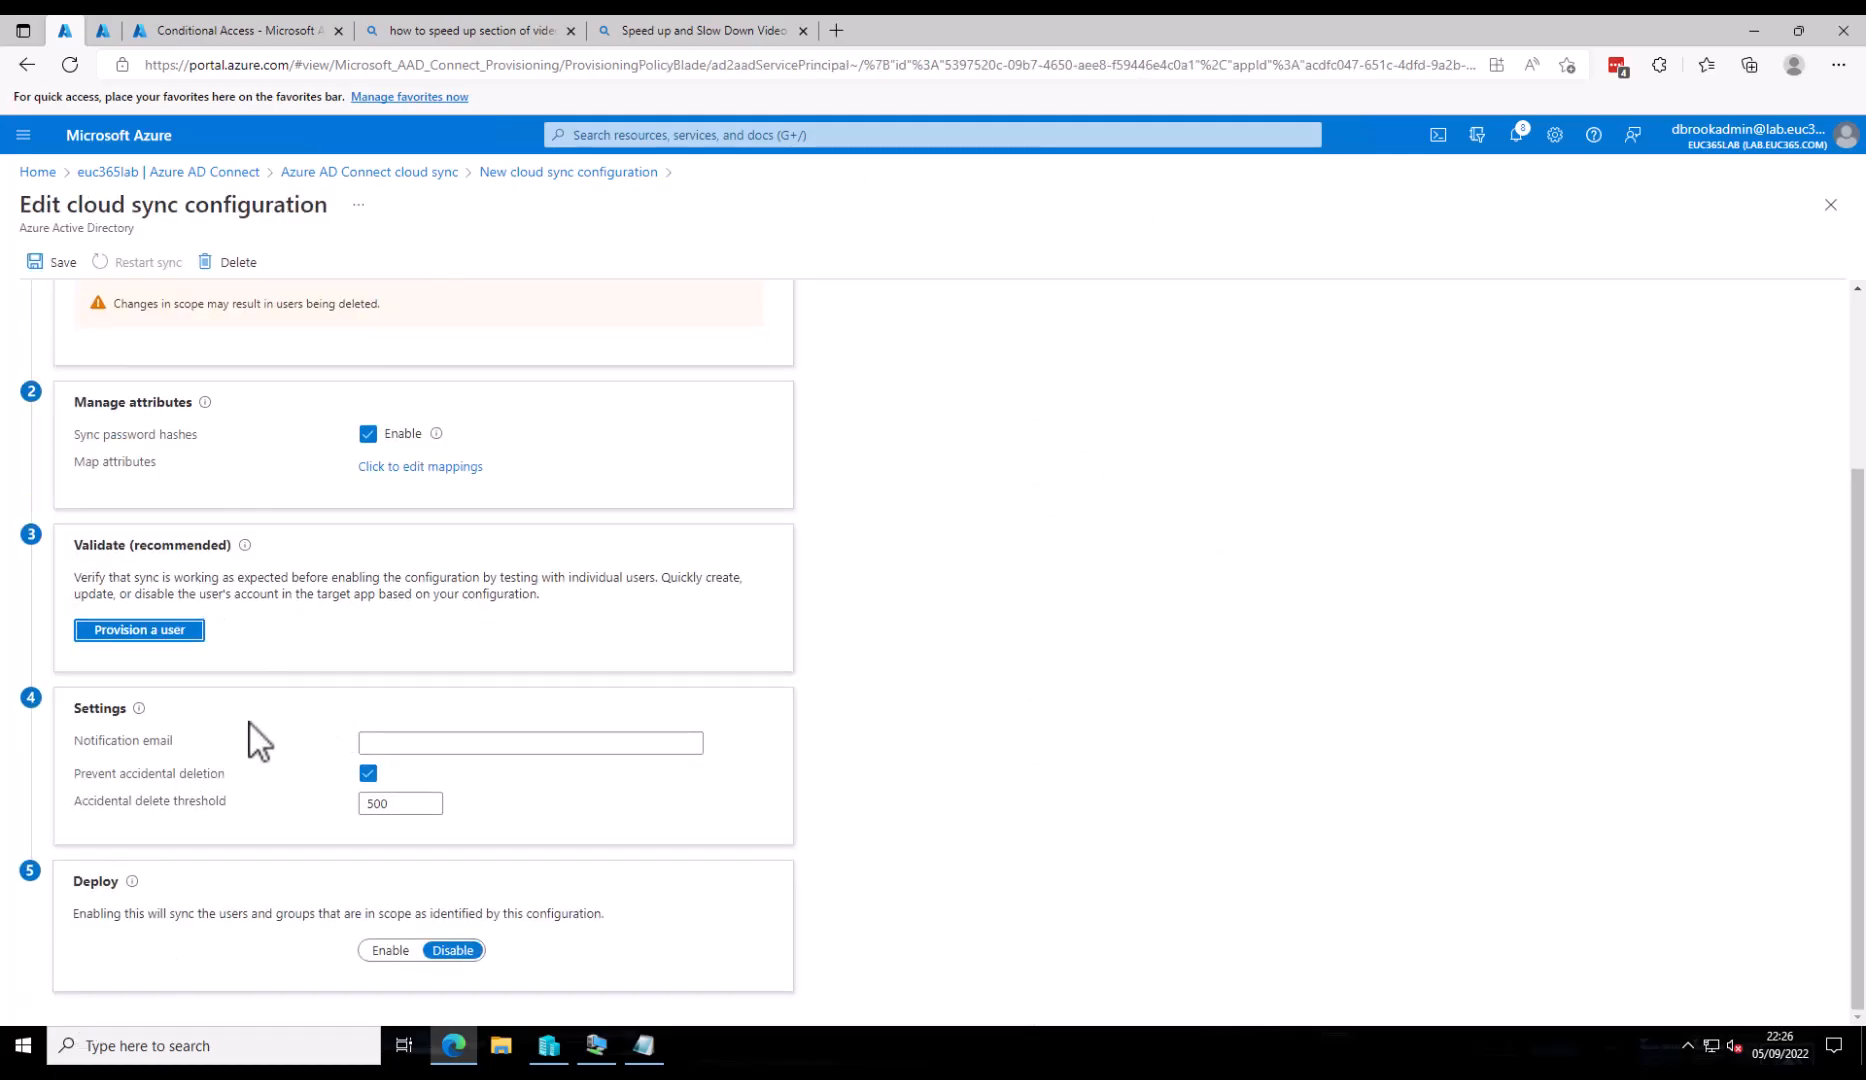
{"action": "left_click", "coordinate": [406, 741]}
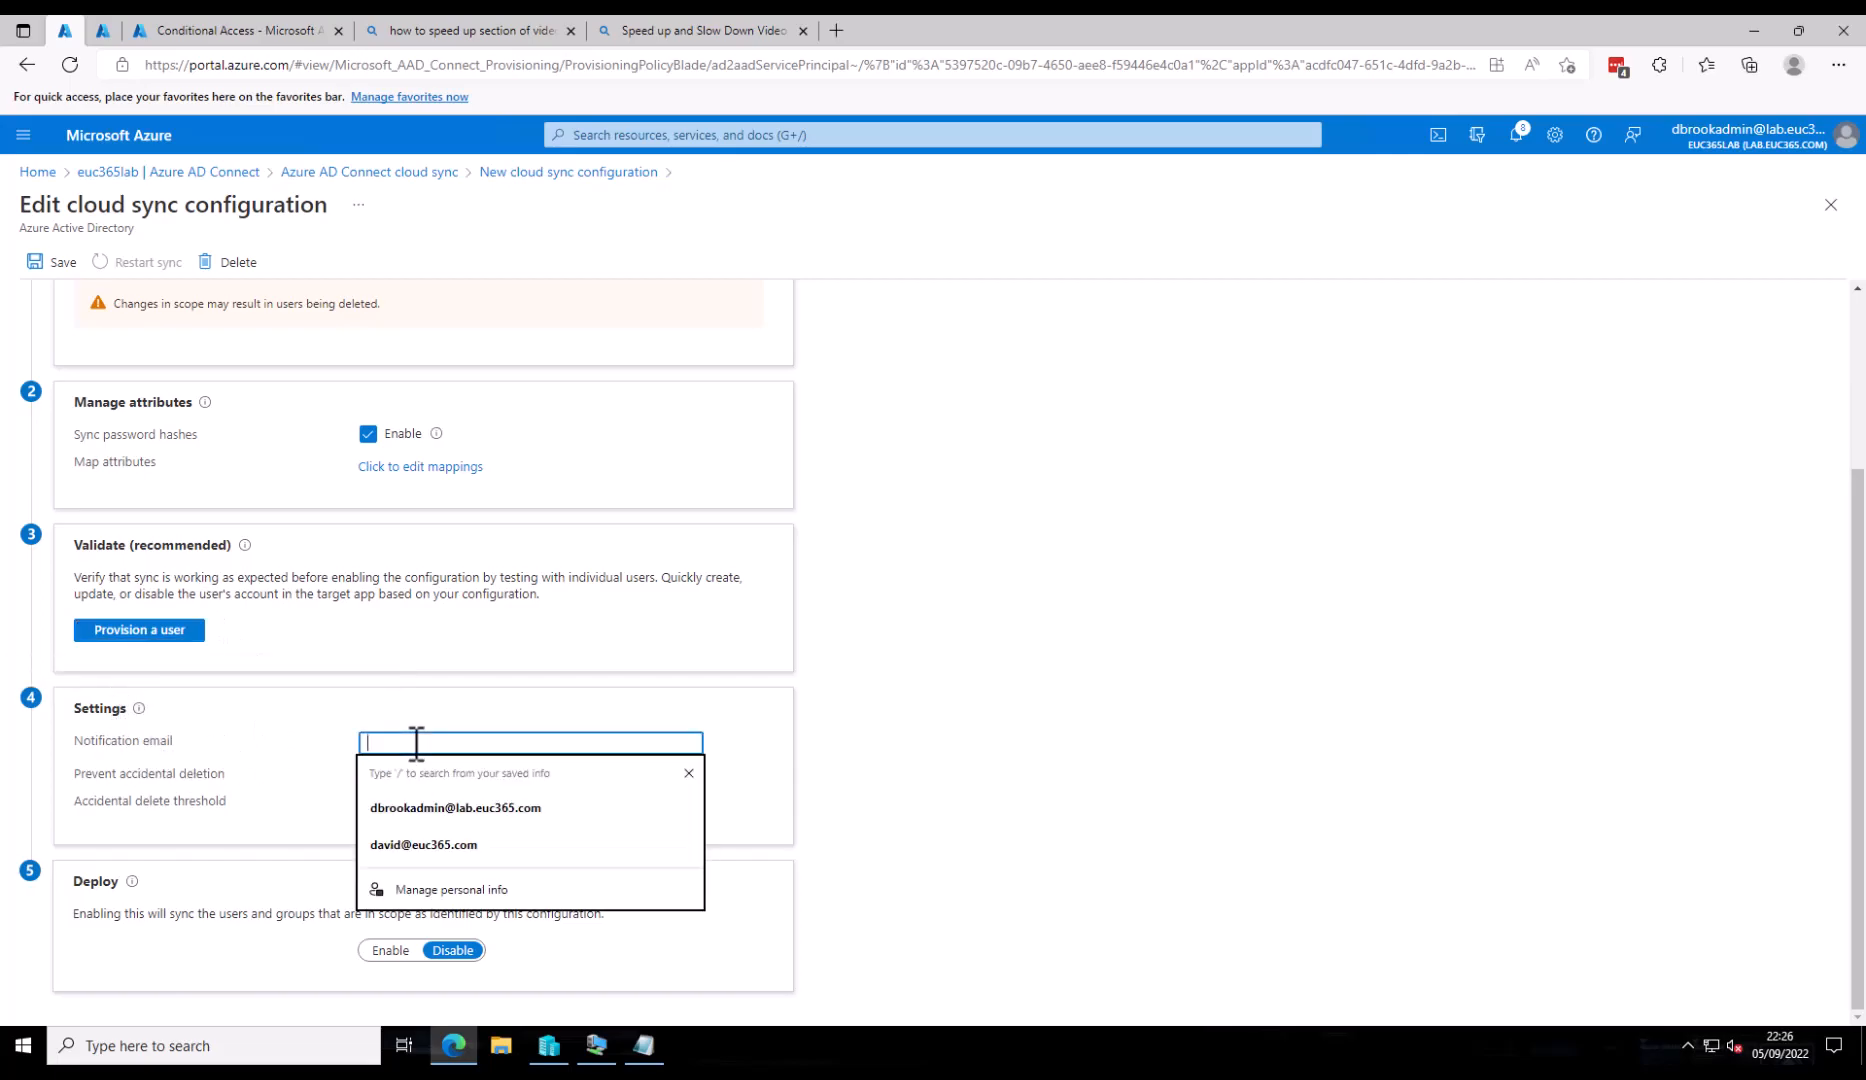
{"action": "left_click", "coordinate": [425, 807]}
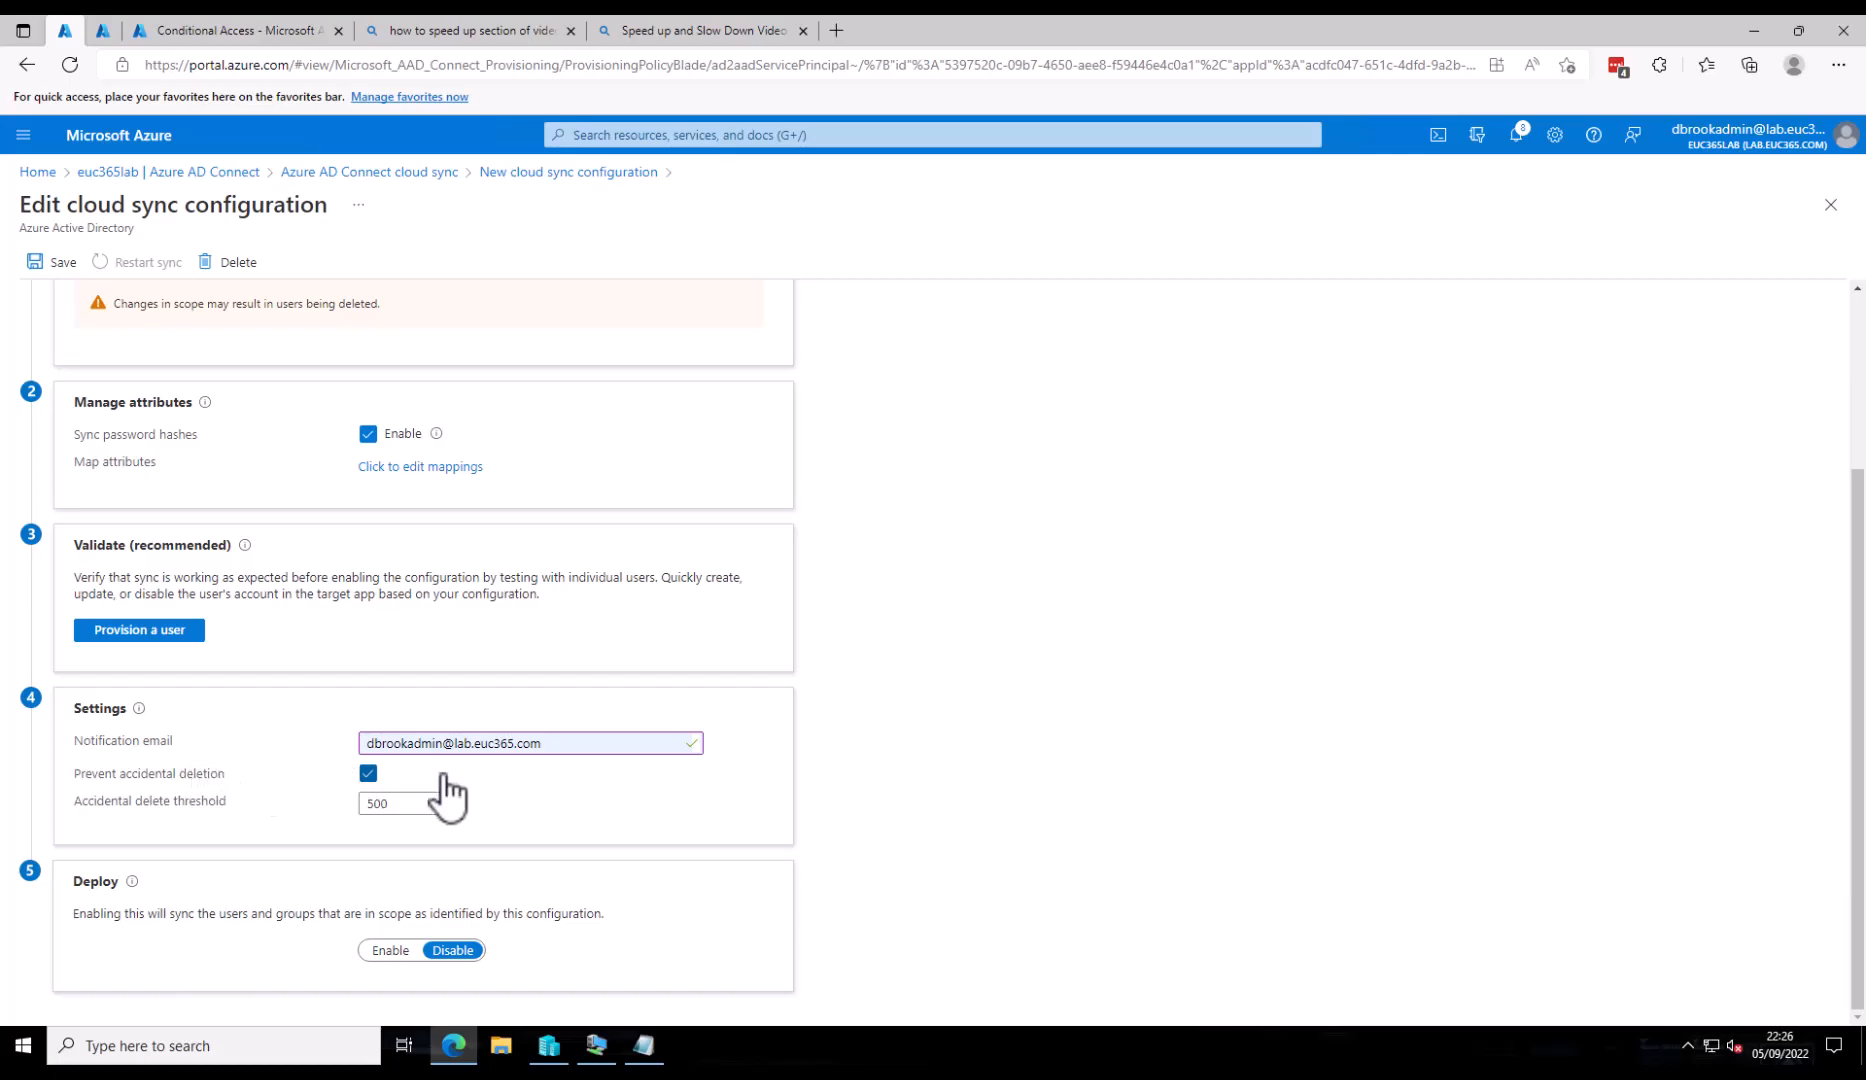
{"action": "left_click", "coordinate": [397, 806]}
{"action": "double_click", "coordinate": [397, 806]}
{"action": "left_click", "coordinate": [401, 950]}
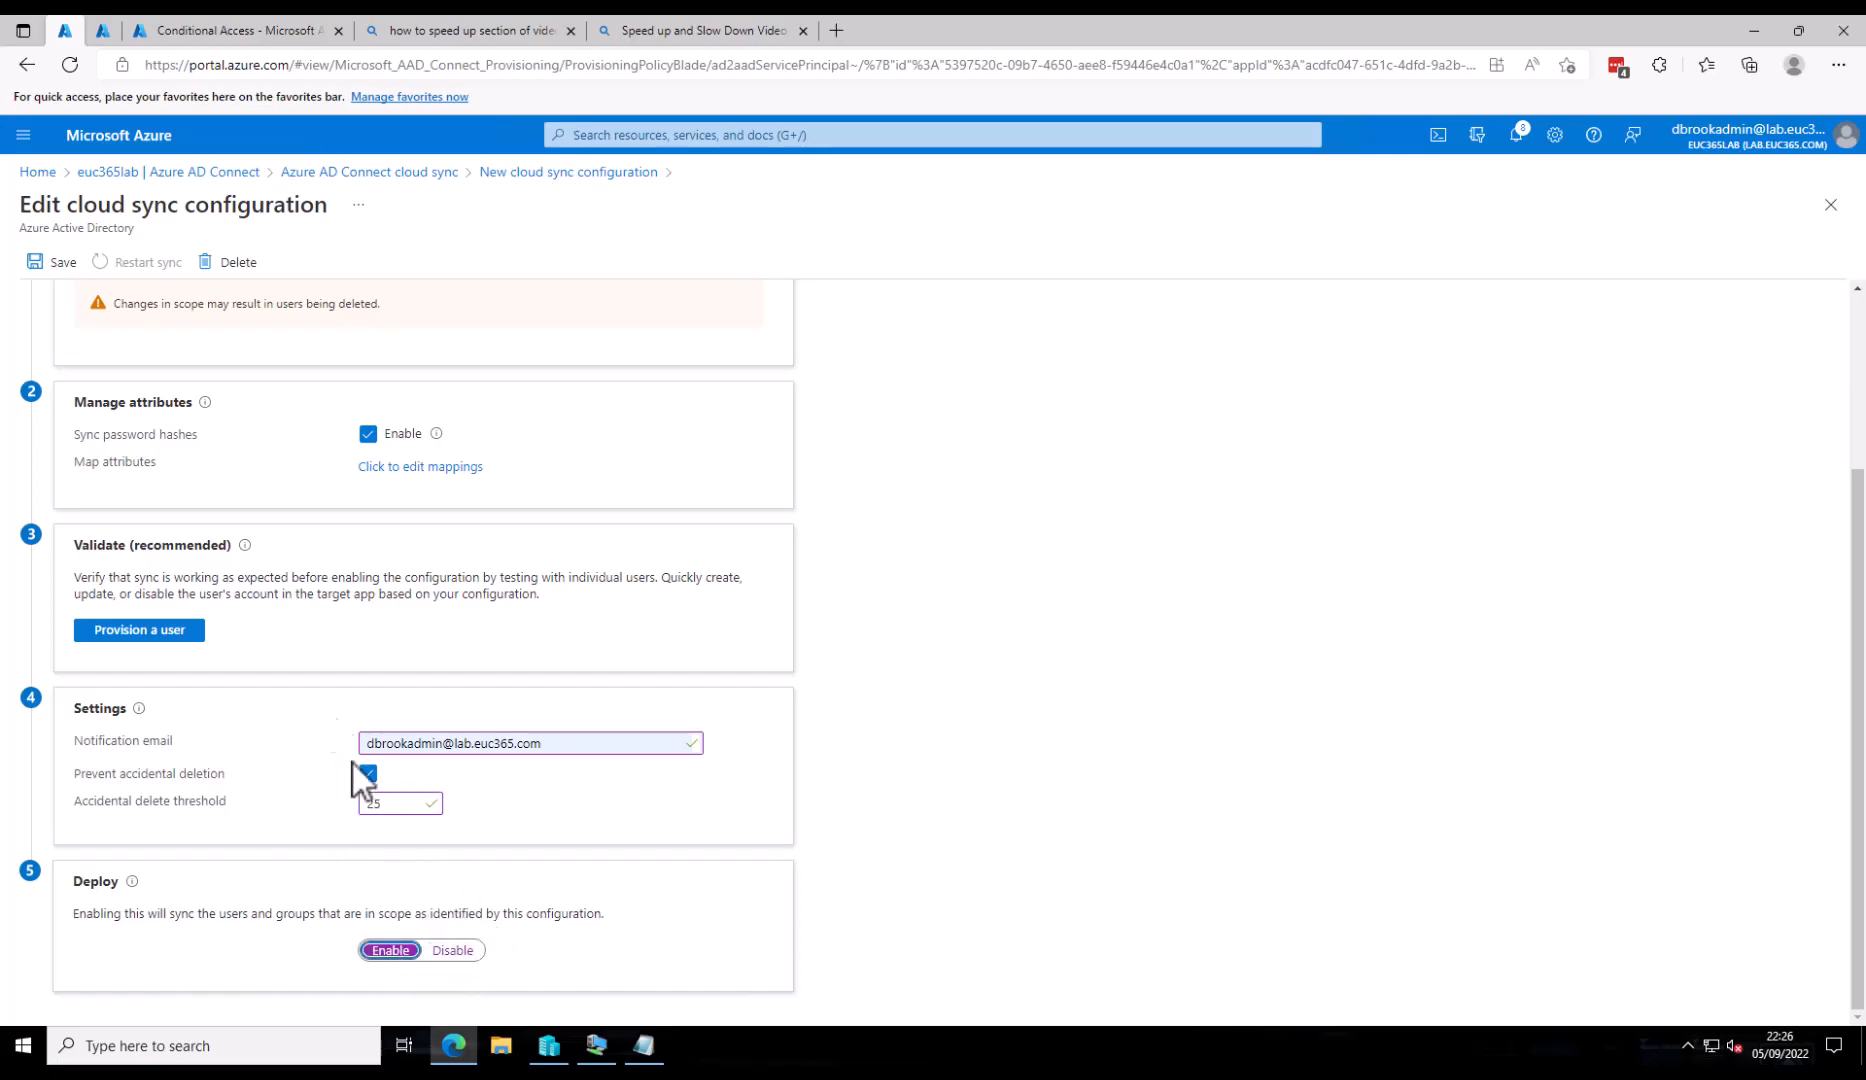
- Save the configuration and head back to the cloud sync overview, discarding unsaved edits
{"action": "left_click", "coordinate": [60, 264]}
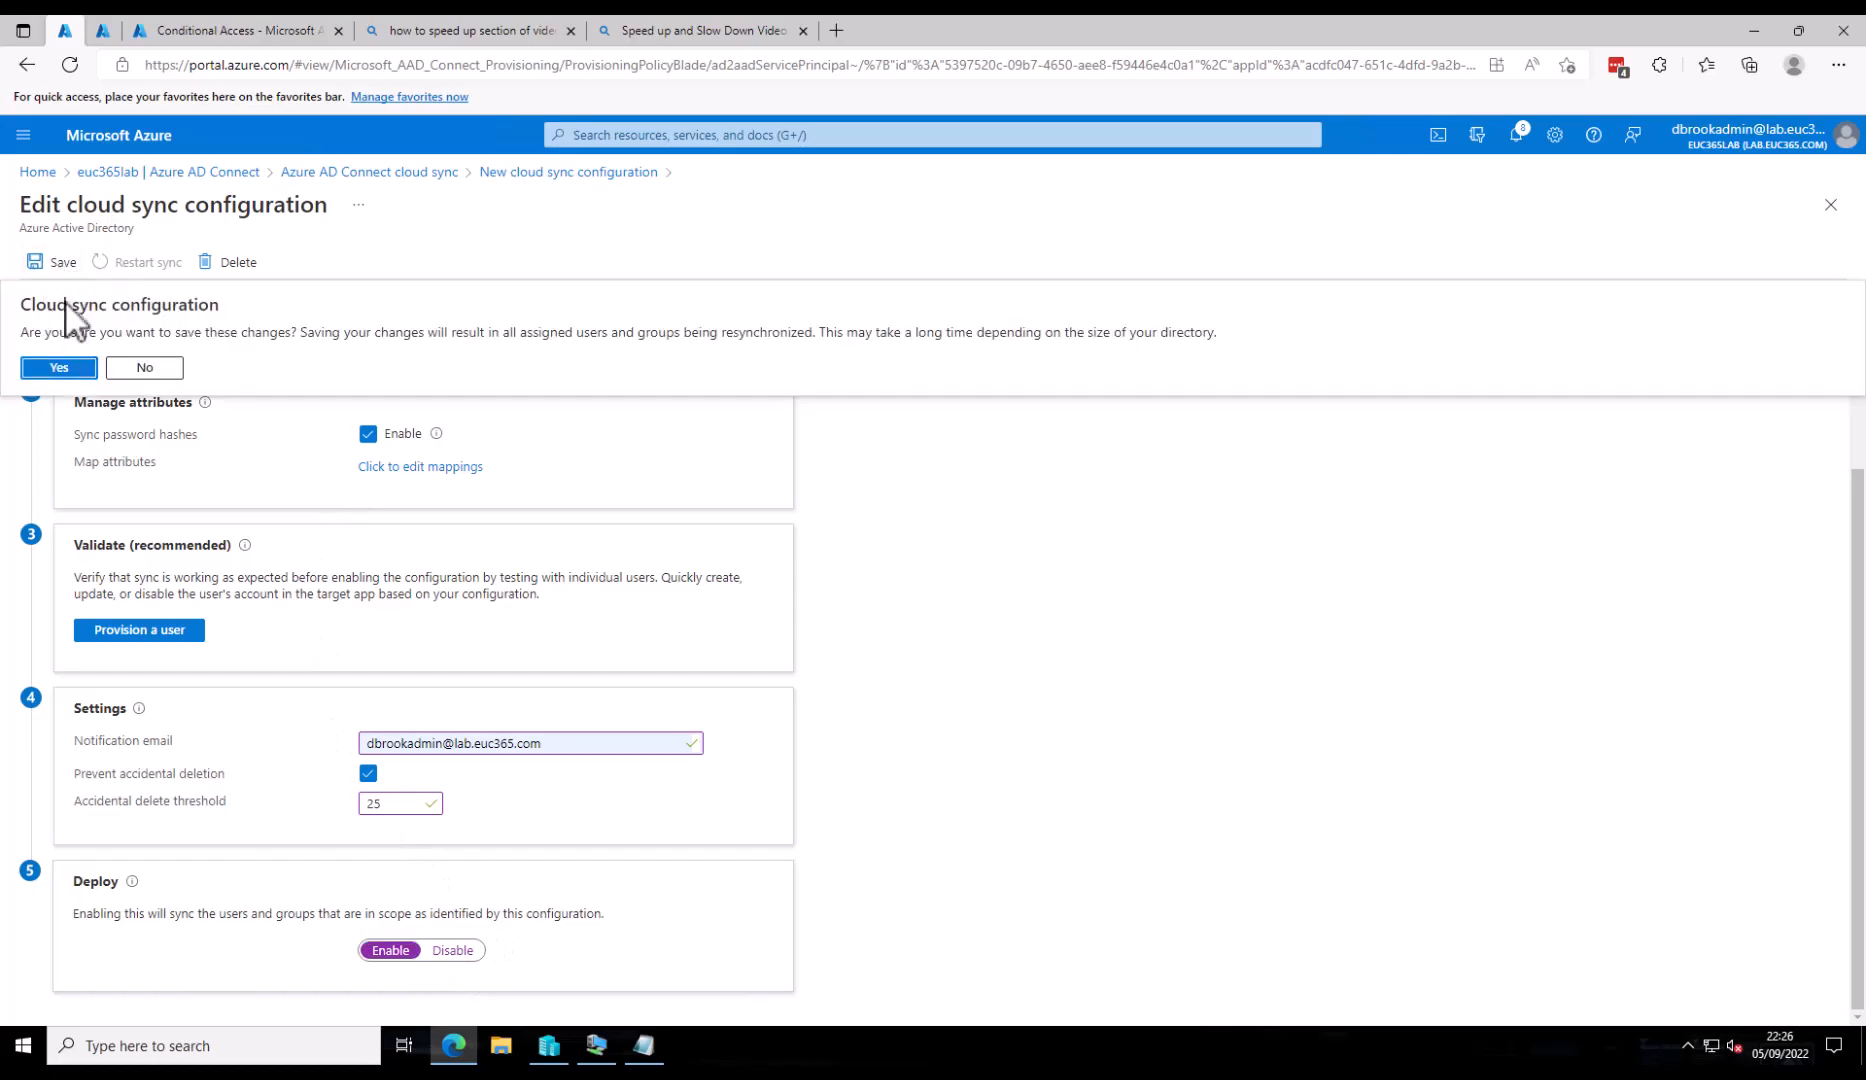
{"action": "left_click", "coordinate": [78, 366]}
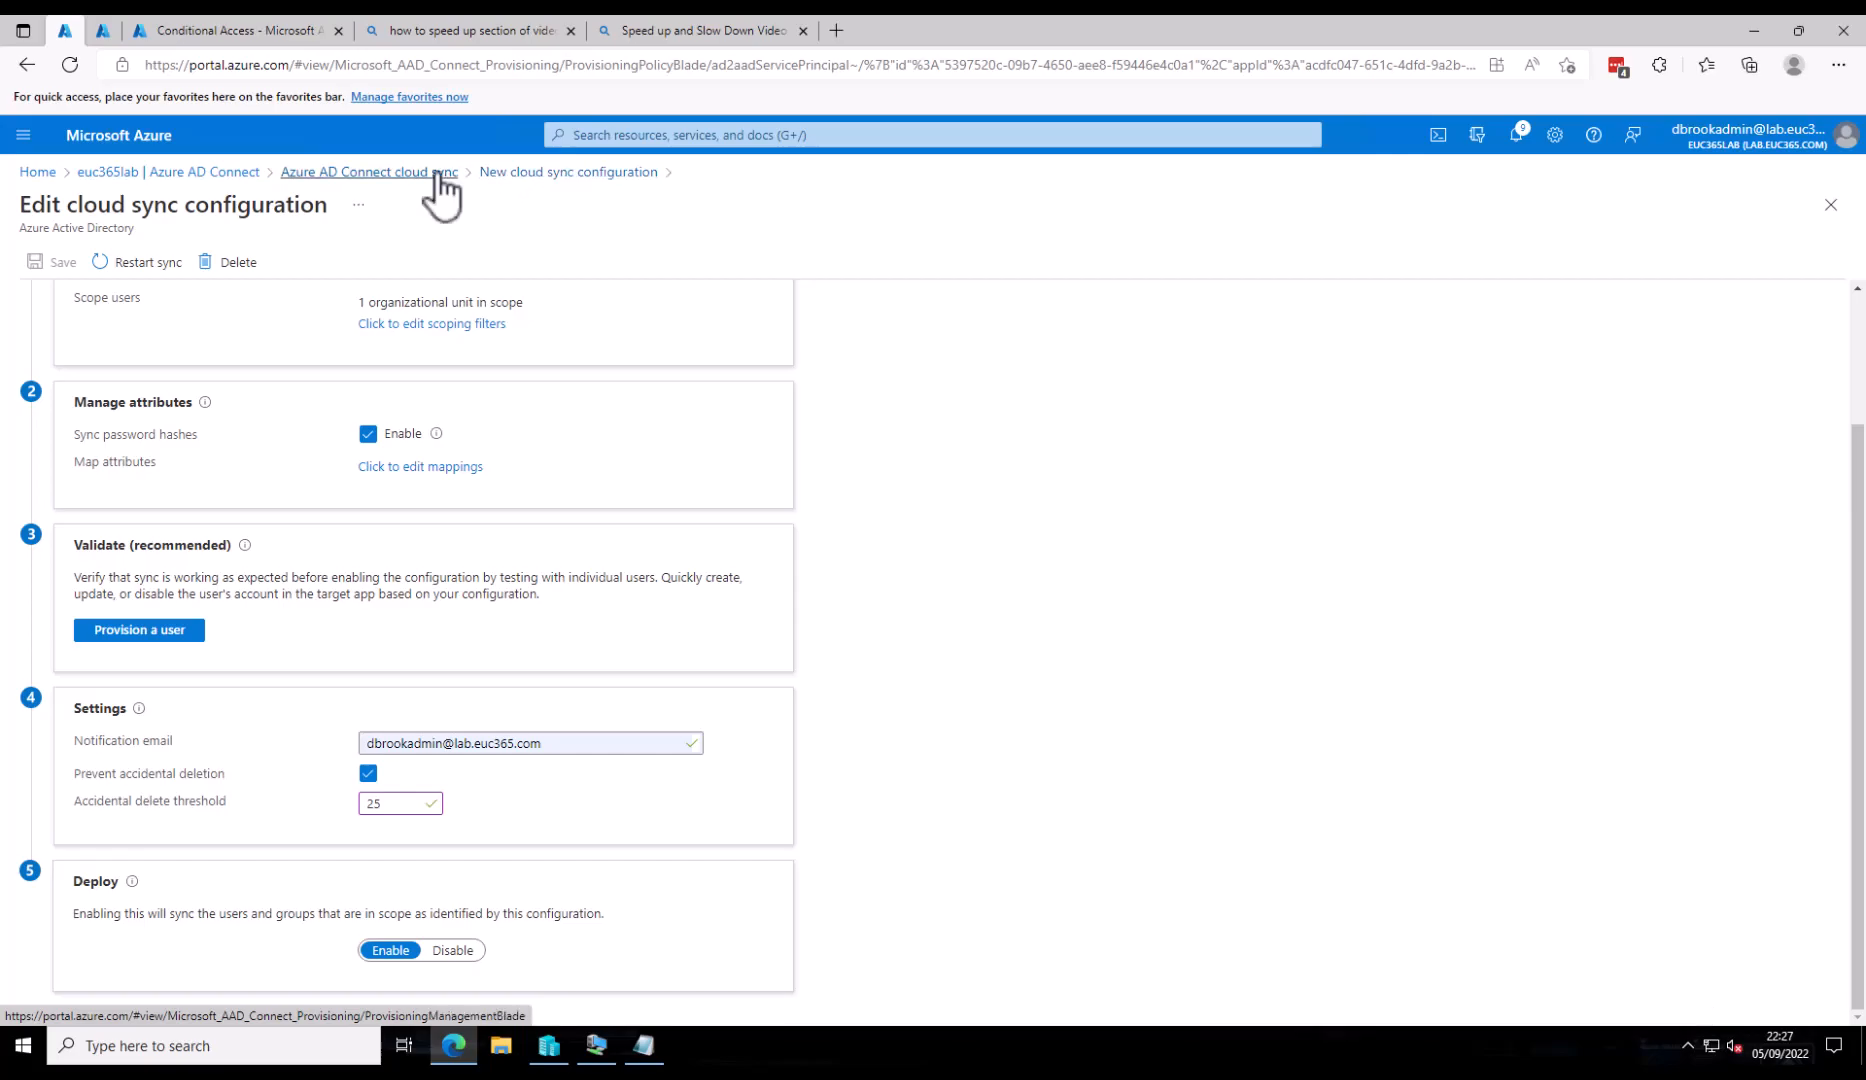
{"action": "left_click", "coordinate": [200, 170]}
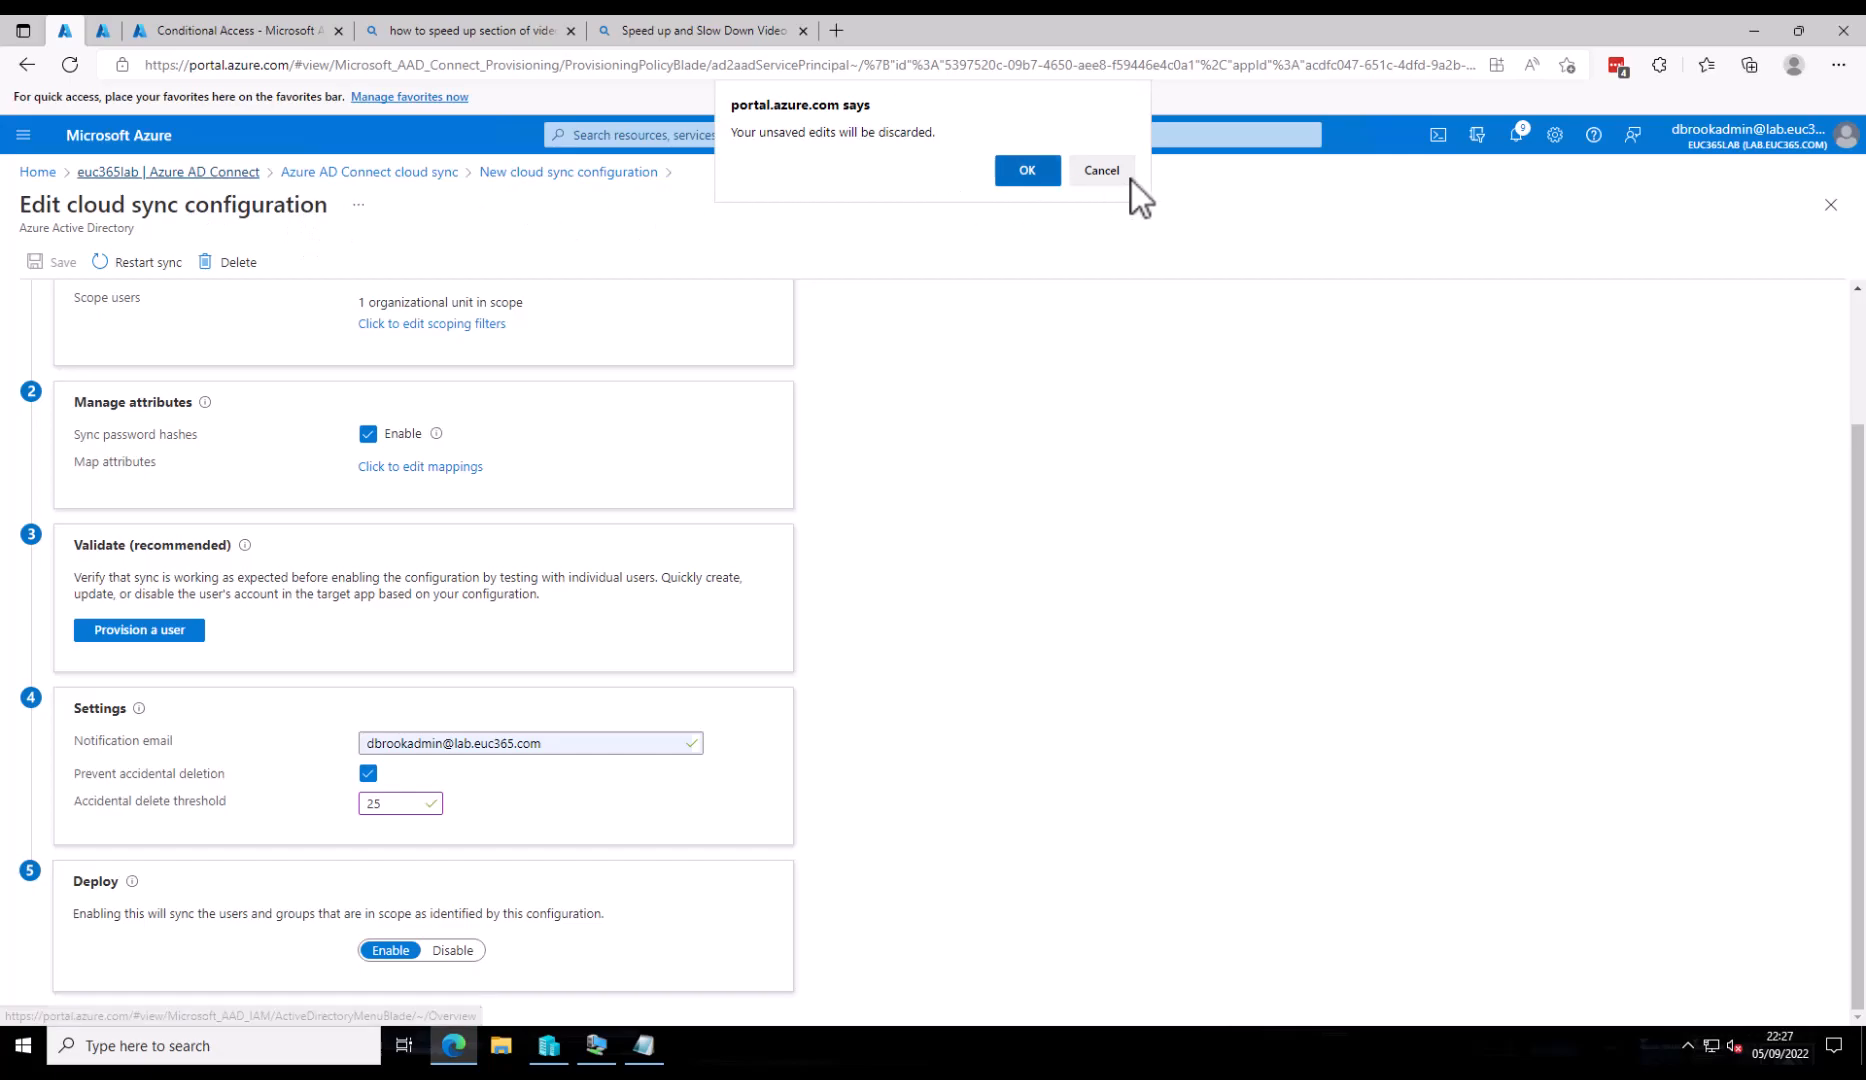
{"action": "left_click", "coordinate": [1010, 174]}
{"action": "left_click", "coordinate": [430, 173]}
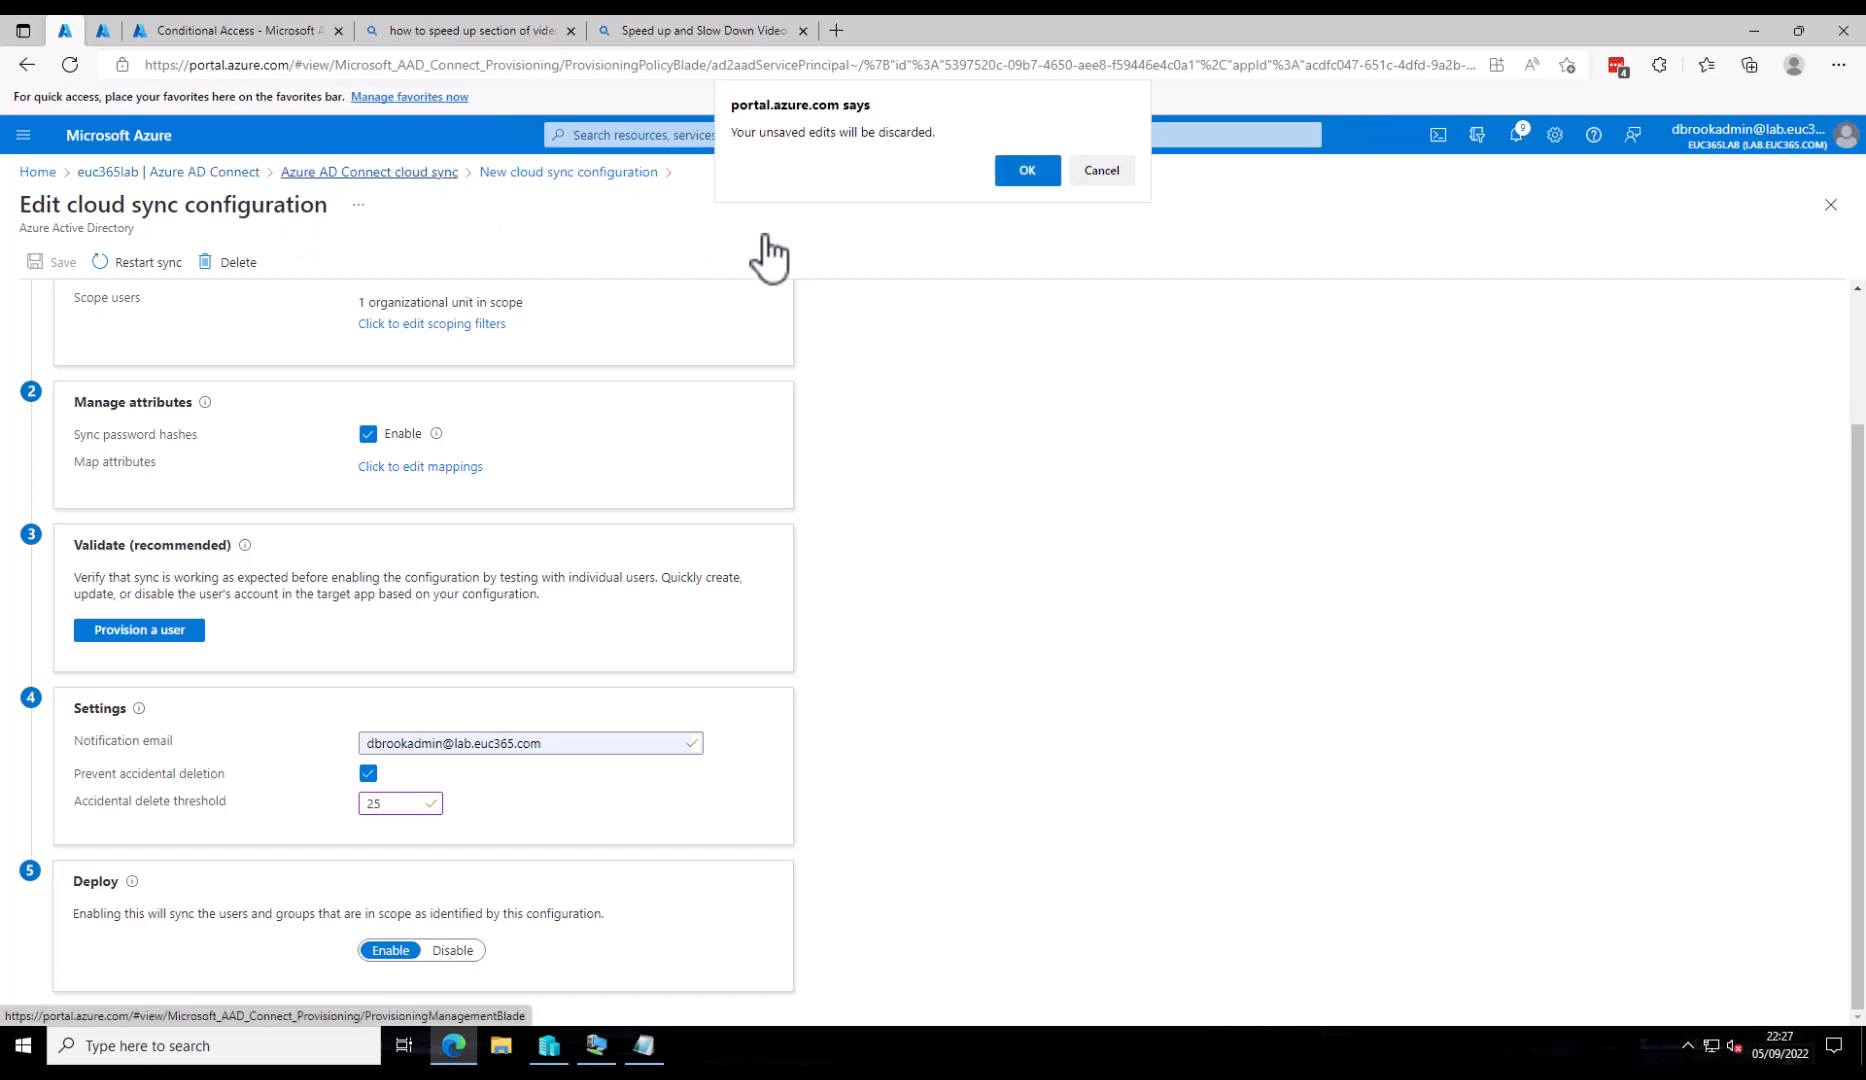
{"action": "left_click", "coordinate": [1030, 182]}
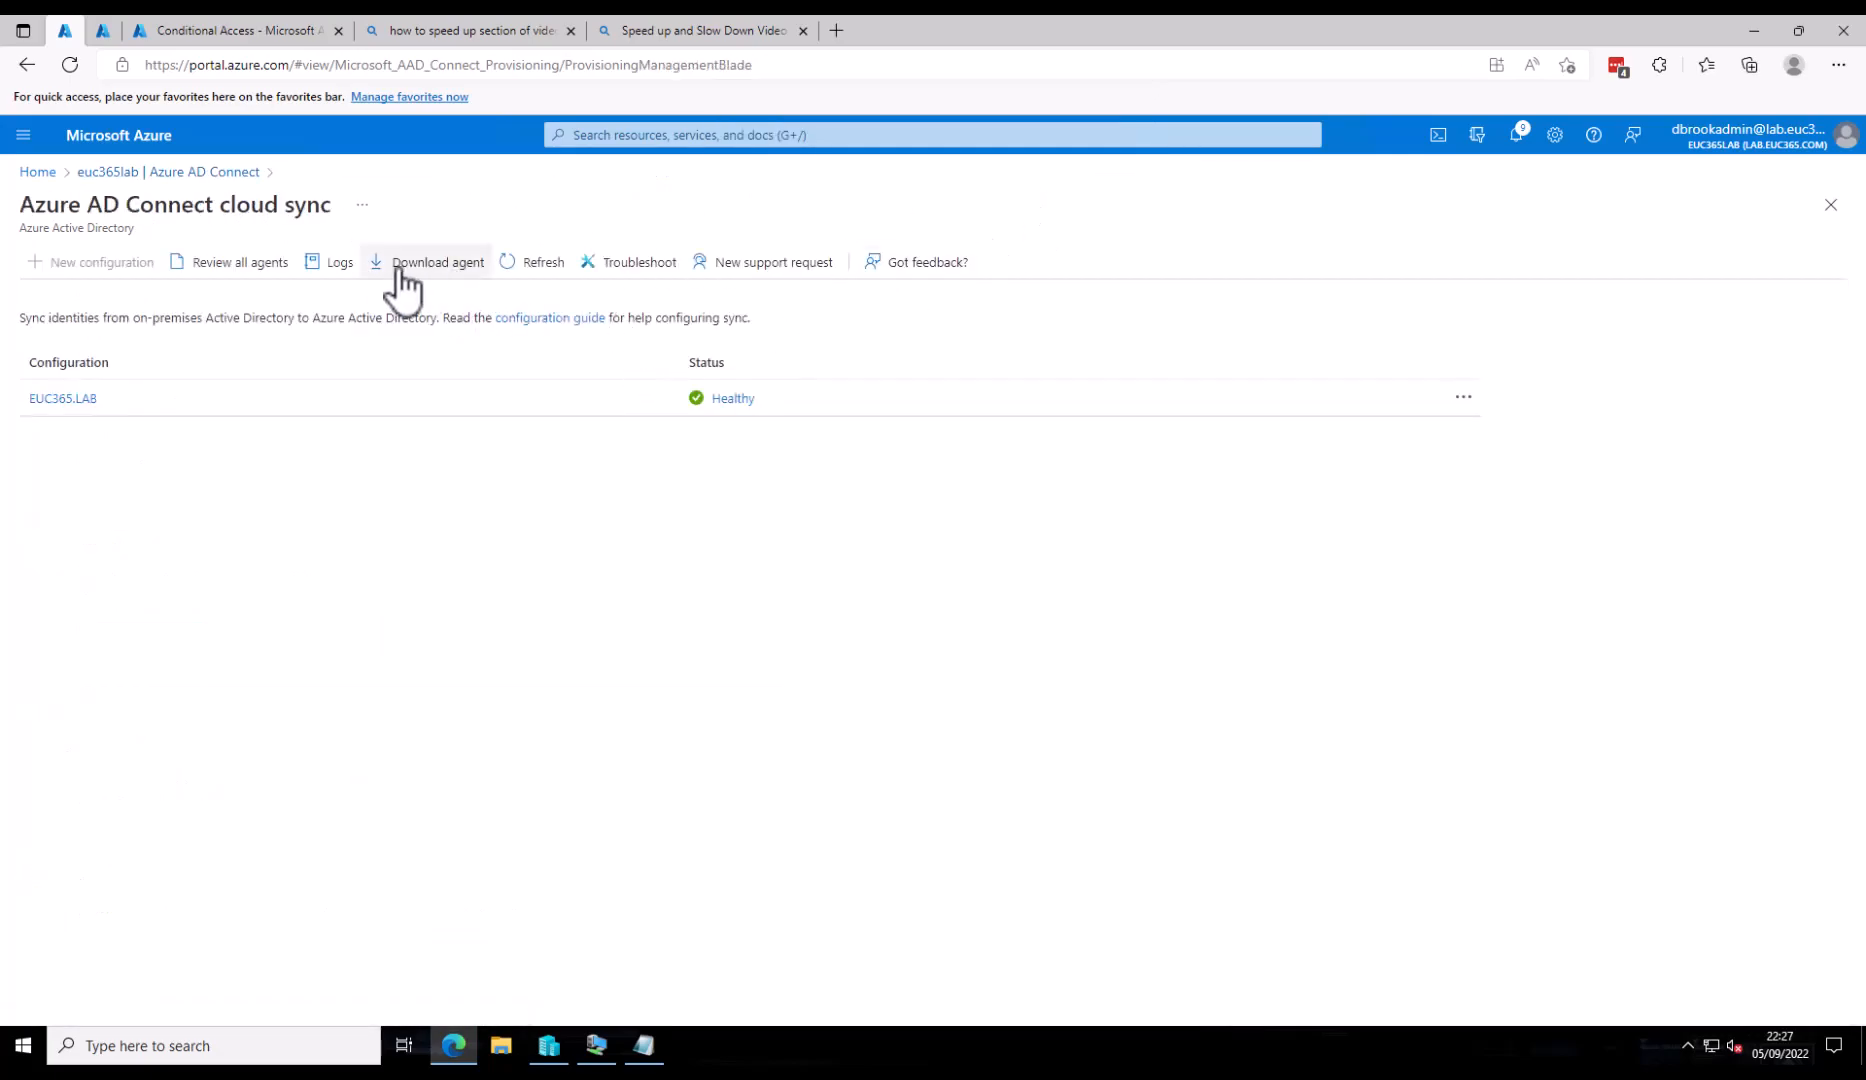
- Review and refresh the cloud sync provisioning logs, then return to the euc365lab Azure AD Connect page
{"action": "left_click", "coordinate": [335, 262]}
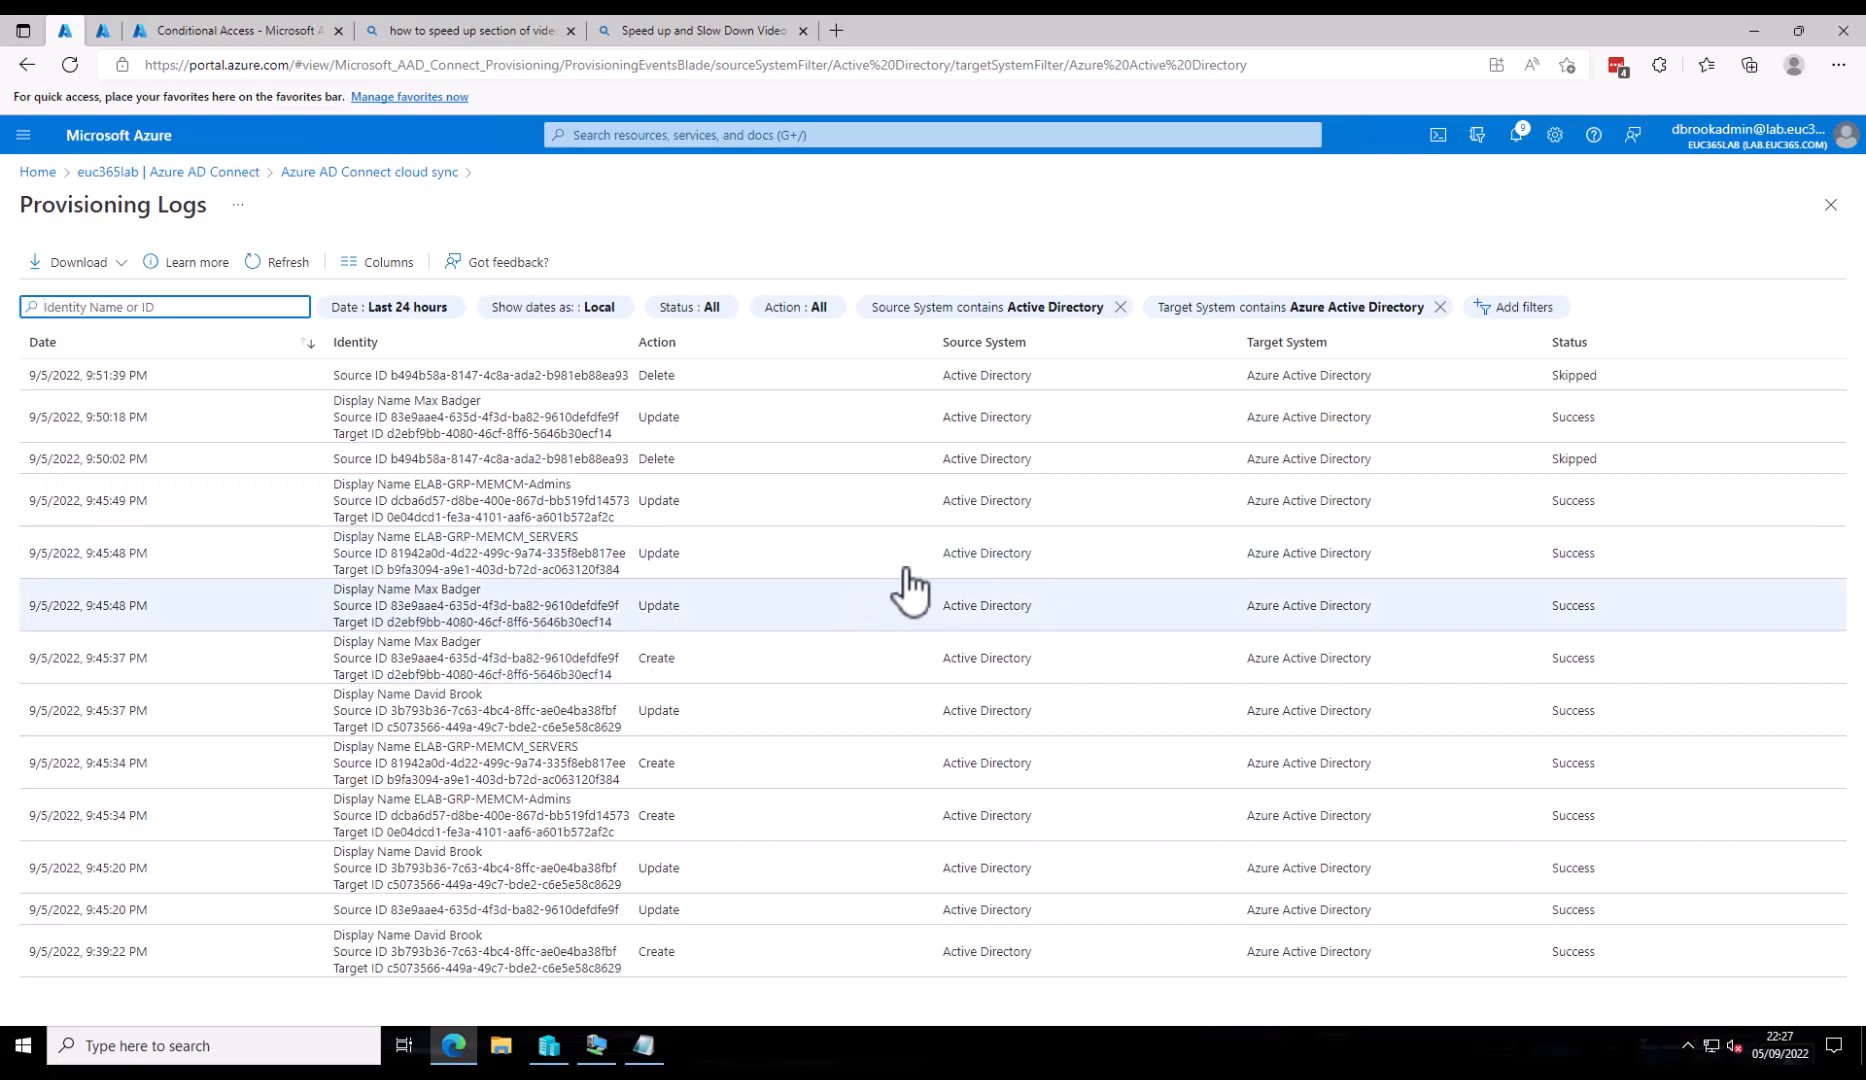
{"action": "left_click", "coordinate": [283, 266]}
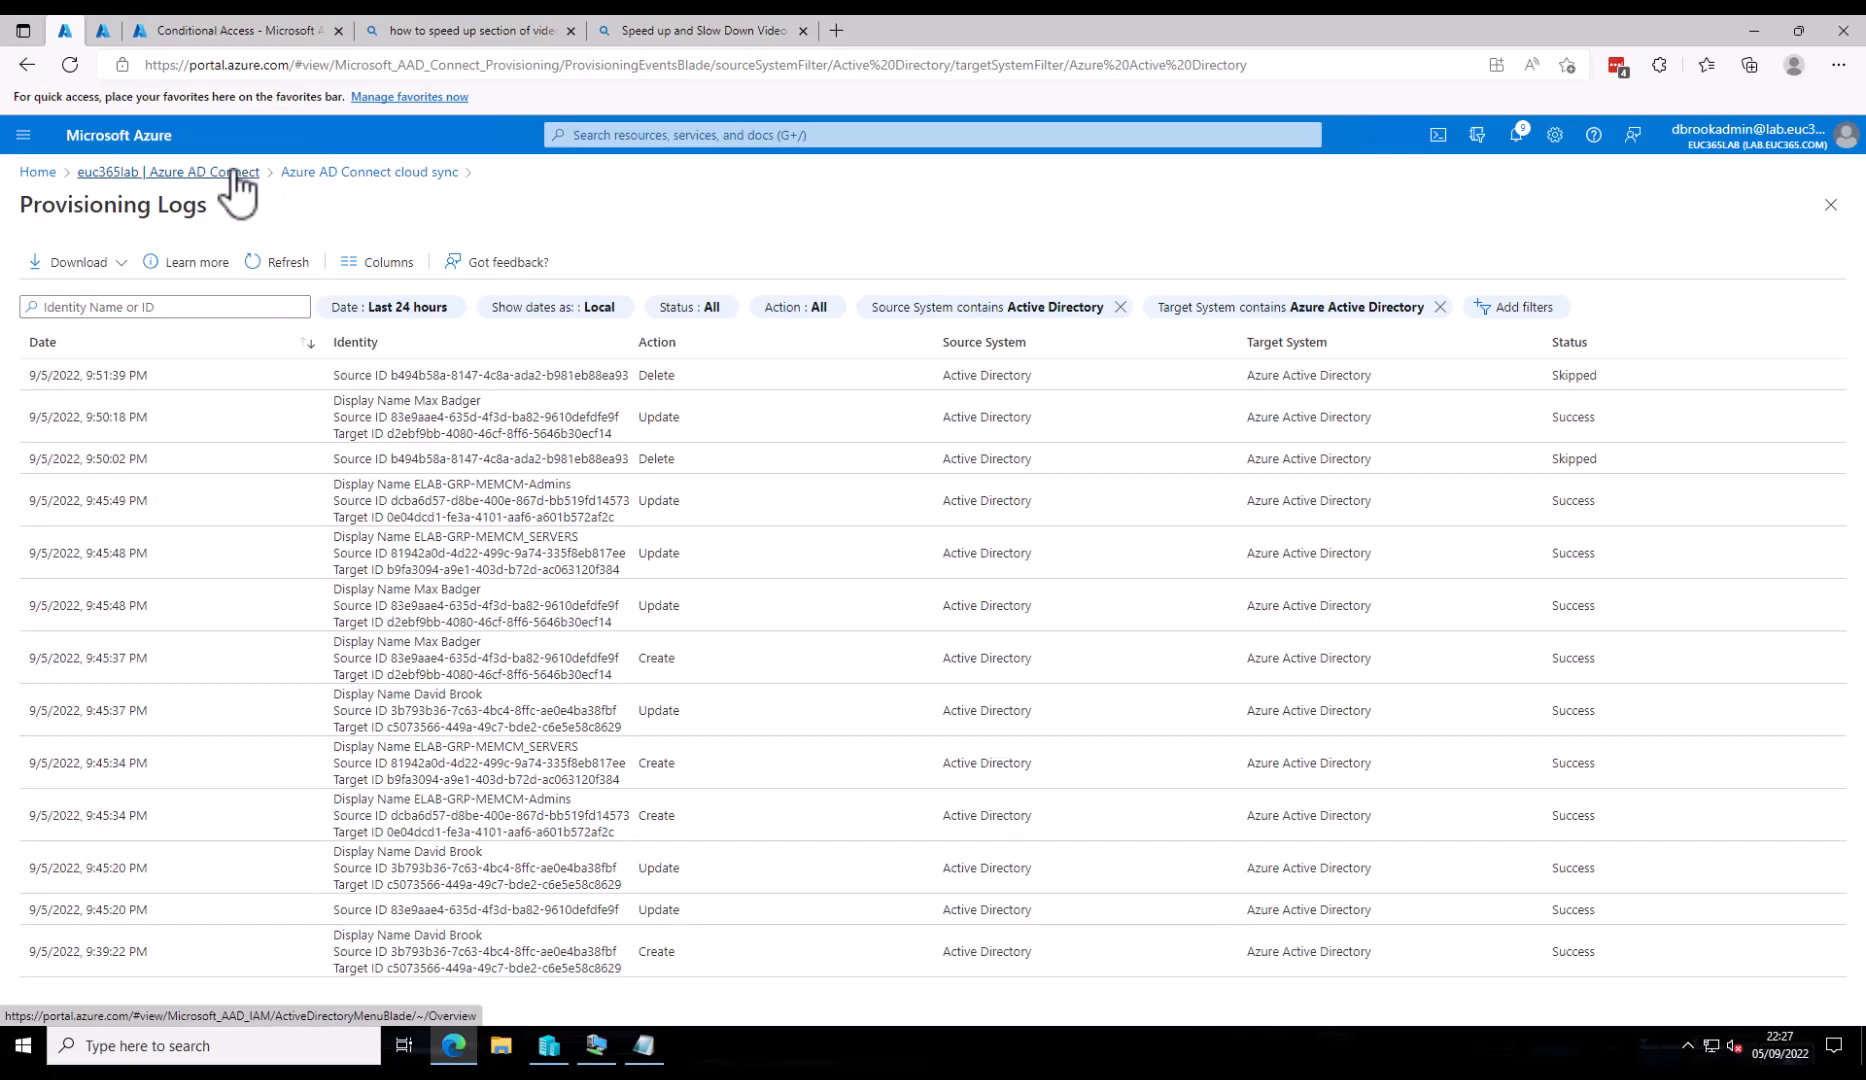
{"action": "left_click", "coordinate": [236, 174]}
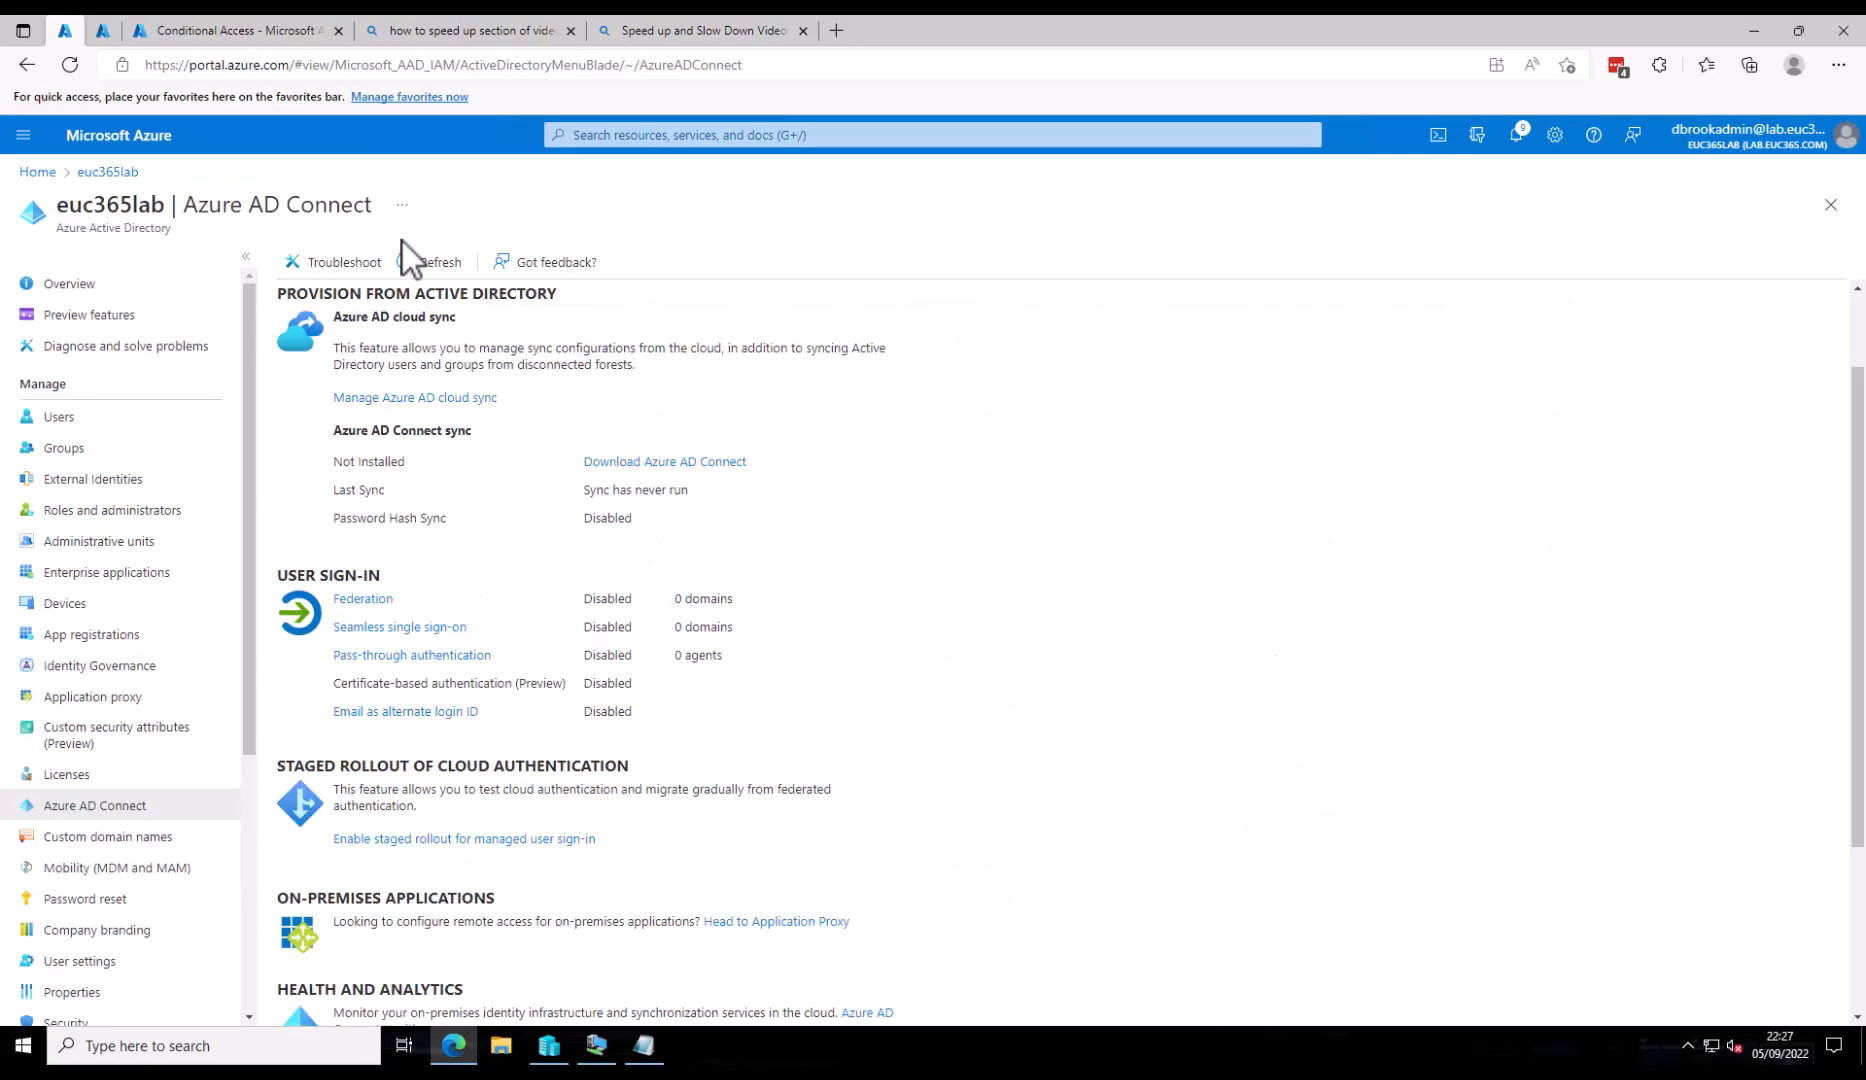
- Go to cloud sync management and open the healthy EUC365.LAB configuration
{"action": "left_click", "coordinate": [417, 397]}
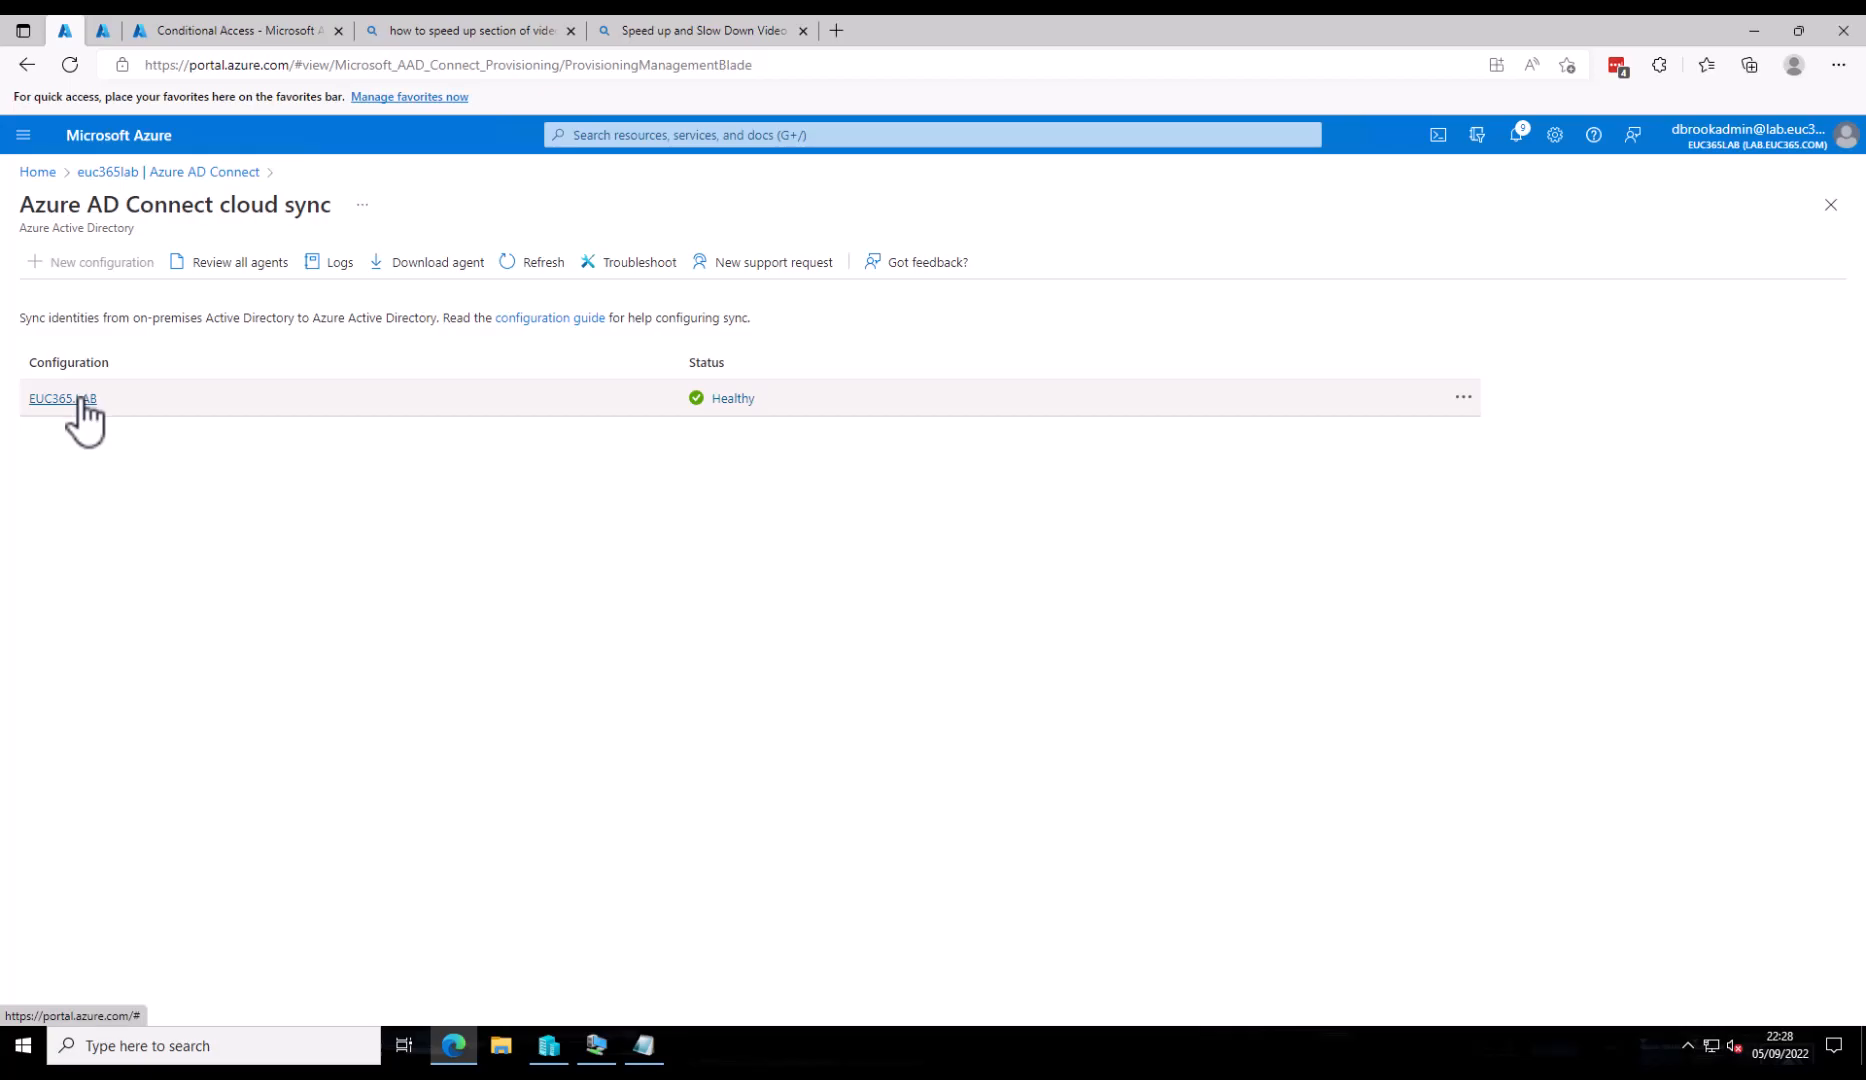
{"action": "left_click", "coordinate": [80, 400]}
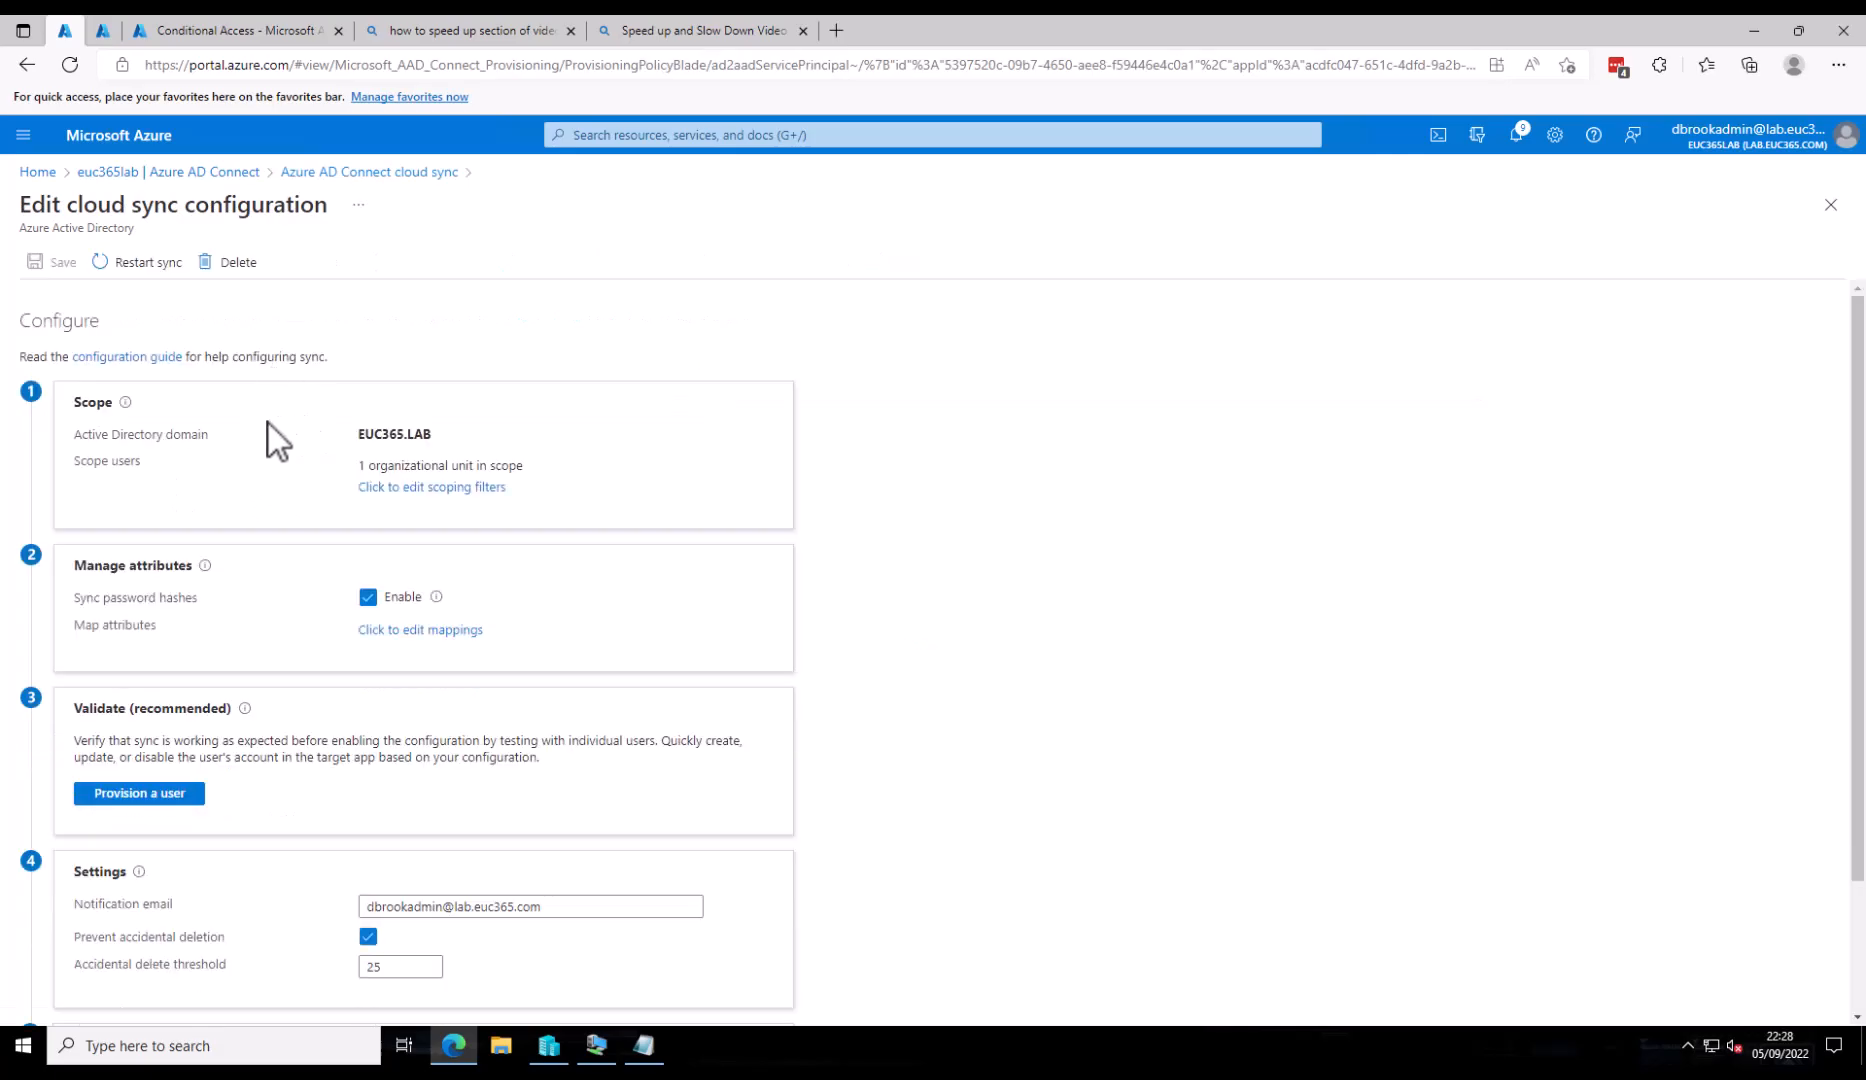
- Add OU=Managed_Groups,DC=EUC365,DC=LAB to the scoping filters, giving two OUs in scope
{"action": "left_click", "coordinate": [458, 488]}
{"action": "left_click", "coordinate": [1405, 338]}
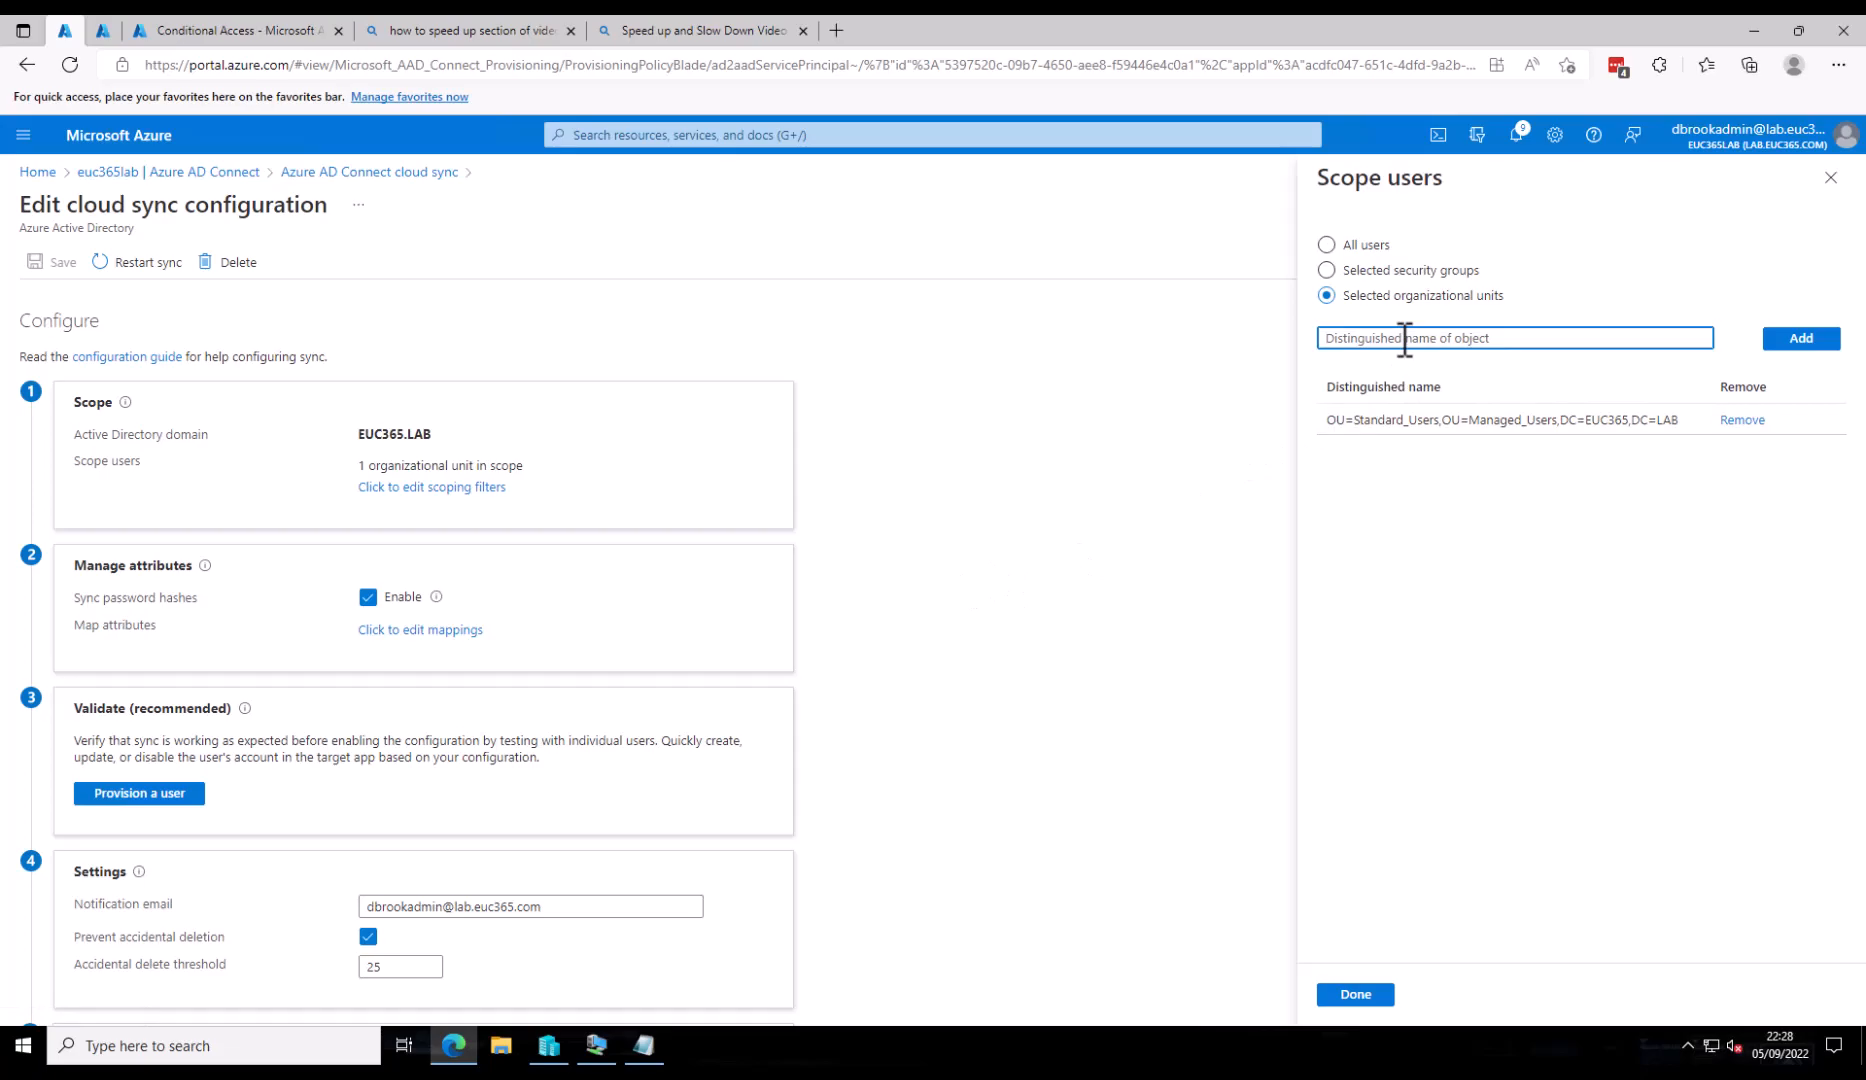
{"action": "type", "text": "OU=Standard_Users,OU=Managed_Users,DC=EUC365,DC=LAB"}
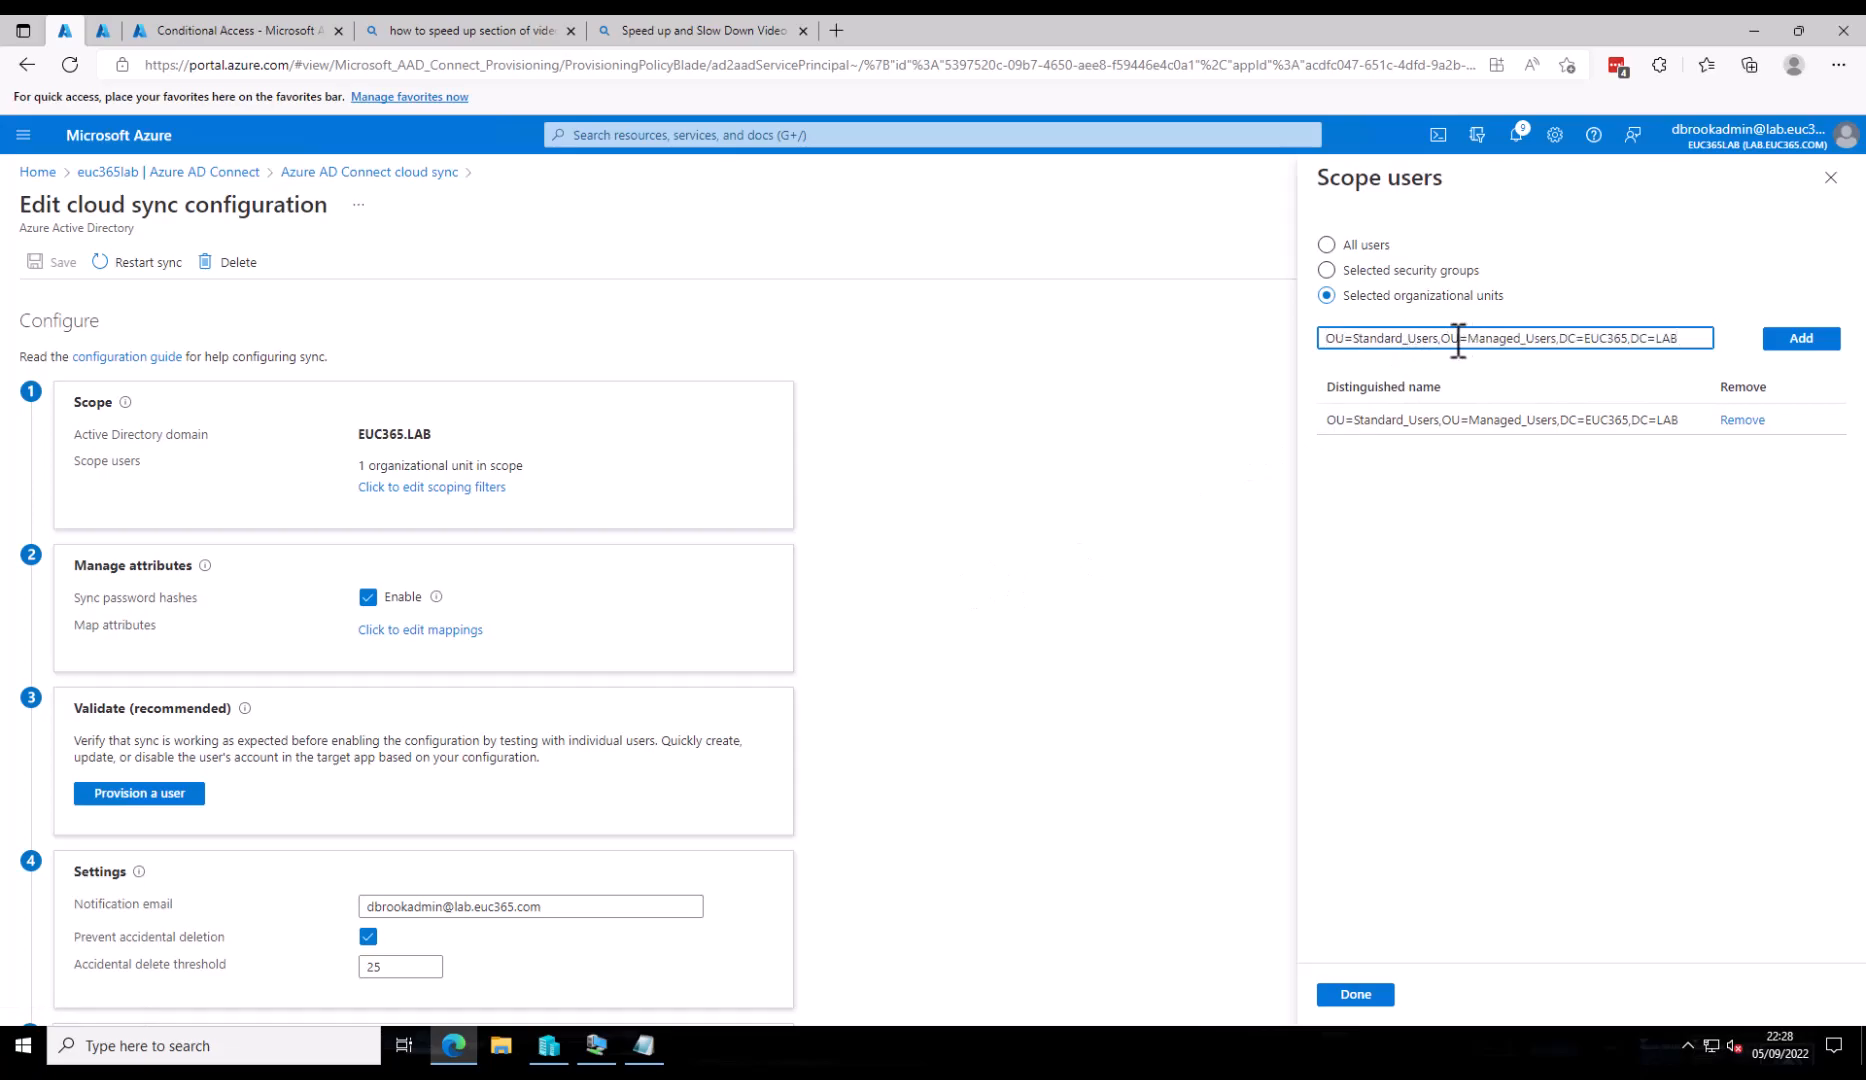
{"action": "left_click_drag", "start_coordinate": [1438, 338], "coordinate": [1187, 344]}
{"action": "key", "text": "Delete"}
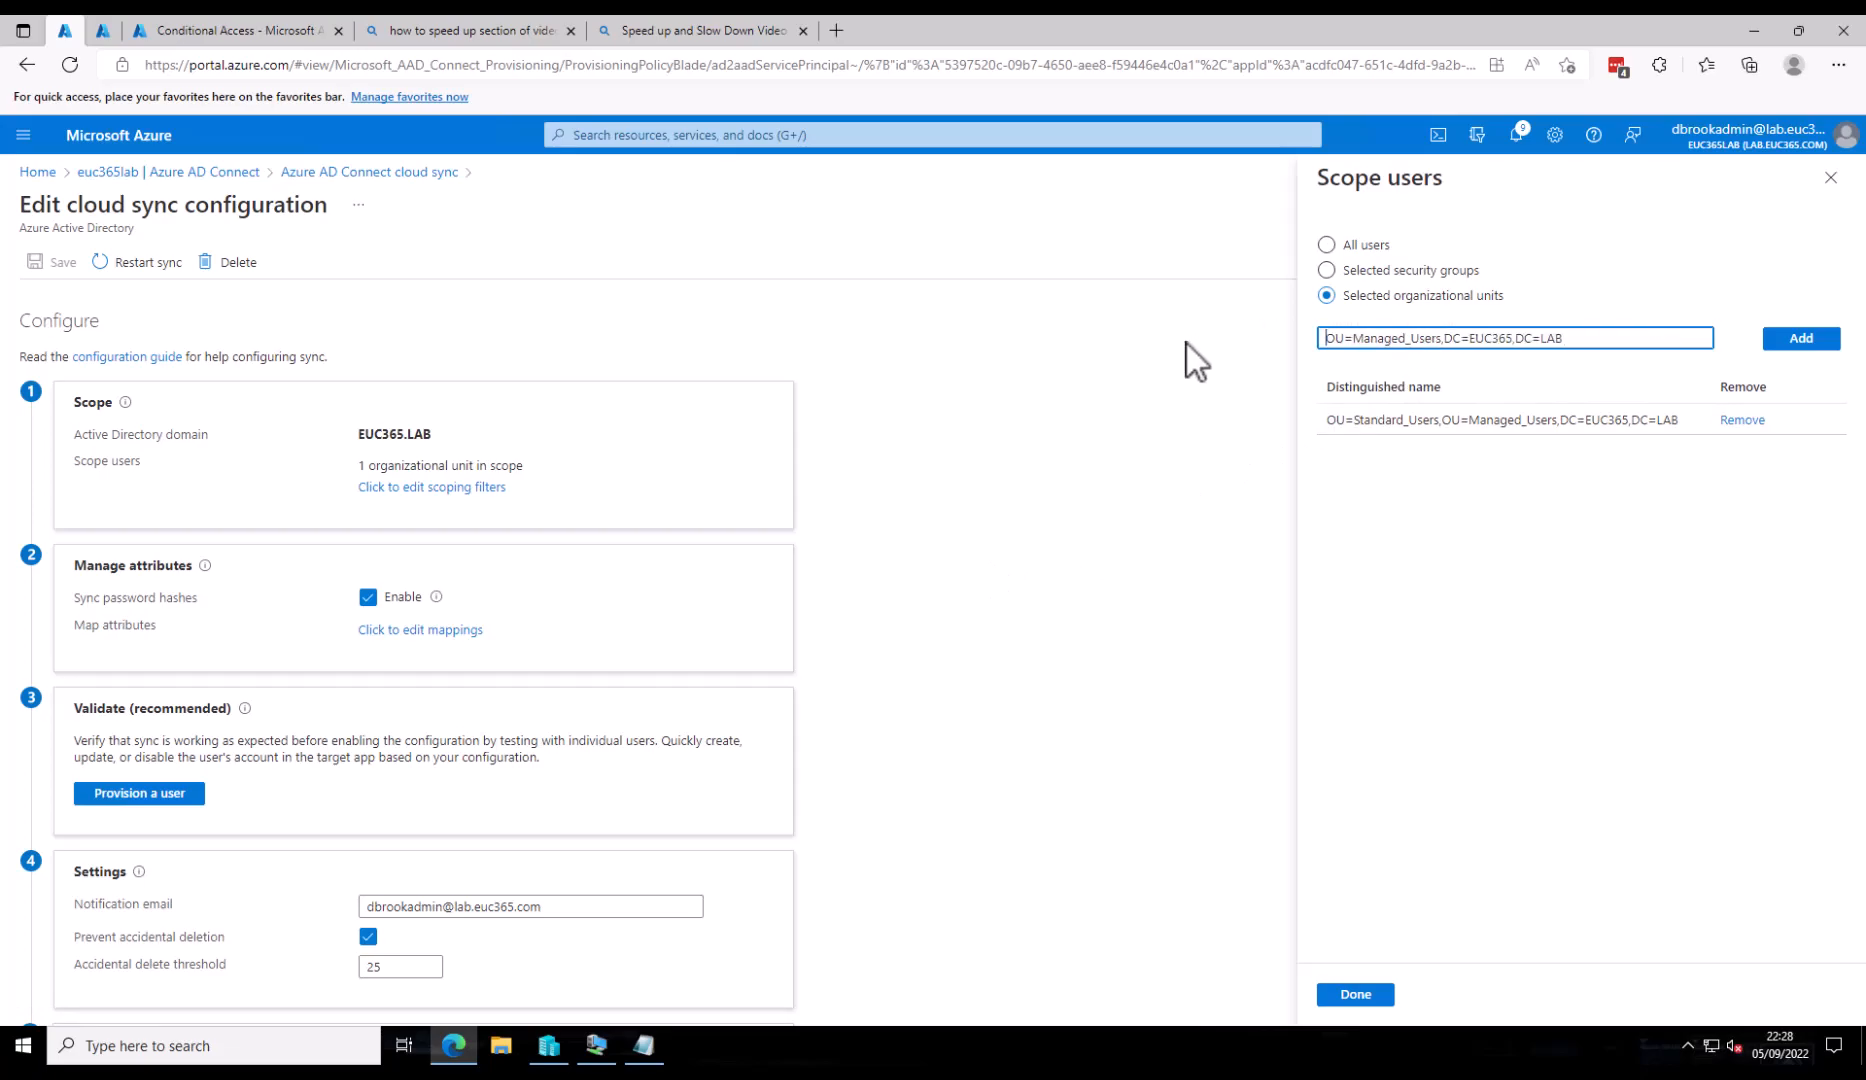
{"action": "key", "text": "Right"}
{"action": "key", "text": "Right"}
{"action": "key", "text": "Right"}
{"action": "key", "text": "Right"}
{"action": "key", "text": "Right"}
{"action": "key", "text": "Right"}
{"action": "key", "text": "Right"}
{"action": "key", "text": "Right"}
{"action": "key", "text": "Right"}
{"action": "key", "text": "Right"}
{"action": "key", "text": "Right"}
{"action": "key", "text": "Right"}
{"action": "key", "text": "Right"}
{"action": "key", "text": "Right"}
{"action": "key", "text": "Right"}
{"action": "key", "text": "Right"}
{"action": "key", "text": "shift+Left"}
{"action": "key", "text": "shift+Left"}
{"action": "key", "text": "shift+Left"}
{"action": "key", "text": "shift+Left"}
{"action": "key", "text": "shift+Left"}
{"action": "type", "text": "Groups"}
{"action": "left_click", "coordinate": [1808, 342]}
{"action": "left_click", "coordinate": [1338, 997]}
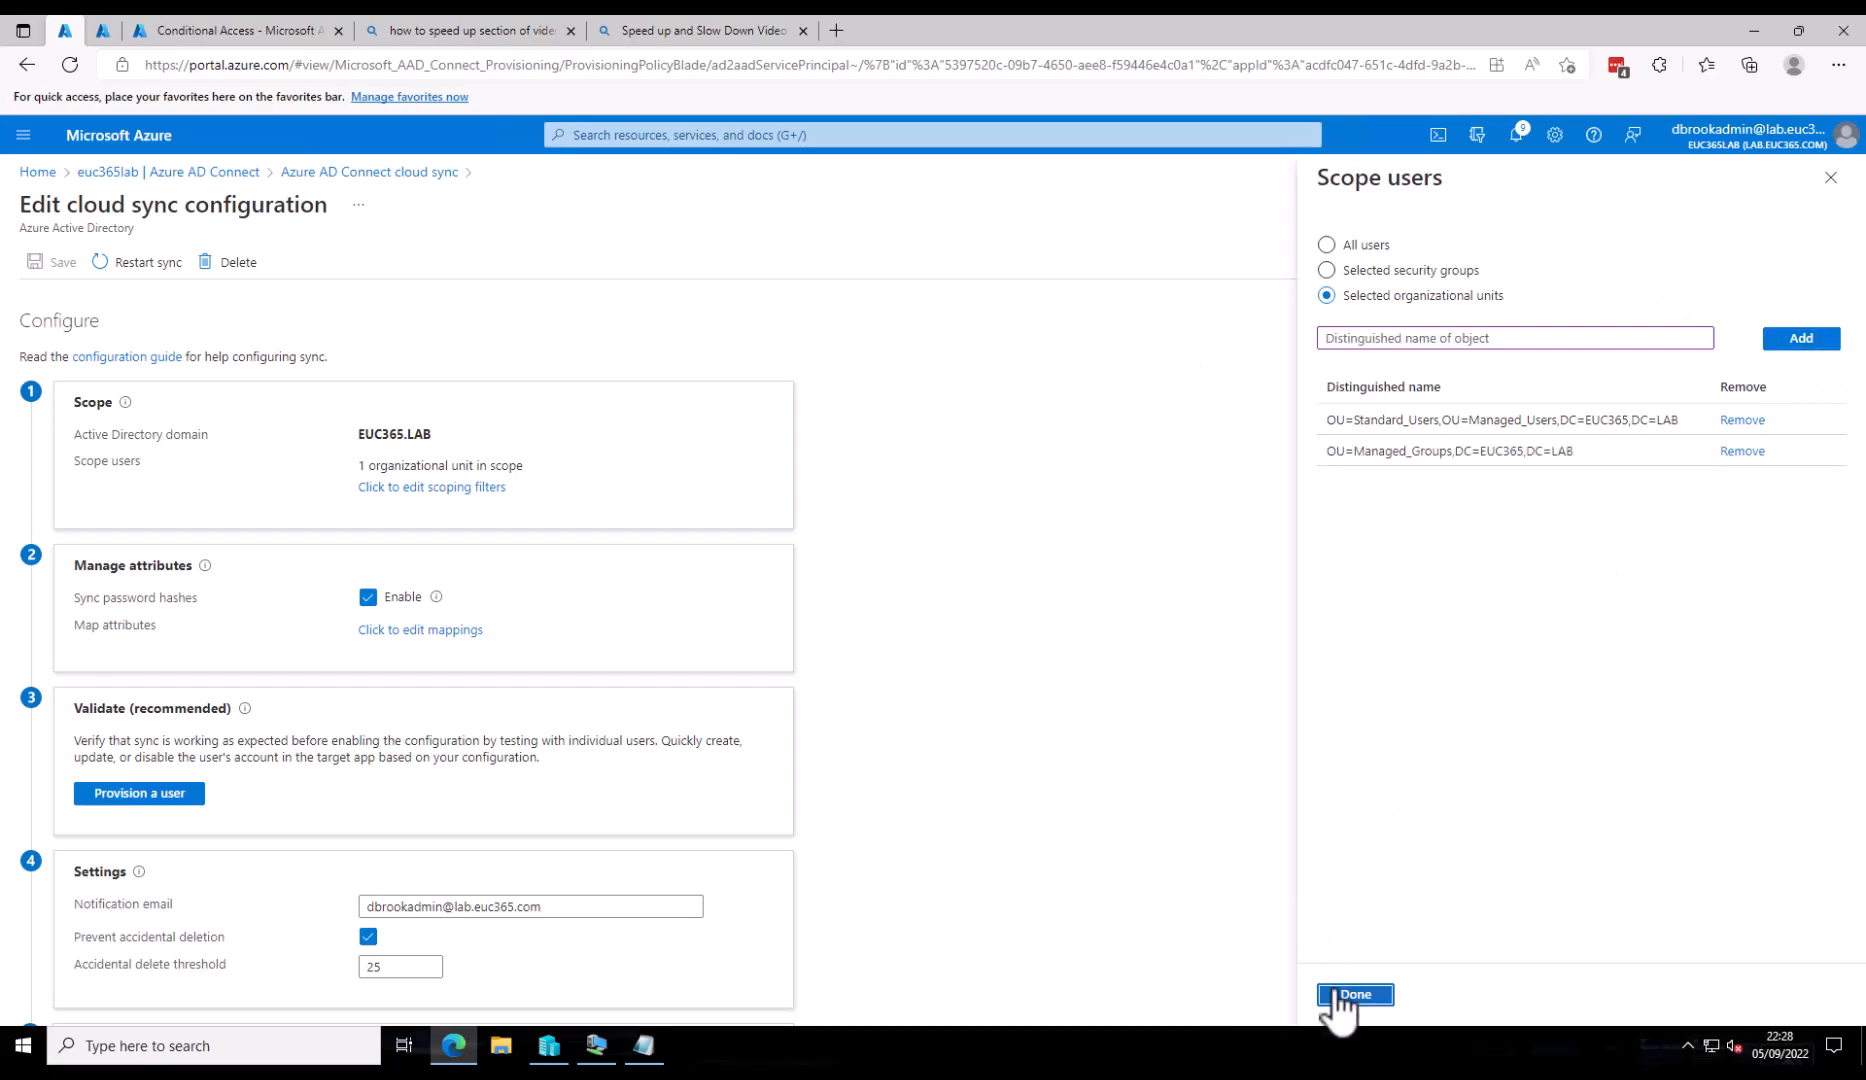
- Save the updated sync configuration and confirm
{"action": "scroll", "coordinate": [155, 700], "scroll_direction": "down", "scroll_amount": 3}
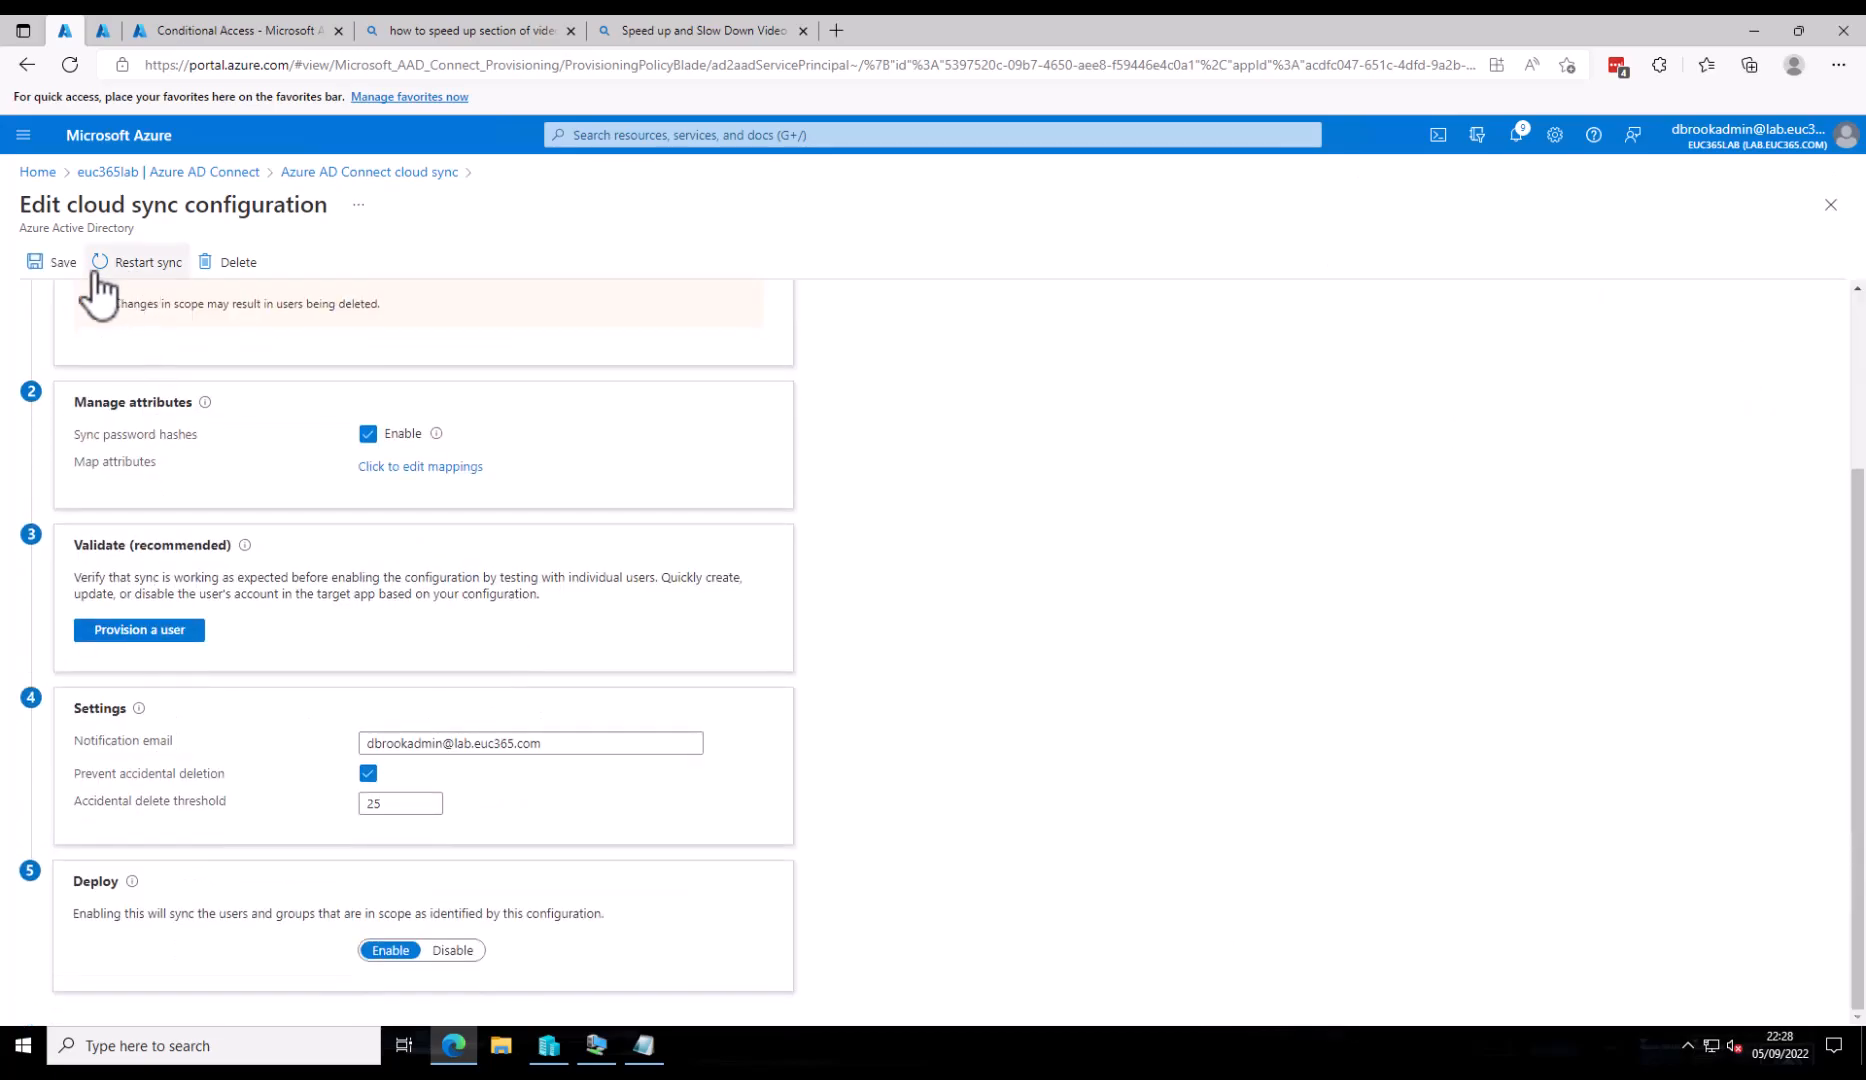
{"action": "left_click", "coordinate": [58, 263]}
{"action": "left_click", "coordinate": [45, 370]}
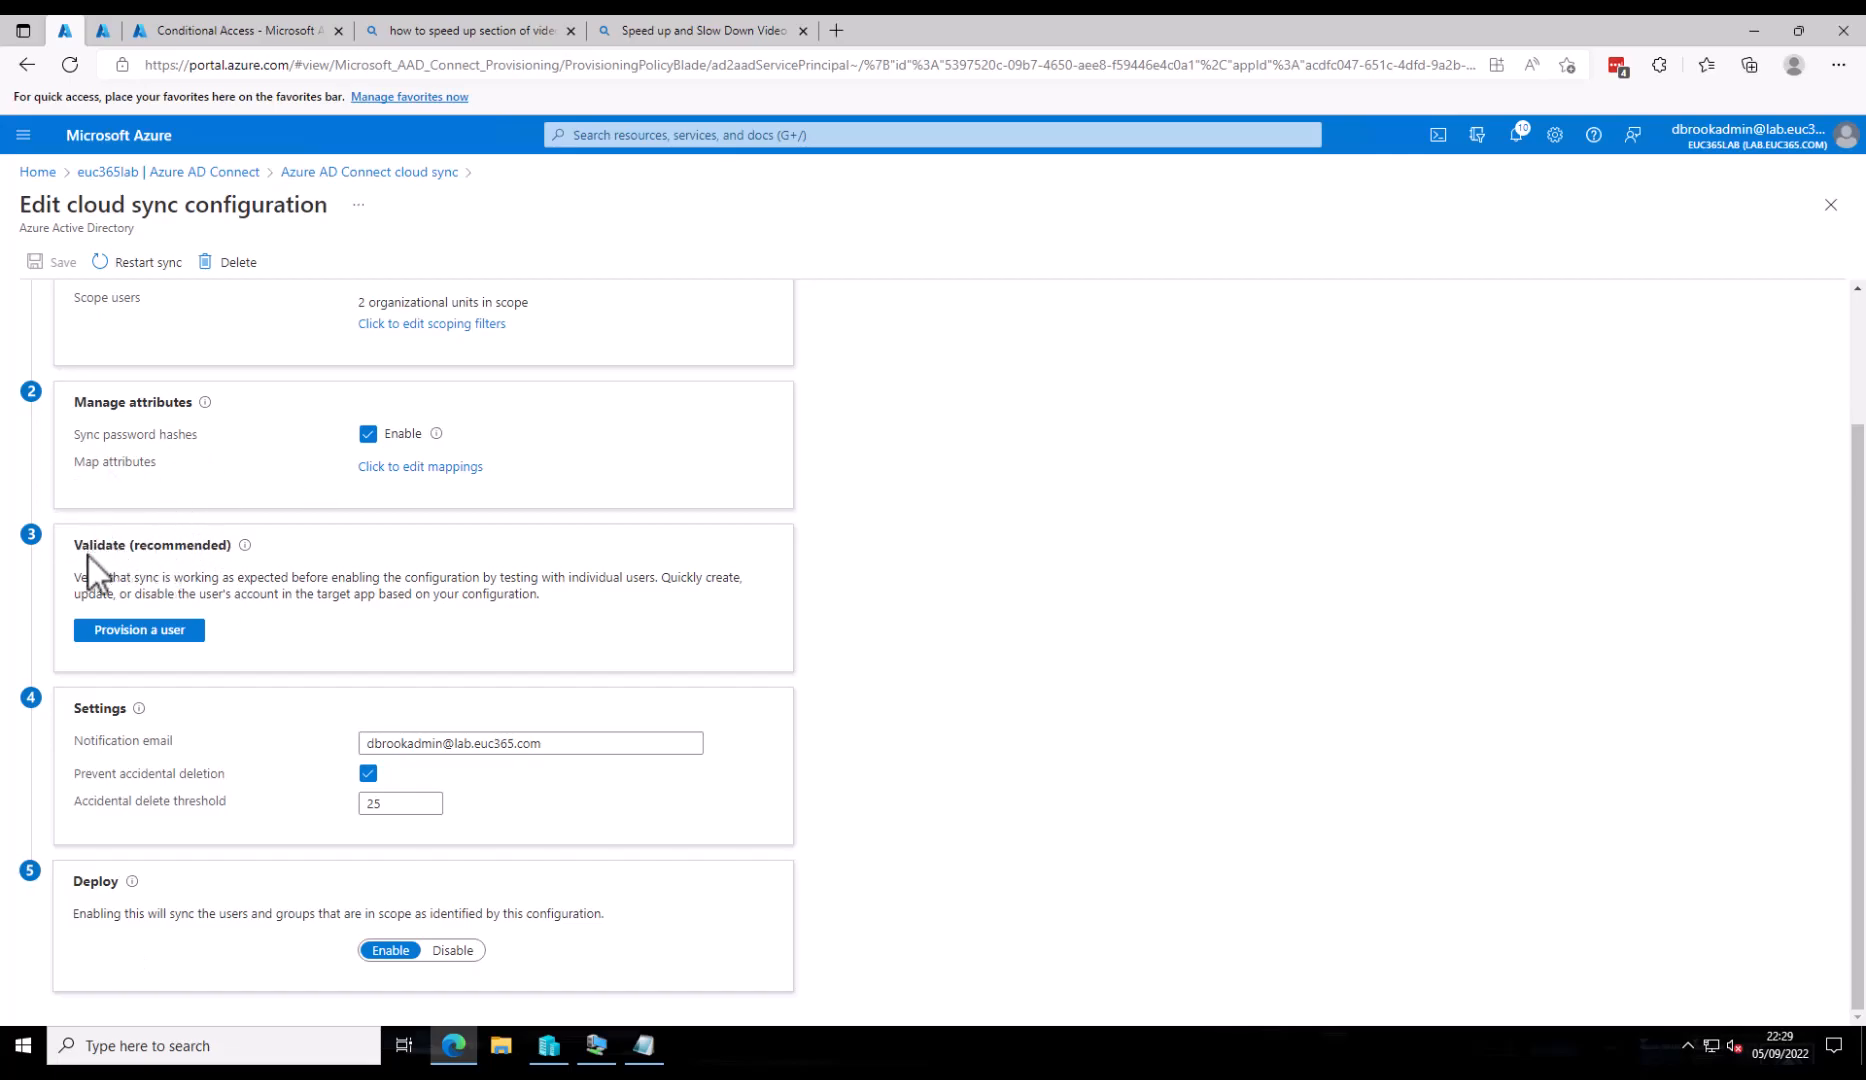
- Run an on-demand provisioning test for a user in the Administrative_Users OU, showing it is out of scope
{"action": "left_click", "coordinate": [118, 632]}
{"action": "left_click", "coordinate": [221, 439]}
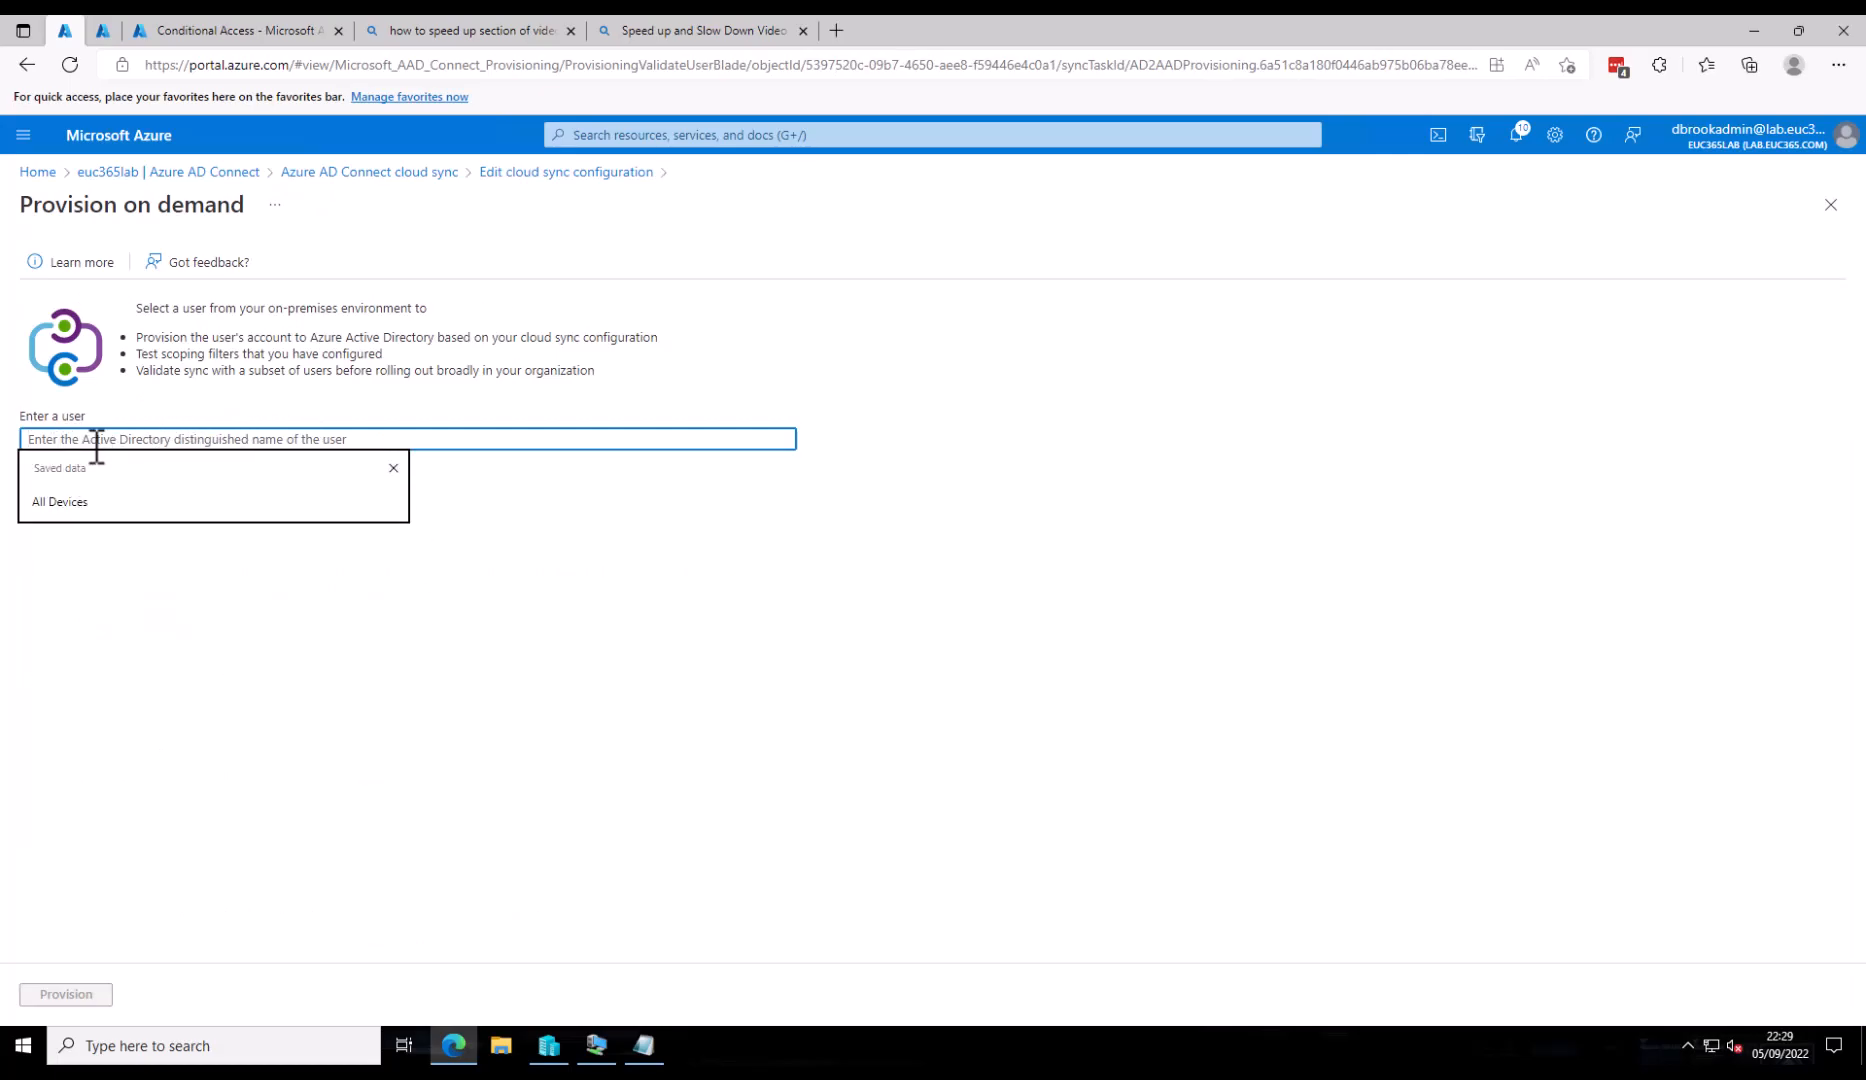
{"action": "type", "text": "CN=Outta Scope,"}
{"action": "type", "text": "OU=Standard_Users,OU=Managed_Users,DC=EUC365,DC=LAB"}
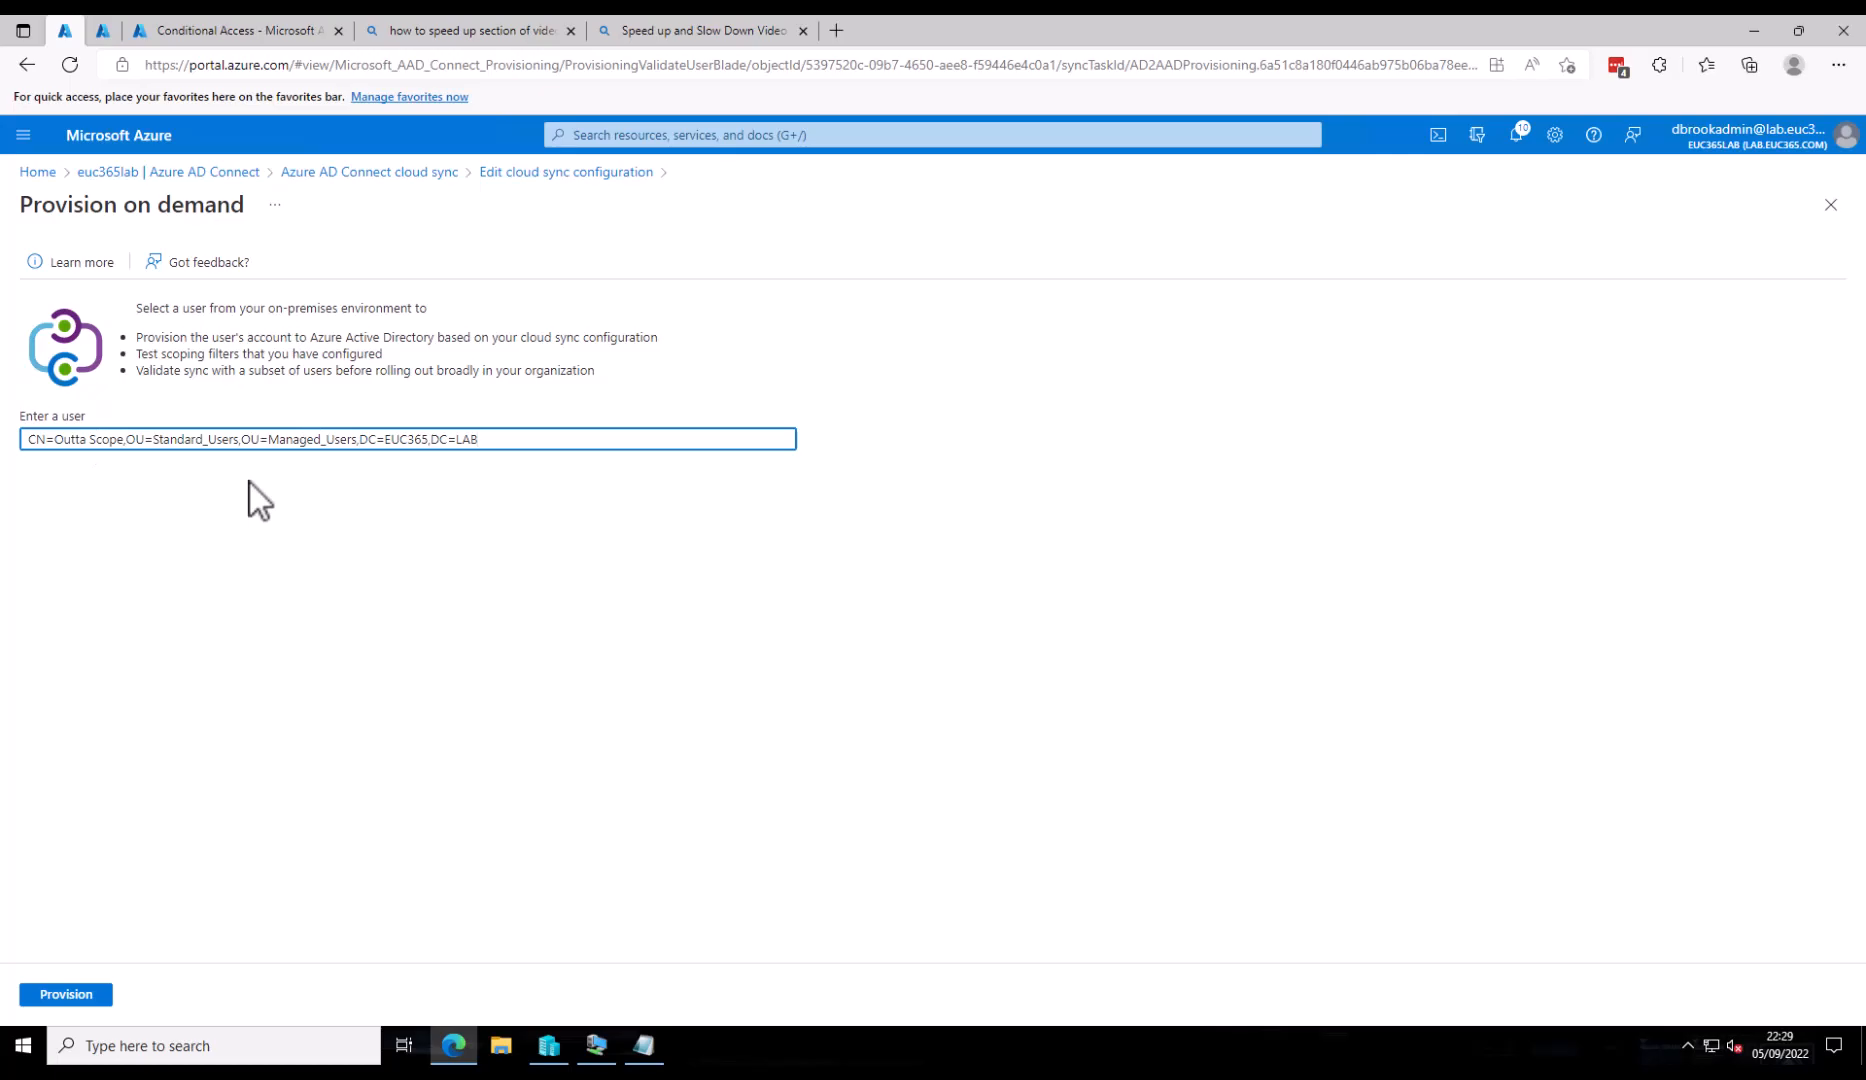
{"action": "key", "text": "Left"}
{"action": "key", "text": "Left"}
{"action": "key", "text": "Left"}
{"action": "key", "text": "Left"}
{"action": "key", "text": "Left"}
{"action": "key", "text": "Left"}
{"action": "key", "text": "Left"}
{"action": "key", "text": "Left"}
{"action": "key", "text": "Left"}
{"action": "key", "text": "Left"}
{"action": "key", "text": "Left"}
{"action": "key", "text": "Left"}
{"action": "key", "text": "Left"}
{"action": "key", "text": "Left"}
{"action": "key", "text": "Left"}
{"action": "key", "text": "Left"}
{"action": "key", "text": "Left"}
{"action": "key", "text": "Left"}
{"action": "key", "text": "Left"}
{"action": "key", "text": "Left"}
{"action": "key", "text": "Left"}
{"action": "key", "text": "Left"}
{"action": "key", "text": "Left"}
{"action": "key", "text": "Left"}
{"action": "key", "text": "Left"}
{"action": "key", "text": "Left"}
{"action": "key", "text": "Left"}
{"action": "key", "text": "Left"}
{"action": "key", "text": "Left"}
{"action": "key", "text": "shift+Left"}
{"action": "key", "text": "shift+Left"}
{"action": "key", "text": "shift+Left"}
{"action": "key", "text": "shift+Left"}
{"action": "key", "text": "shift+Left"}
{"action": "key", "text": "shift+Left"}
{"action": "key", "text": "shift+Left"}
{"action": "key", "text": "shift+Left"}
{"action": "type", "text": "Admini"}
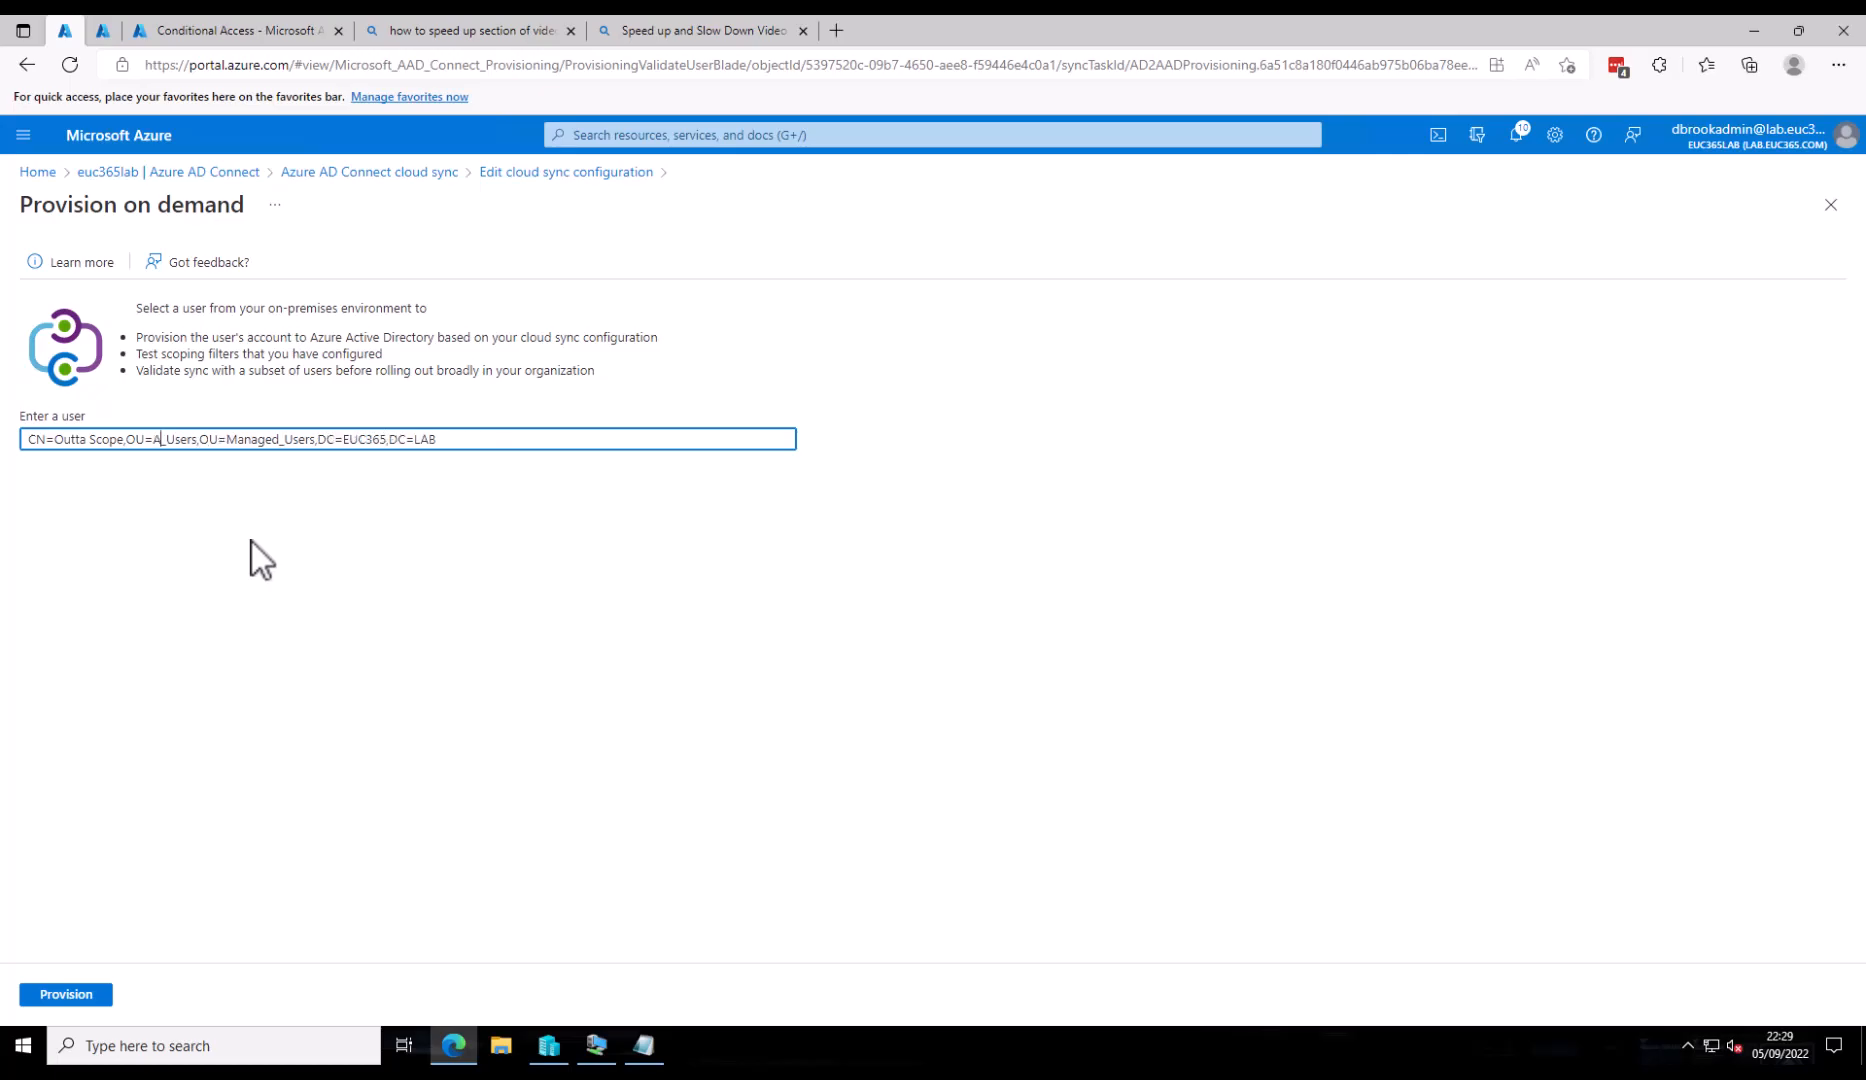
{"action": "type", "text": "strati"}
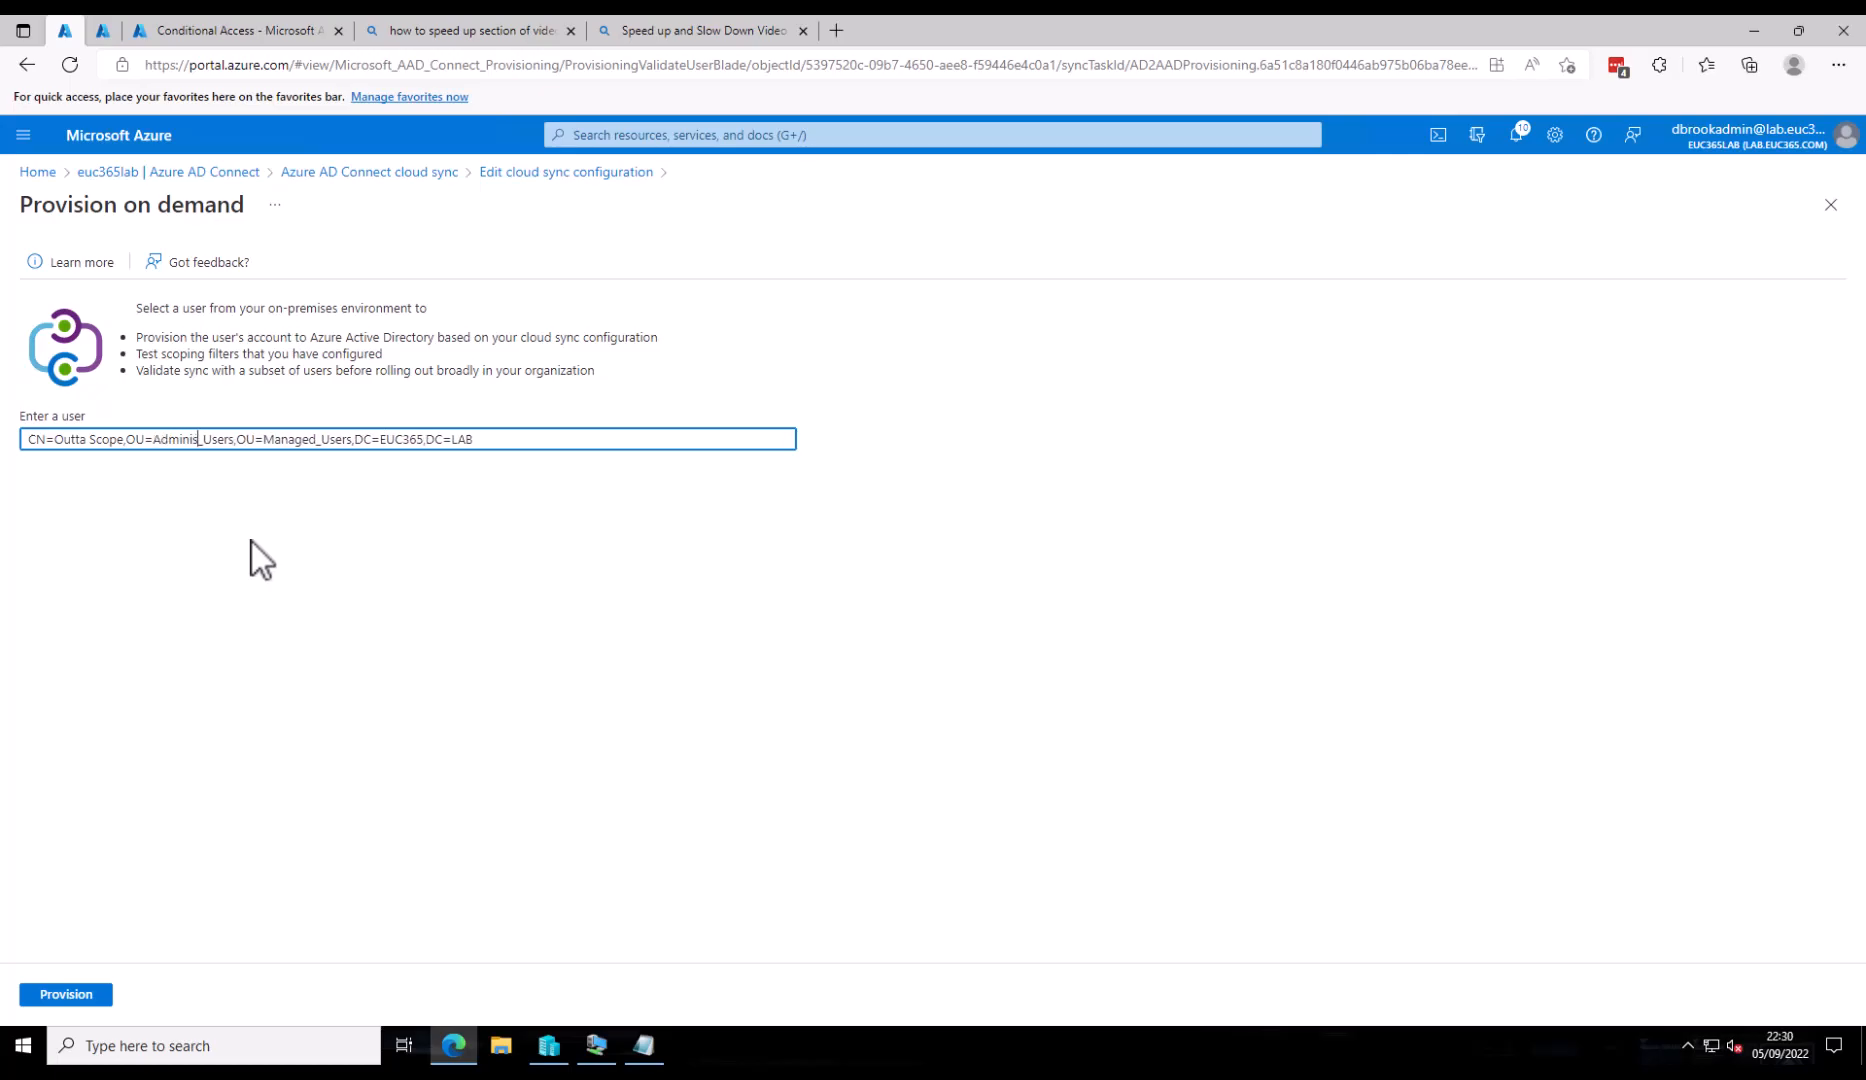
{"action": "type", "text": "ve"}
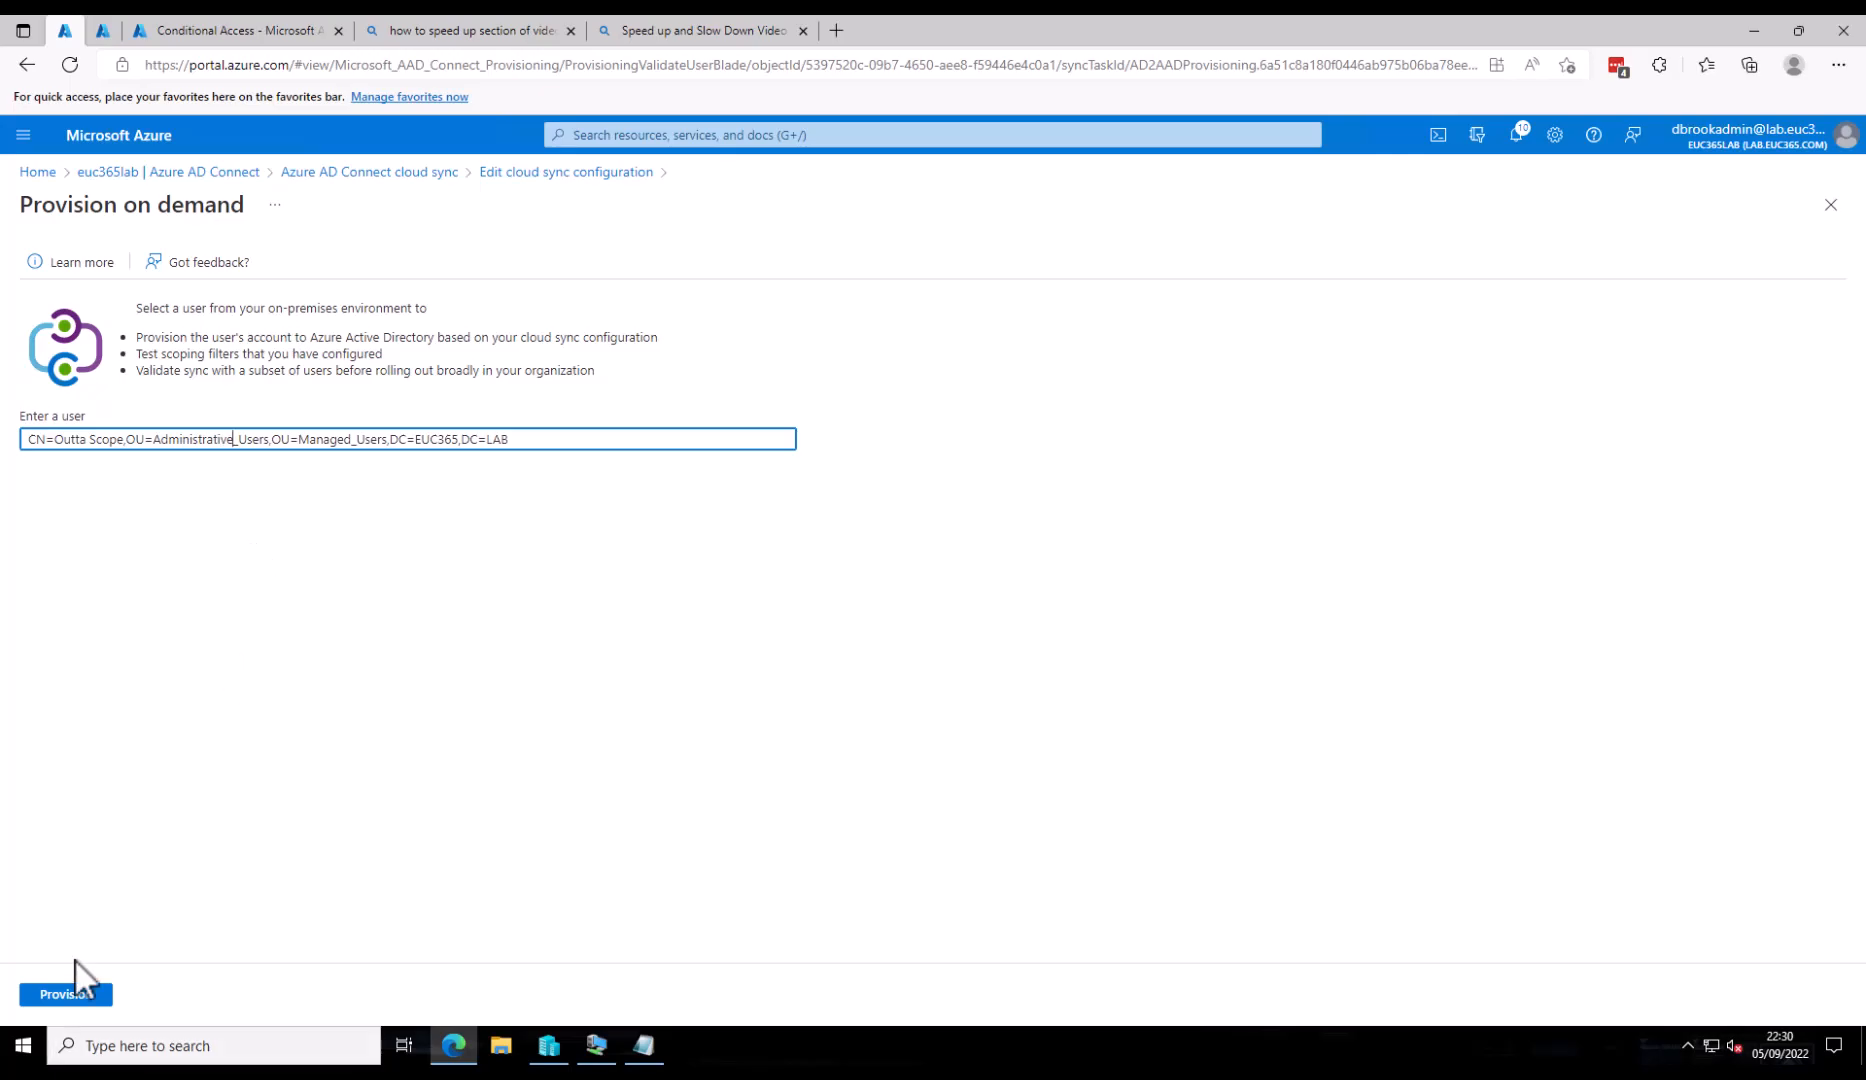
{"action": "left_click", "coordinate": [76, 995]}
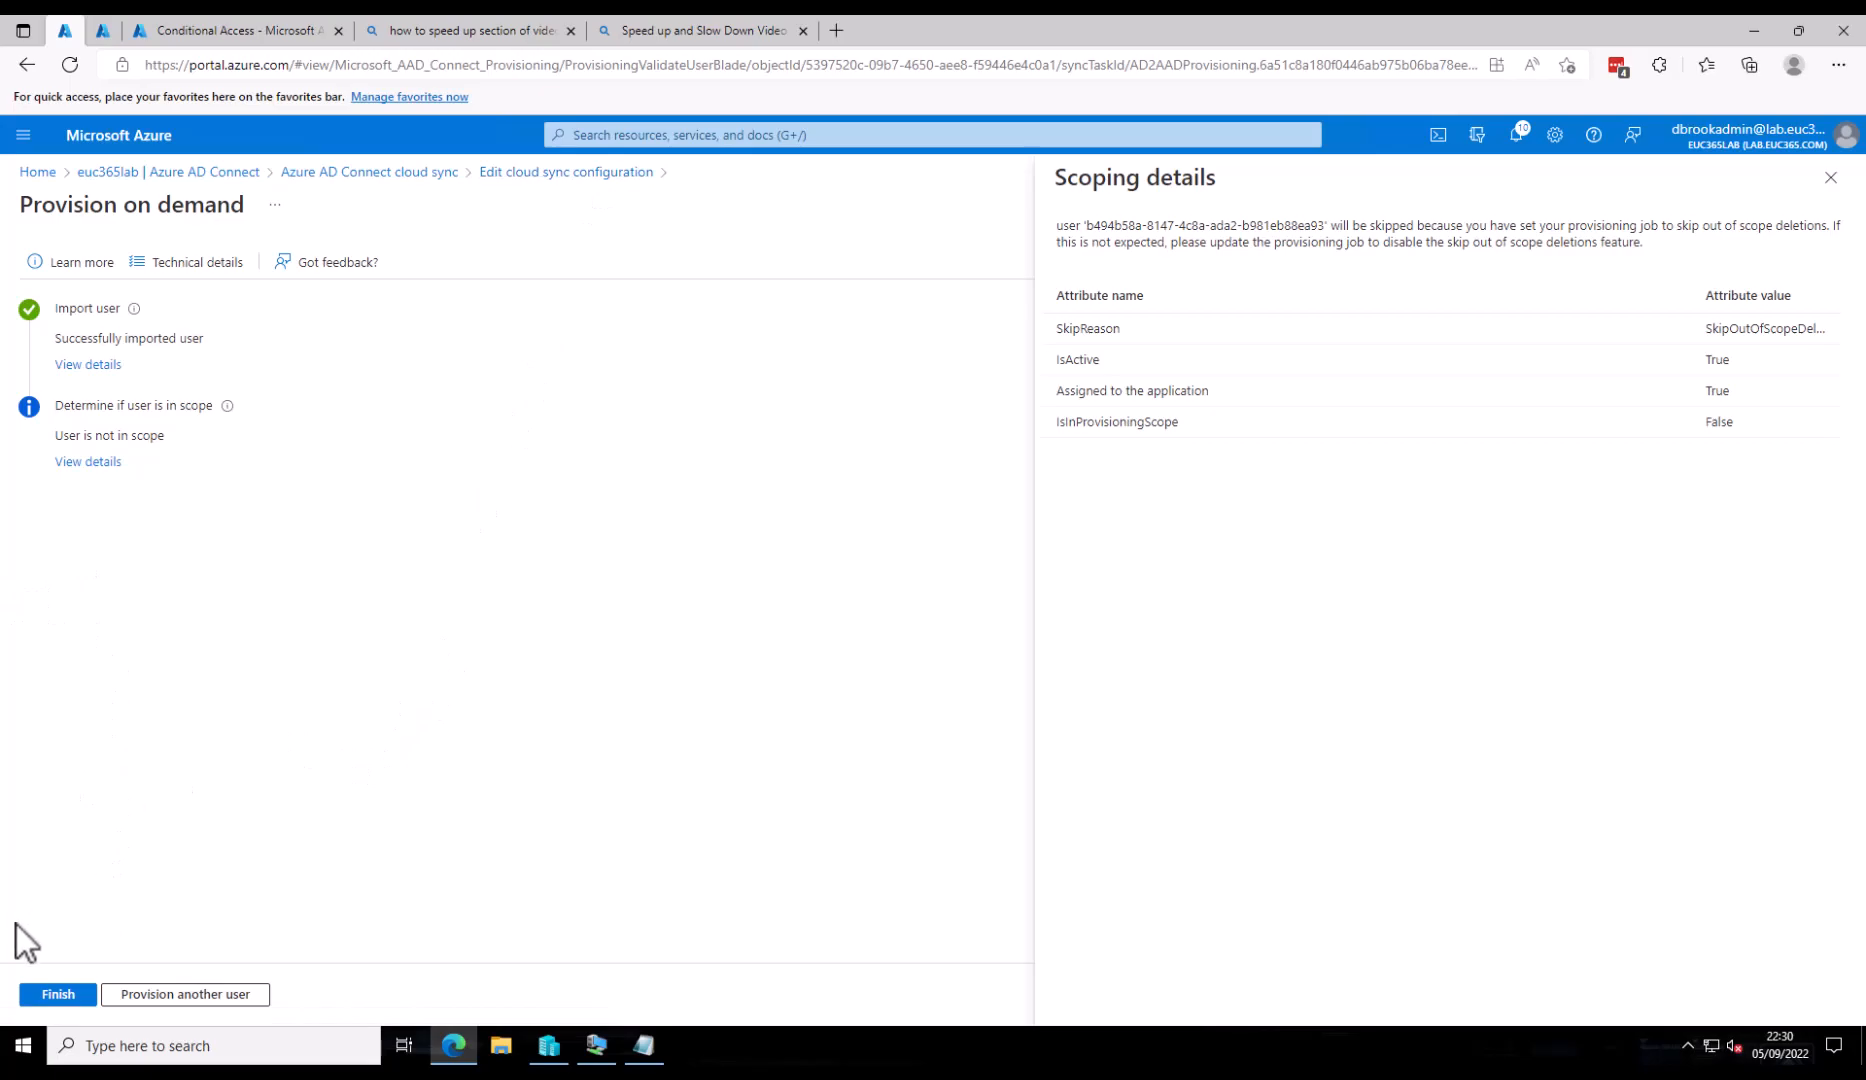
{"action": "left_click", "coordinate": [58, 994]}
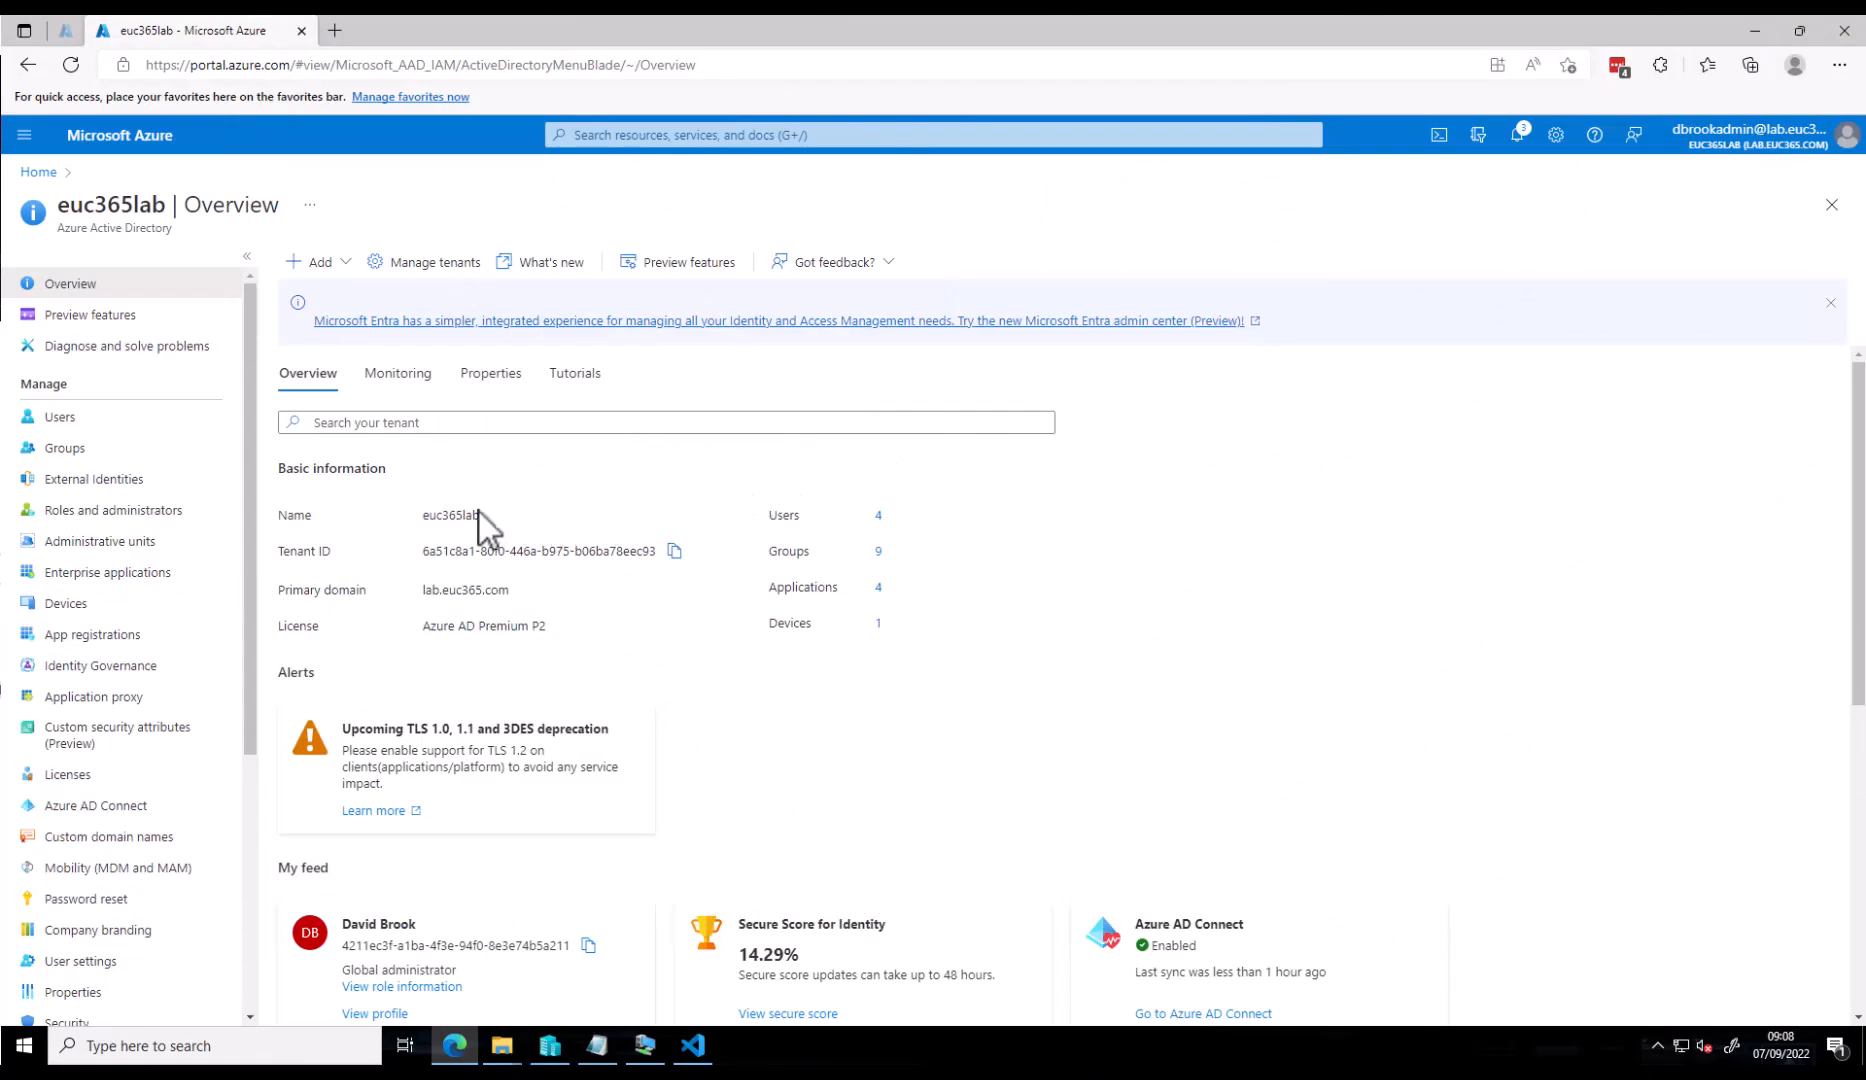
- Open the Users list and inspect the synced user's UPN suffix, euc365lab.onmicrosoft.com
{"action": "left_click", "coordinate": [112, 416]}
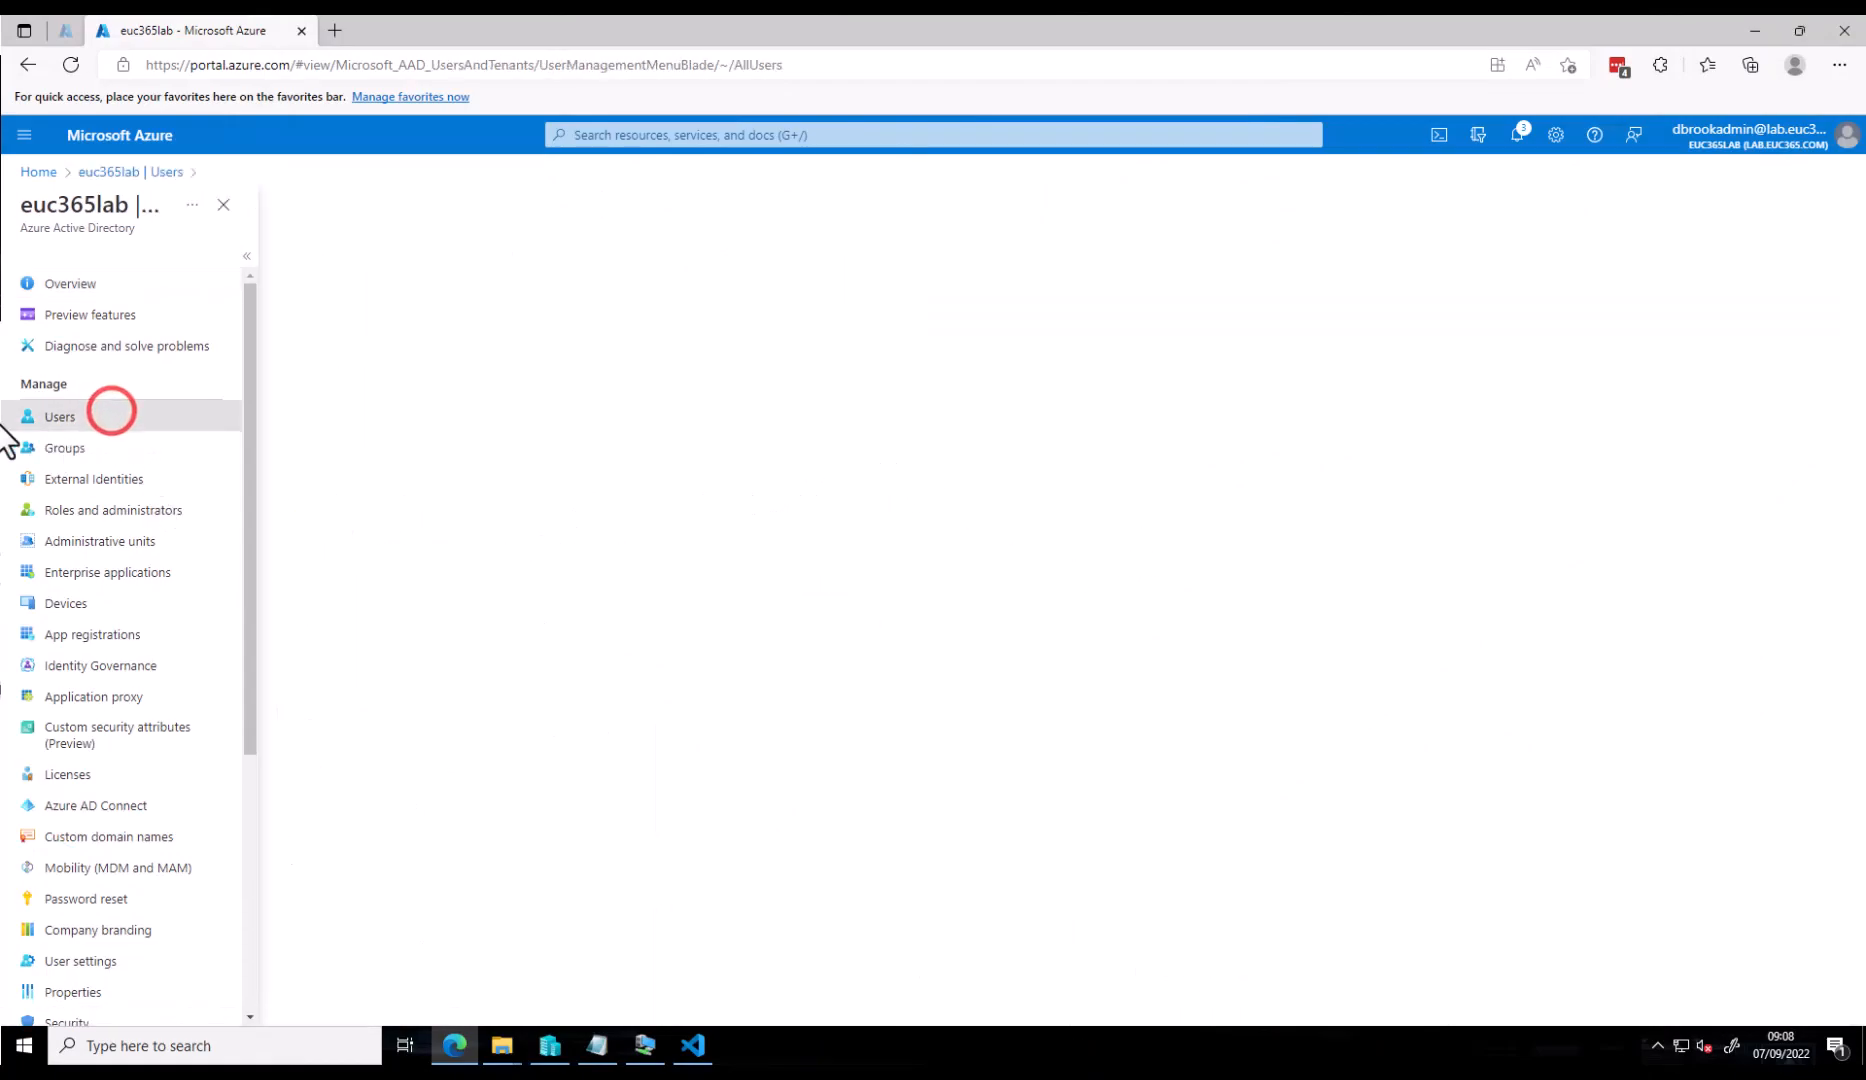
{"action": "left_click_drag", "start_coordinate": [751, 425], "coordinate": [1036, 424]}
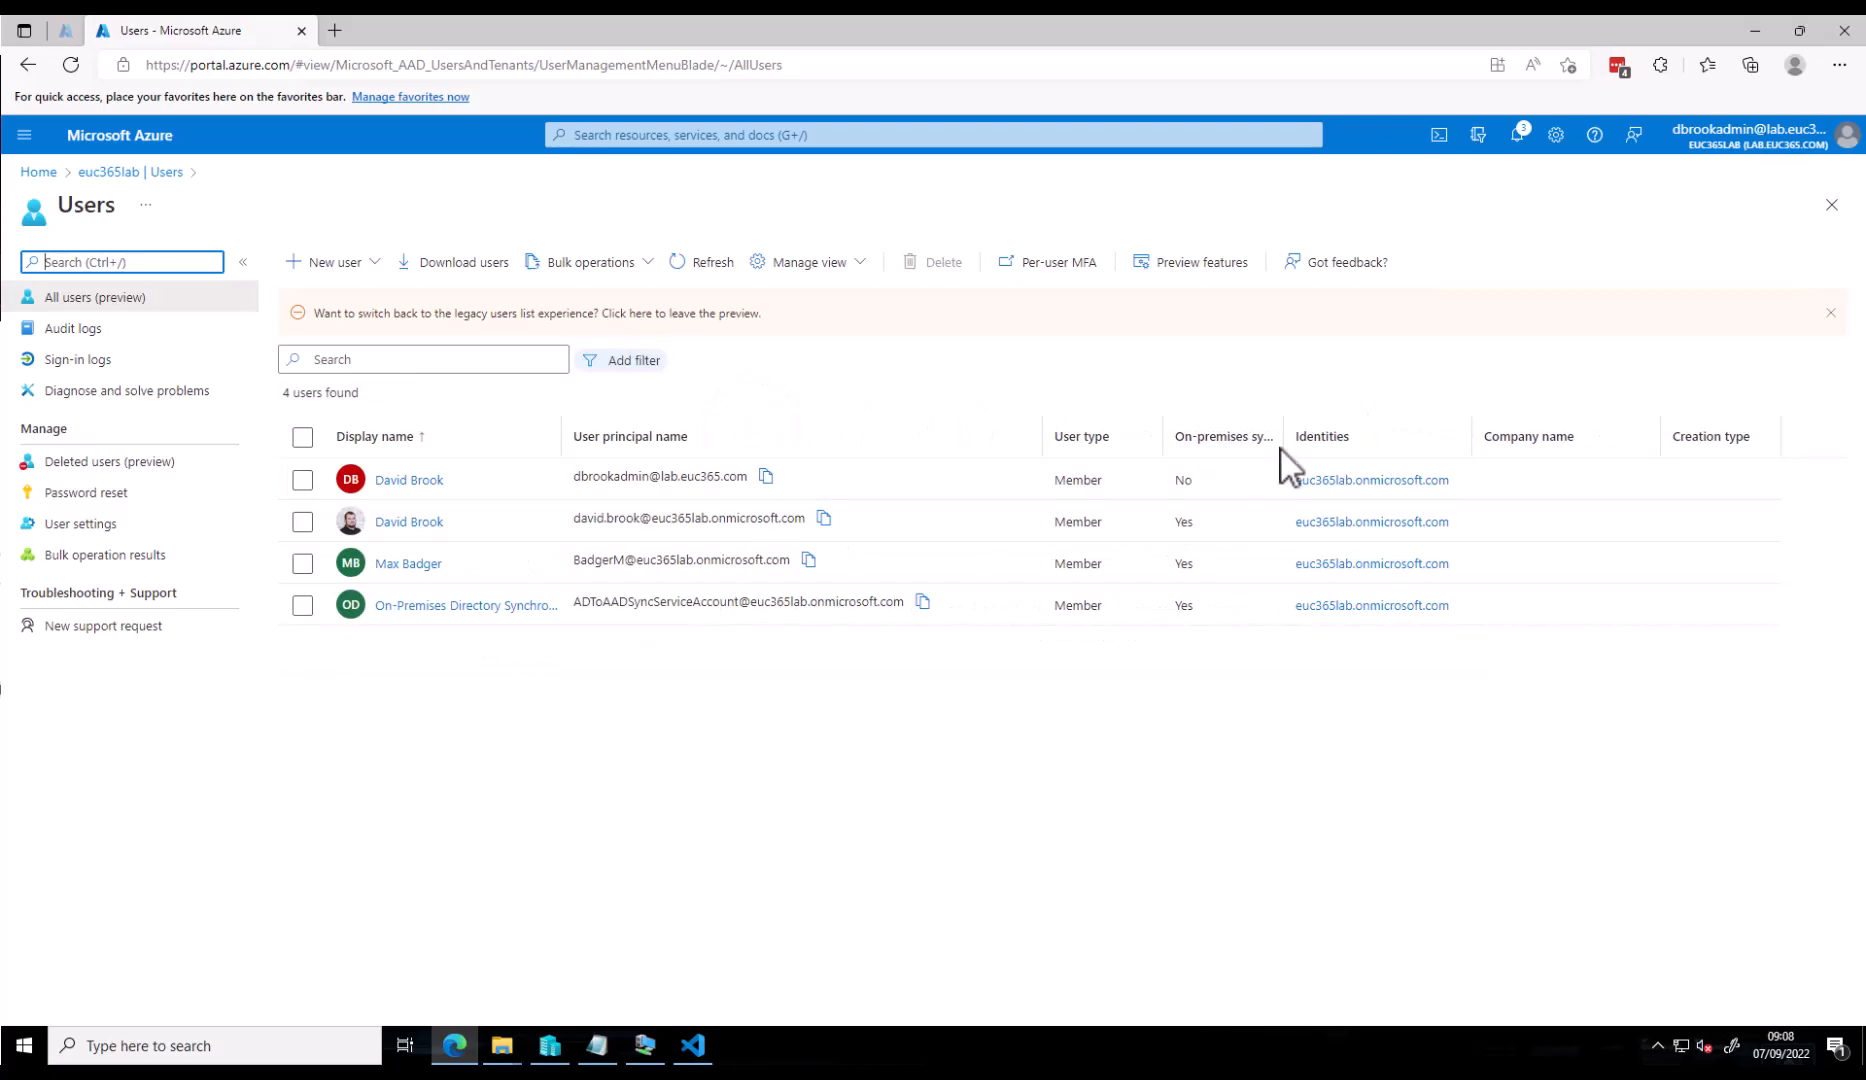
{"action": "double_click", "coordinate": [1178, 522]}
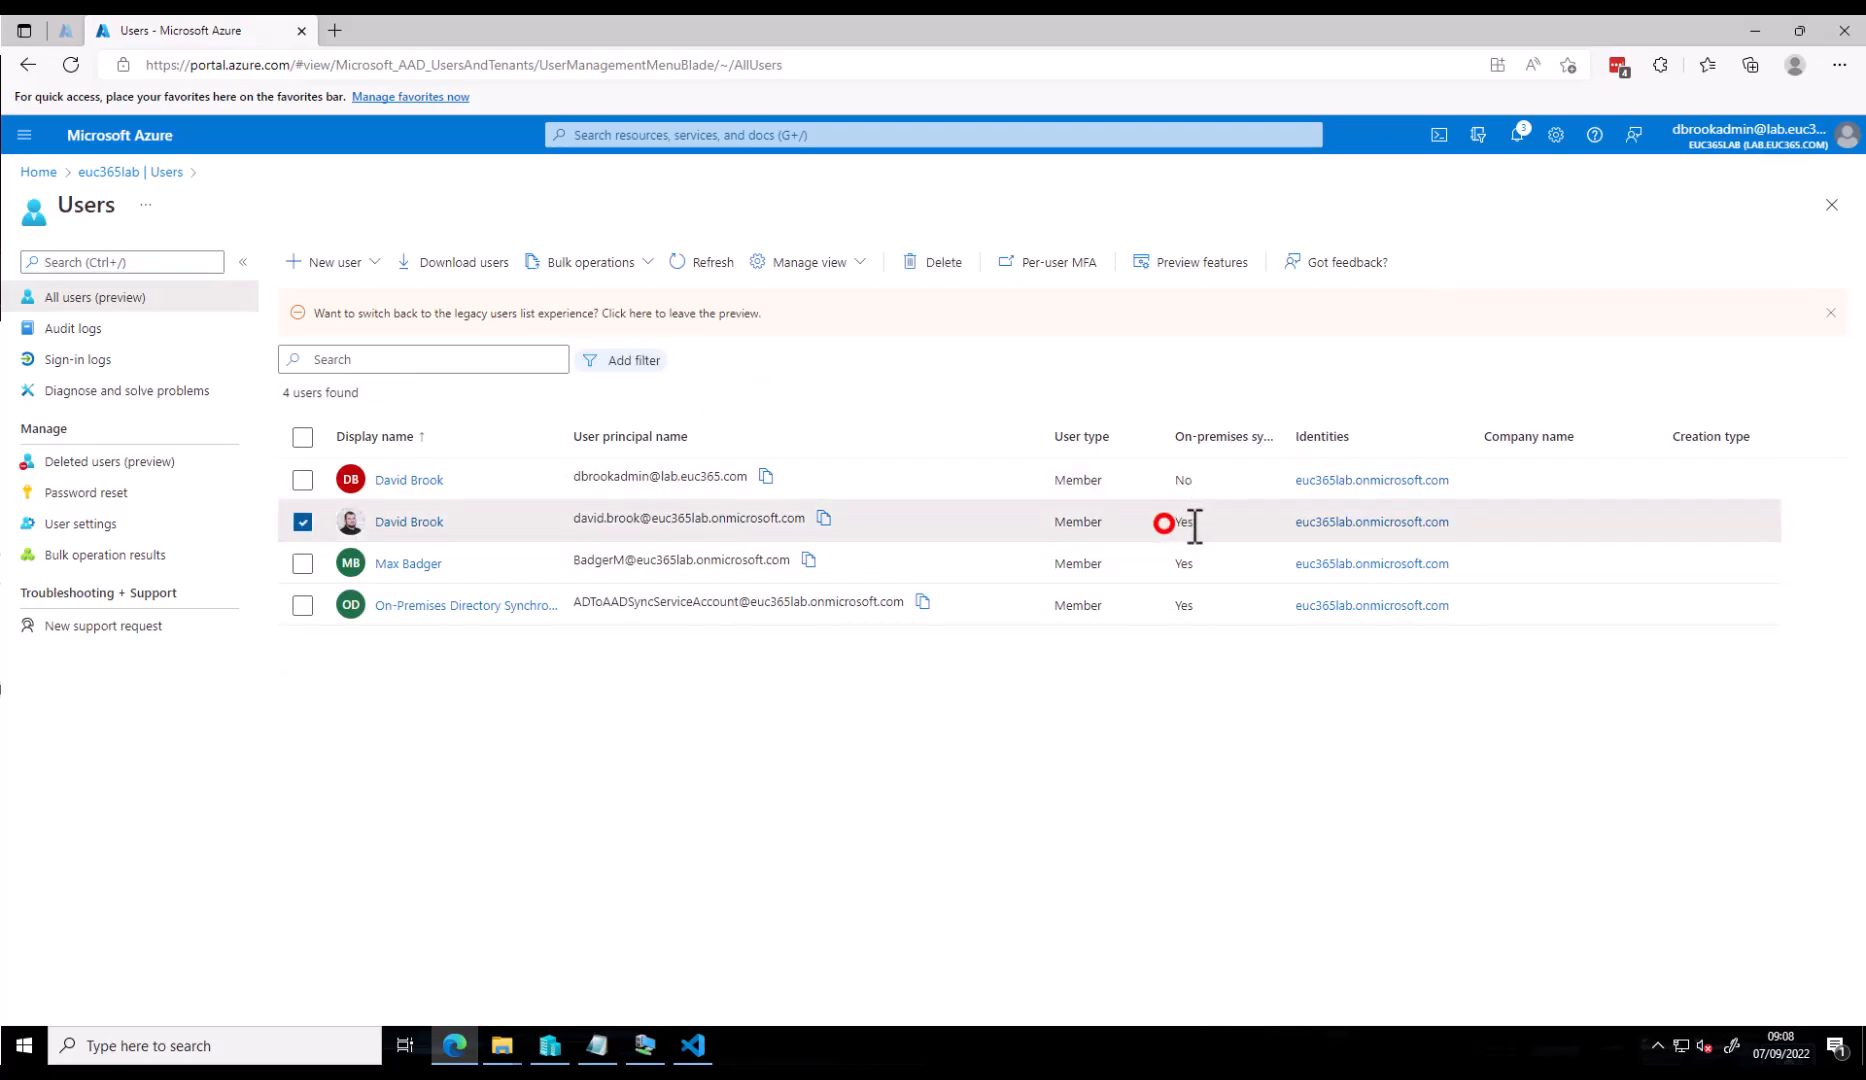
{"action": "left_click", "coordinate": [655, 518]}
{"action": "left_click_drag", "start_coordinate": [655, 518], "coordinate": [820, 517]}
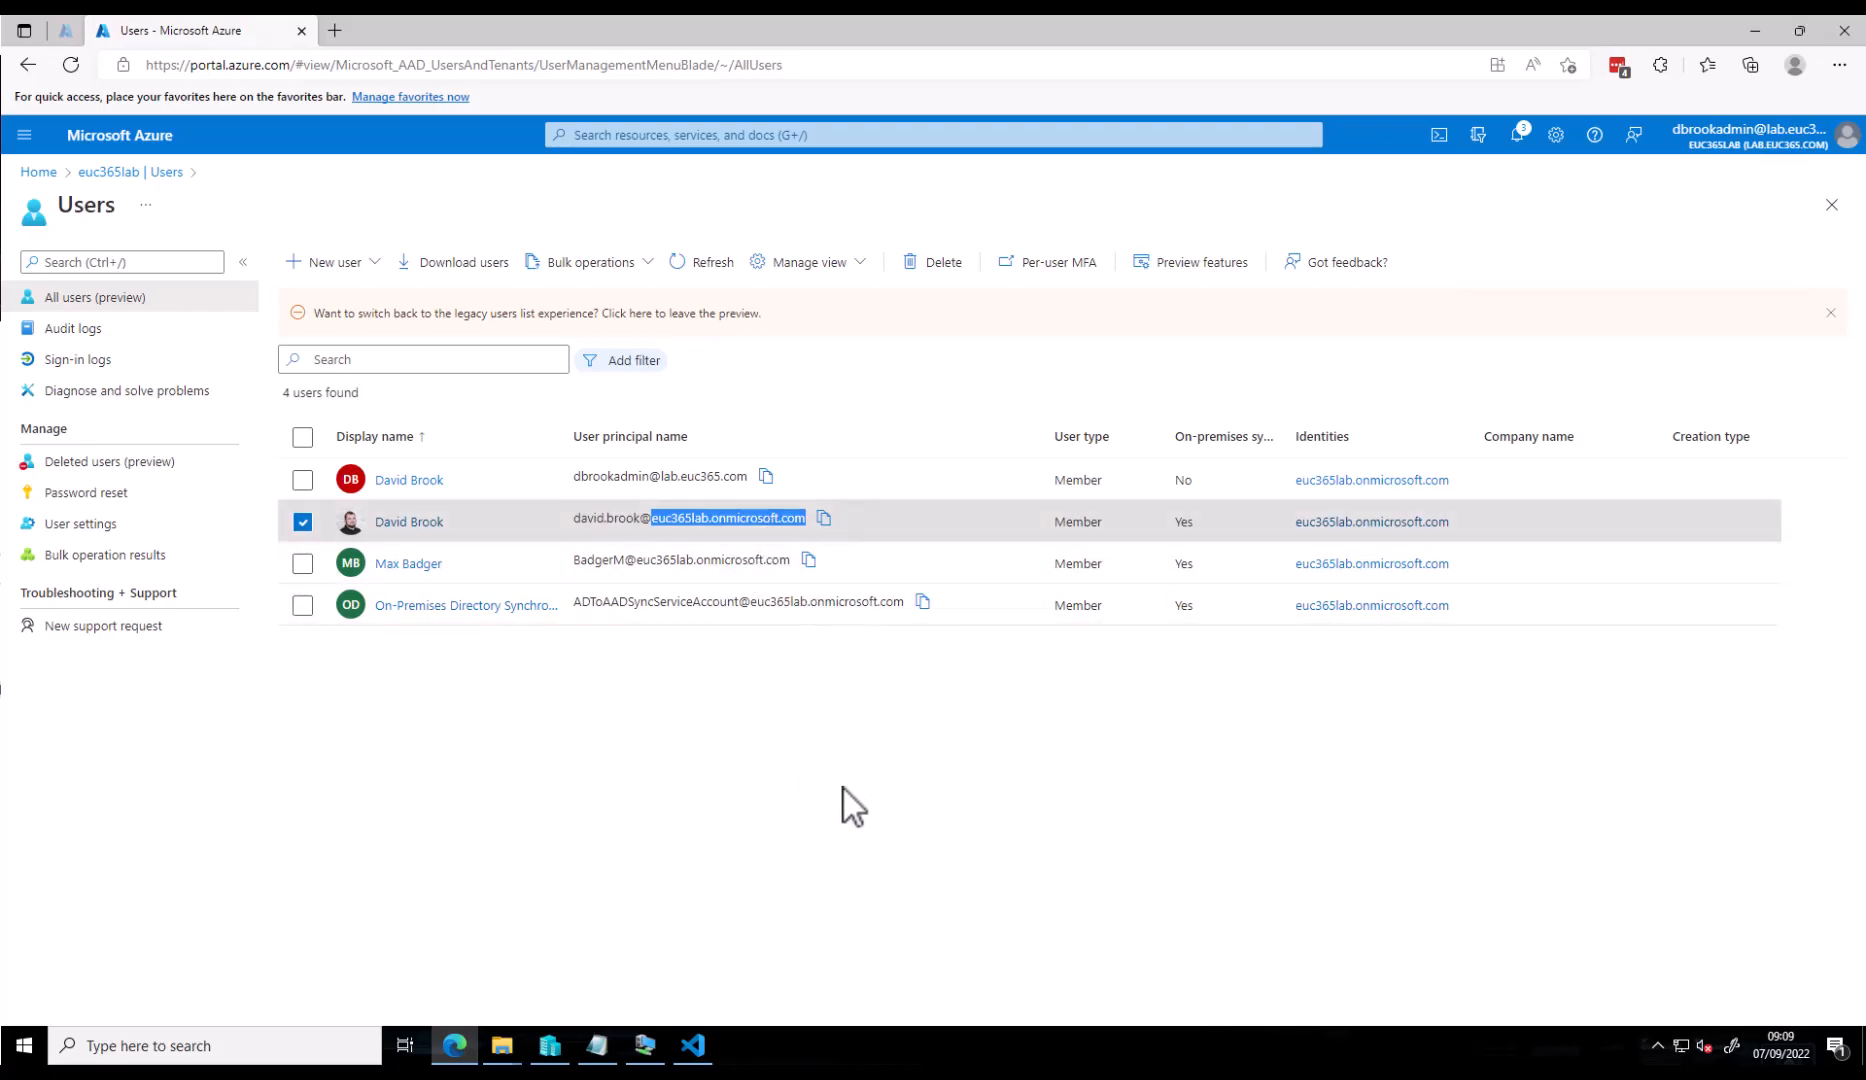
{"action": "left_click", "coordinate": [821, 770]}
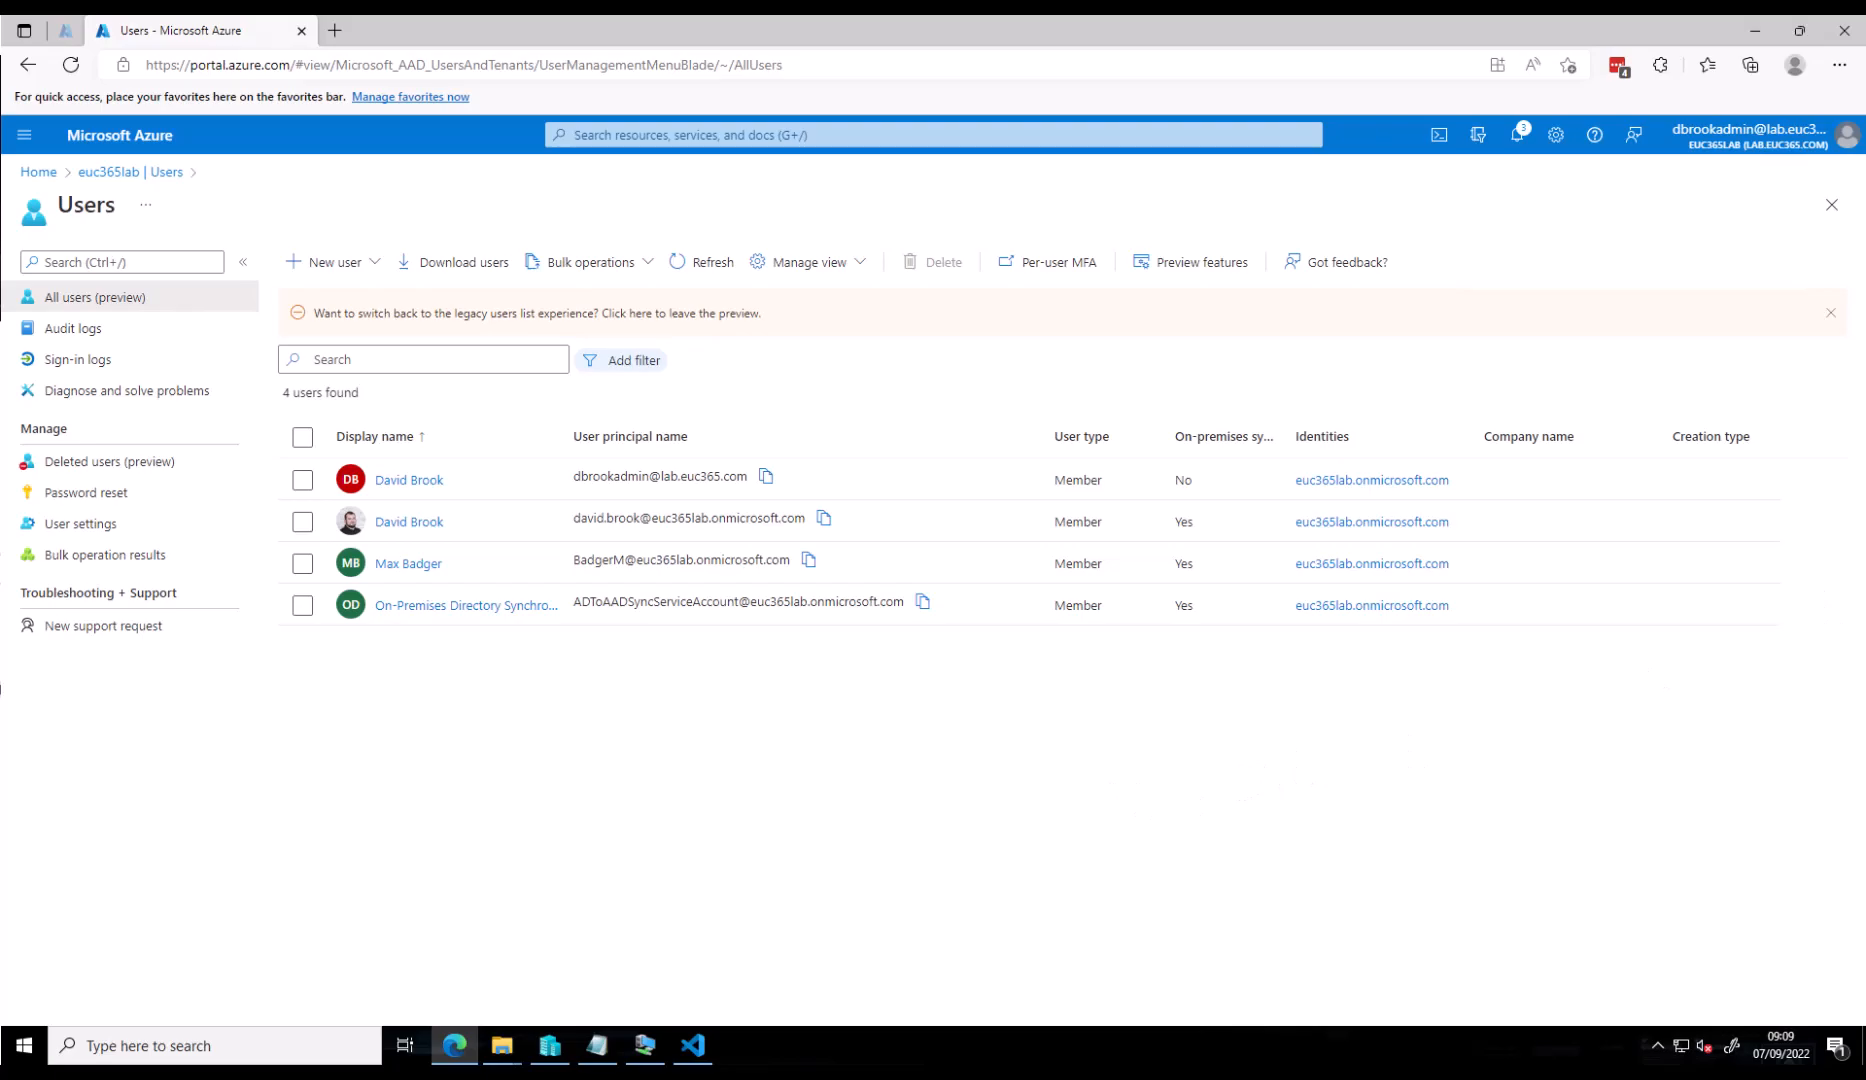
- Check the standard user's available UPN suffixes on the Account tab, leaving them unchanged
{"action": "left_click", "coordinate": [645, 1045]}
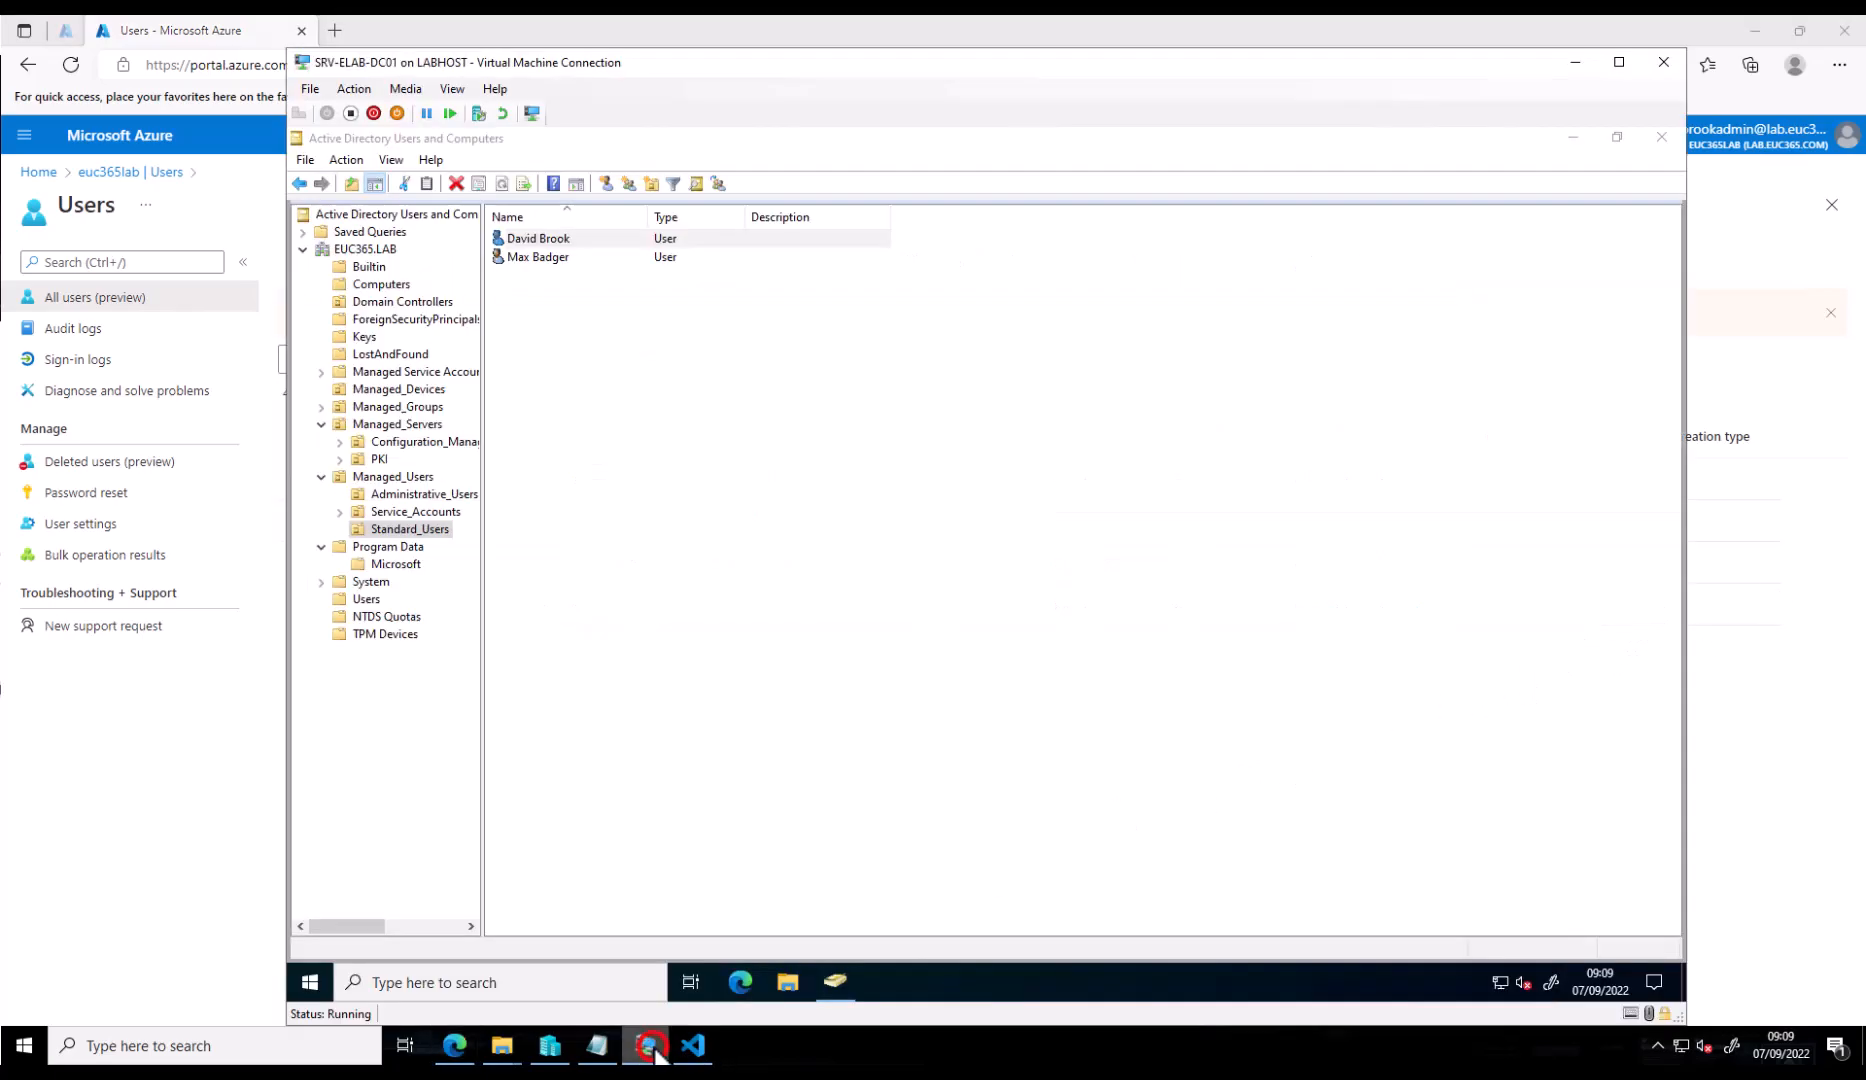
{"action": "double_click", "coordinate": [560, 242]}
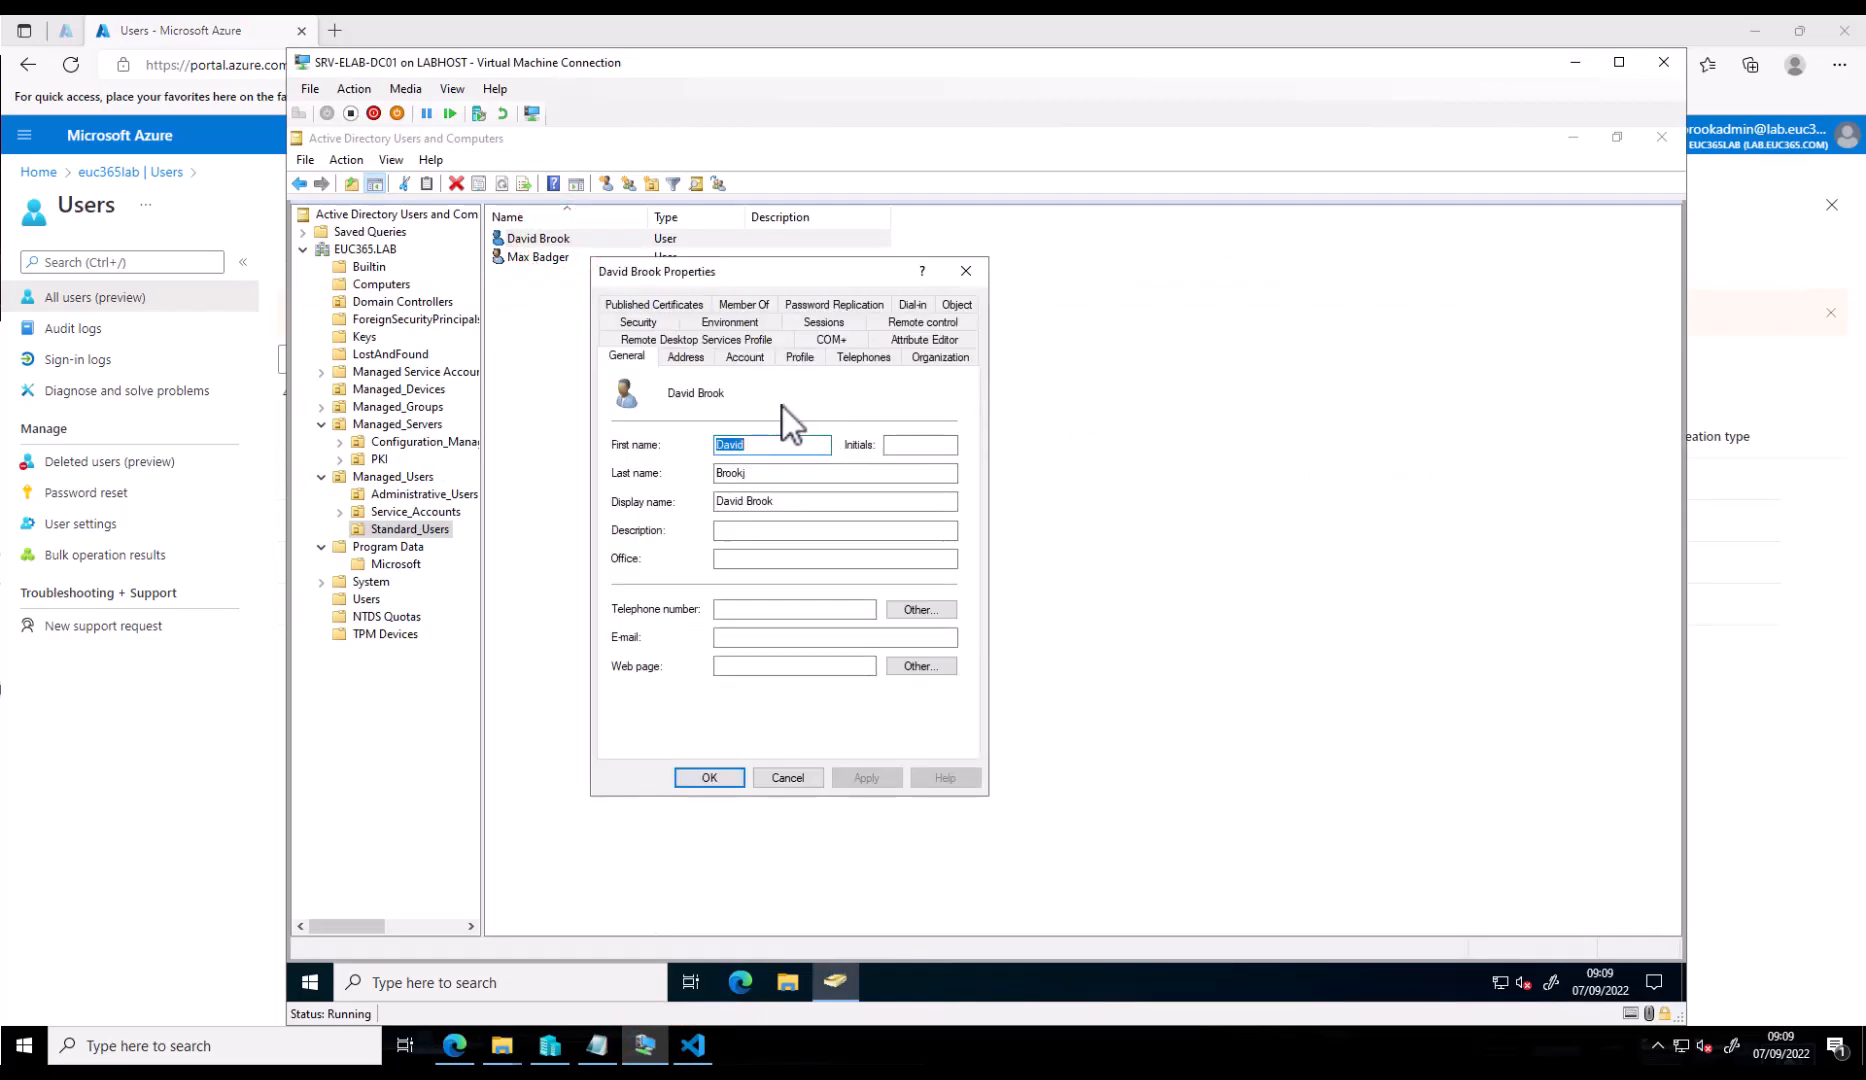
{"action": "left_click", "coordinate": [748, 359]}
{"action": "left_click", "coordinate": [894, 404]}
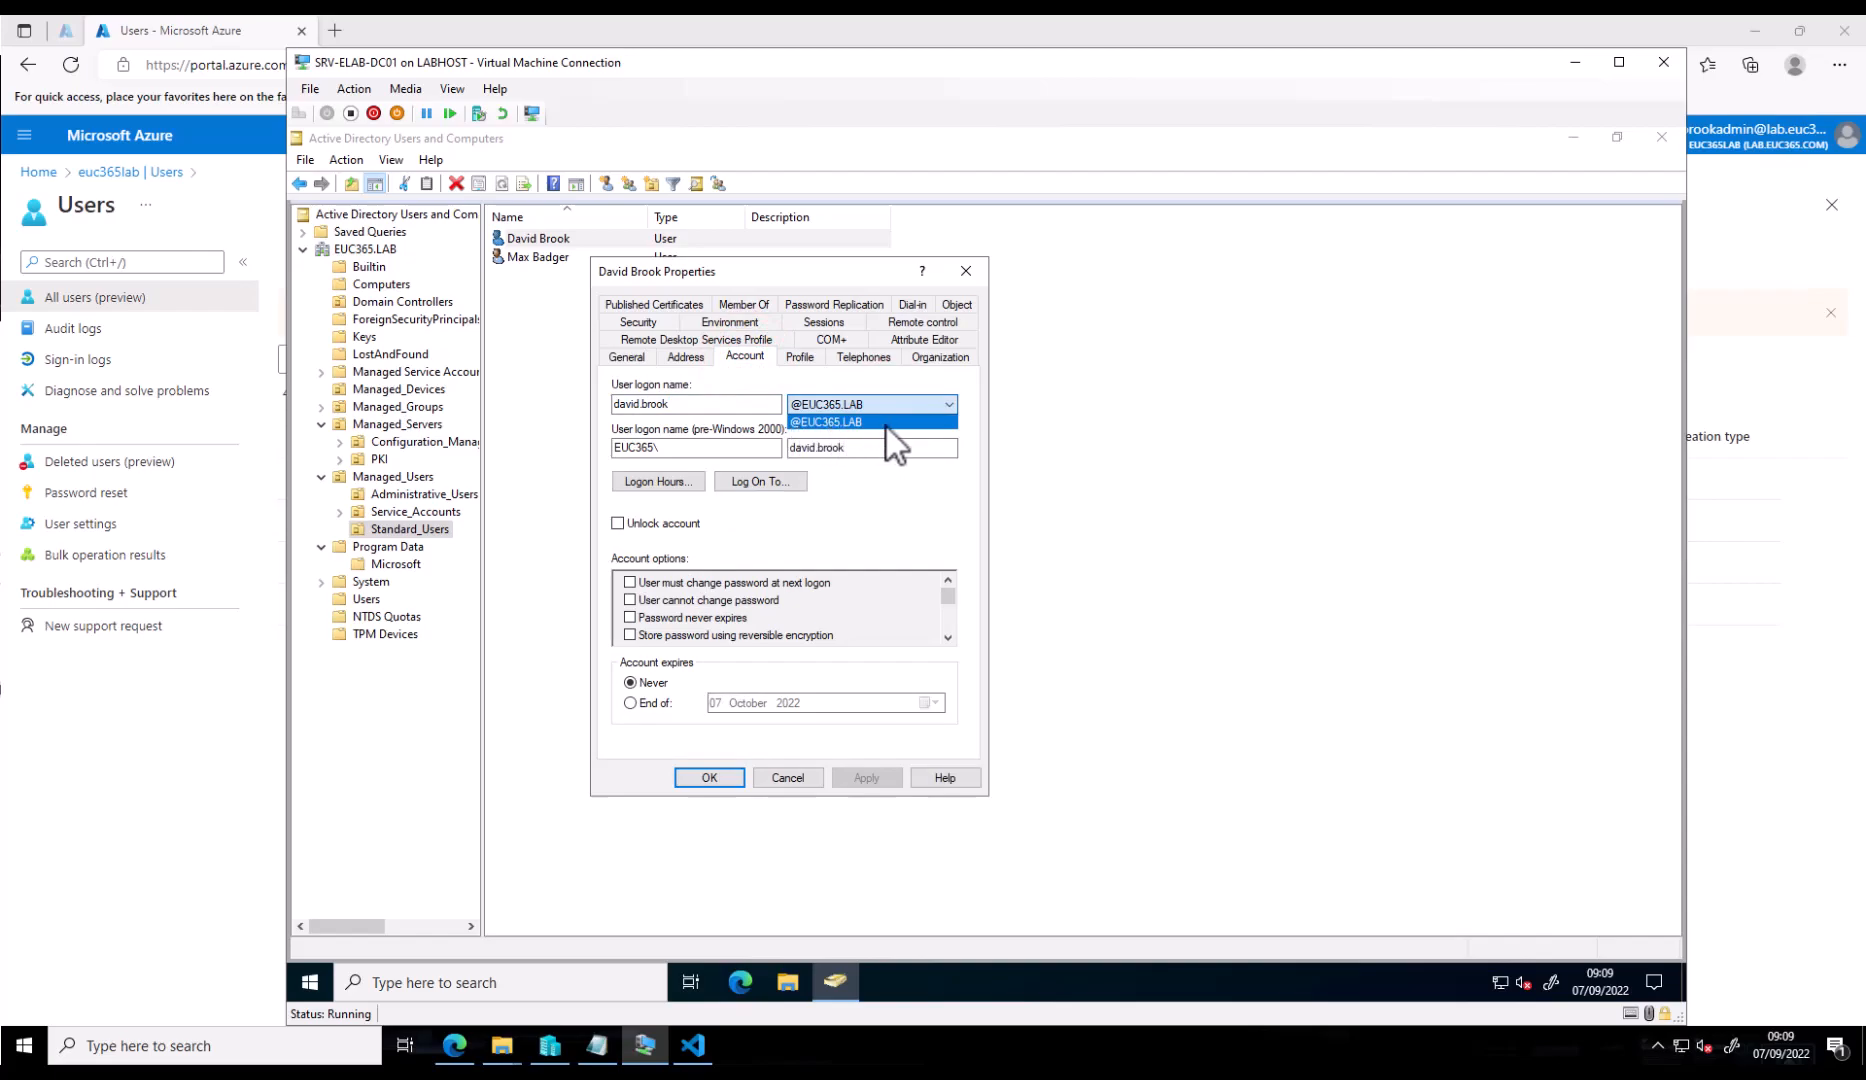
{"action": "left_click", "coordinate": [883, 519]}
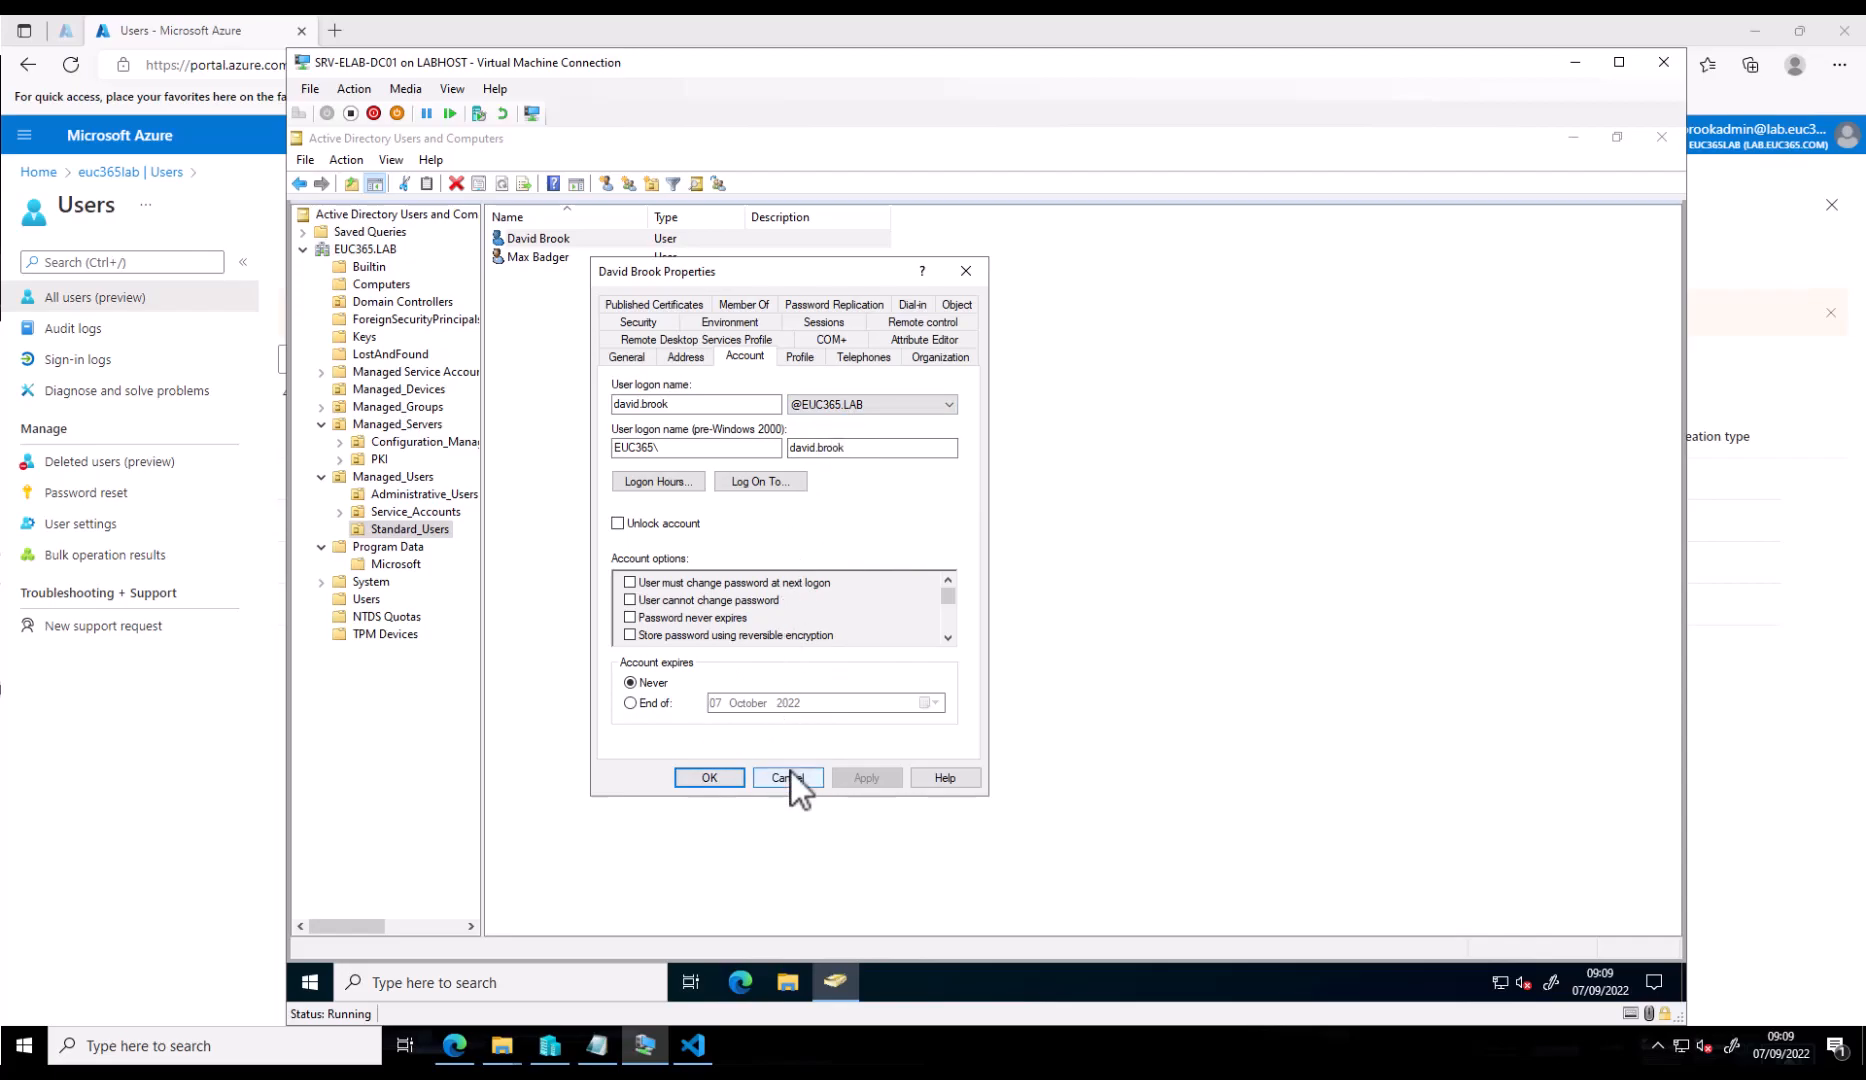
{"action": "left_click", "coordinate": [743, 776]}
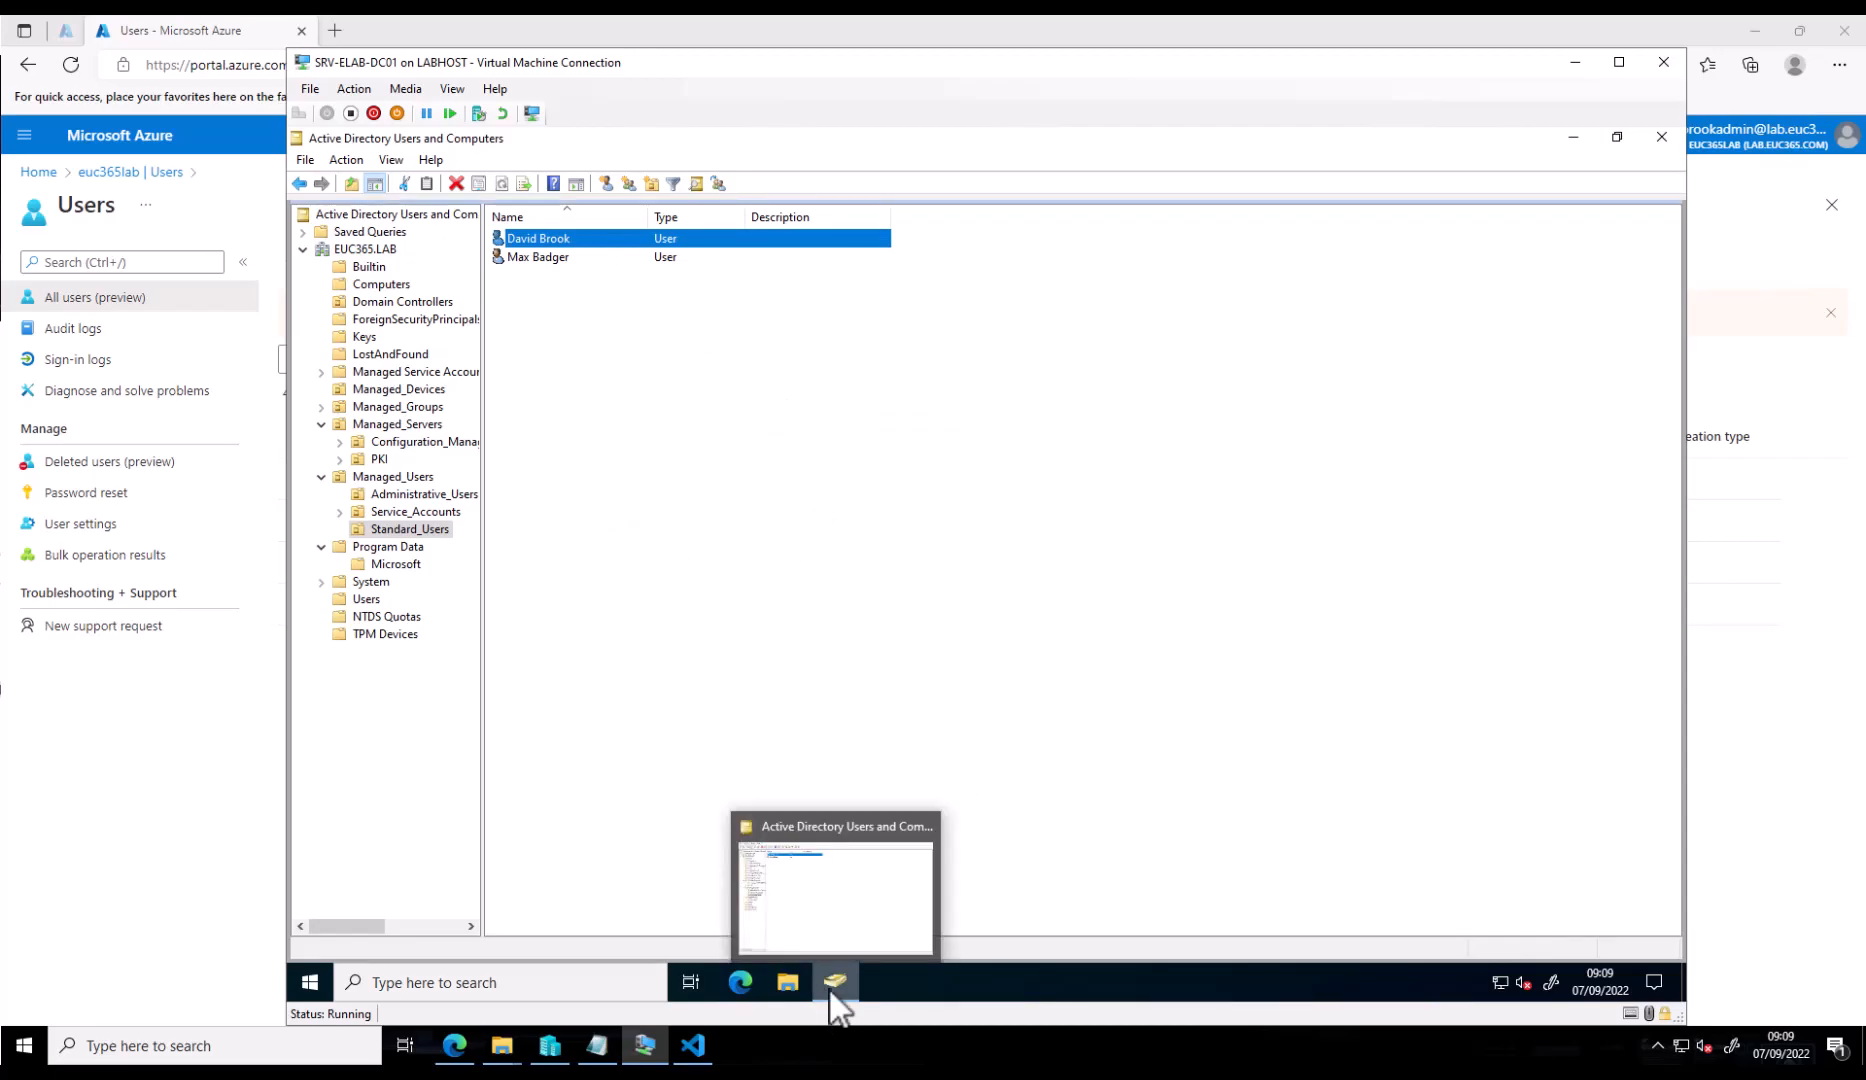
- Launch Active Directory Domains and Trusts from Windows Administrative Tools
{"action": "left_click", "coordinate": [308, 984]}
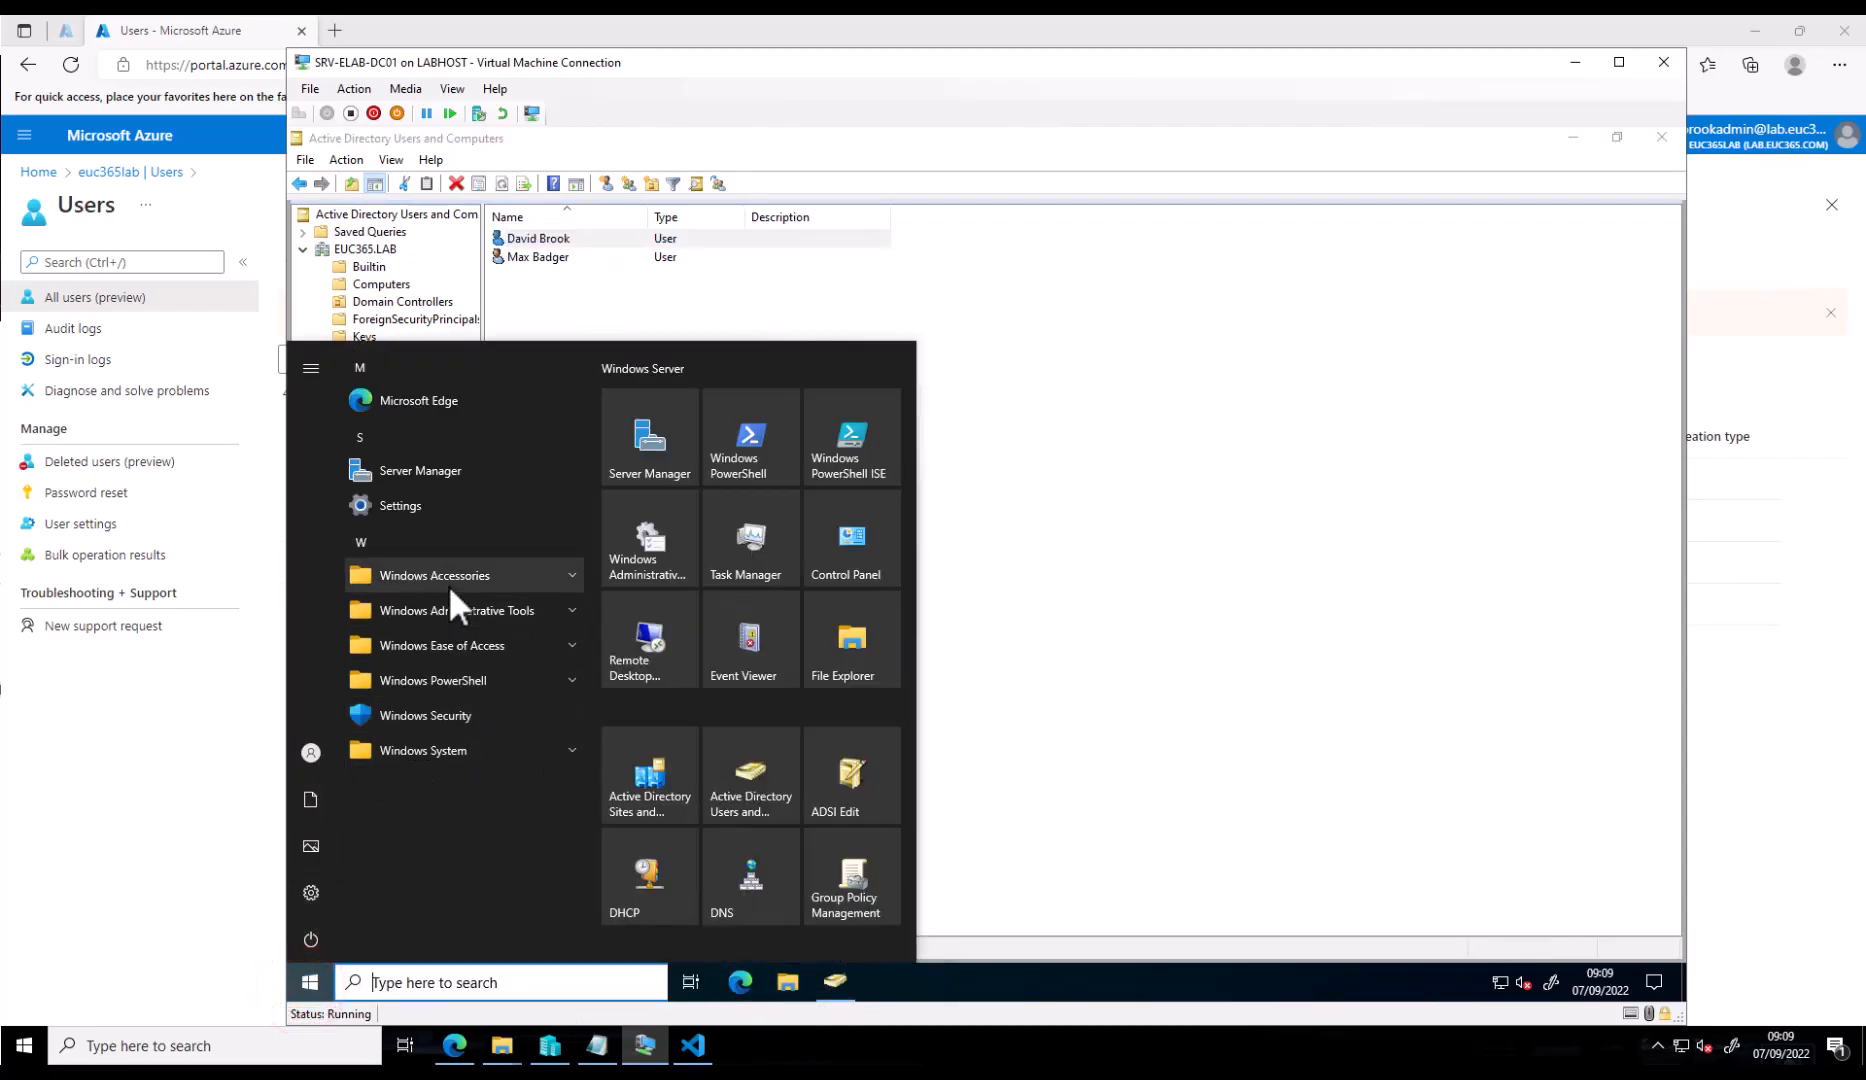
{"action": "left_click", "coordinate": [494, 609]}
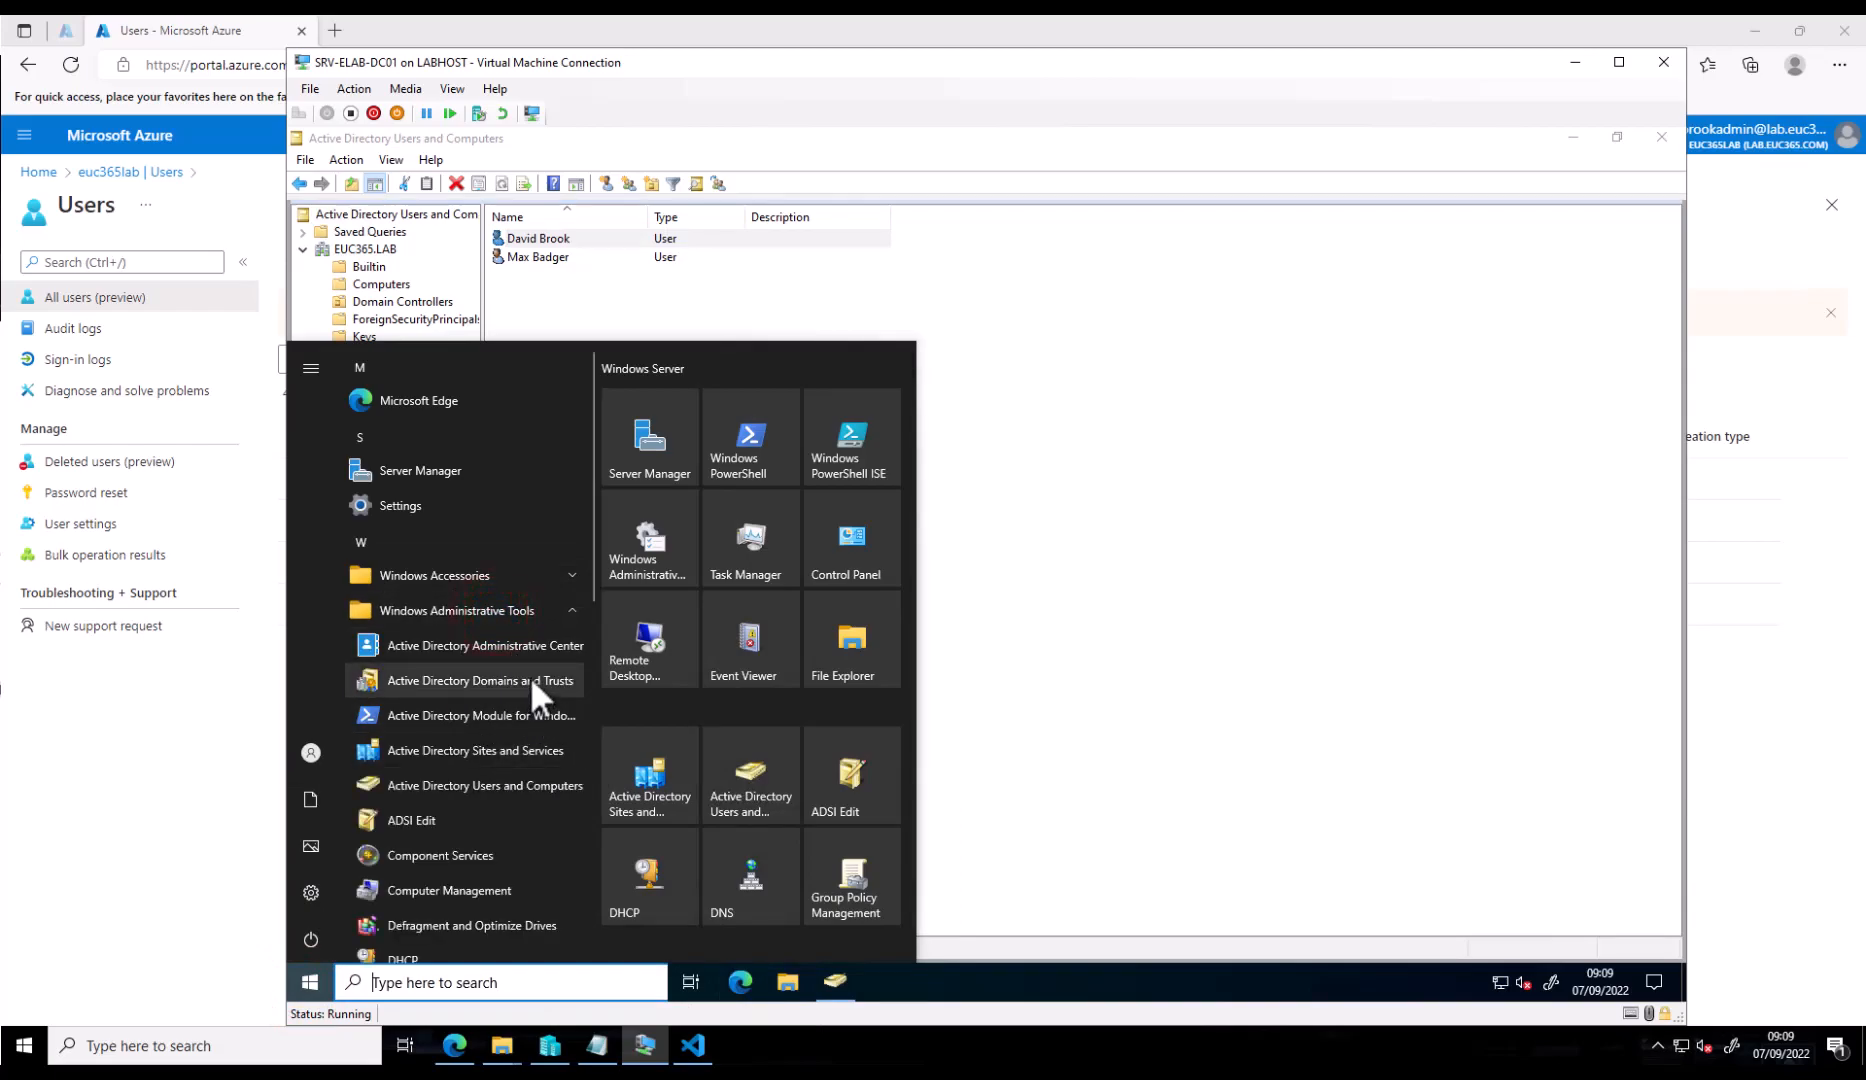
{"action": "left_click", "coordinate": [531, 678]}
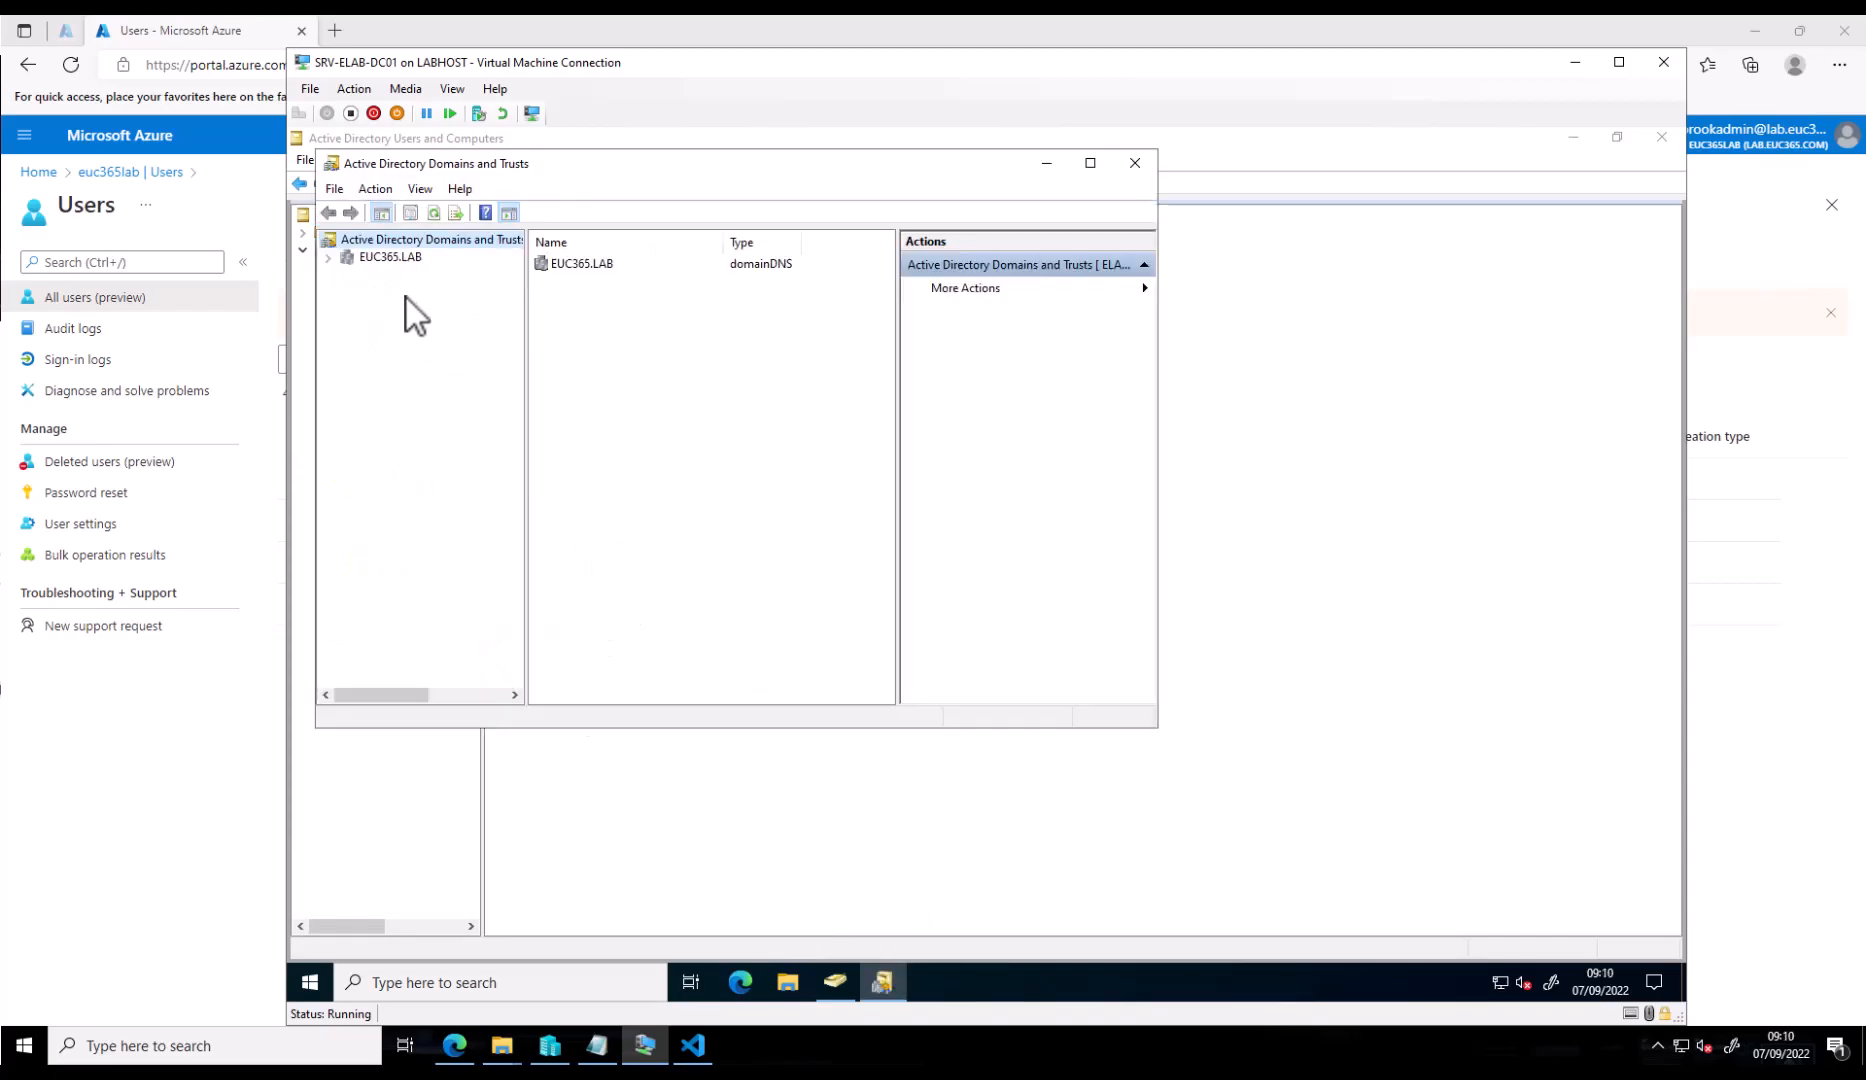
- Add lab.euc365.com as an alternative UPN suffix in the forest's properties
{"action": "right_click", "coordinate": [427, 241]}
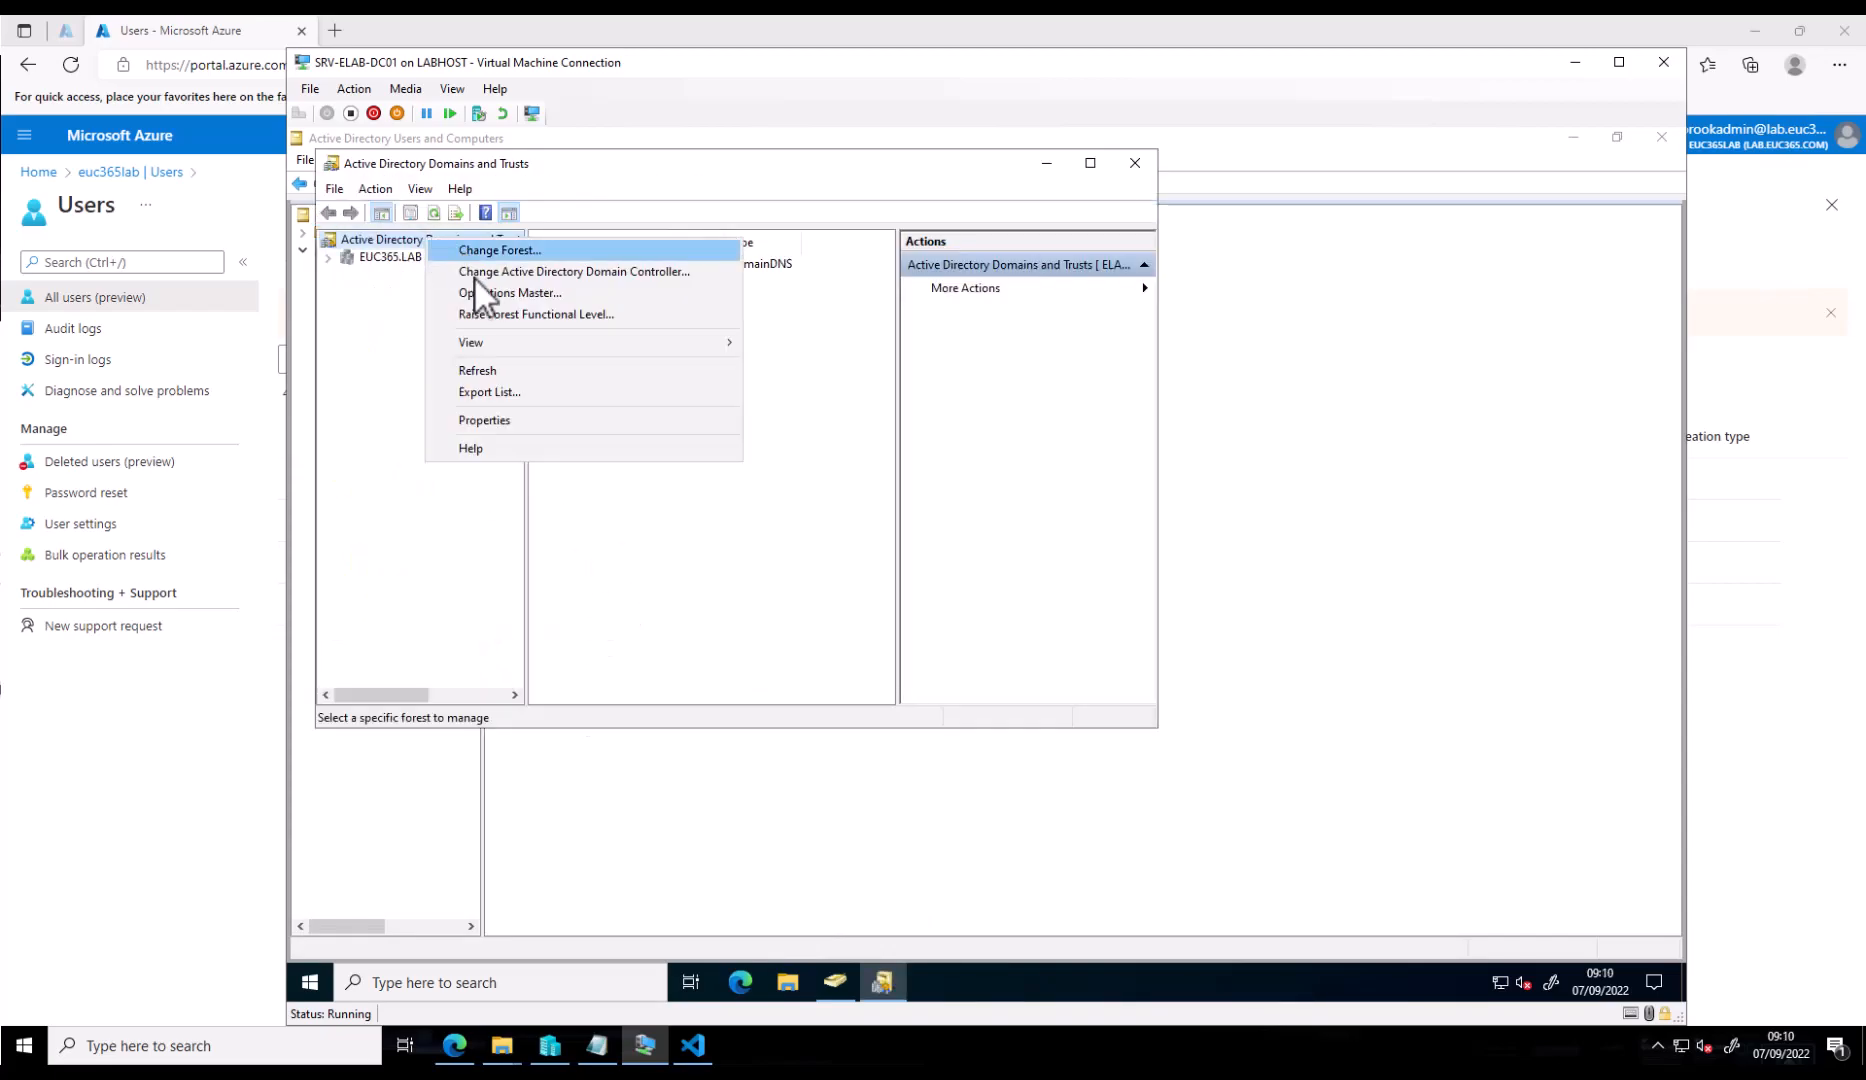
{"action": "left_click", "coordinate": [505, 420]}
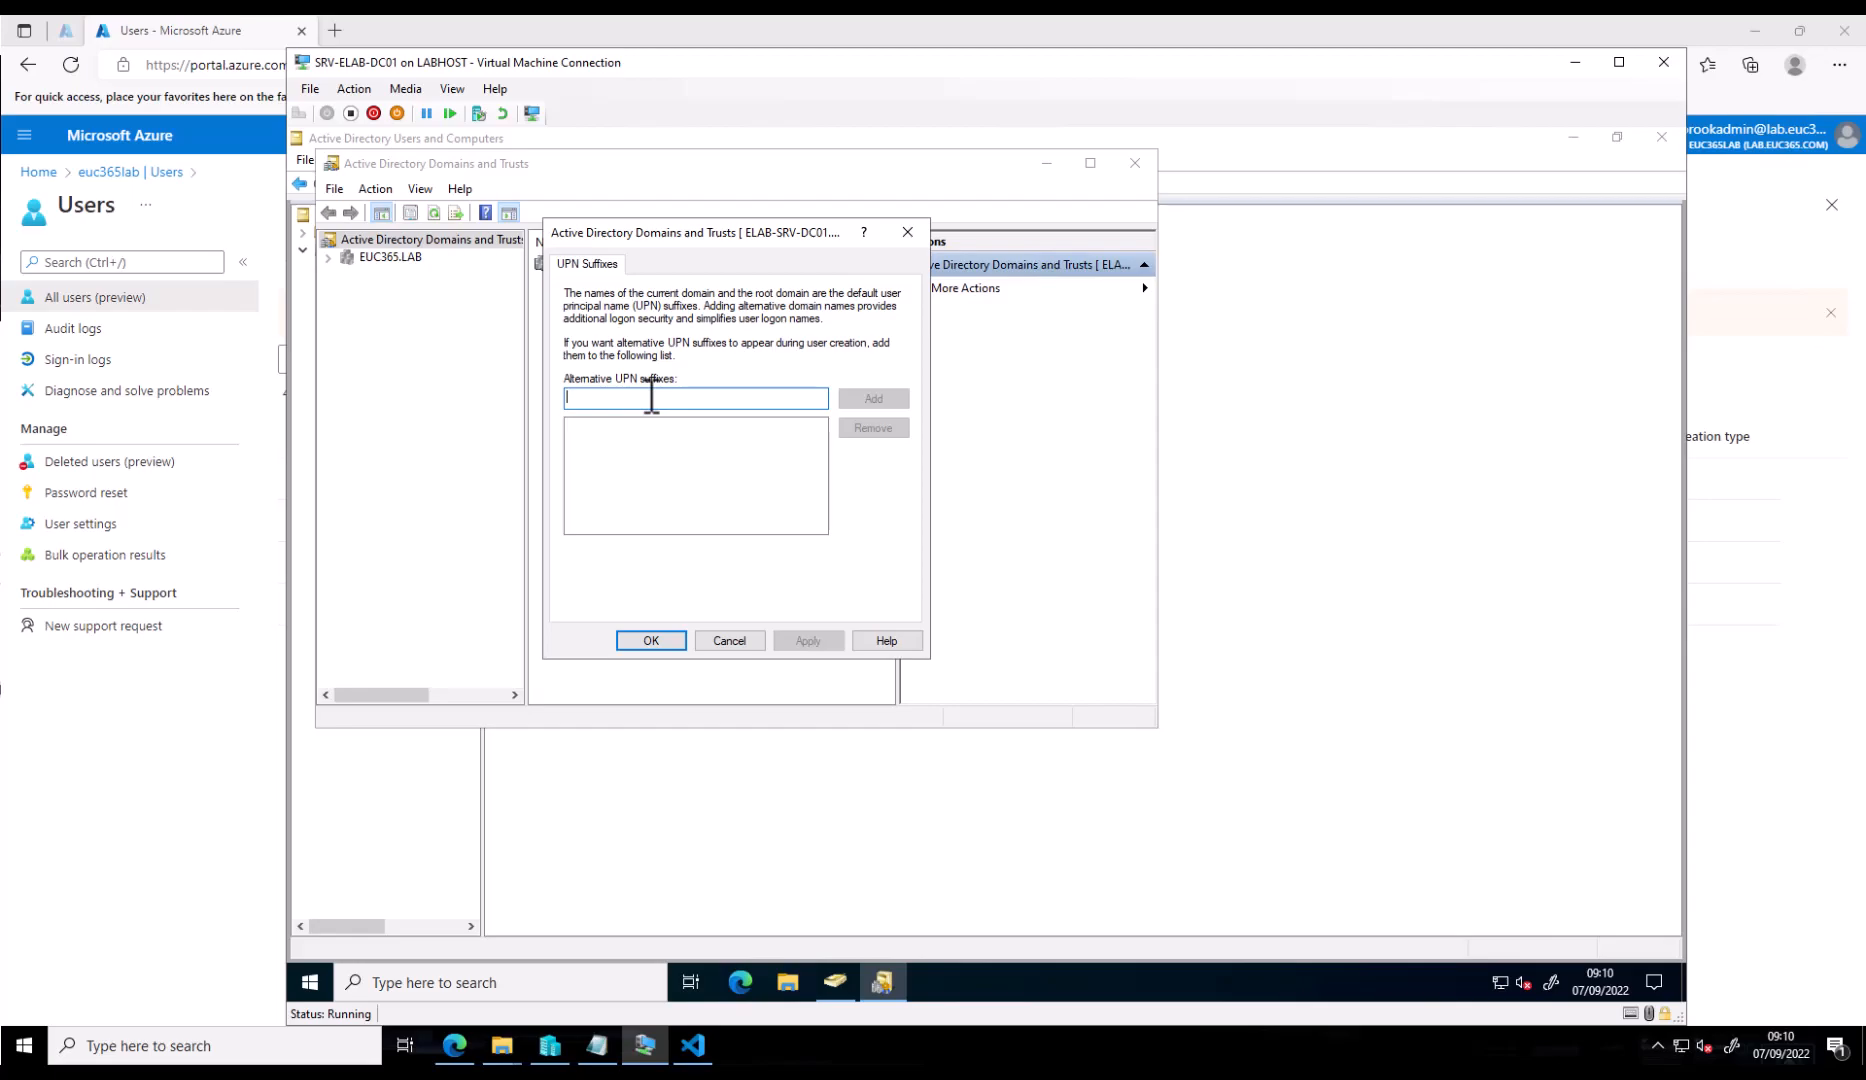
{"action": "type", "text": "lab.e"}
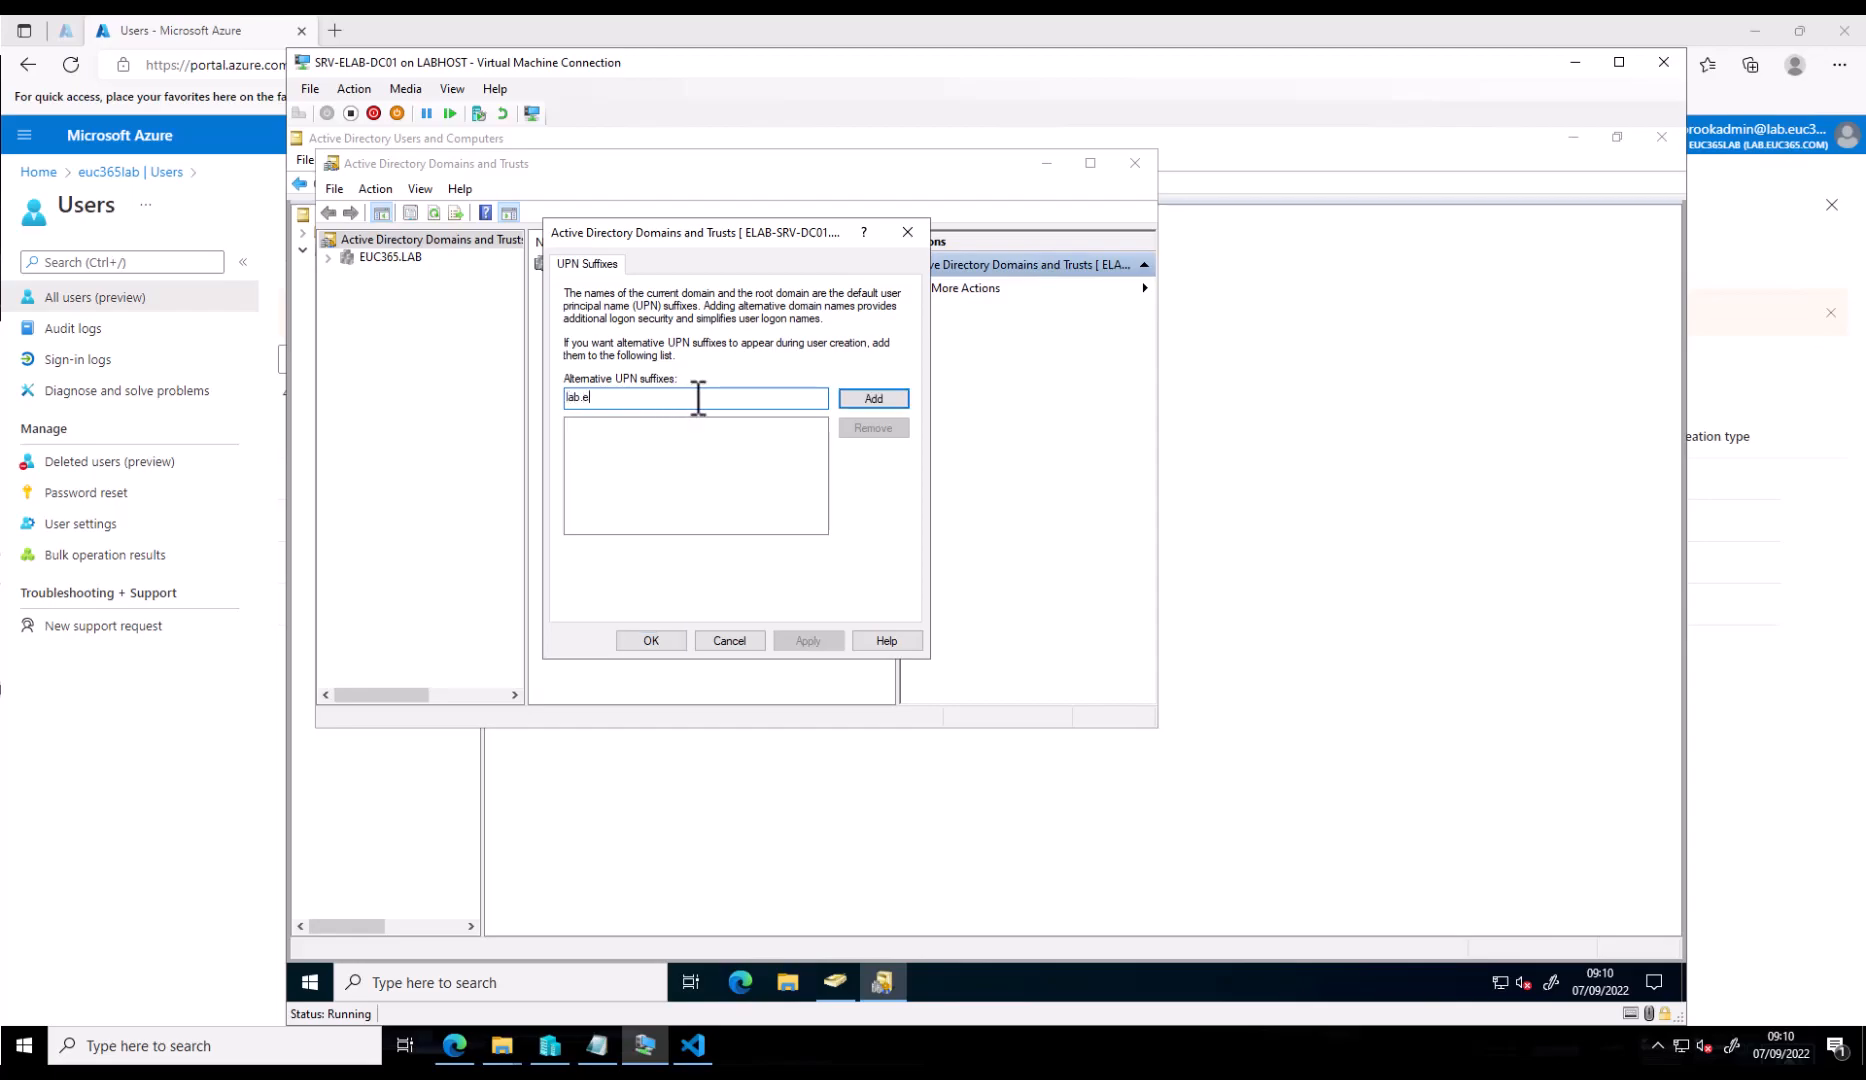
{"action": "type", "text": "uc365.com"}
{"action": "left_click", "coordinate": [861, 398]}
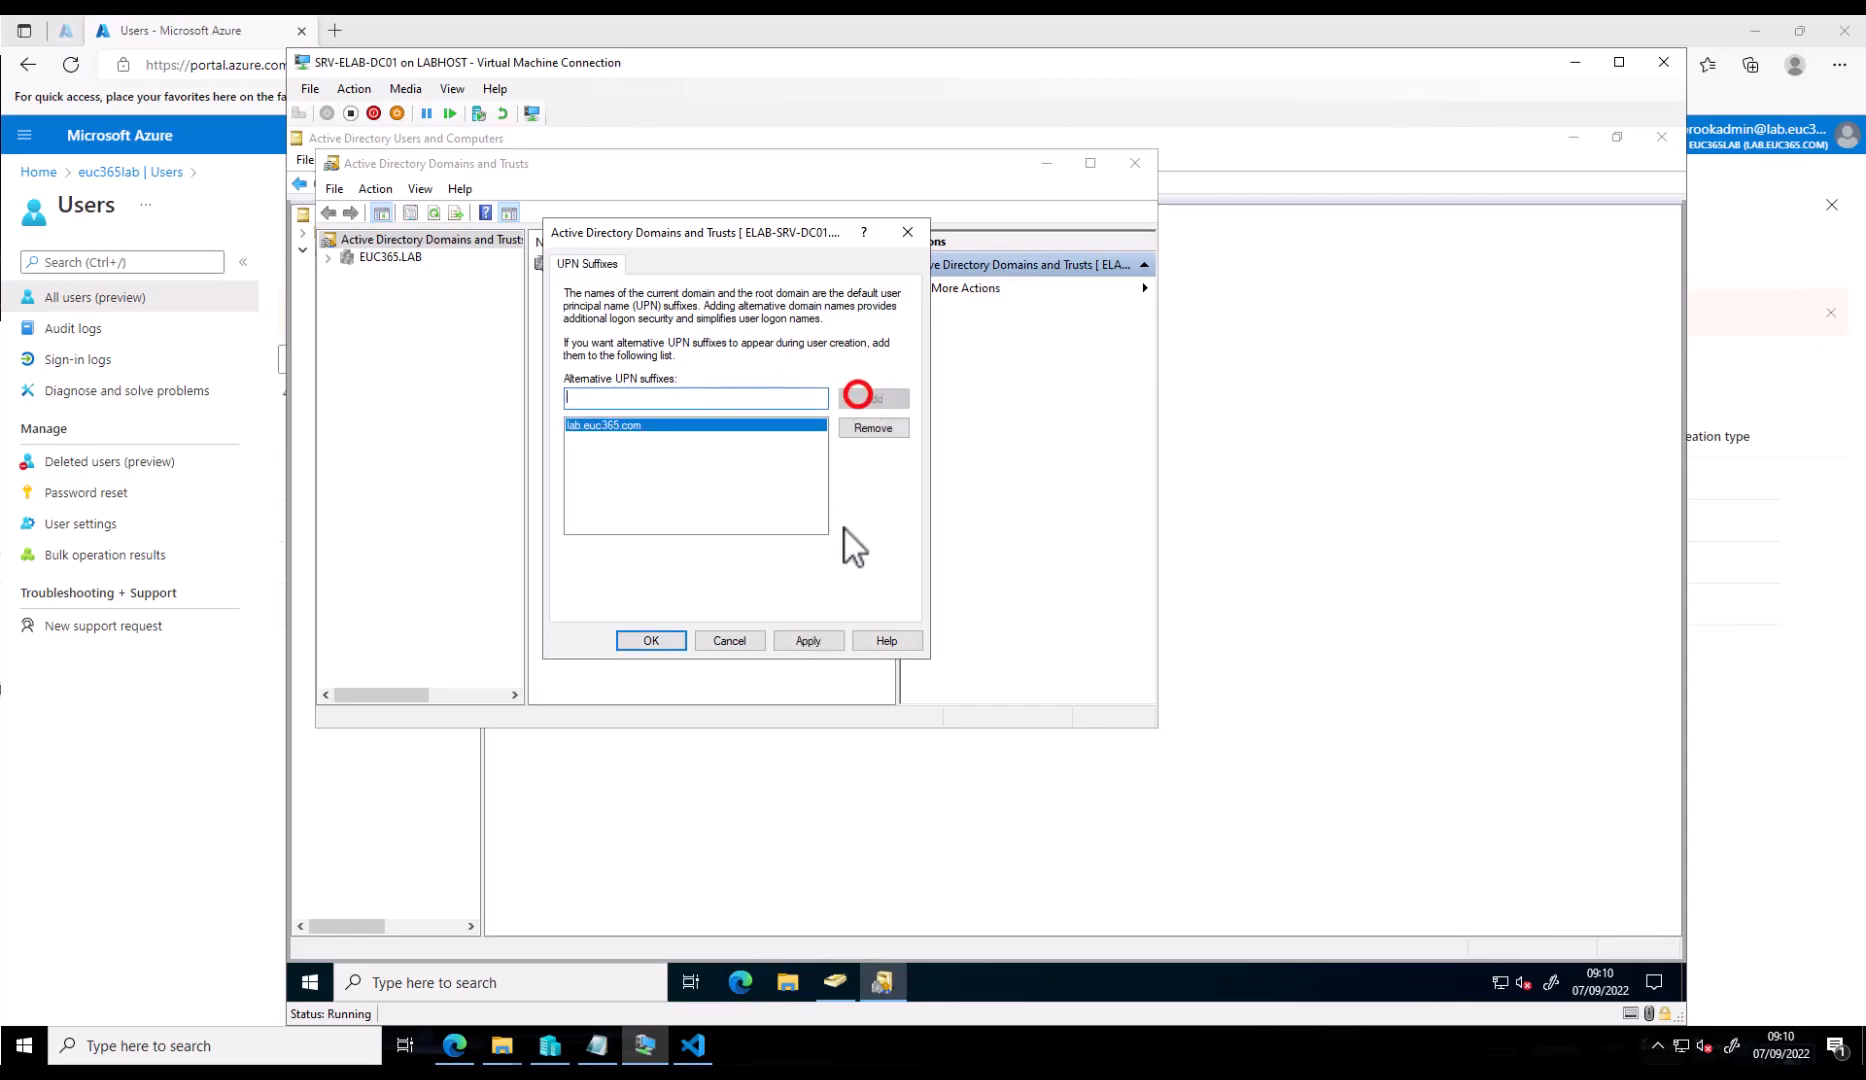
{"action": "left_click", "coordinate": [650, 640]}
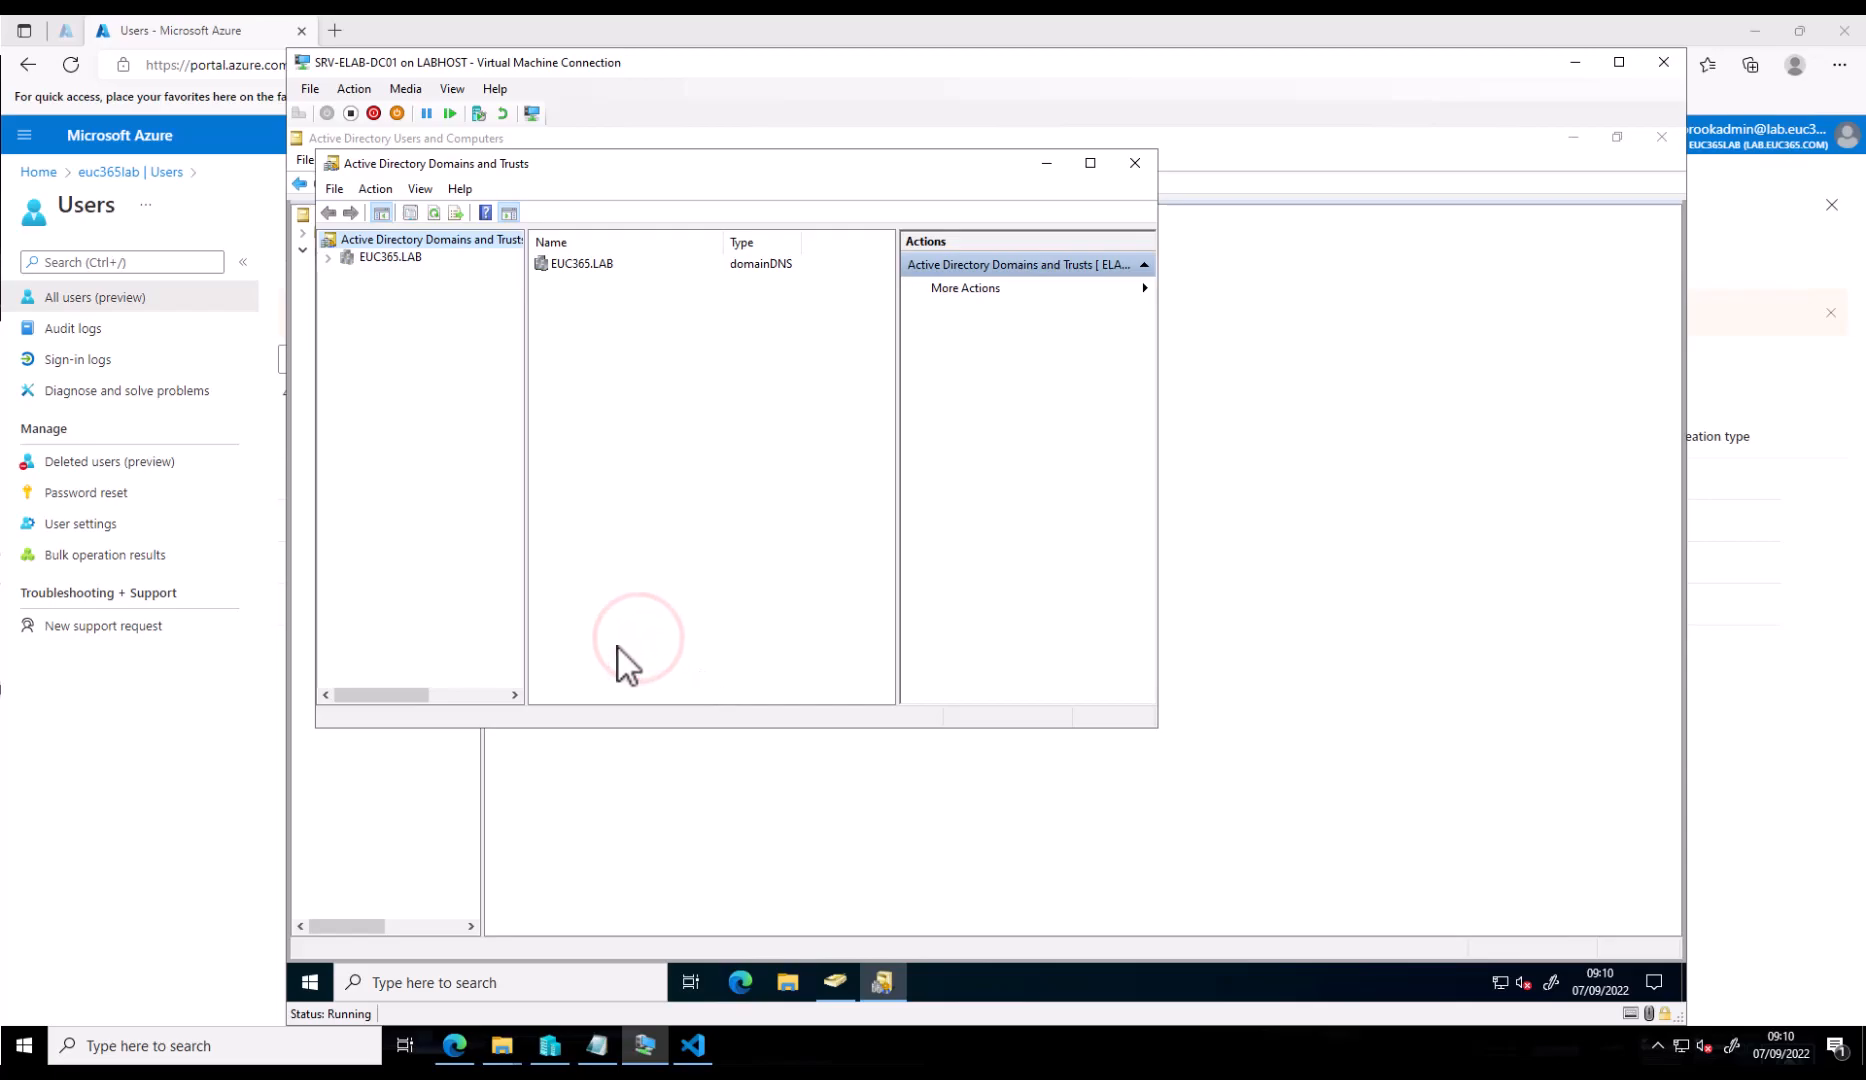
{"action": "left_click", "coordinate": [1355, 388]}
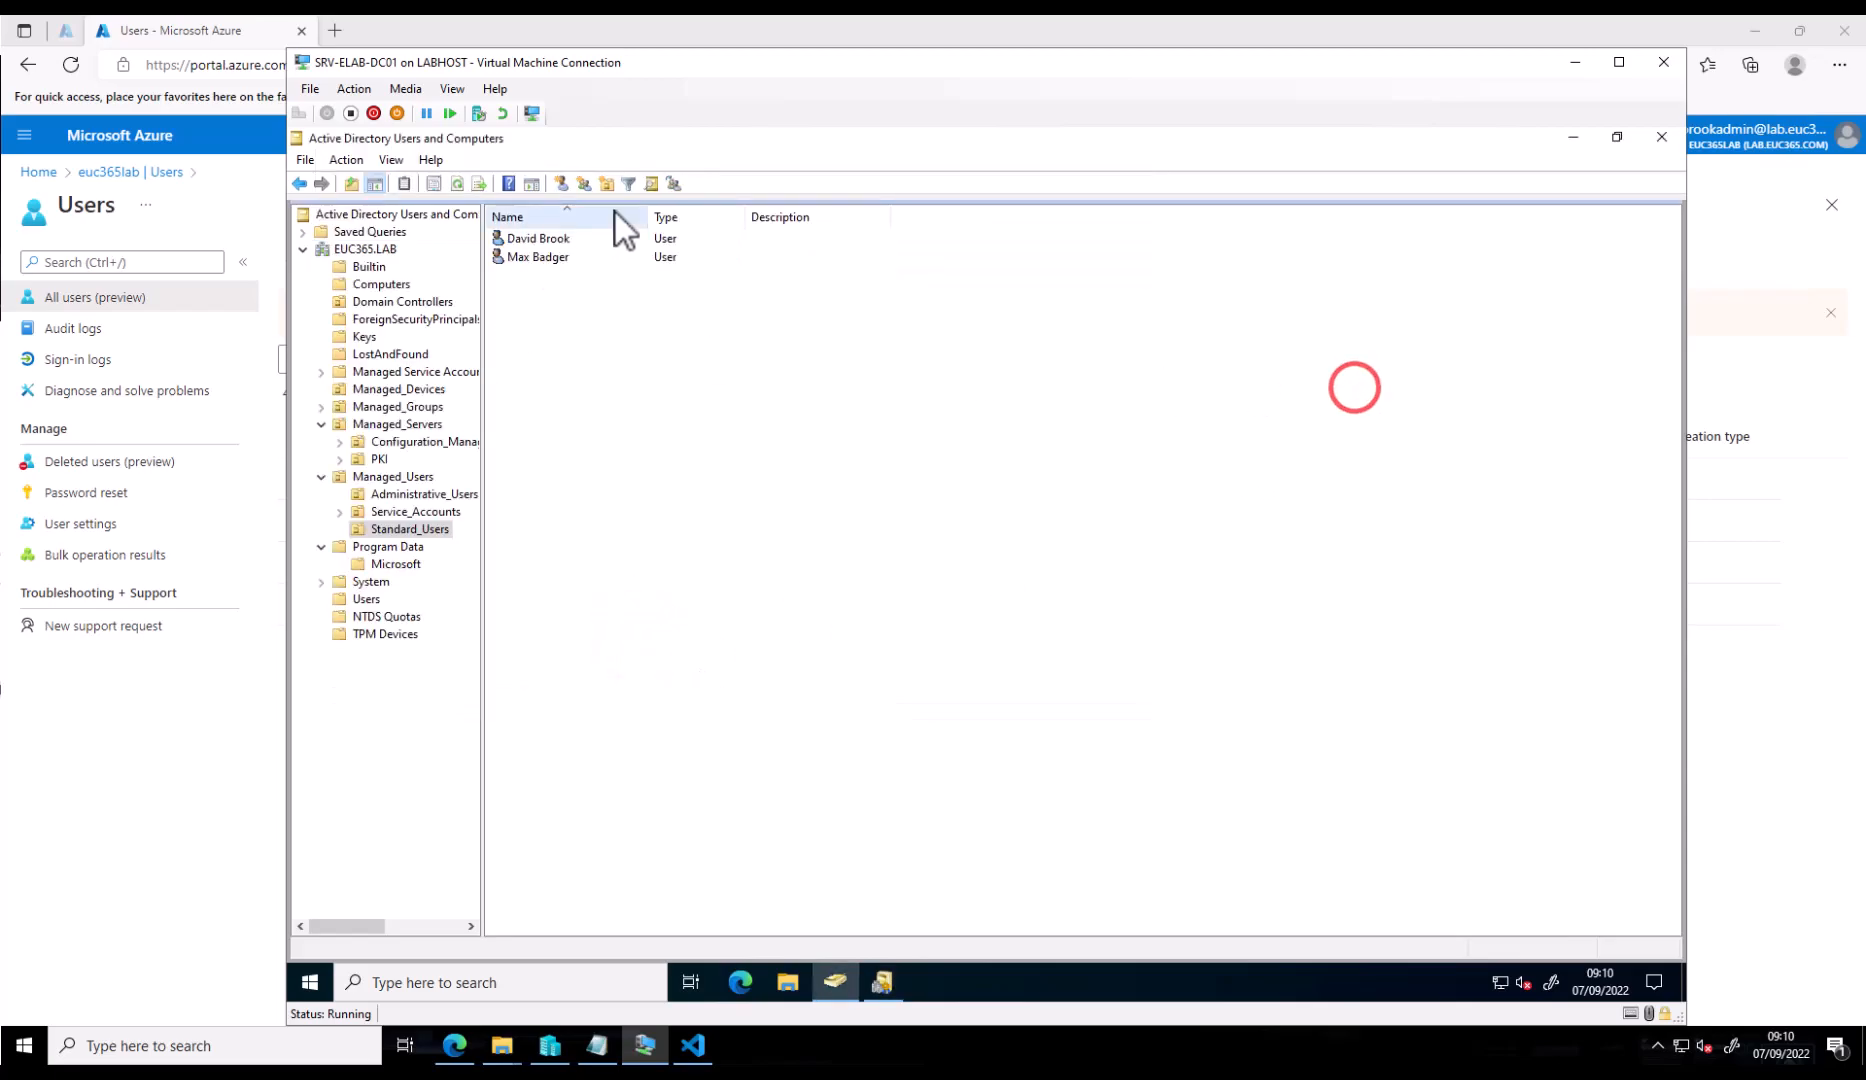
{"action": "double_click", "coordinate": [560, 243]}
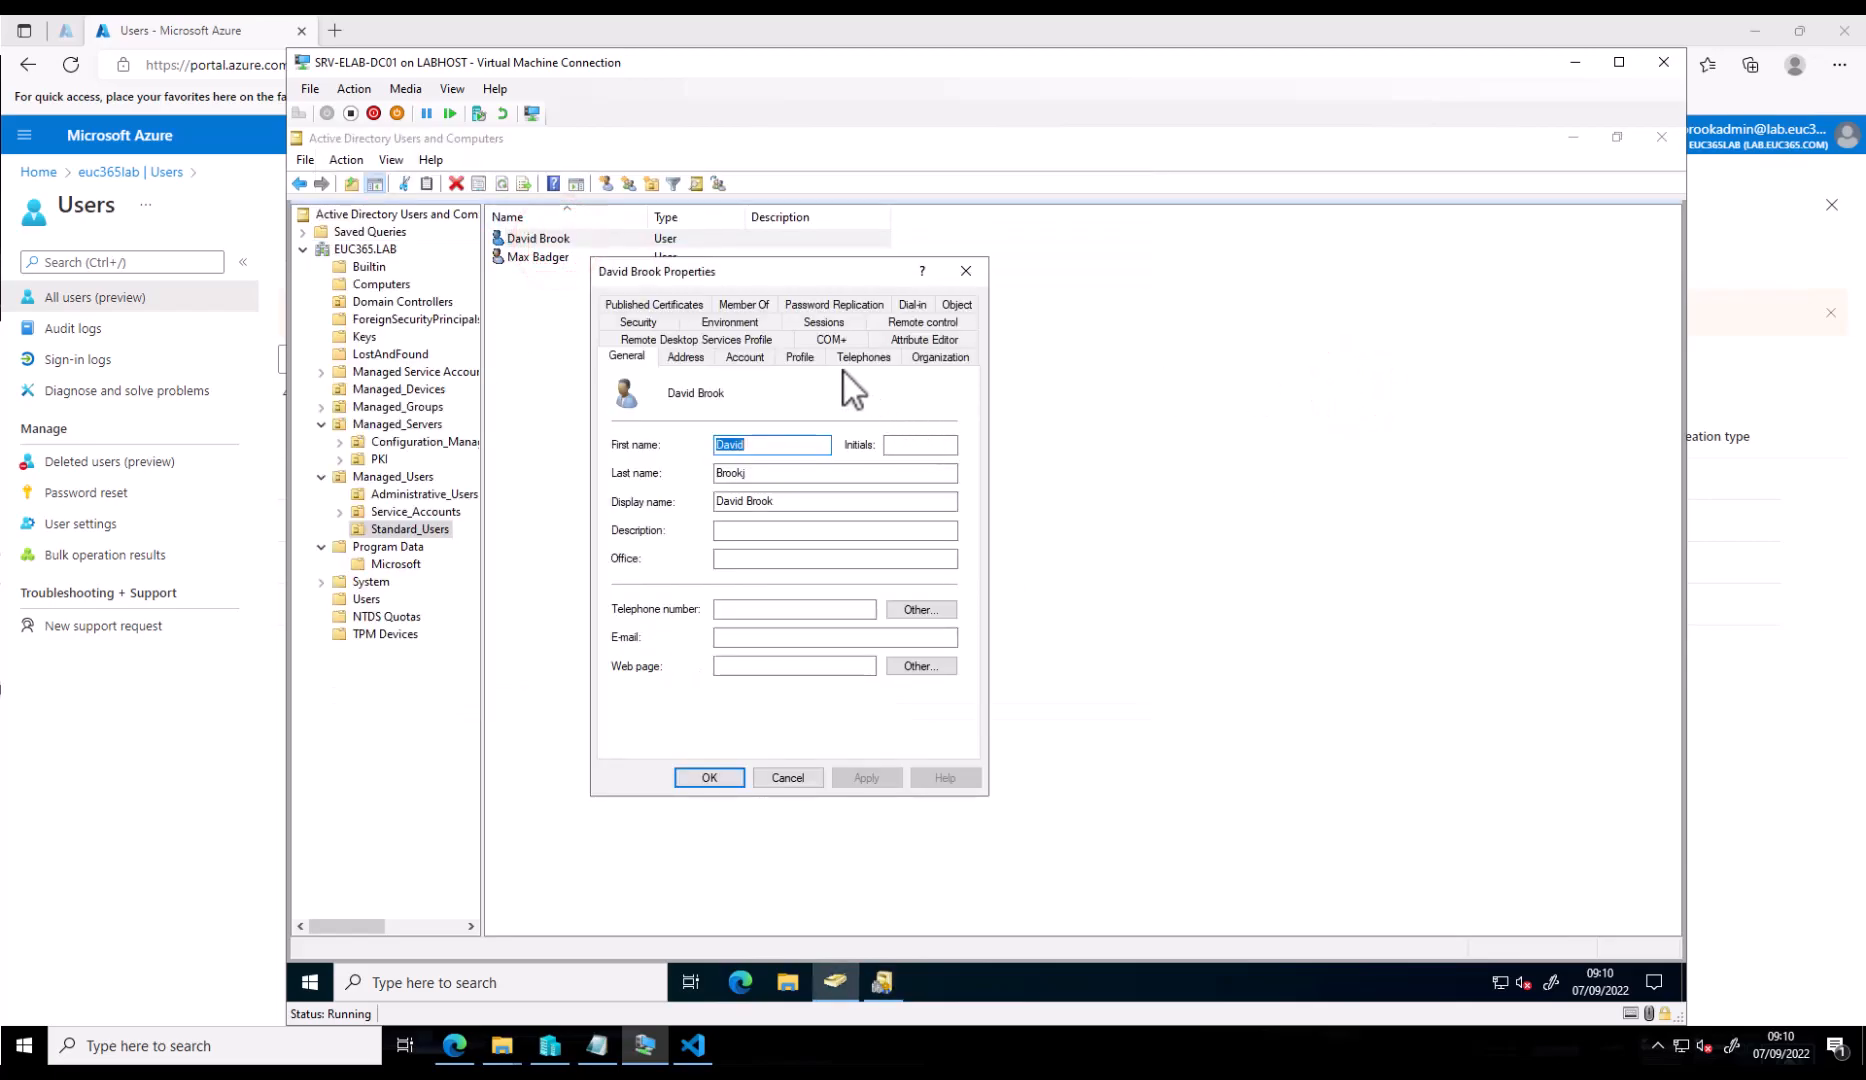
{"action": "left_click", "coordinate": [762, 360]}
{"action": "left_click", "coordinate": [872, 406]}
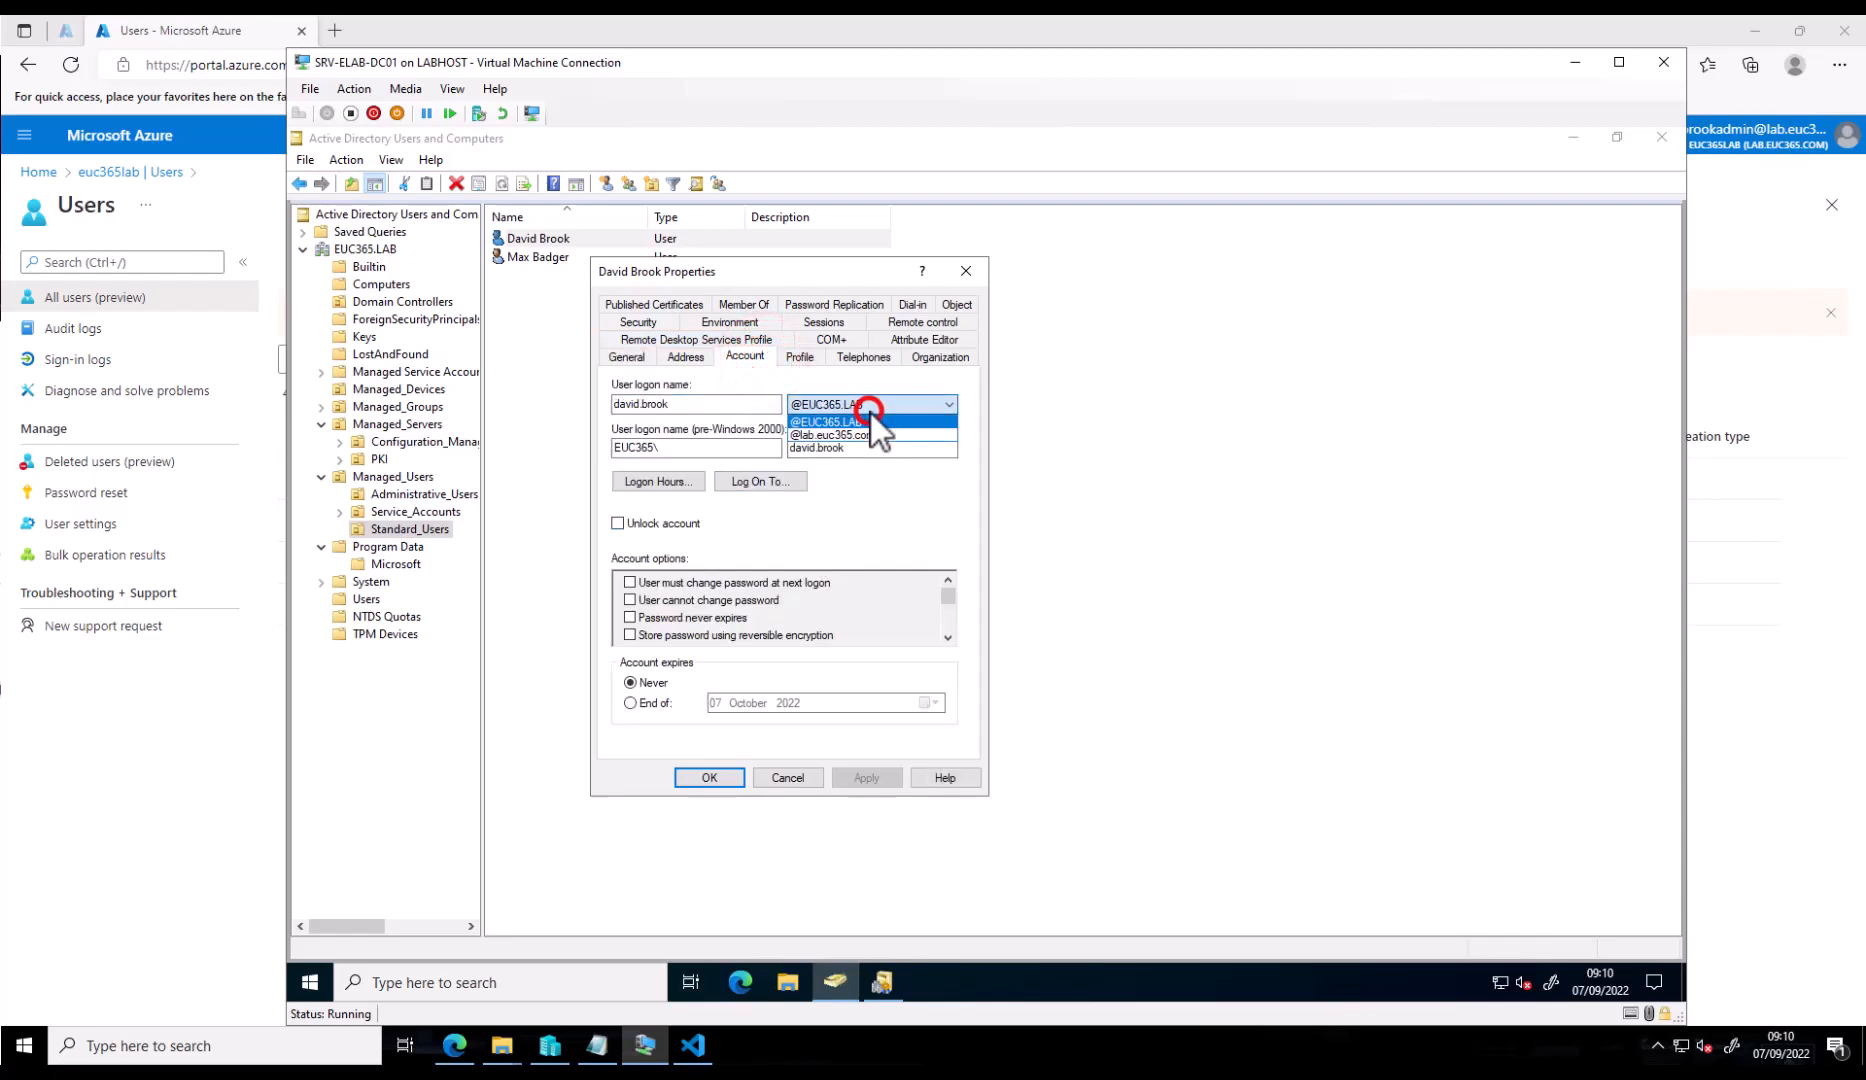
{"action": "left_click", "coordinate": [934, 434]}
{"action": "left_click", "coordinate": [886, 776]}
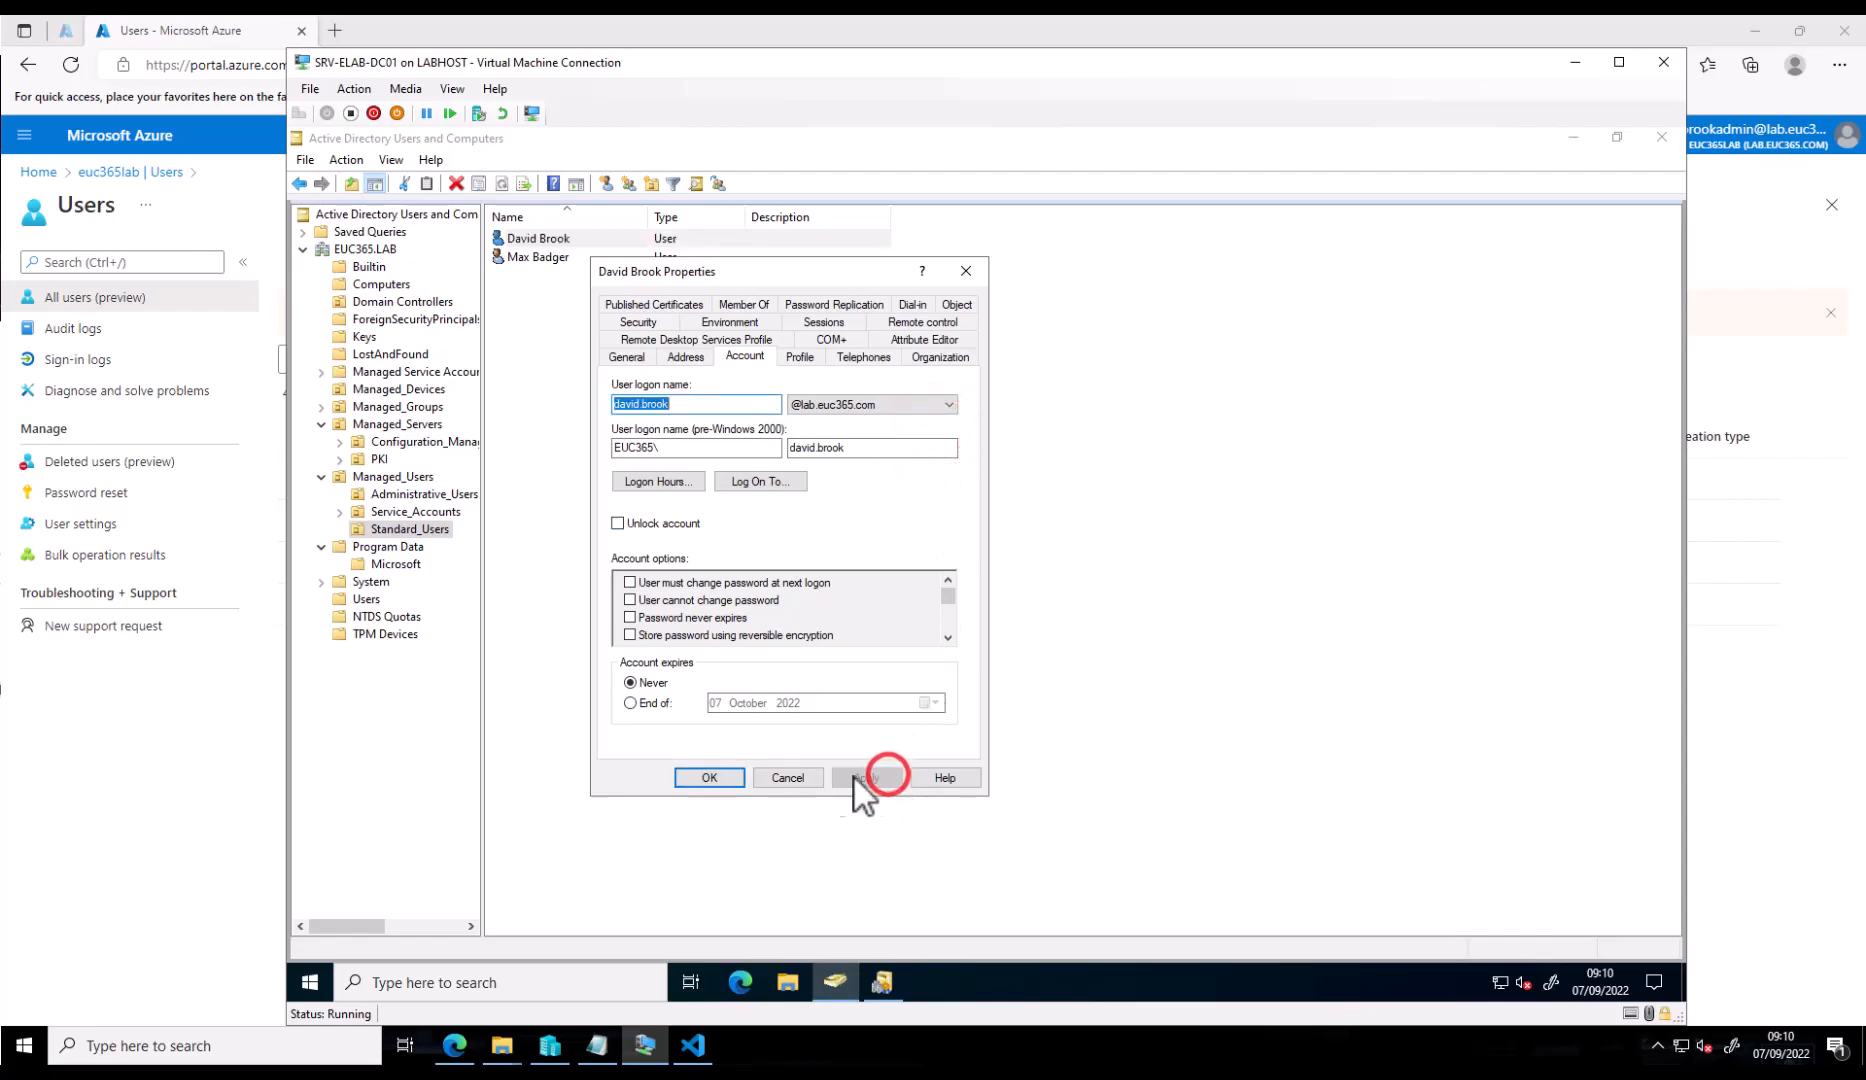
{"action": "left_click", "coordinate": [709, 777]}
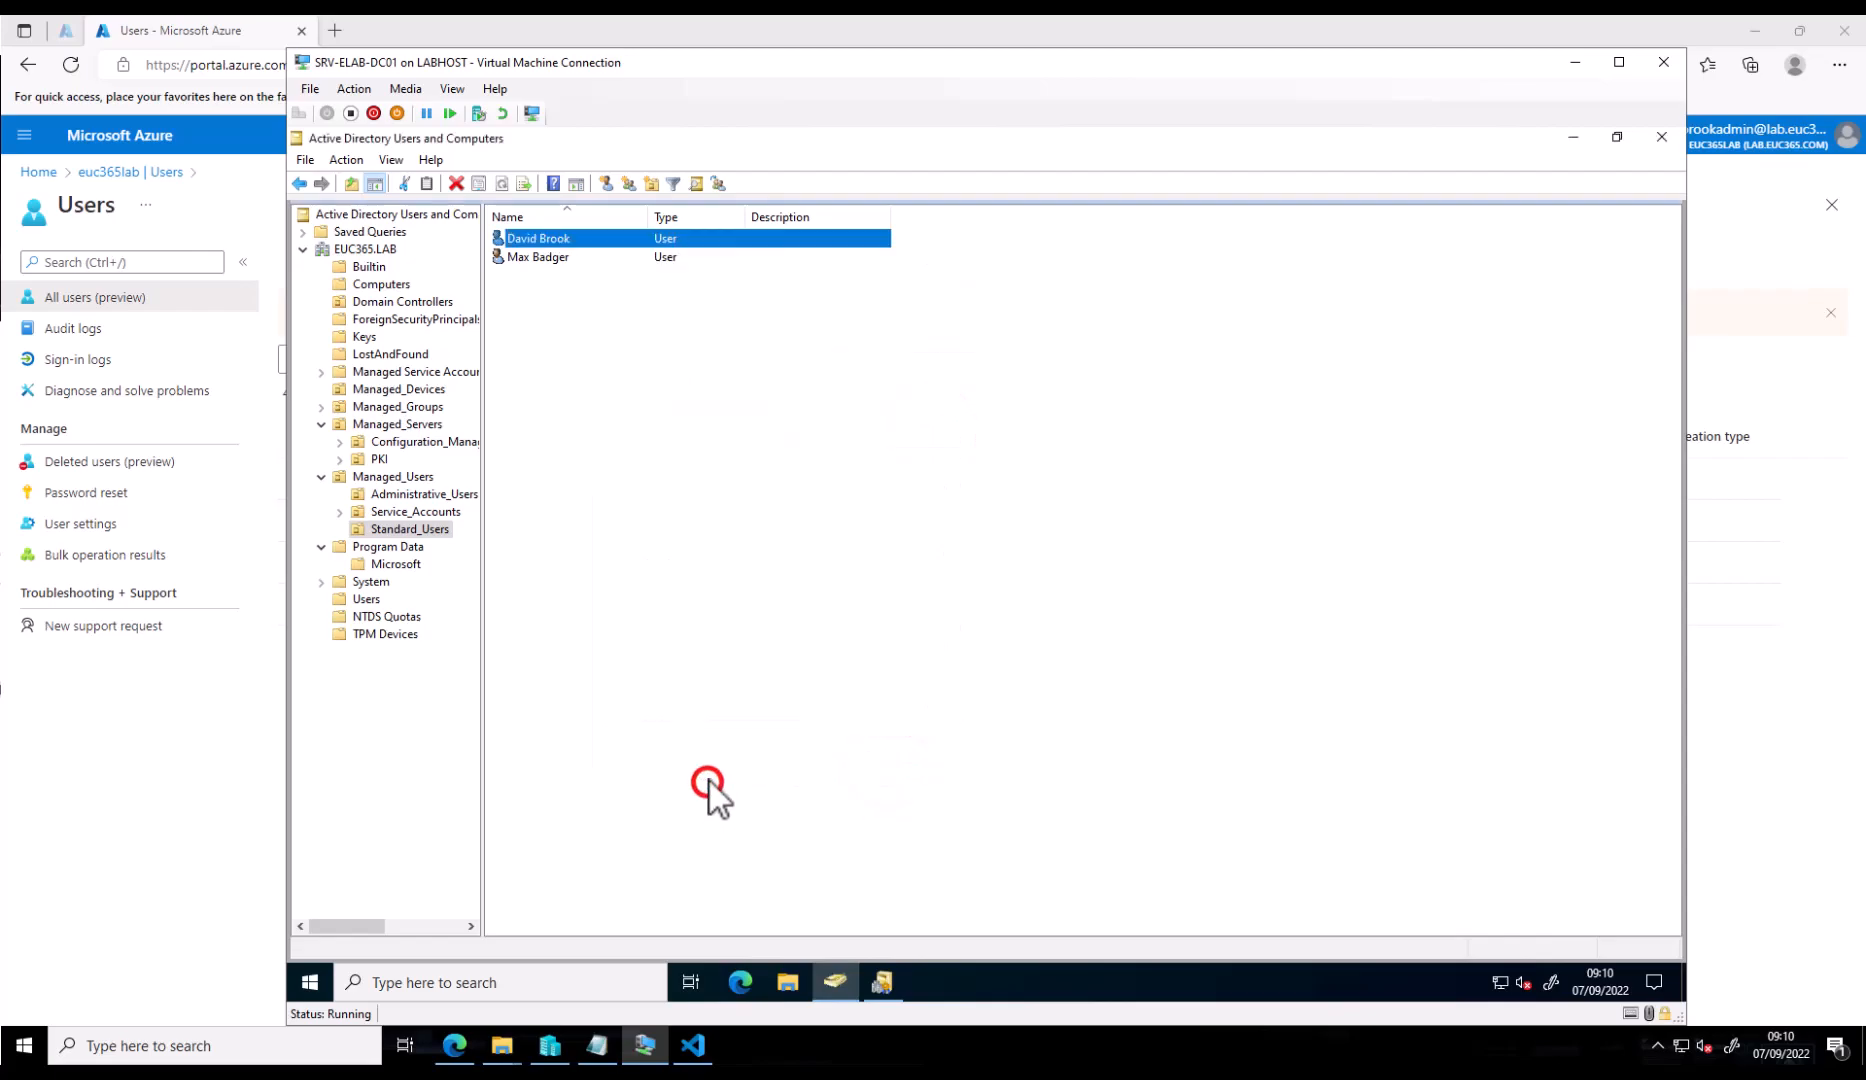
- Refresh the Azure Users list to check whether the synced user's UPN changed
{"action": "left_click", "coordinate": [1785, 293]}
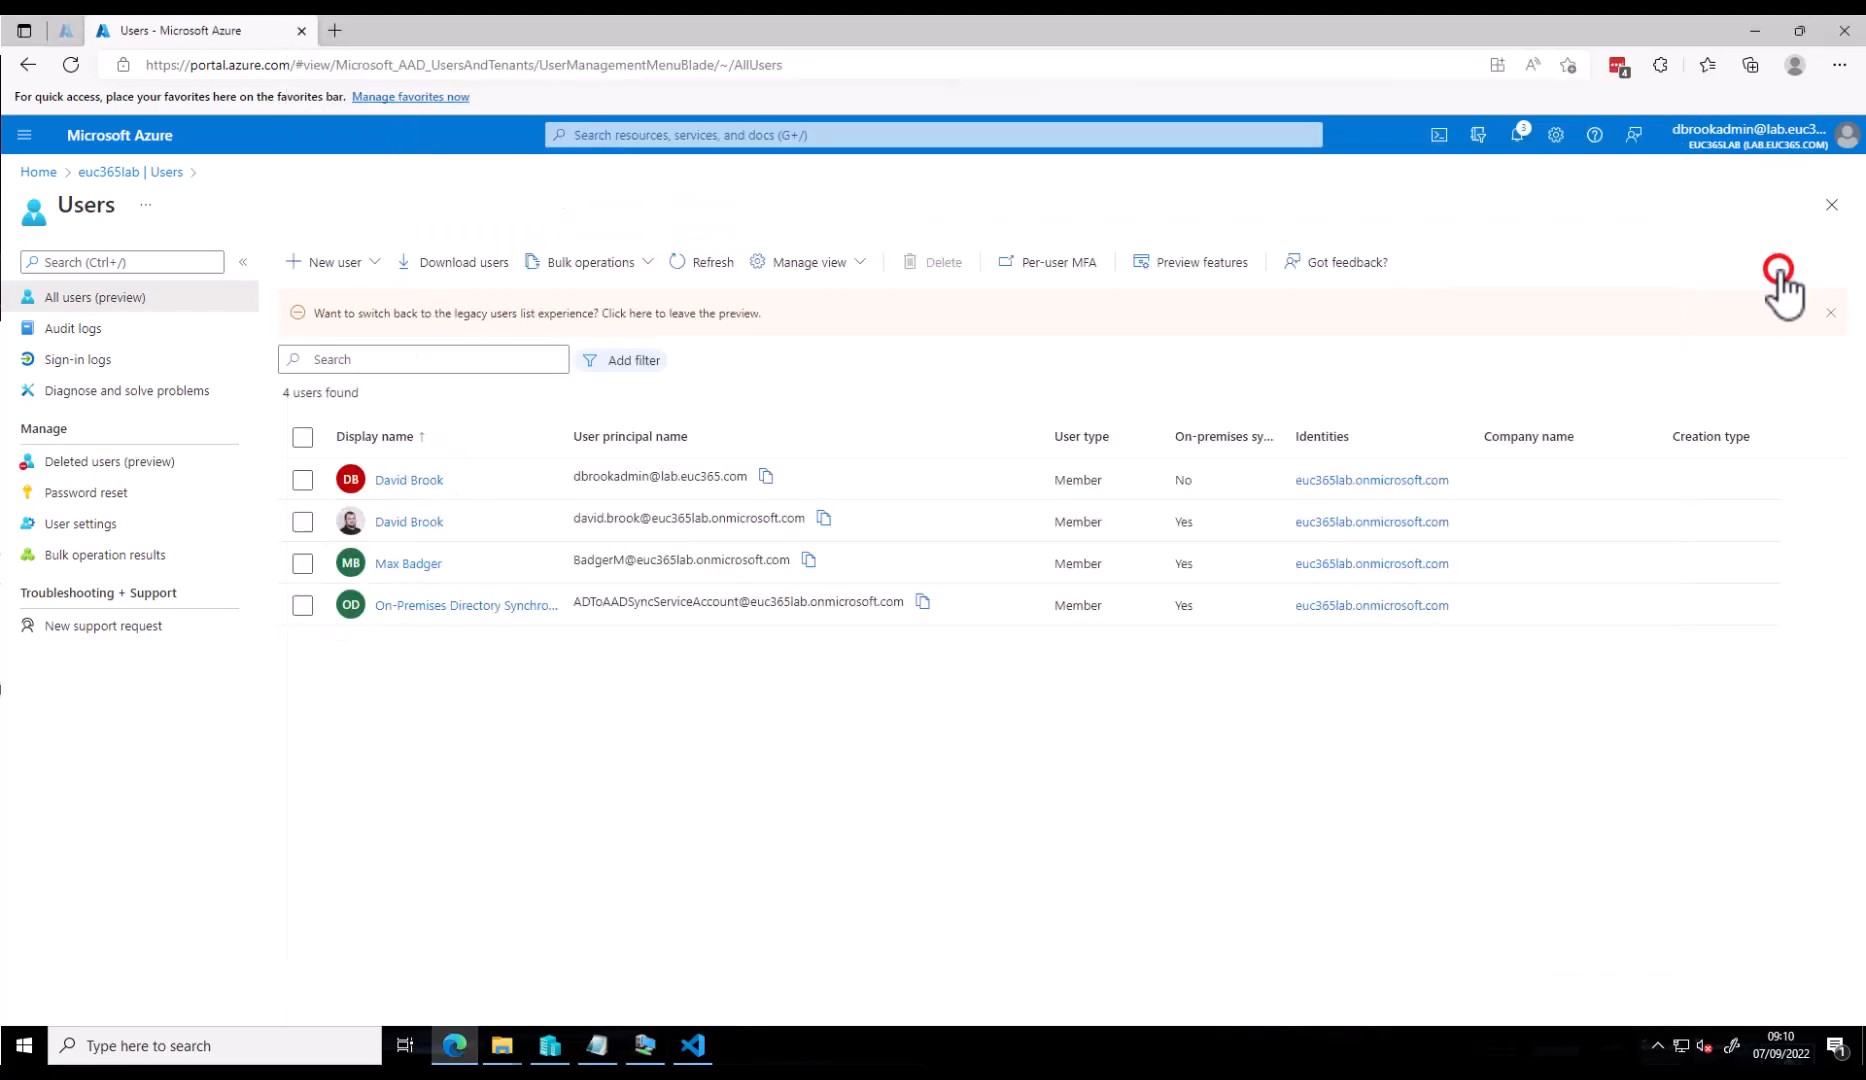
{"action": "left_click", "coordinate": [687, 265]}
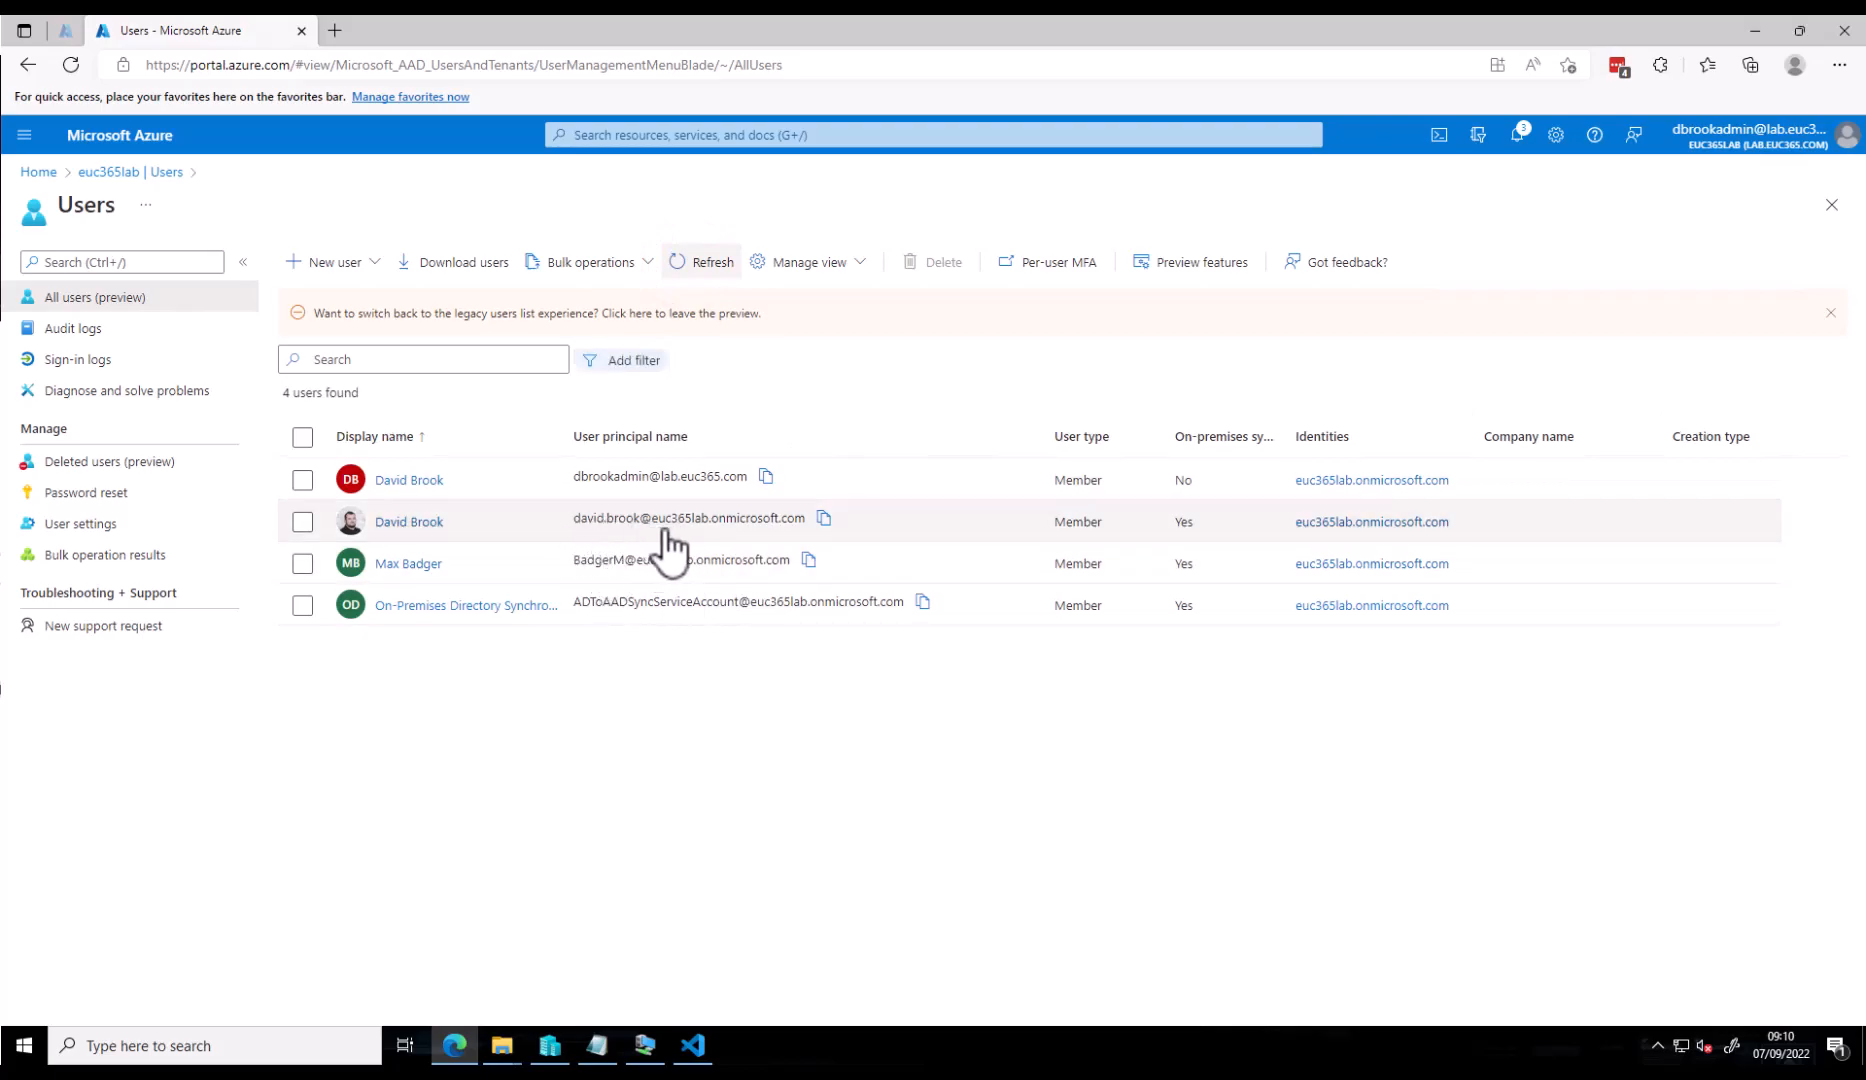
{"action": "left_click", "coordinate": [720, 278]}
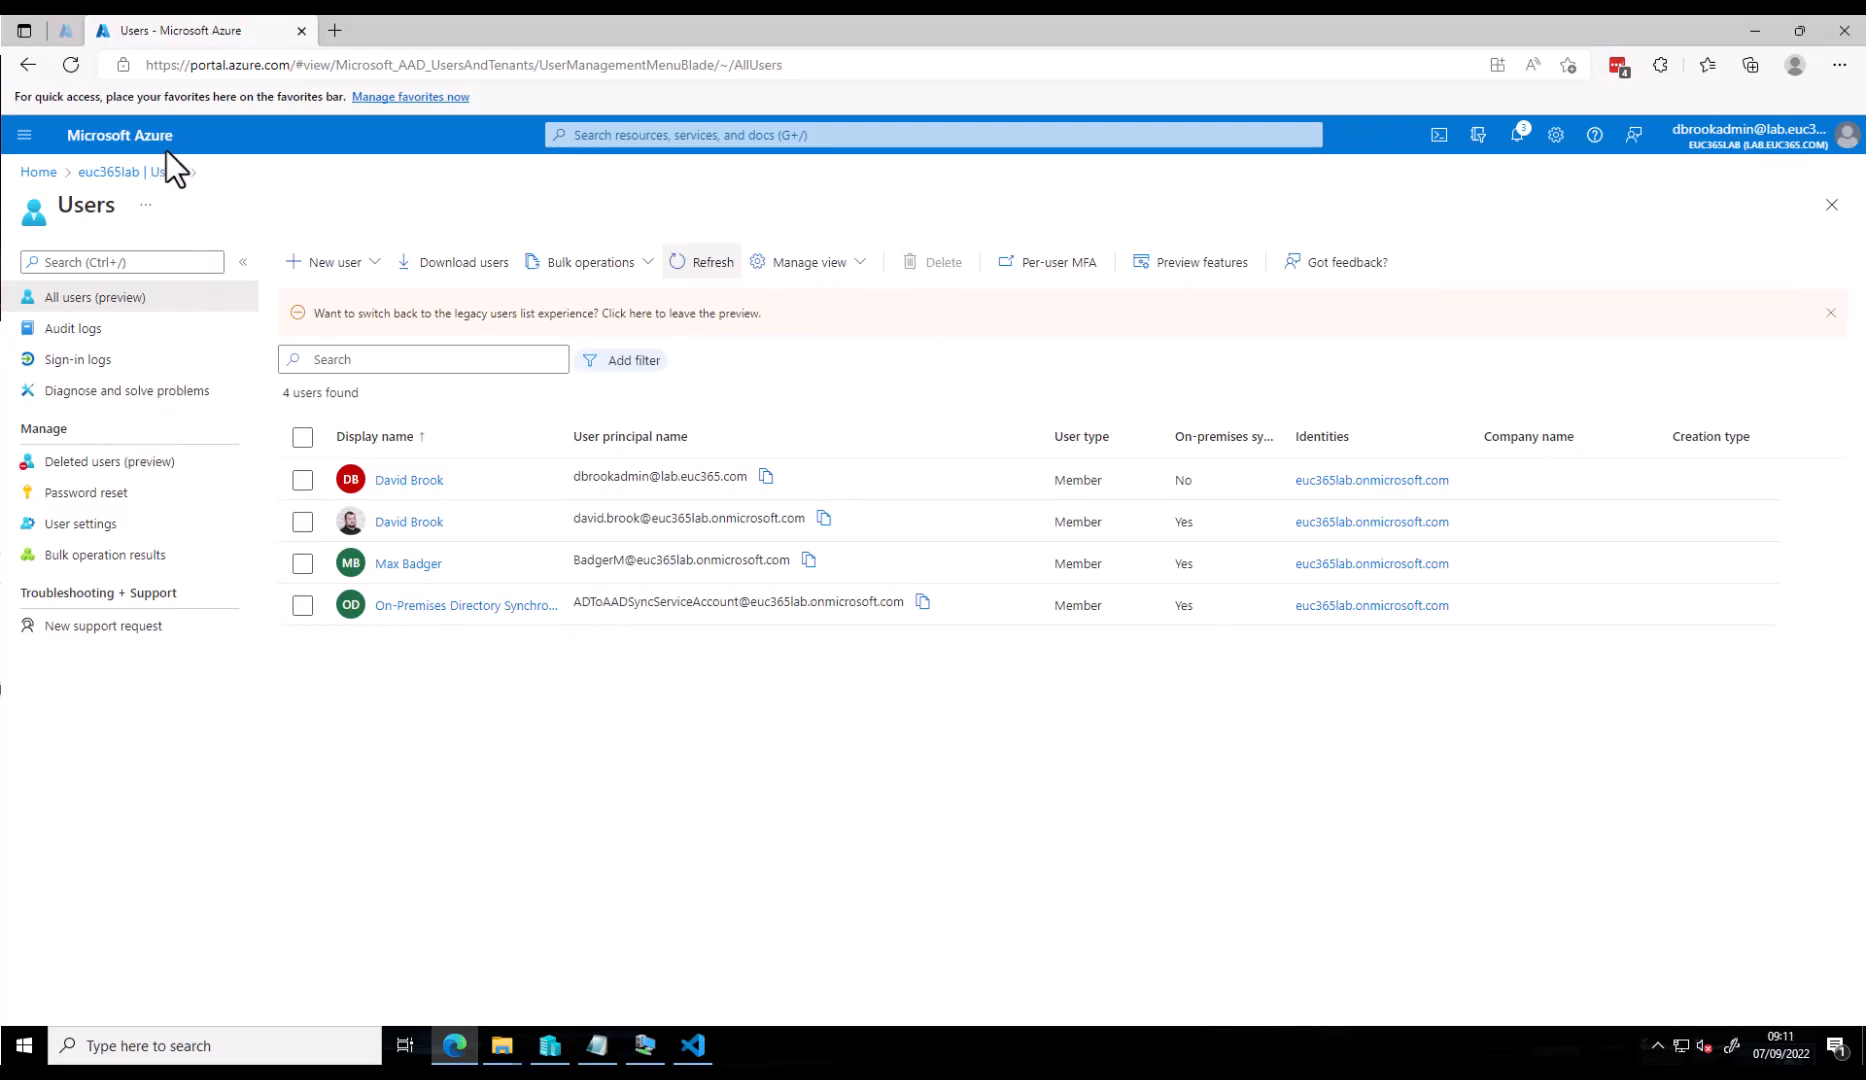
- Restart the EUC365.LAB configuration in Azure AD Connect cloud sync and confirm it is Healthy
{"action": "left_click", "coordinate": [63, 31]}
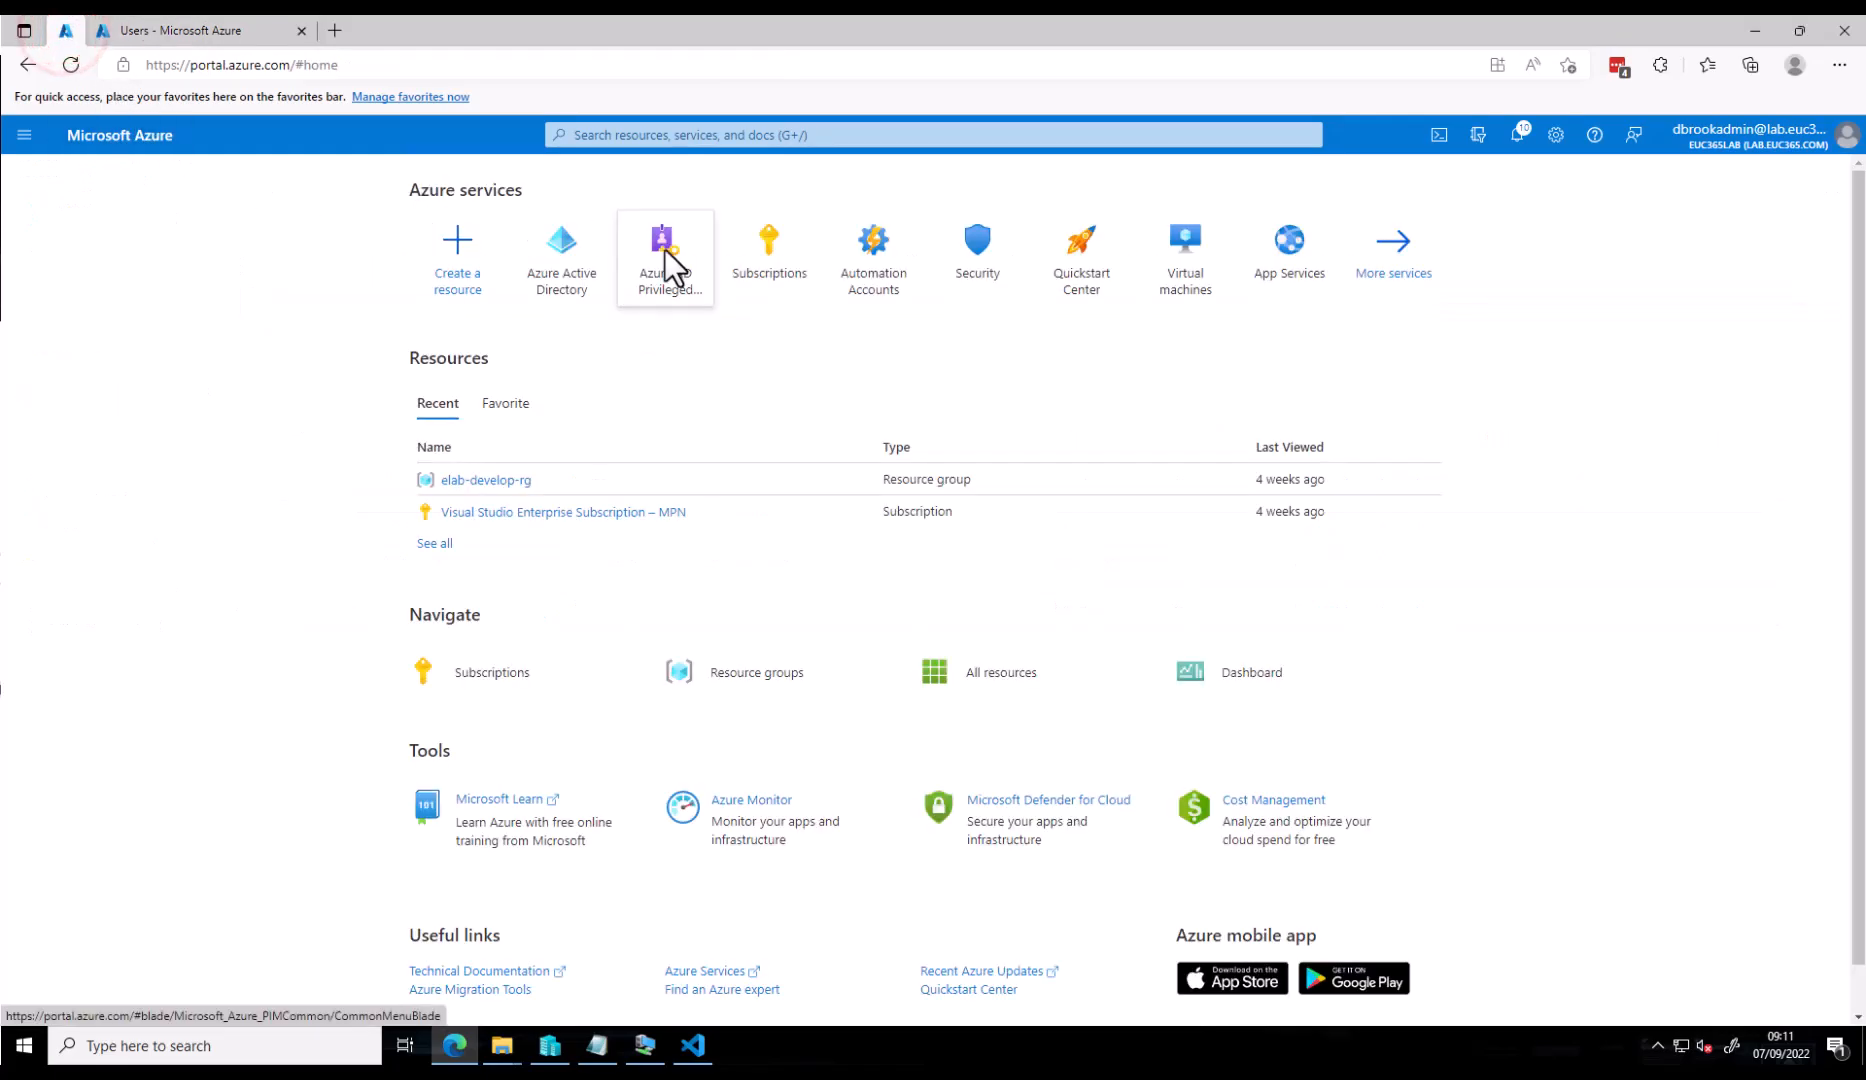
{"action": "left_click", "coordinate": [585, 254]}
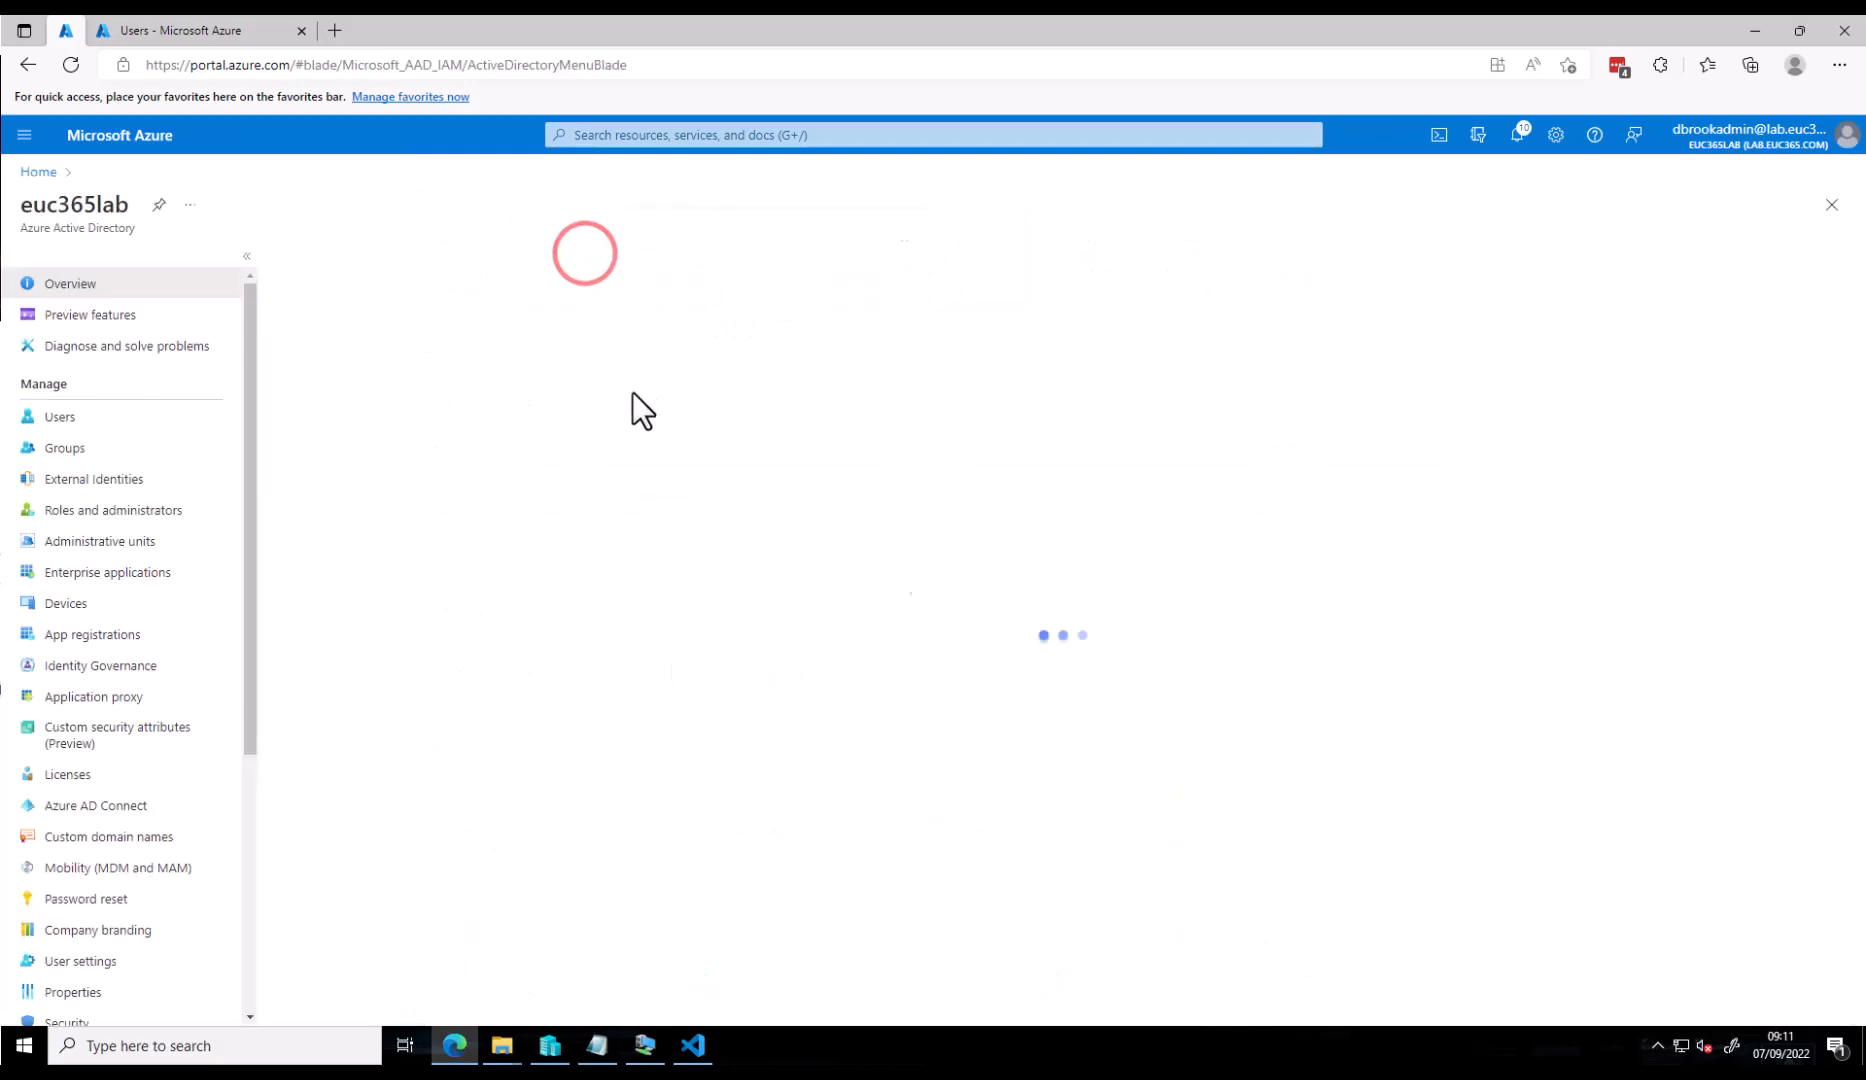
{"action": "left_click", "coordinate": [85, 808]}
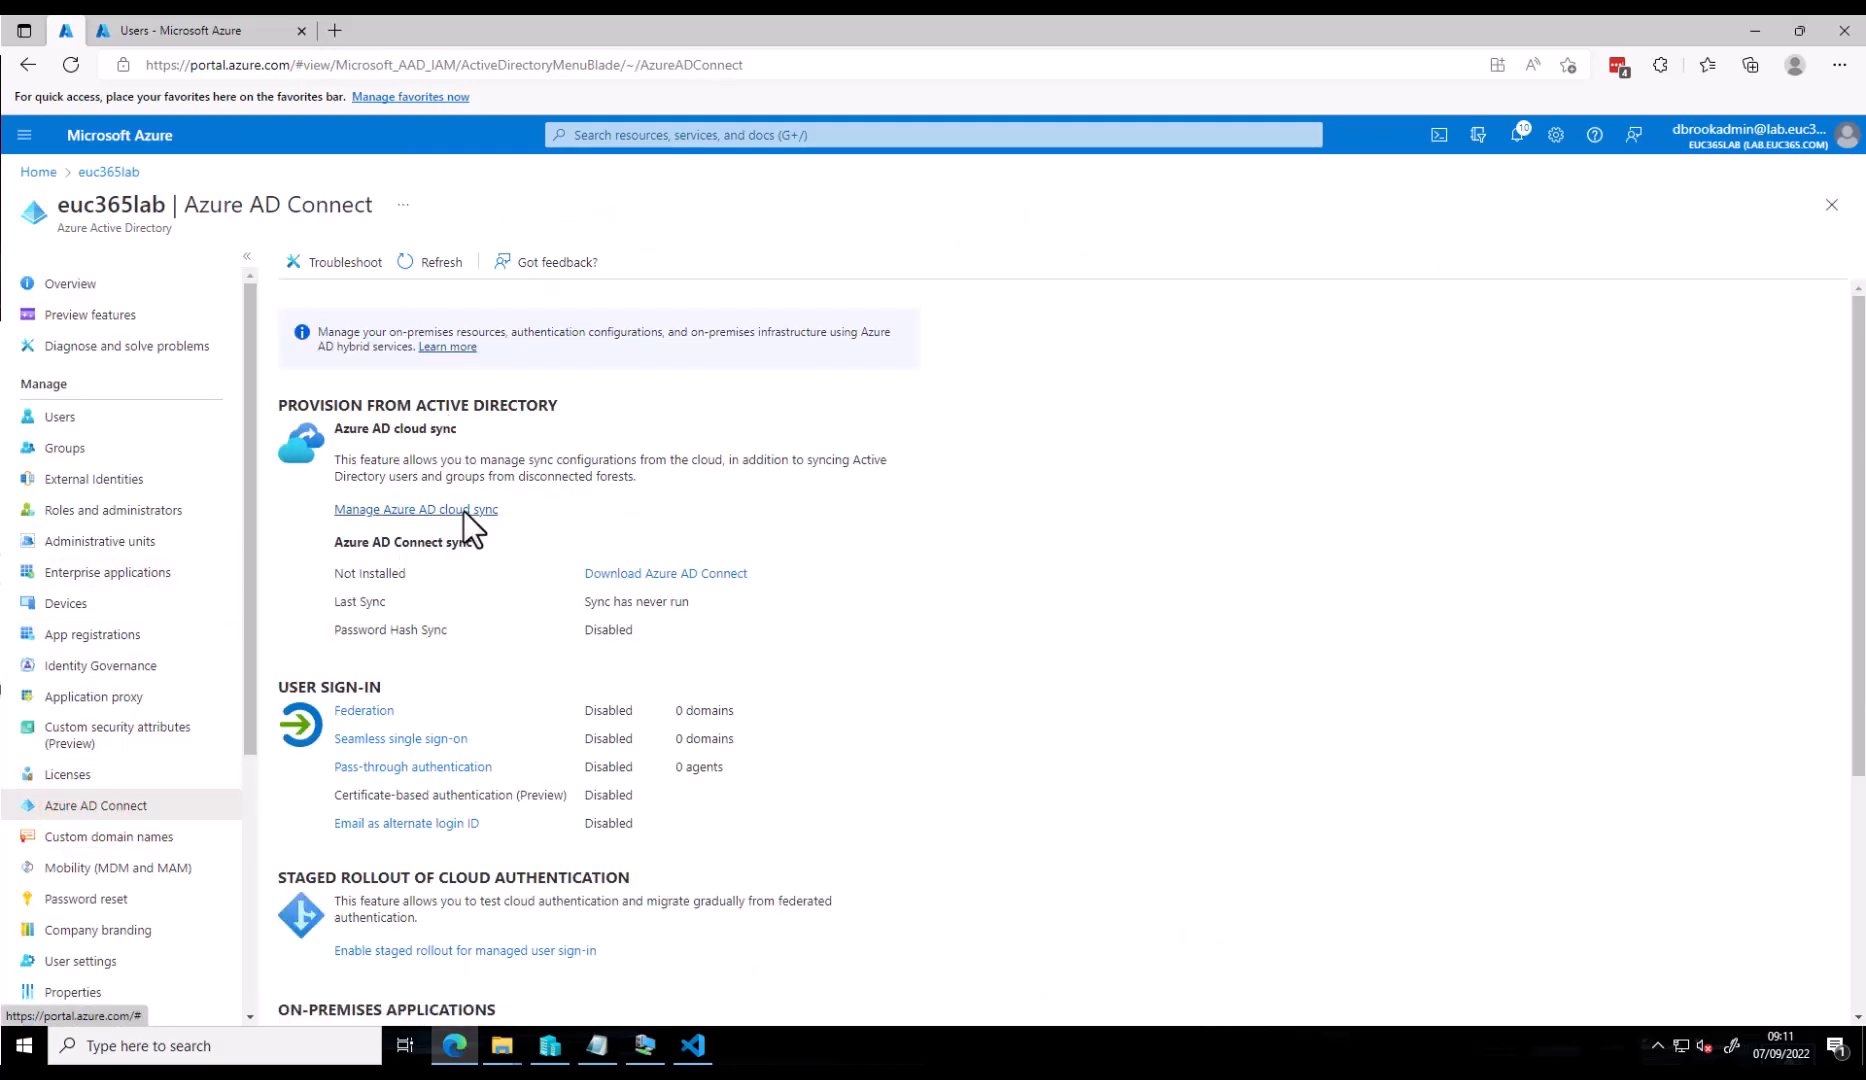
{"action": "left_click", "coordinate": [464, 510]}
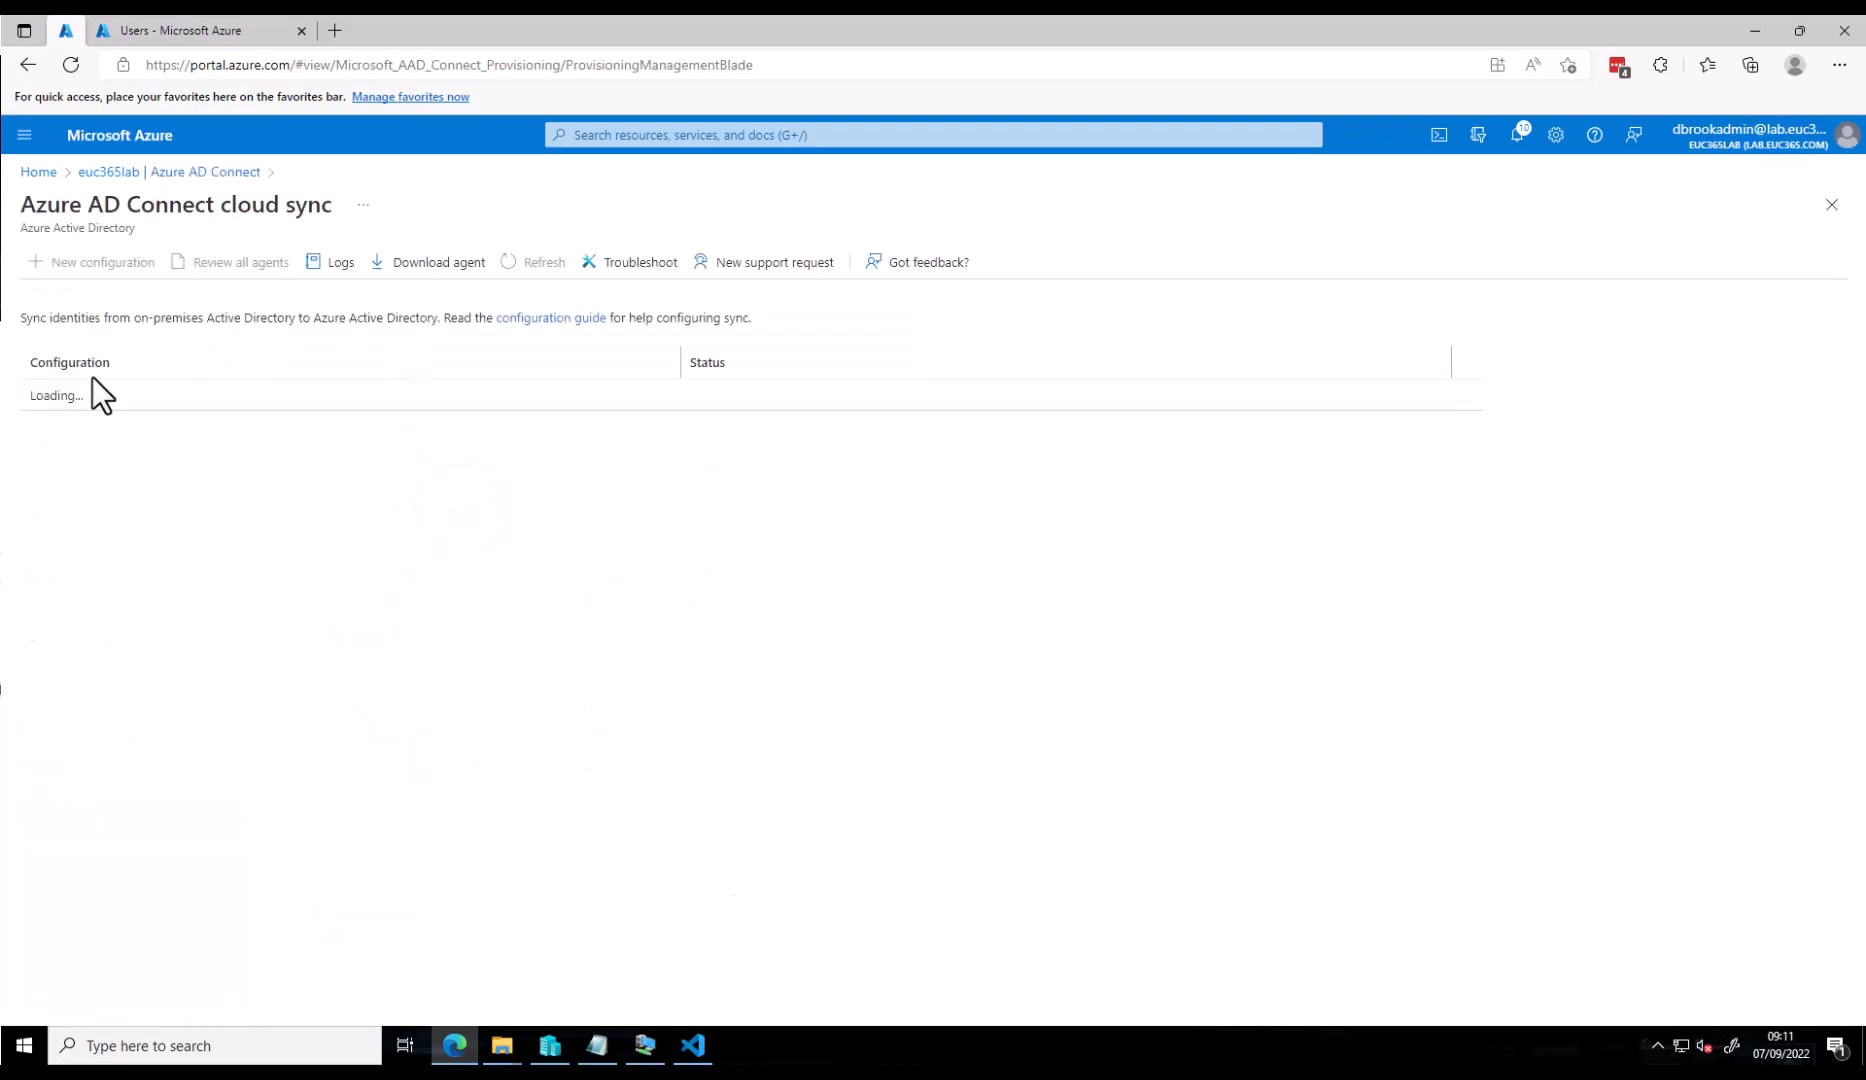
{"action": "left_click", "coordinate": [140, 403]}
{"action": "left_click", "coordinate": [75, 401]}
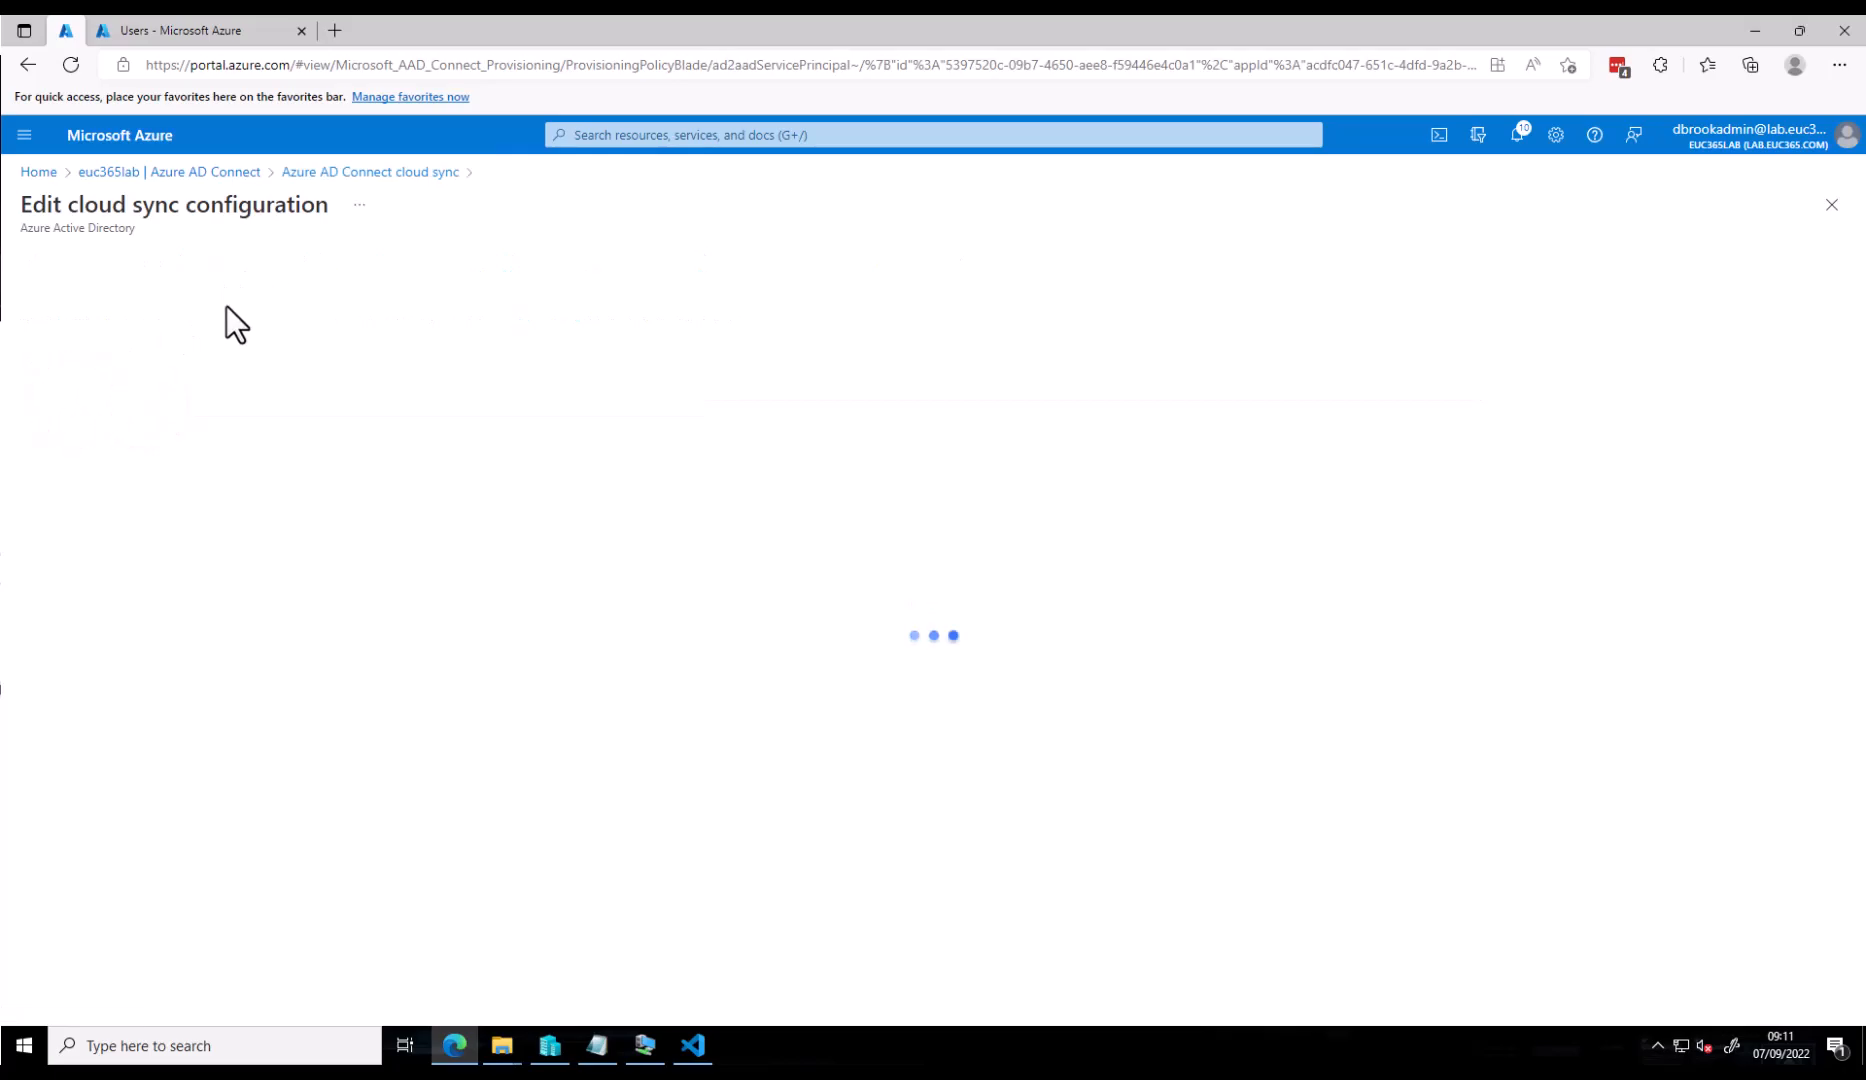
{"action": "left_click", "coordinate": [127, 264]}
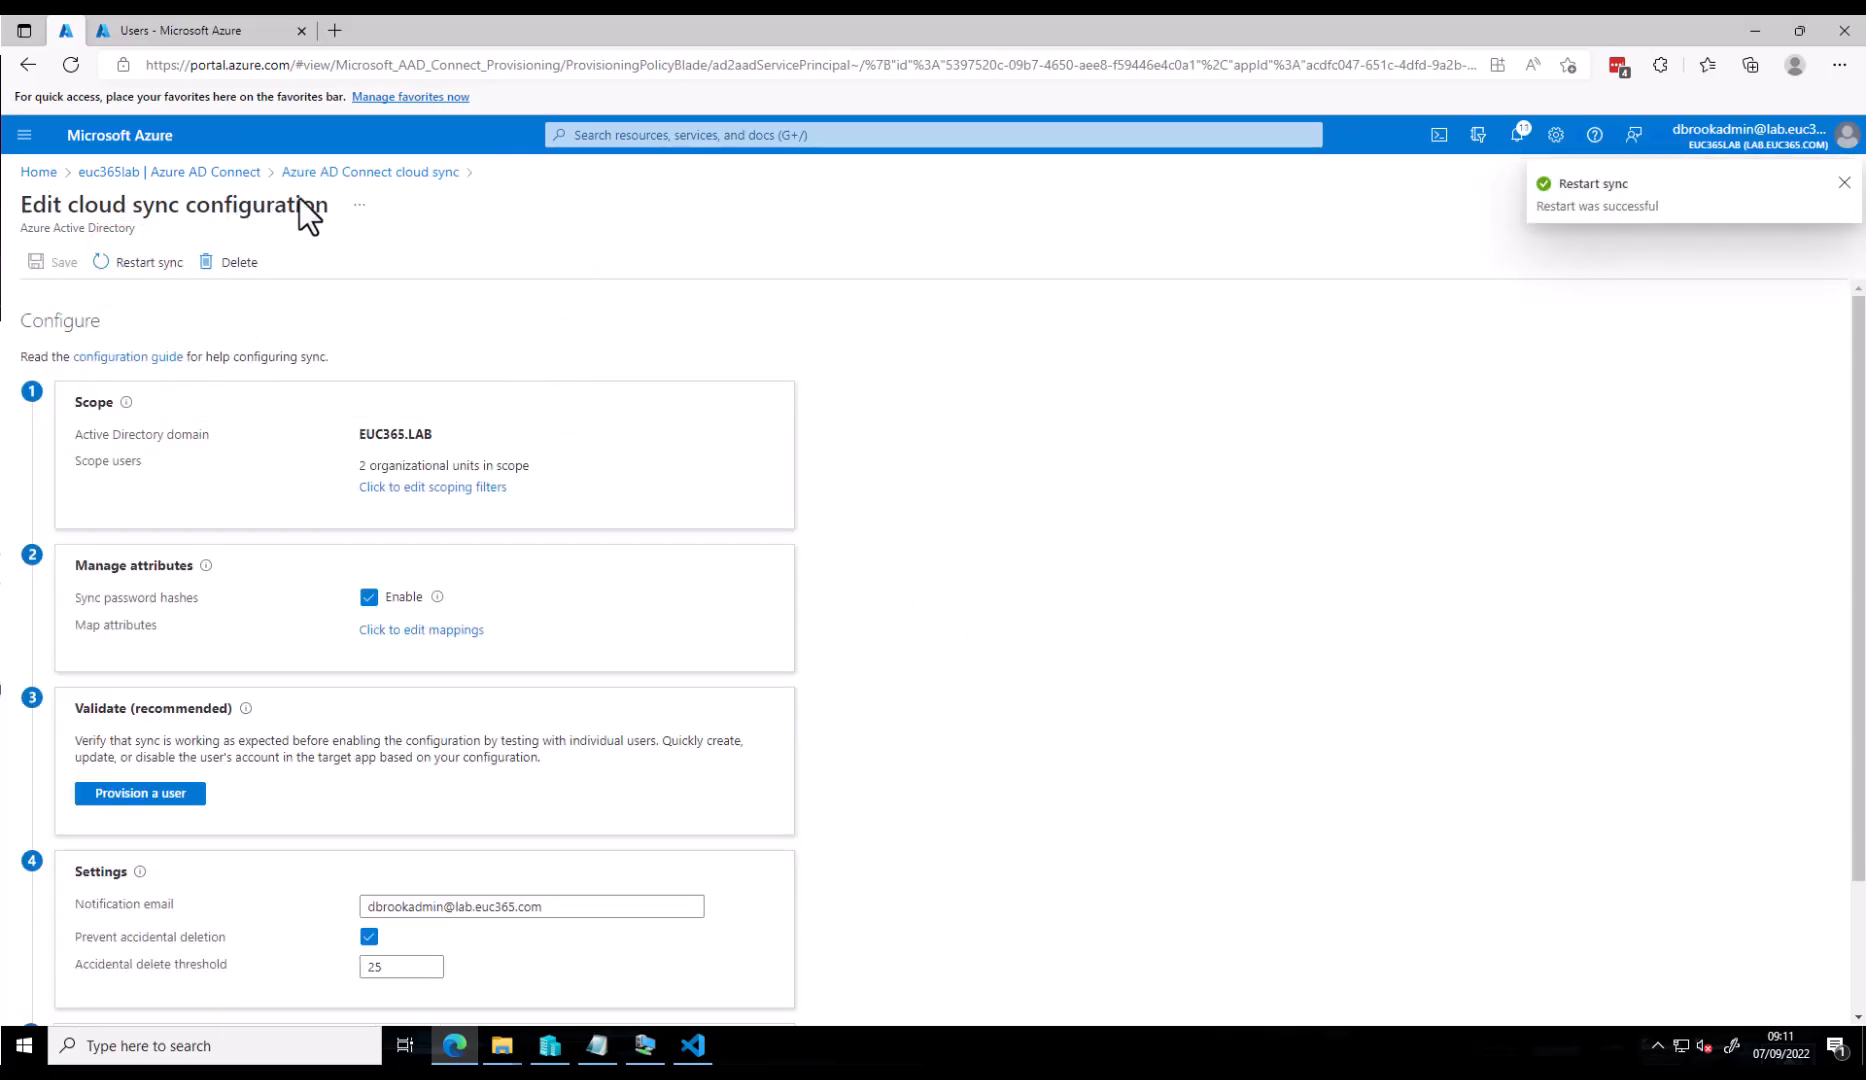
{"action": "left_click", "coordinate": [390, 169]}
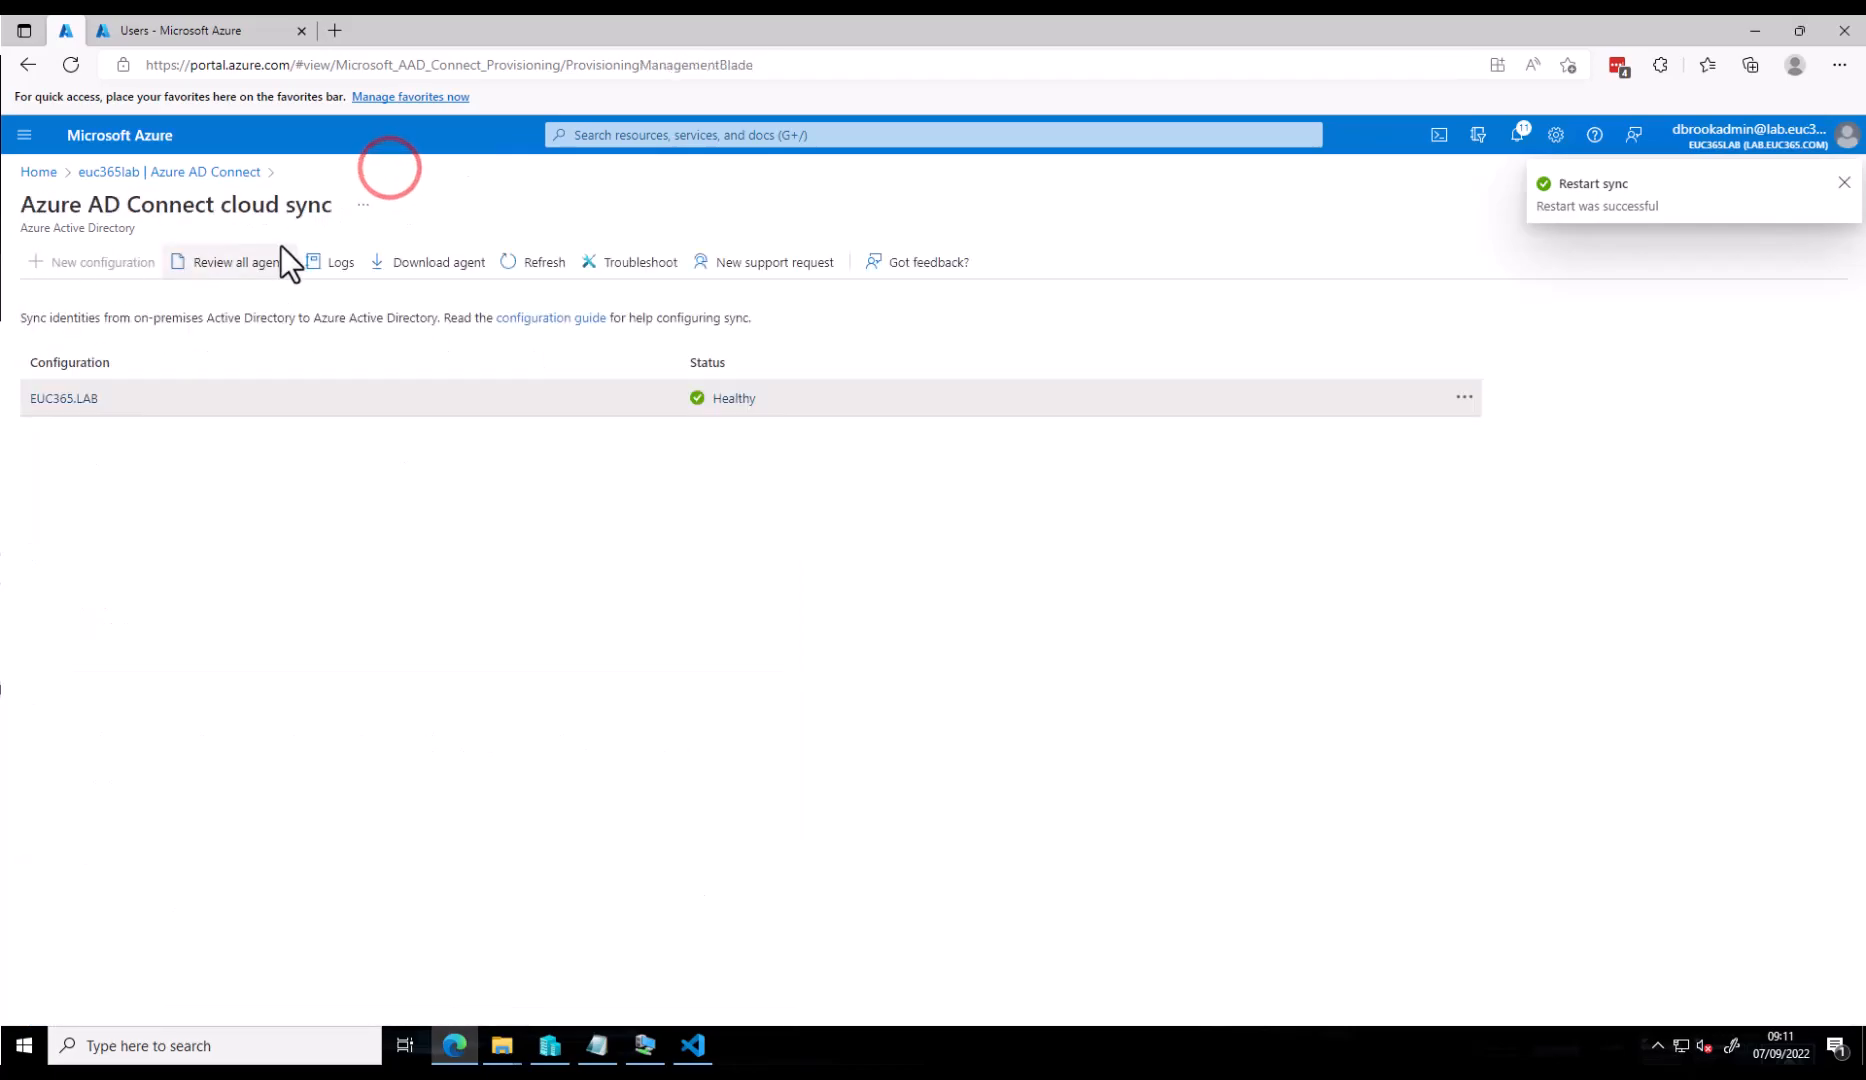
- Reload the provisioning logs and view the synced user's modified properties
{"action": "left_click", "coordinate": [341, 270]}
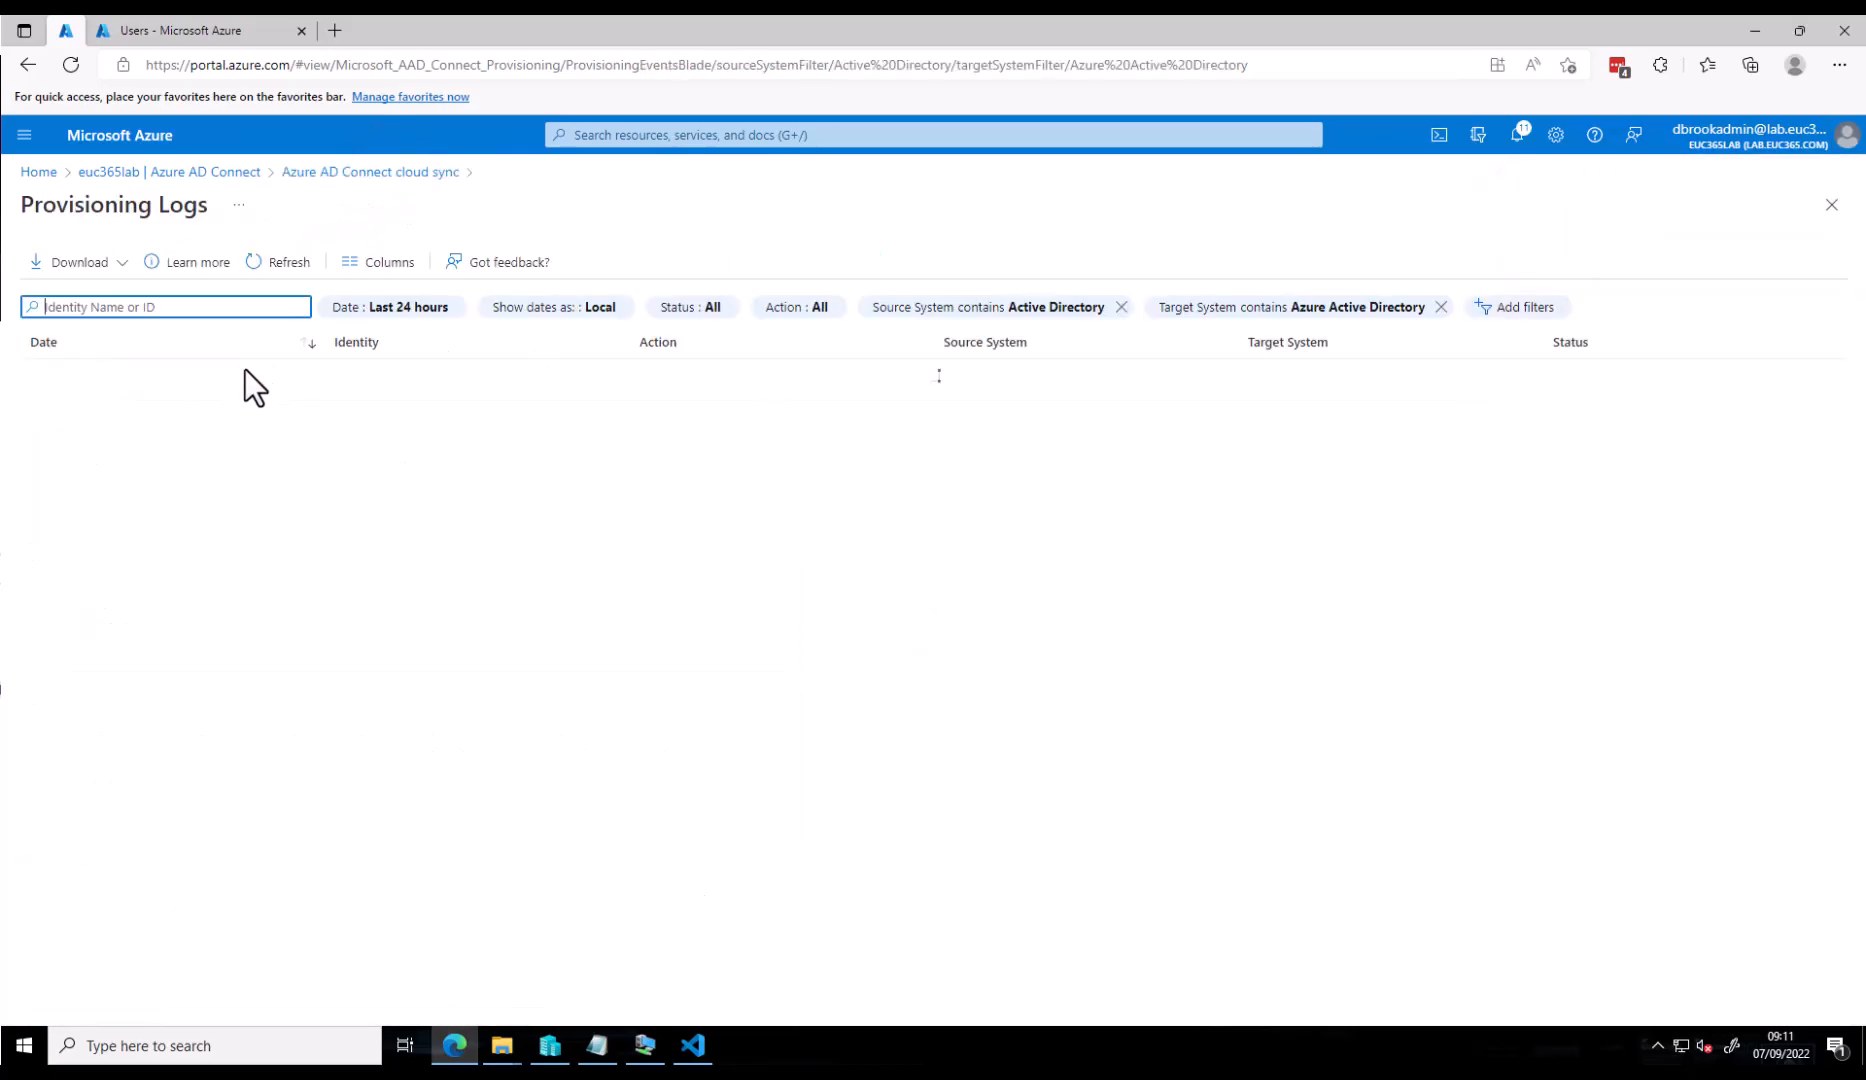
{"action": "left_click", "coordinate": [253, 263]}
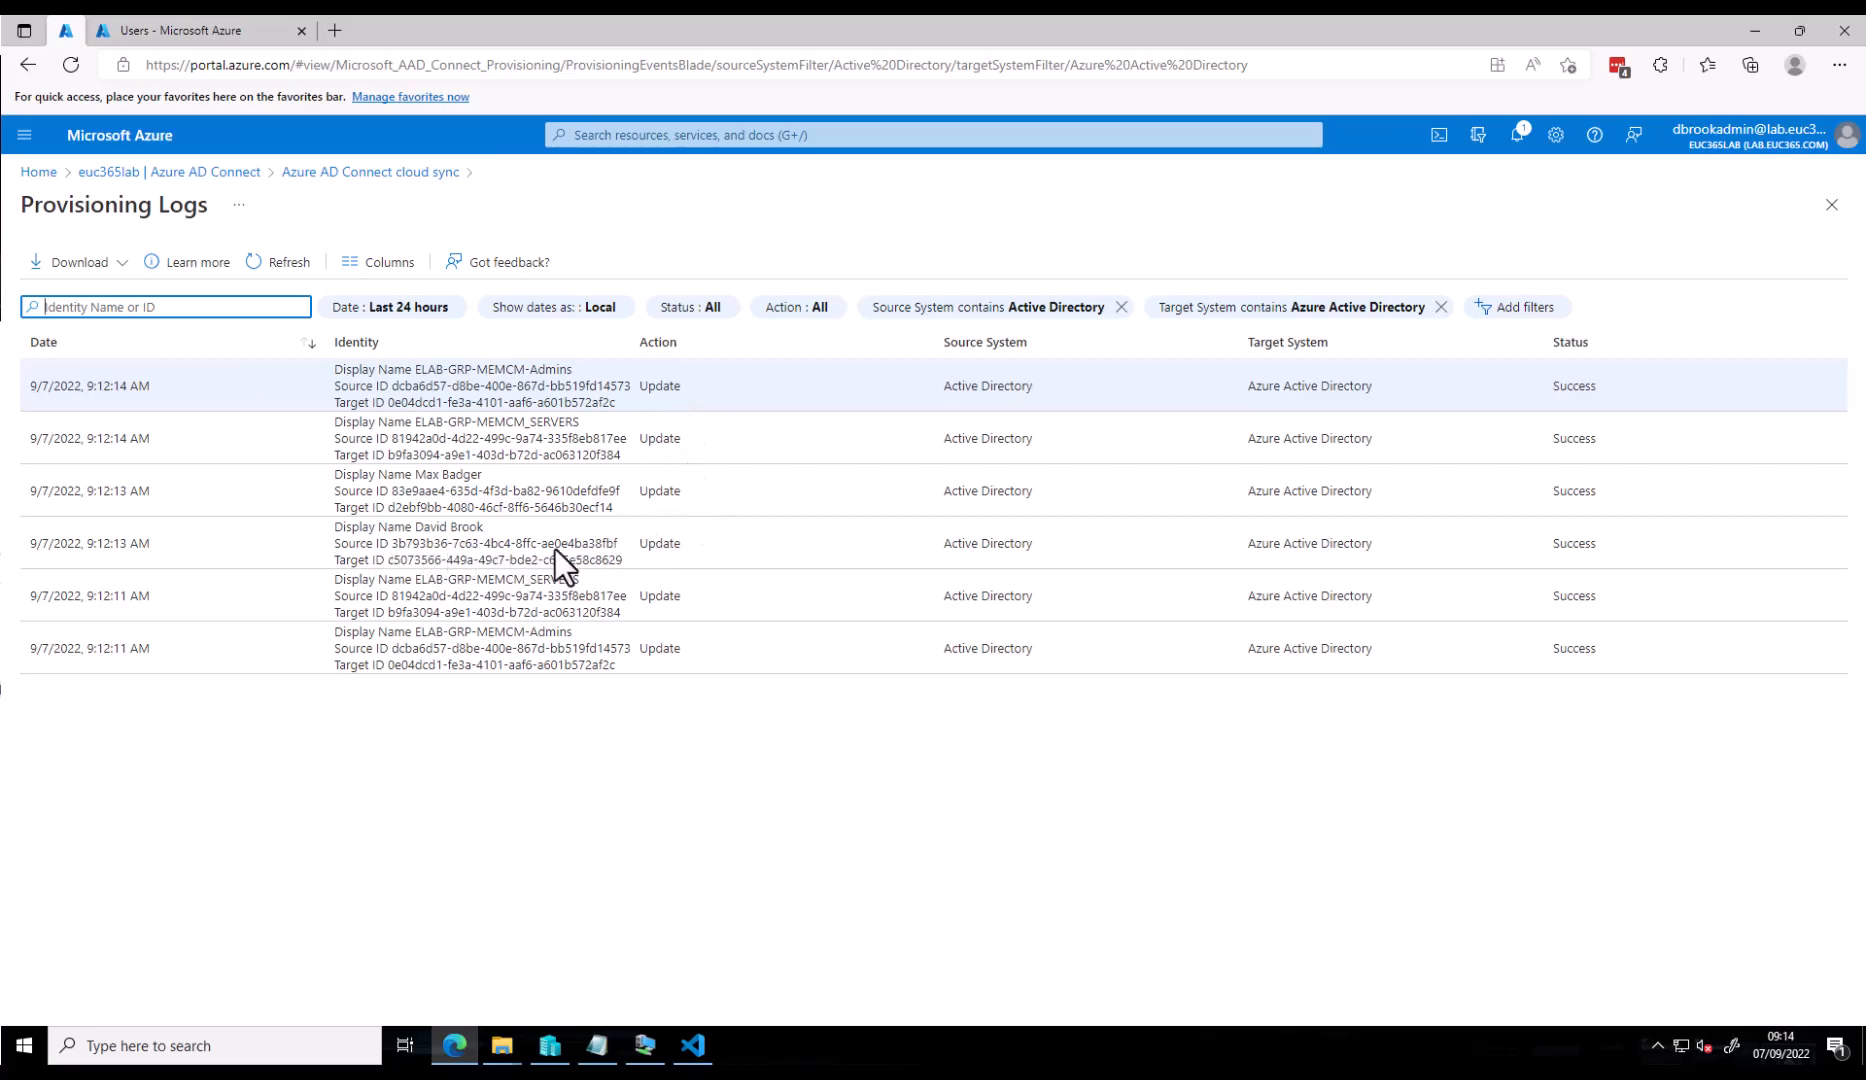
{"action": "left_click", "coordinate": [496, 538]}
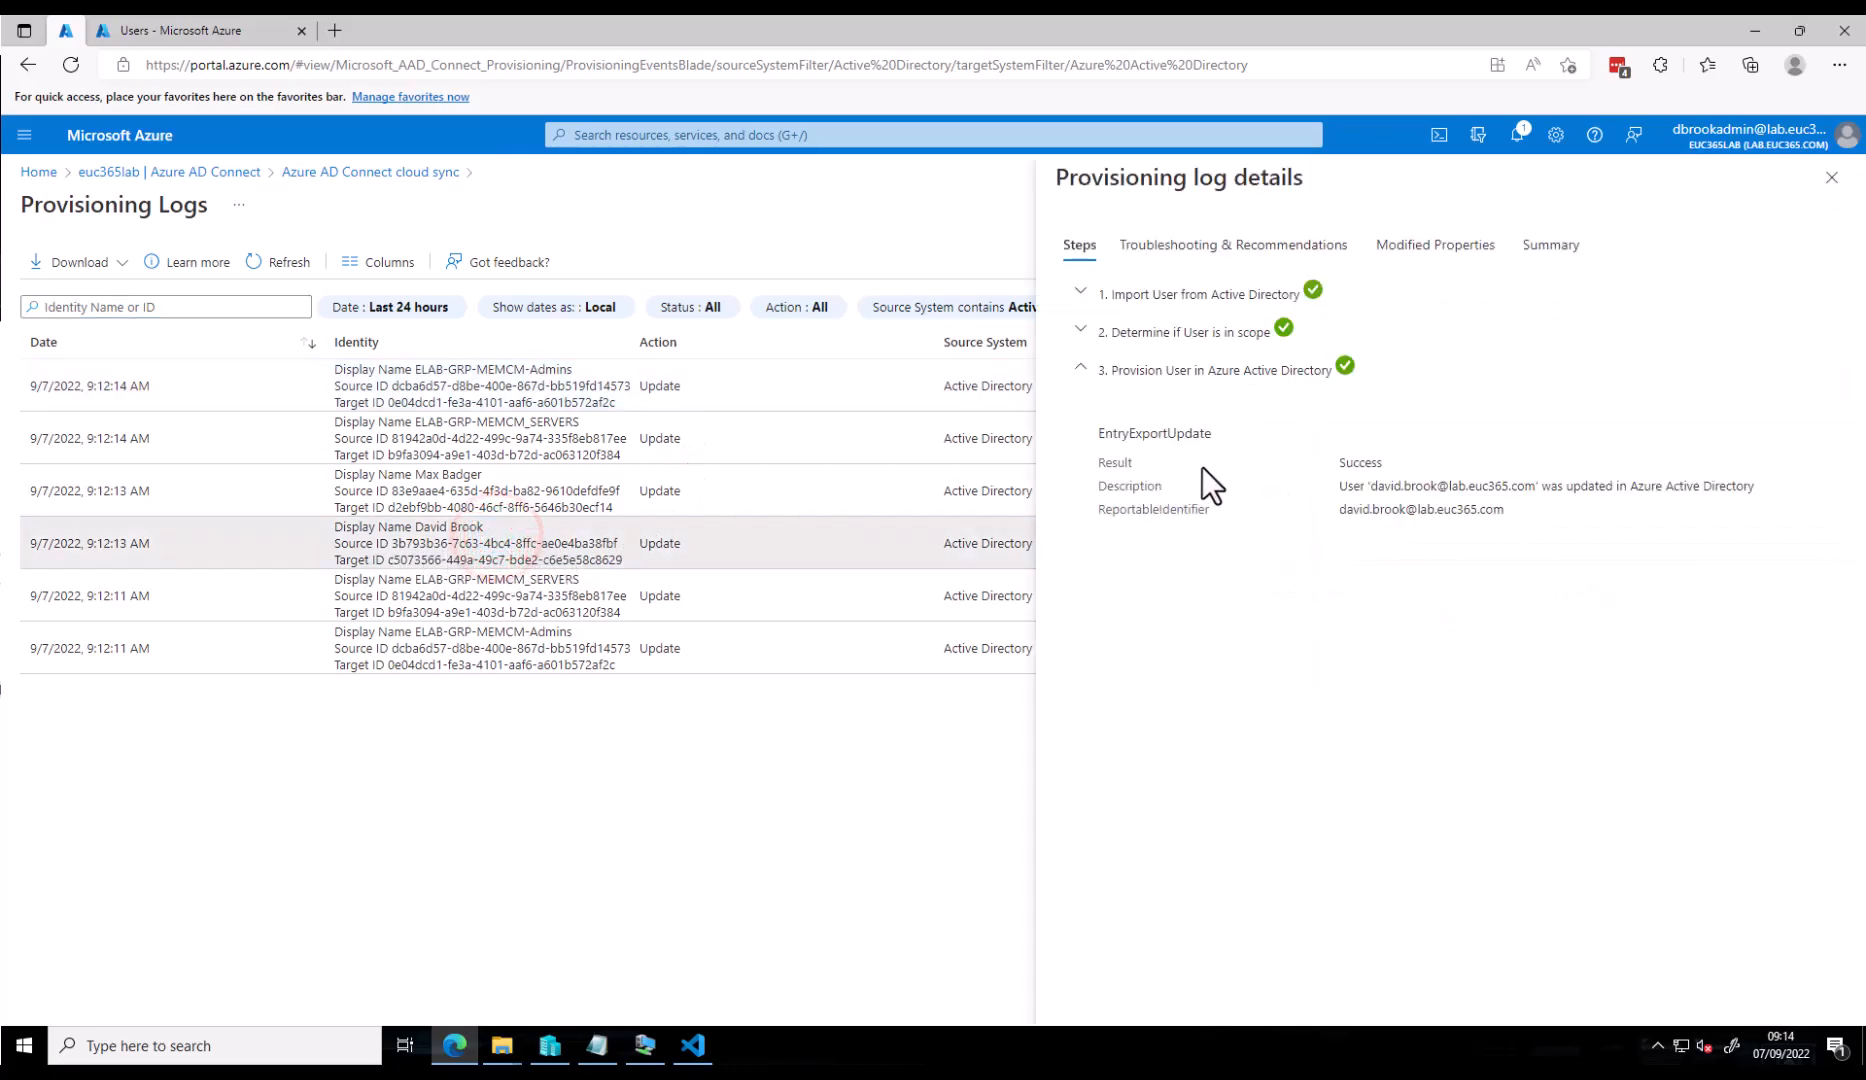
{"action": "left_click", "coordinate": [1442, 246]}
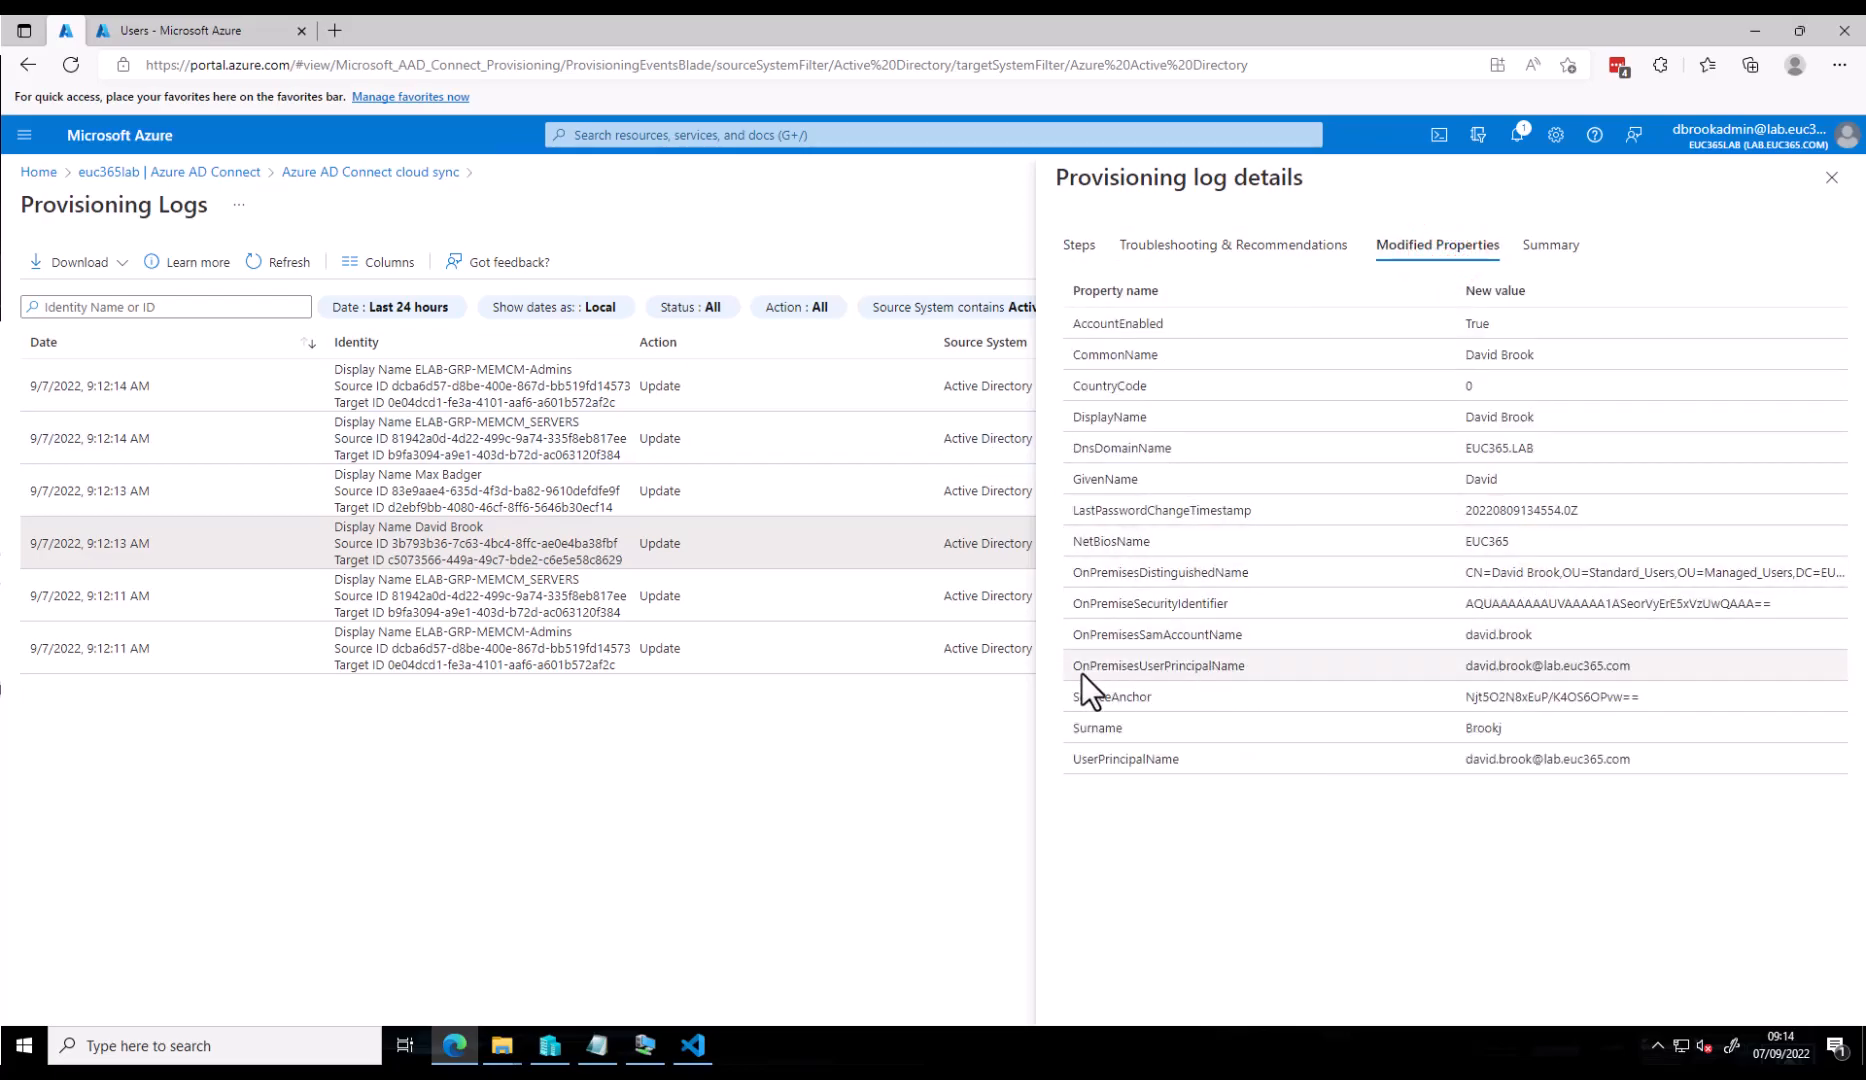
- Highlight the new lab.euc365.com UserPrincipalName value, then return to the portal home
{"action": "left_click_drag", "start_coordinate": [1570, 663], "coordinate": [1532, 663]}
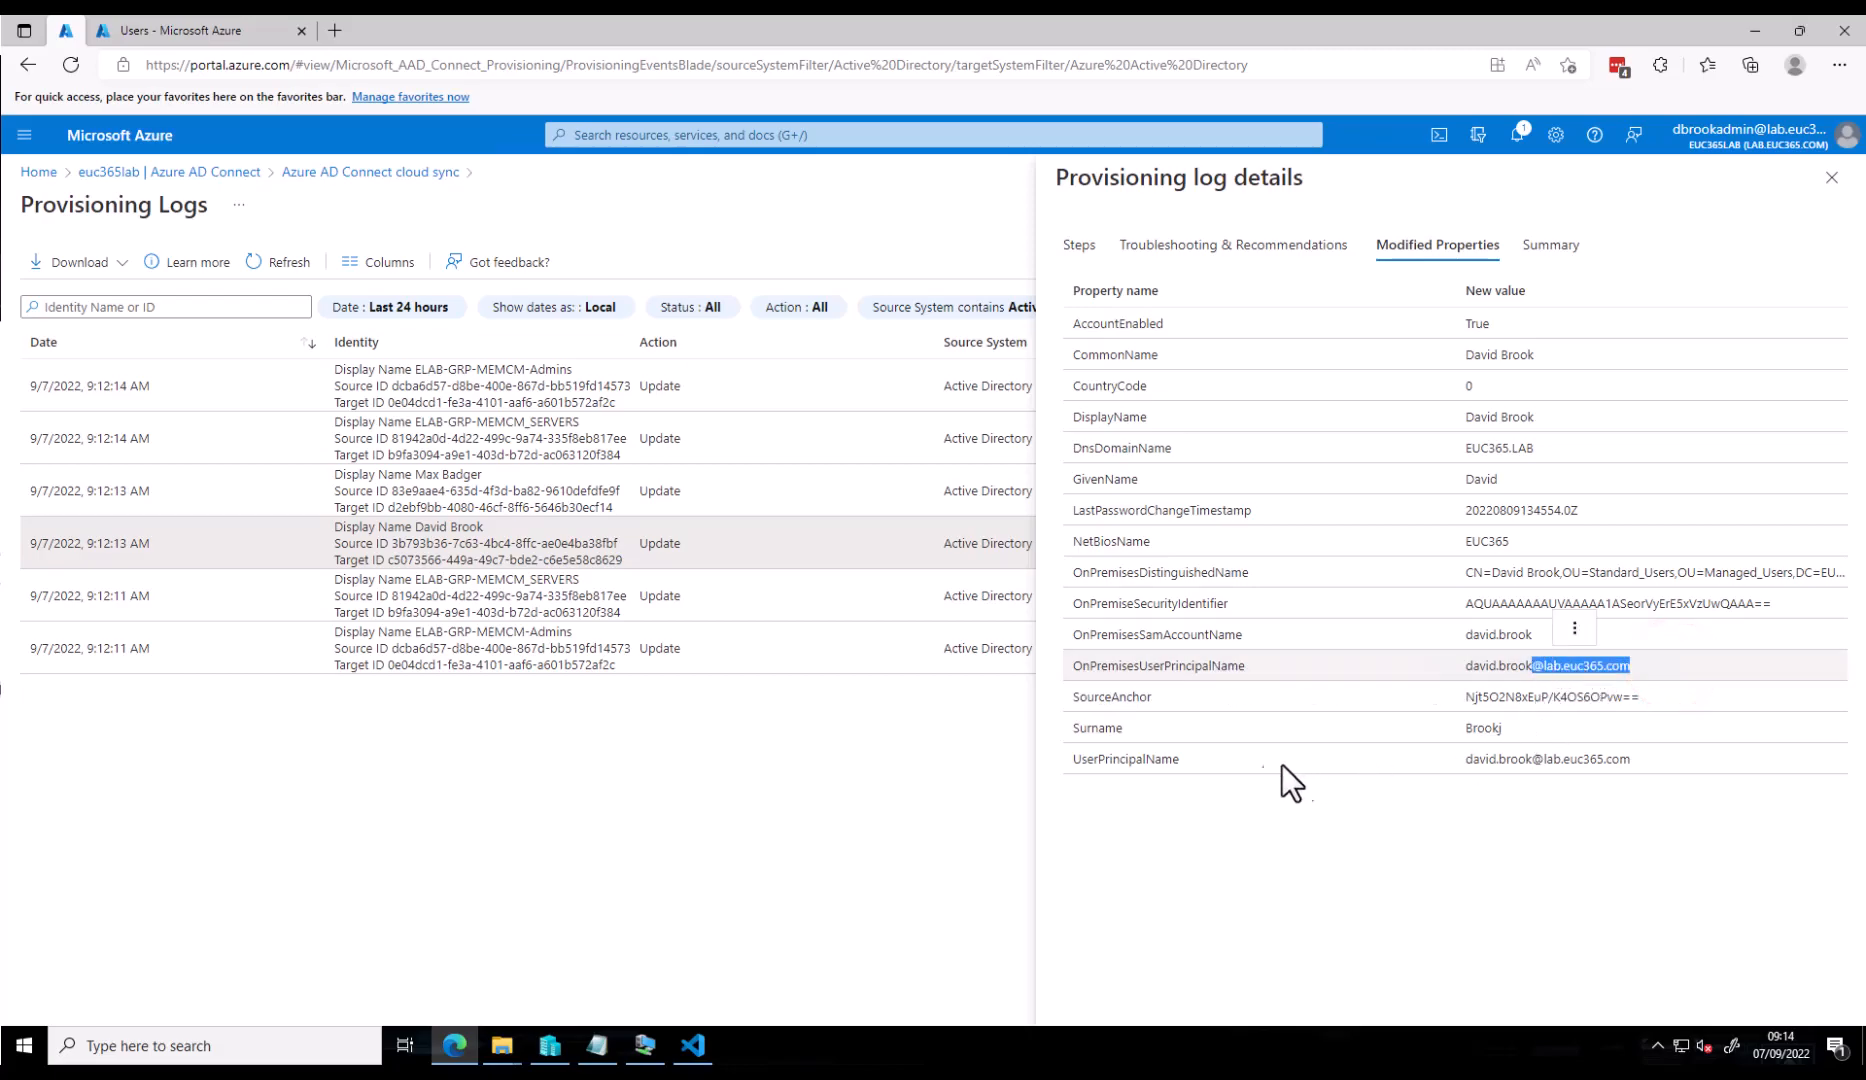
{"action": "left_click_drag", "start_coordinate": [1740, 757], "coordinate": [1434, 770]}
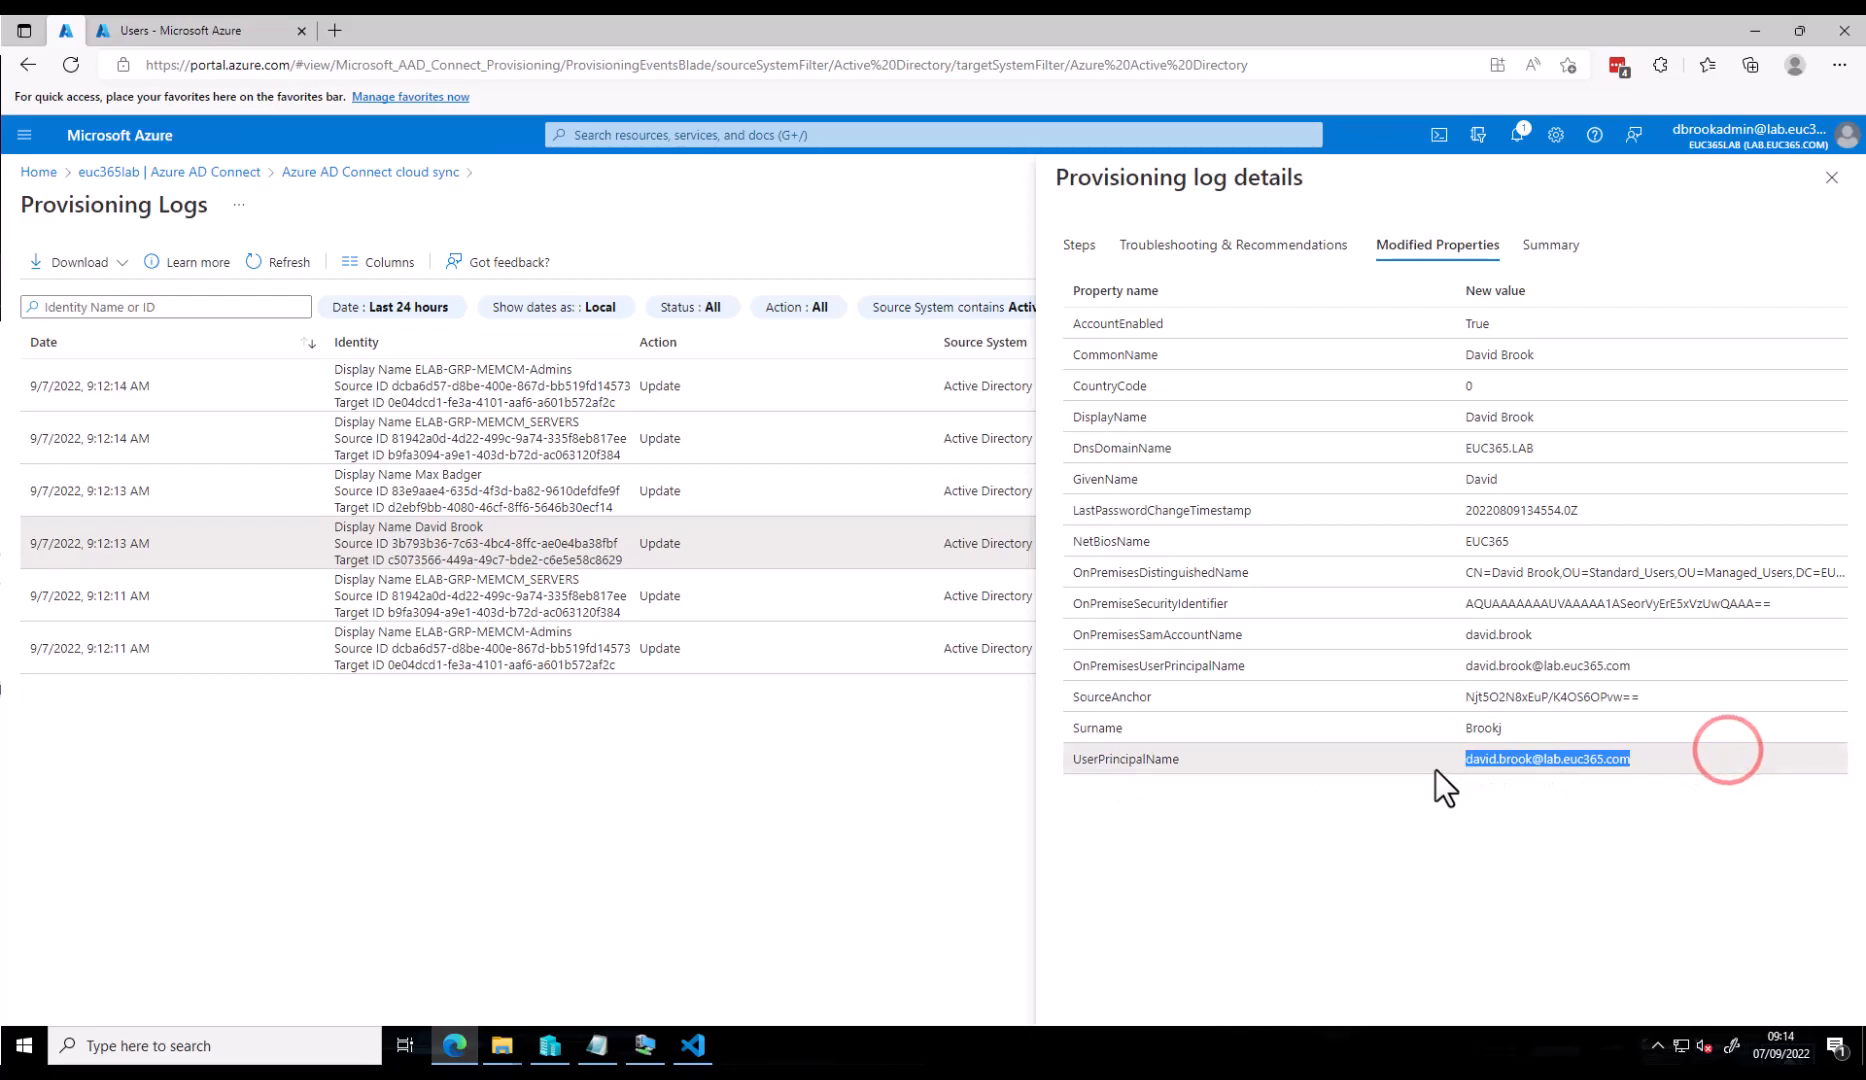
{"action": "left_click", "coordinate": [643, 783]}
{"action": "left_click", "coordinate": [36, 172]}
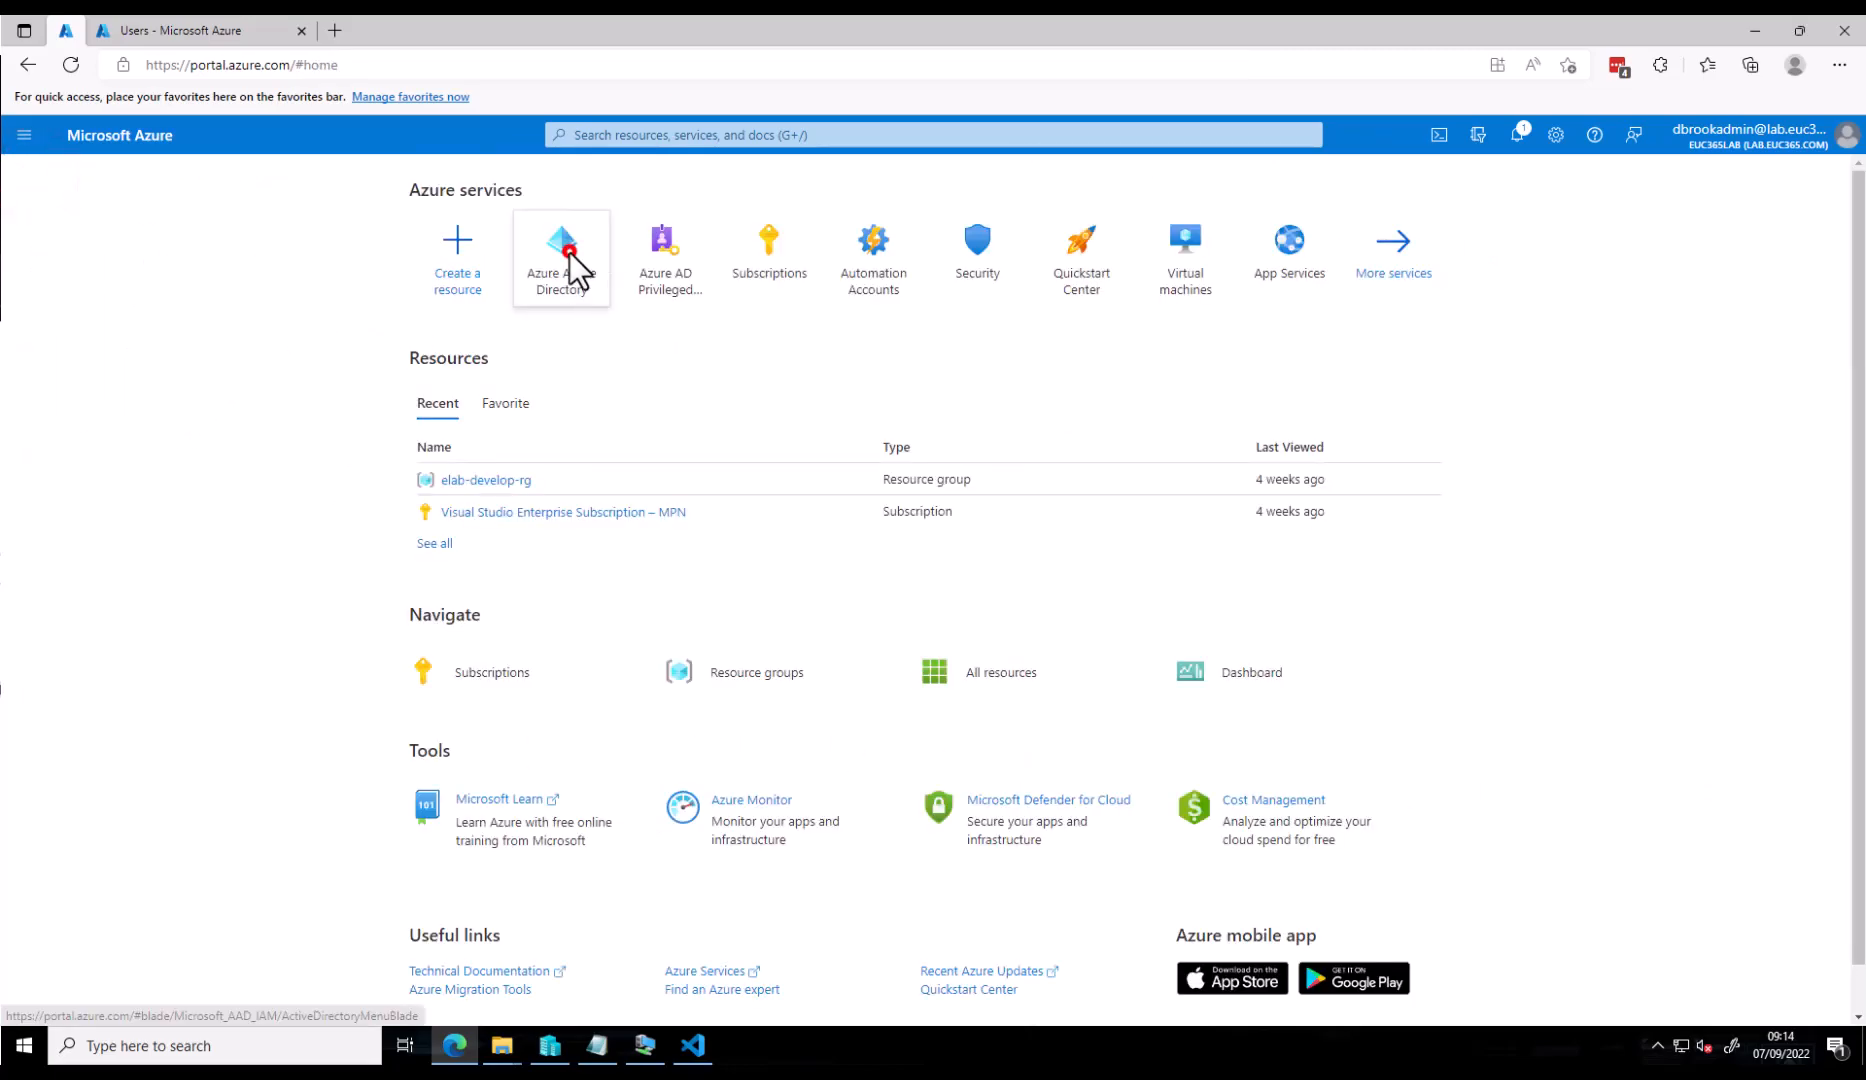
- Verify in Azure AD Users that the synced user's UPN now ends in lab.euc365.com
{"action": "left_click", "coordinate": [568, 250]}
{"action": "left_click", "coordinate": [86, 414]}
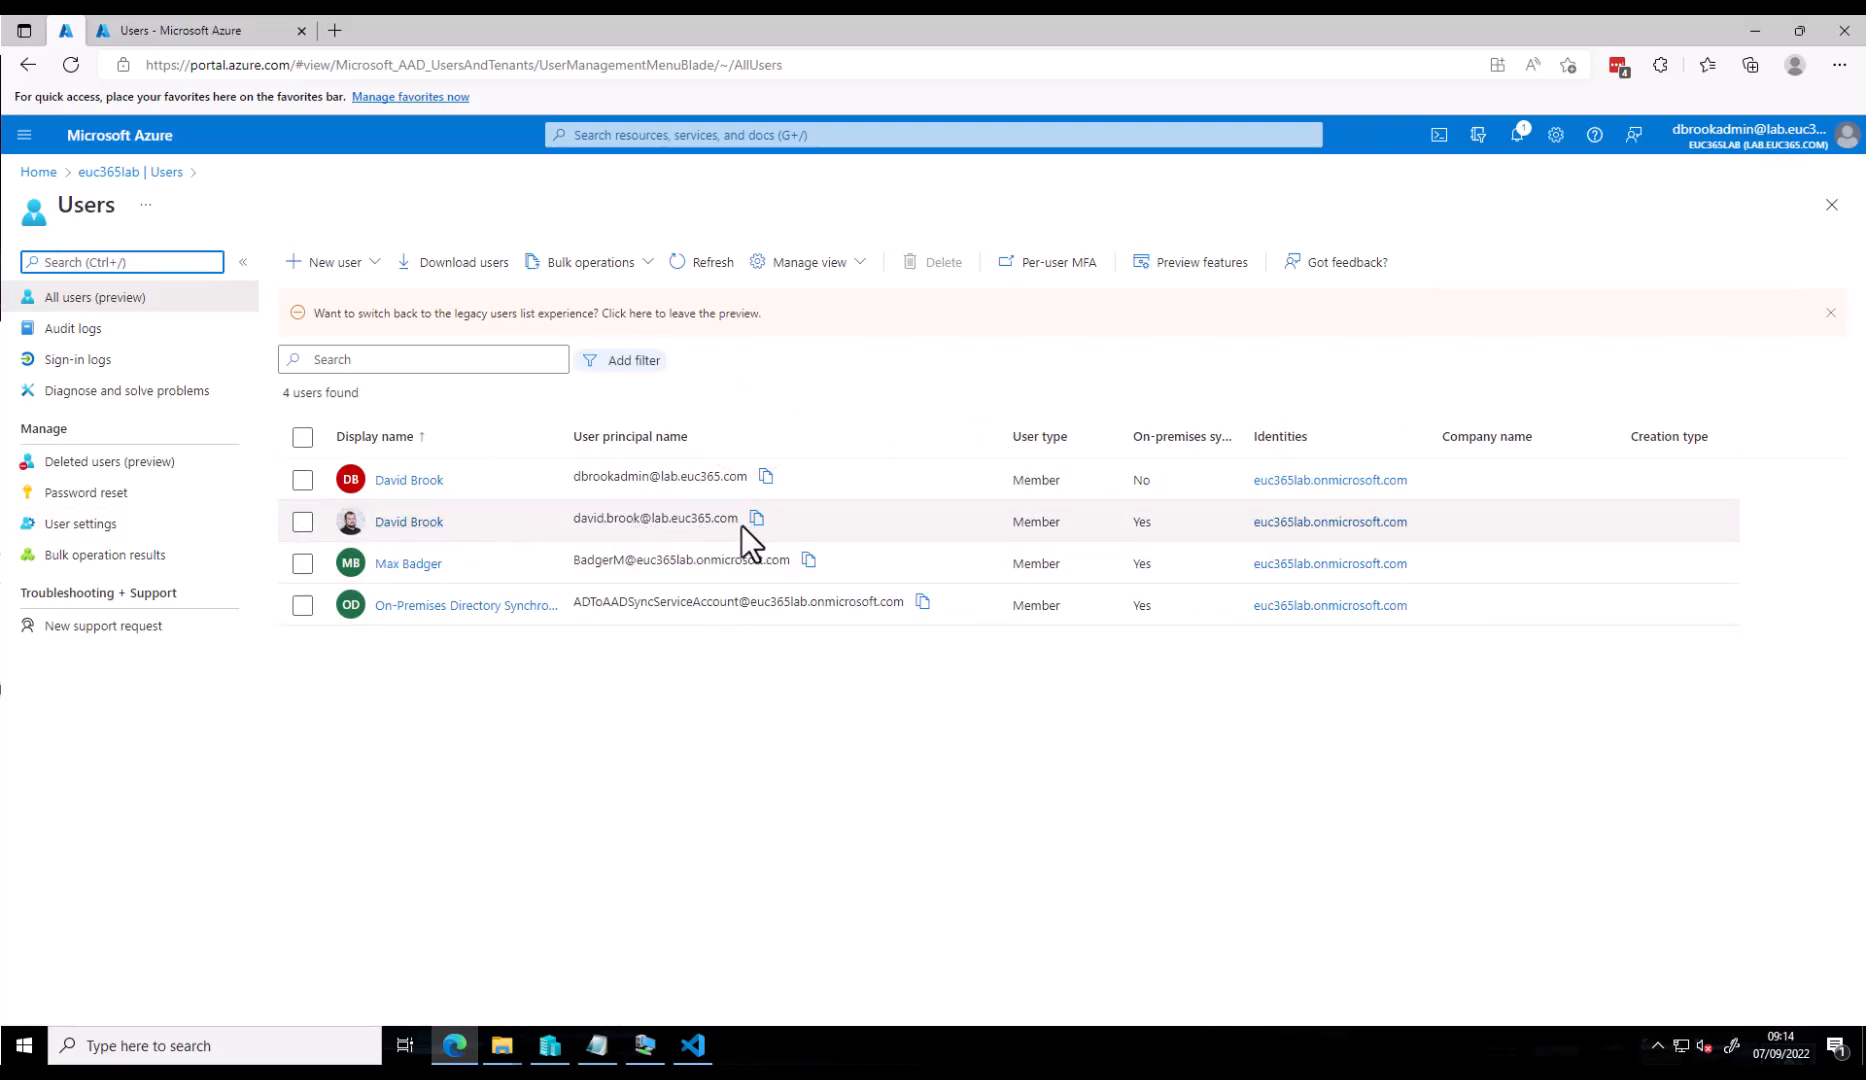
{"action": "left_click_drag", "start_coordinate": [735, 520], "coordinate": [651, 522]}
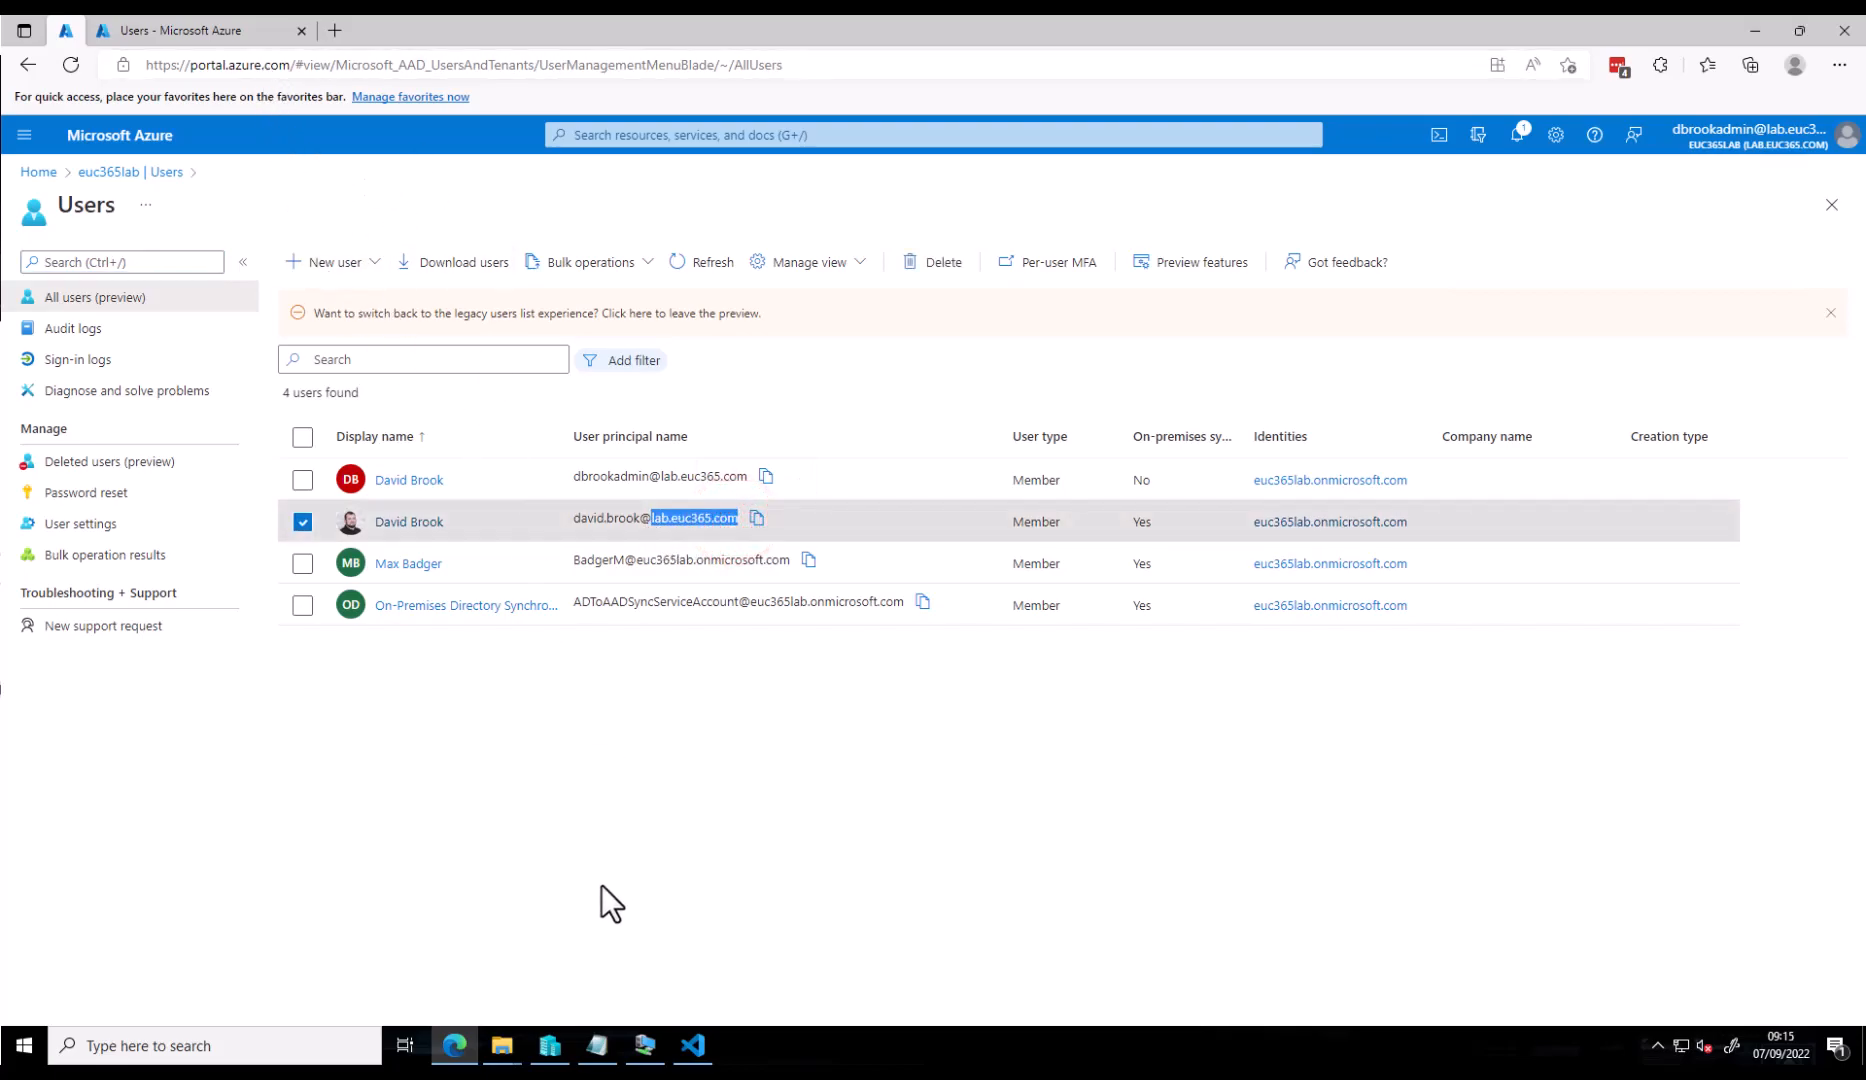
{"action": "left_click", "coordinate": [1796, 66]}
- In a guest window, sign in to portal.azure.com with the synced user's new UPN and password
{"action": "left_click", "coordinate": [1654, 232]}
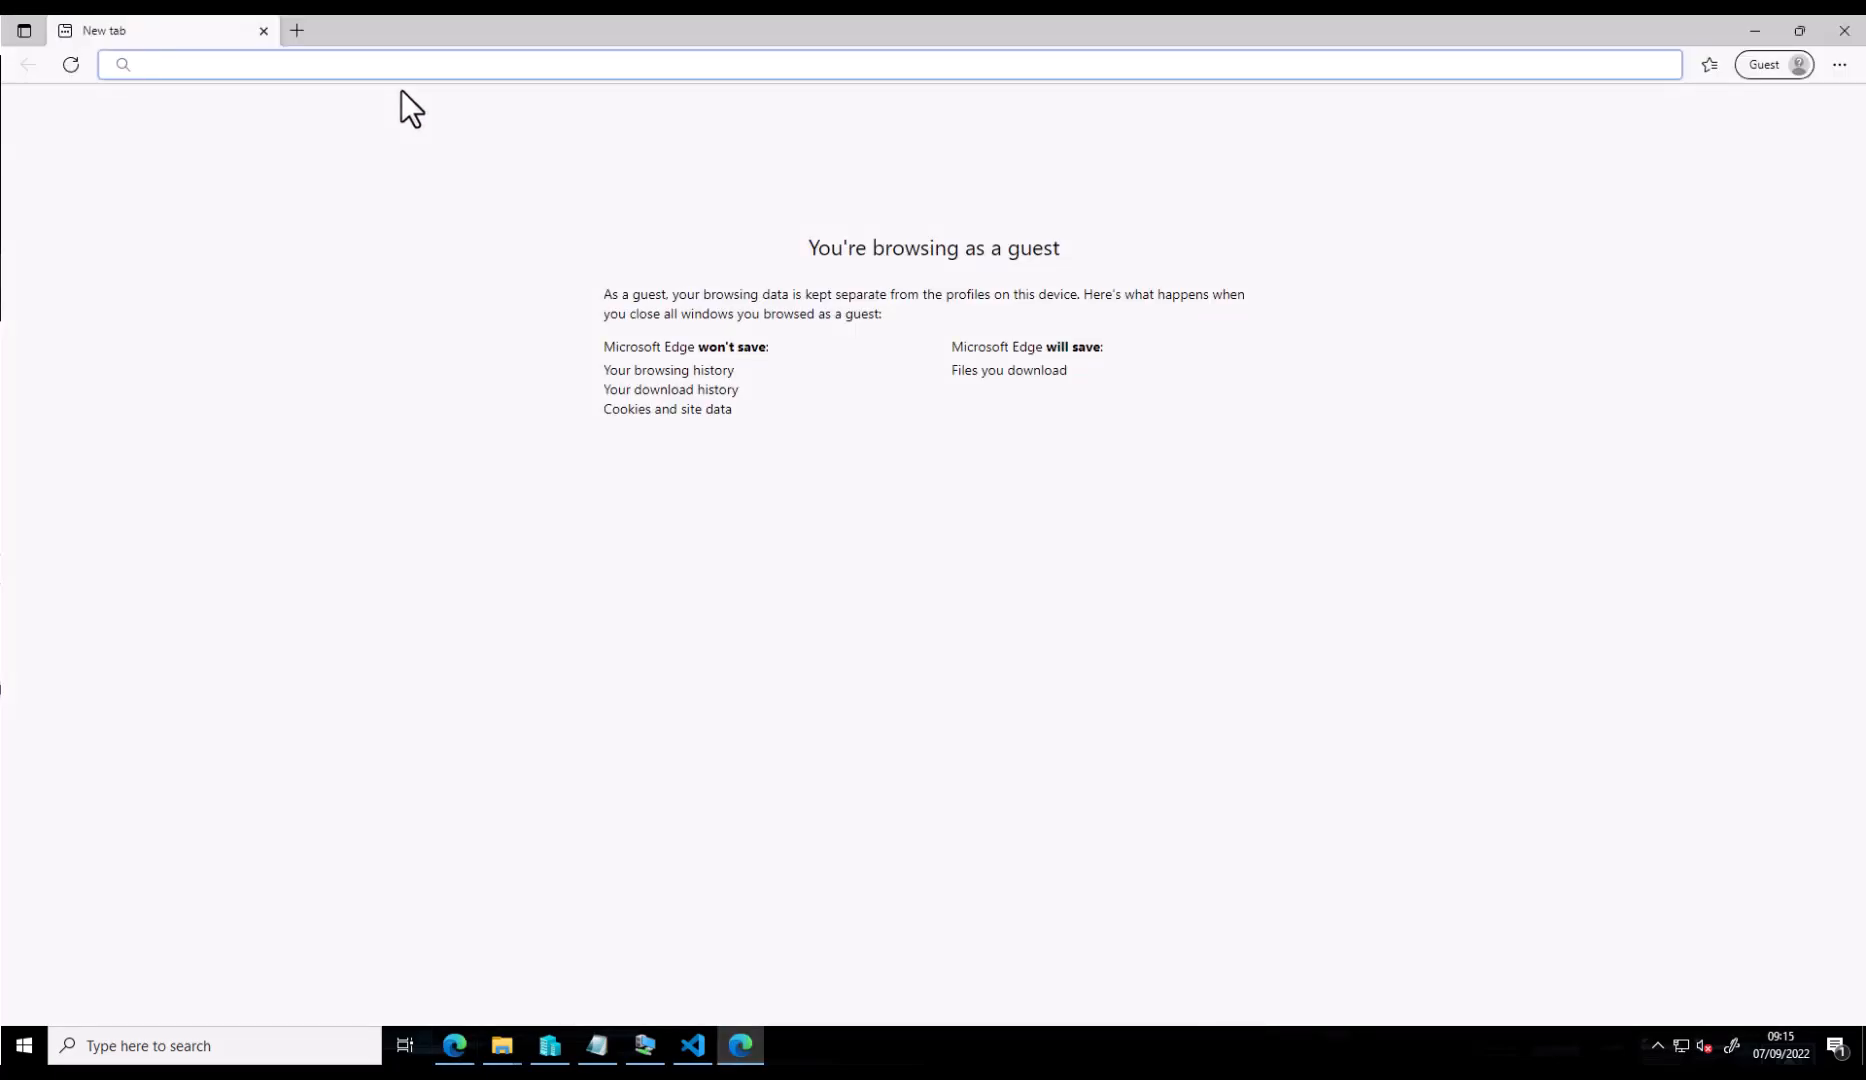
{"action": "type", "text": "portal"}
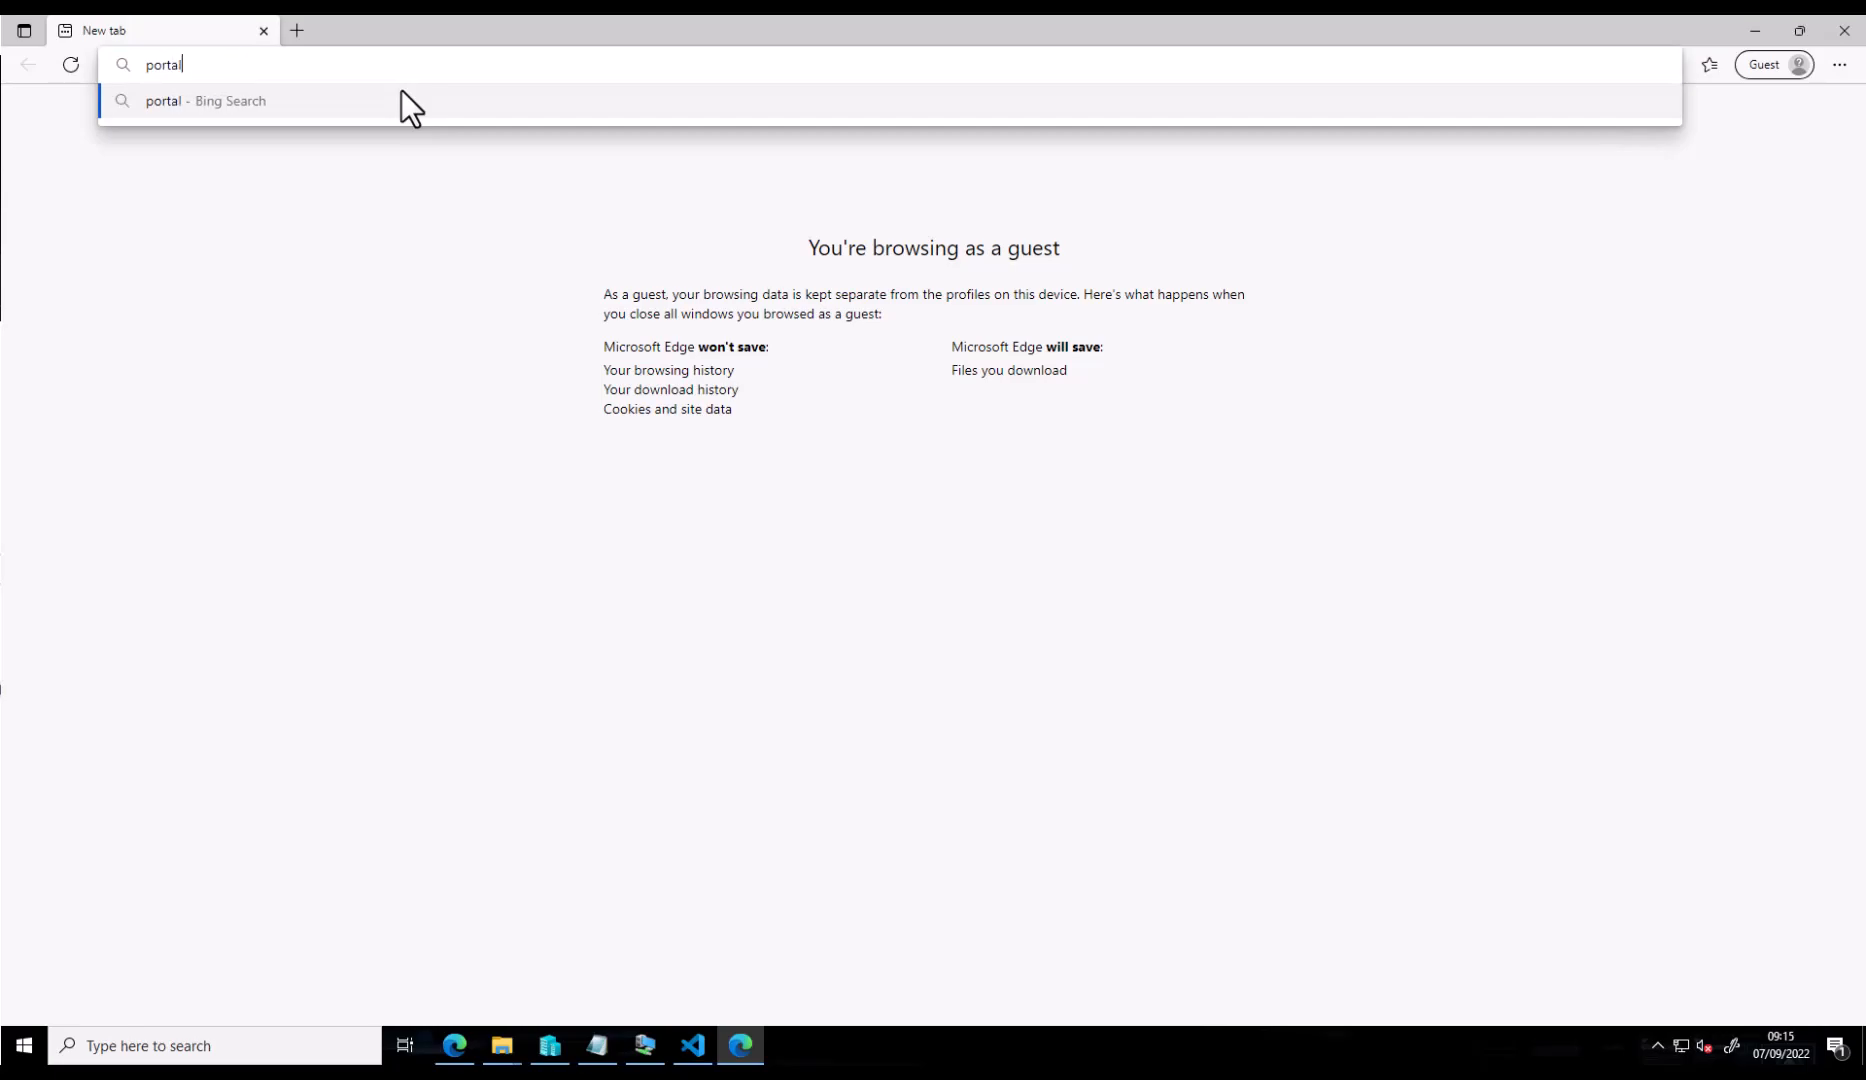
{"action": "type", "text": ".azure.com"}
{"action": "key", "text": "Return"}
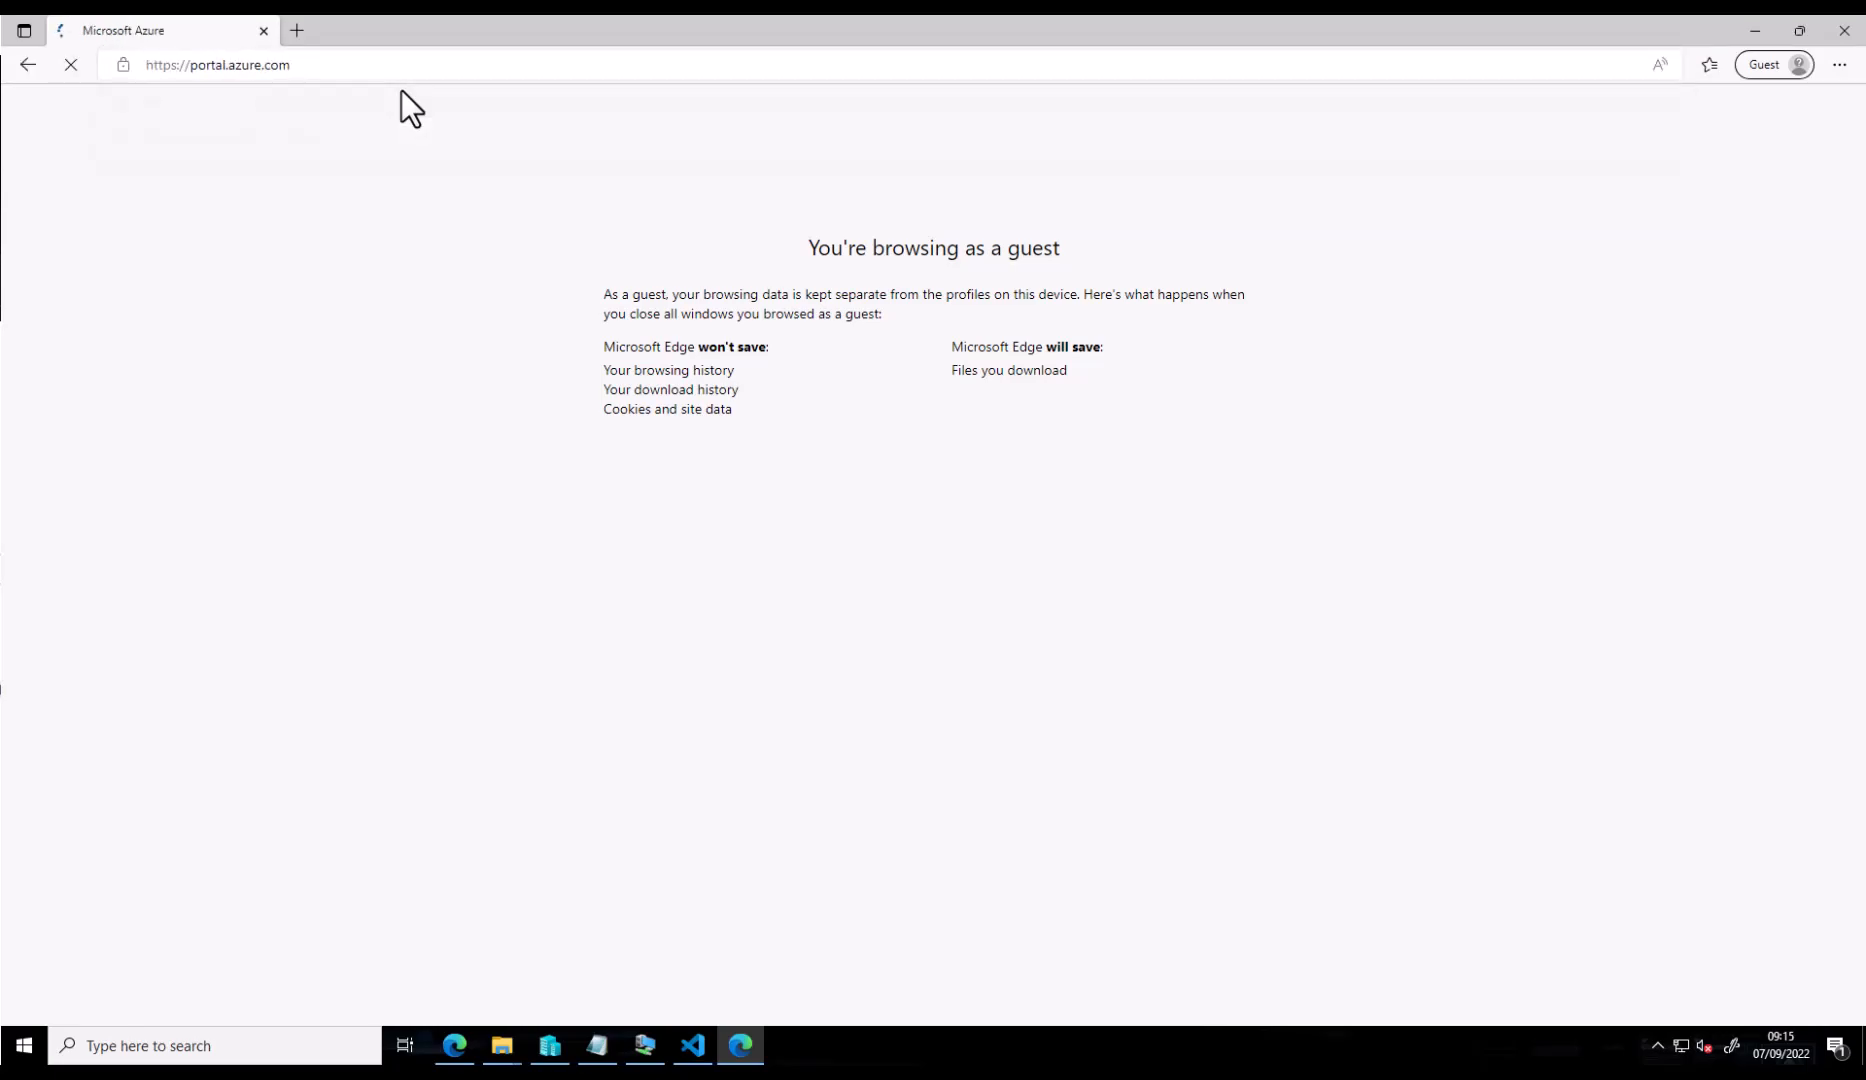
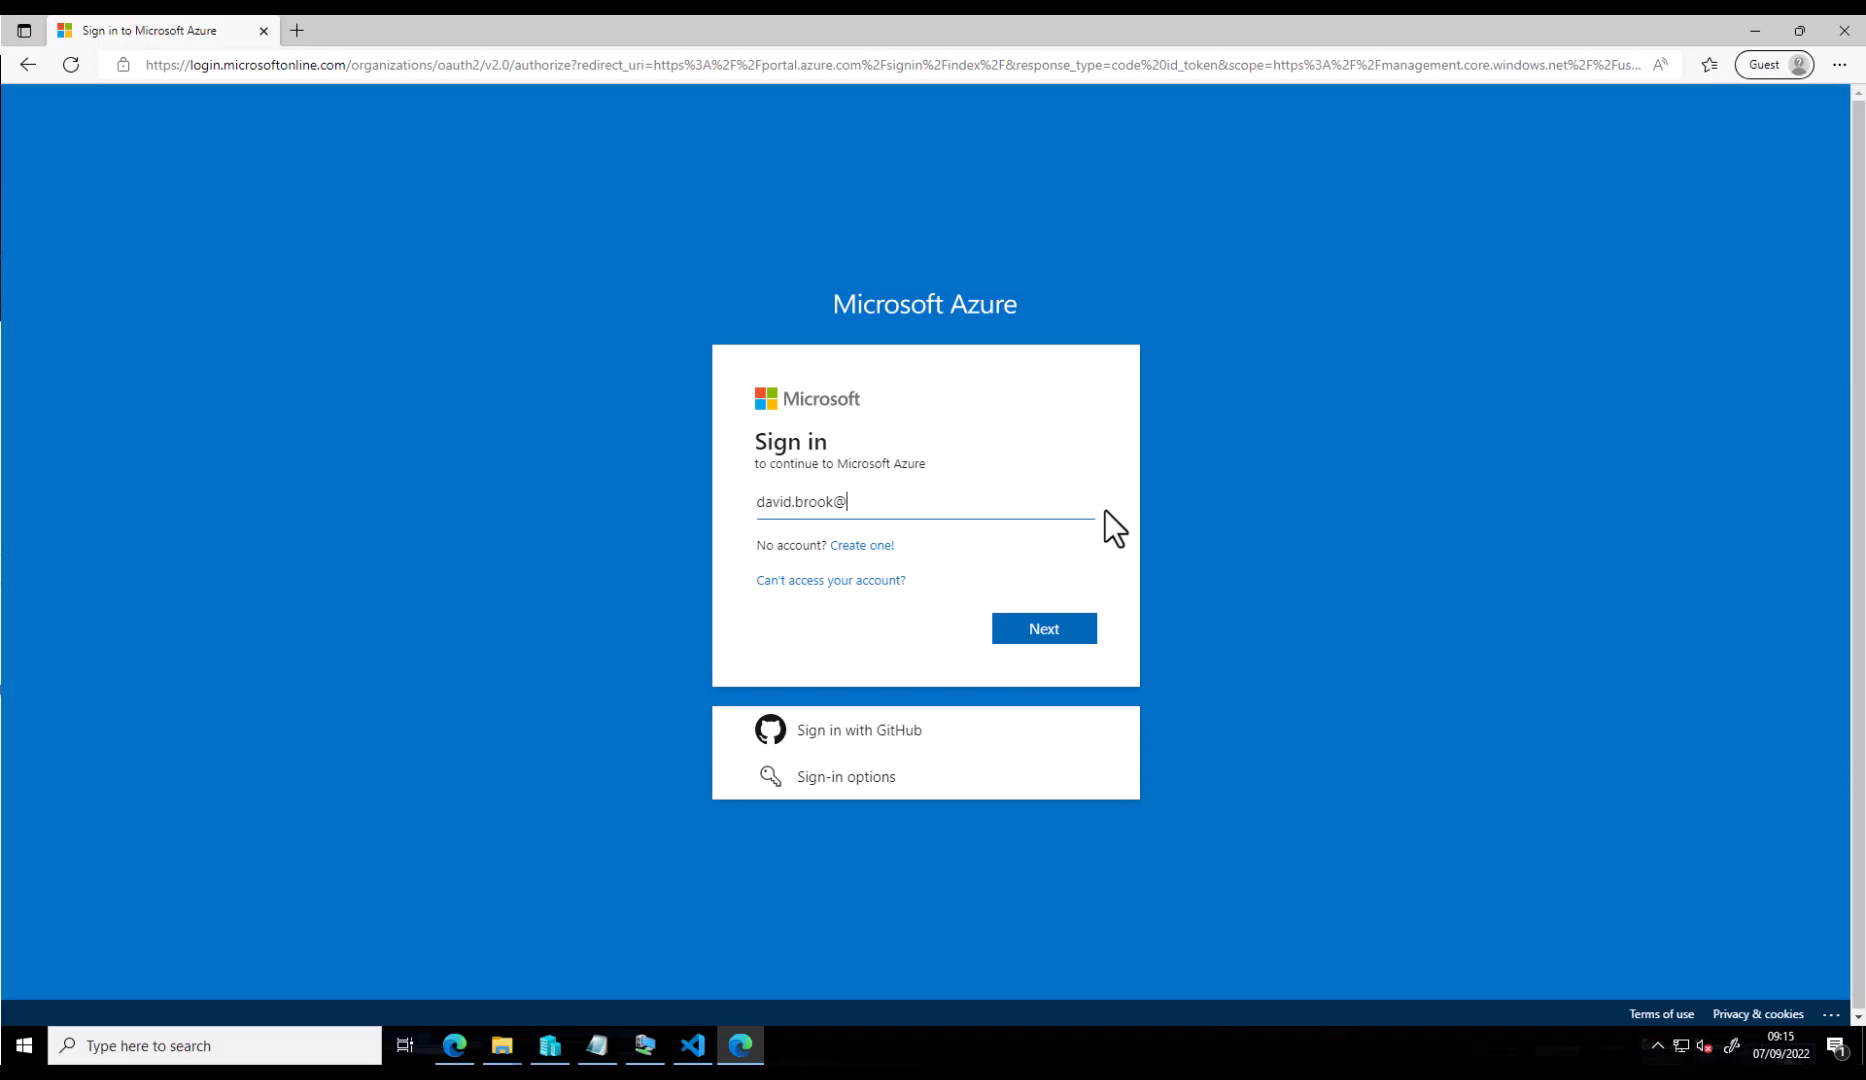
{"action": "key", "text": "Return"}
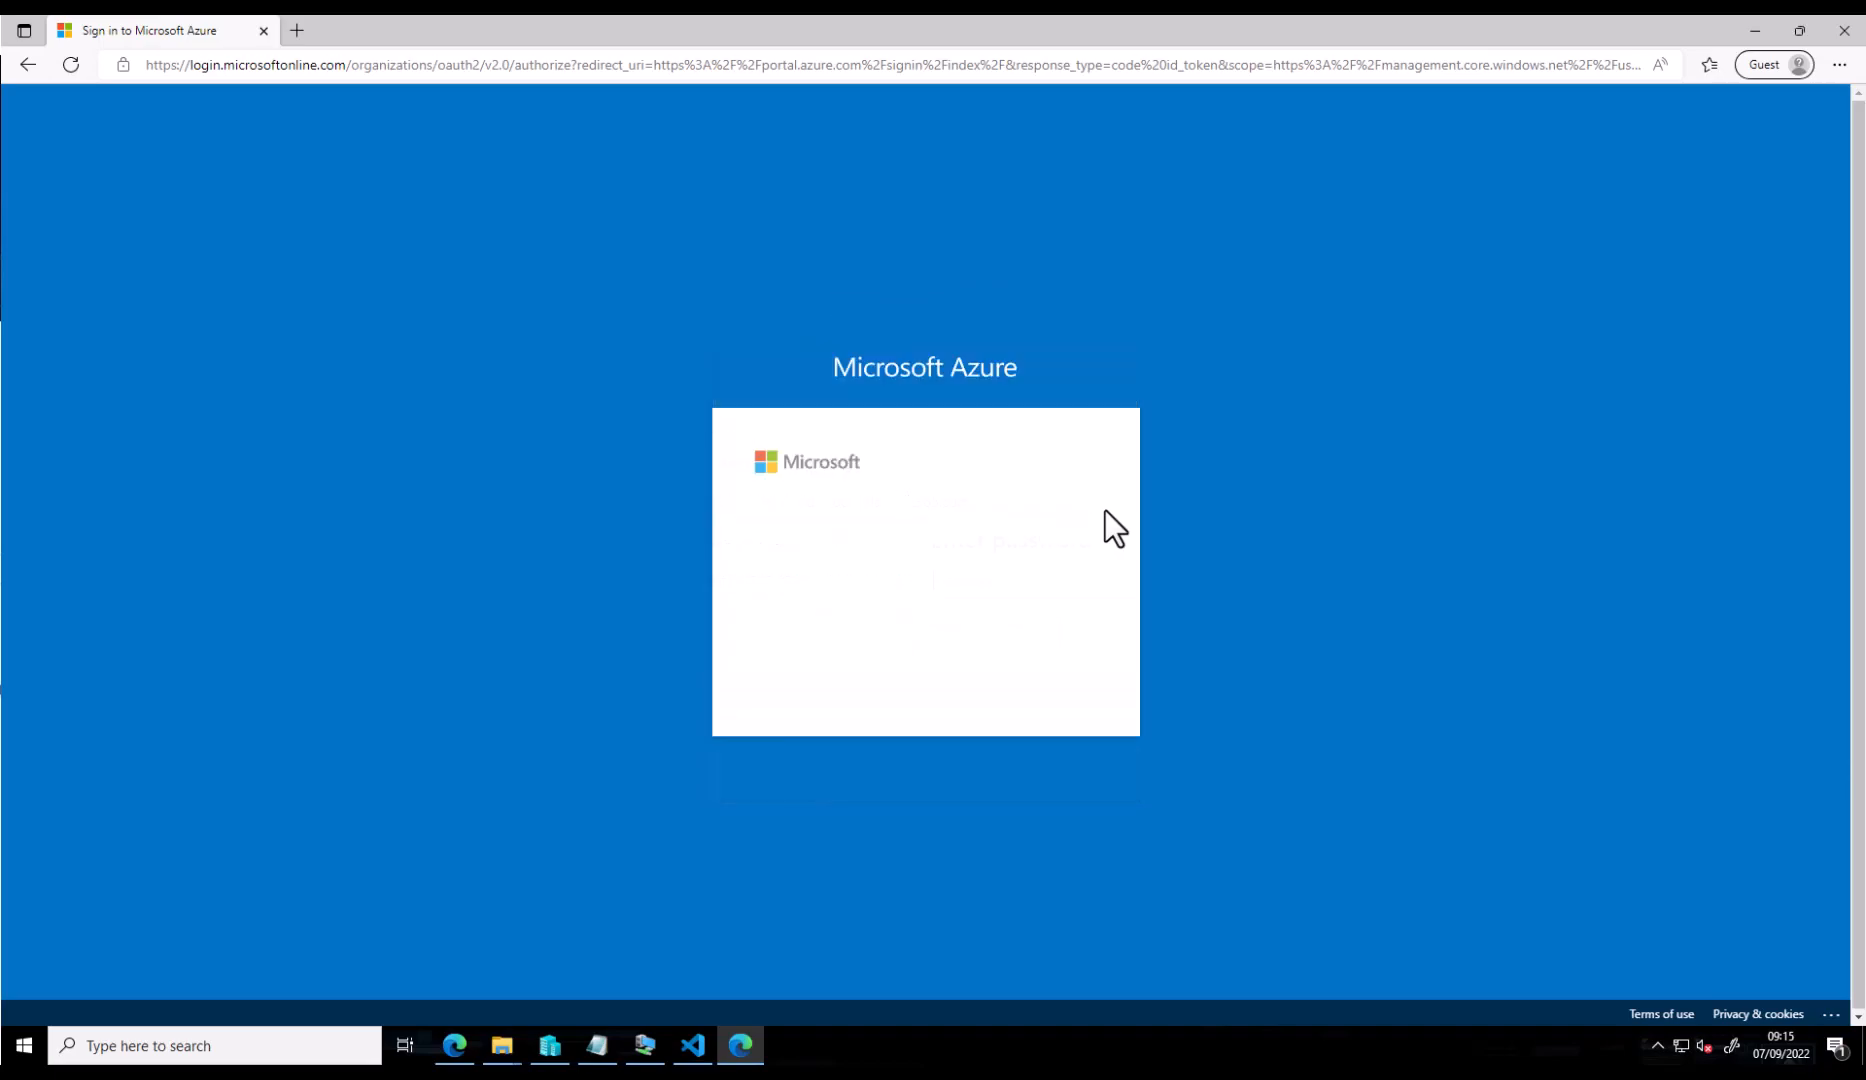
{"action": "type", "text": "•••••••••"}
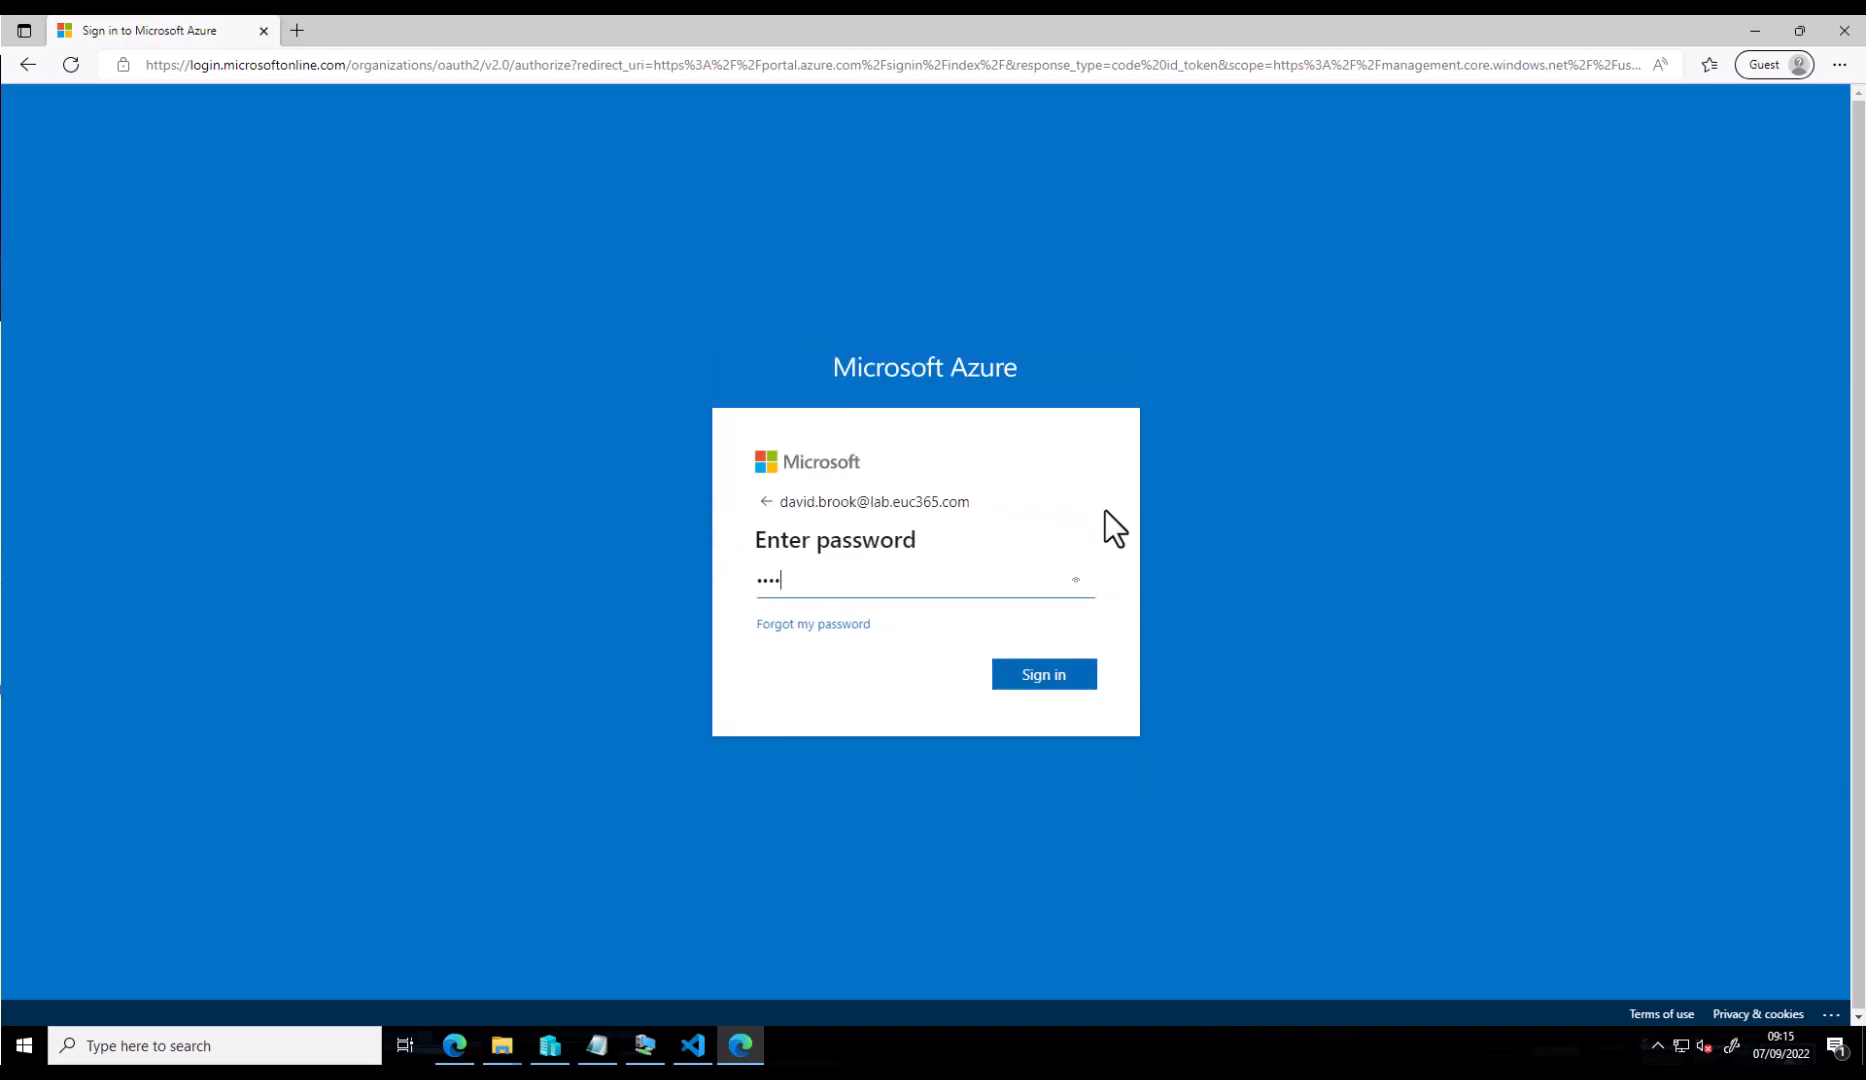
{"action": "type", "text": "•••"}
{"action": "key", "text": "Return"}
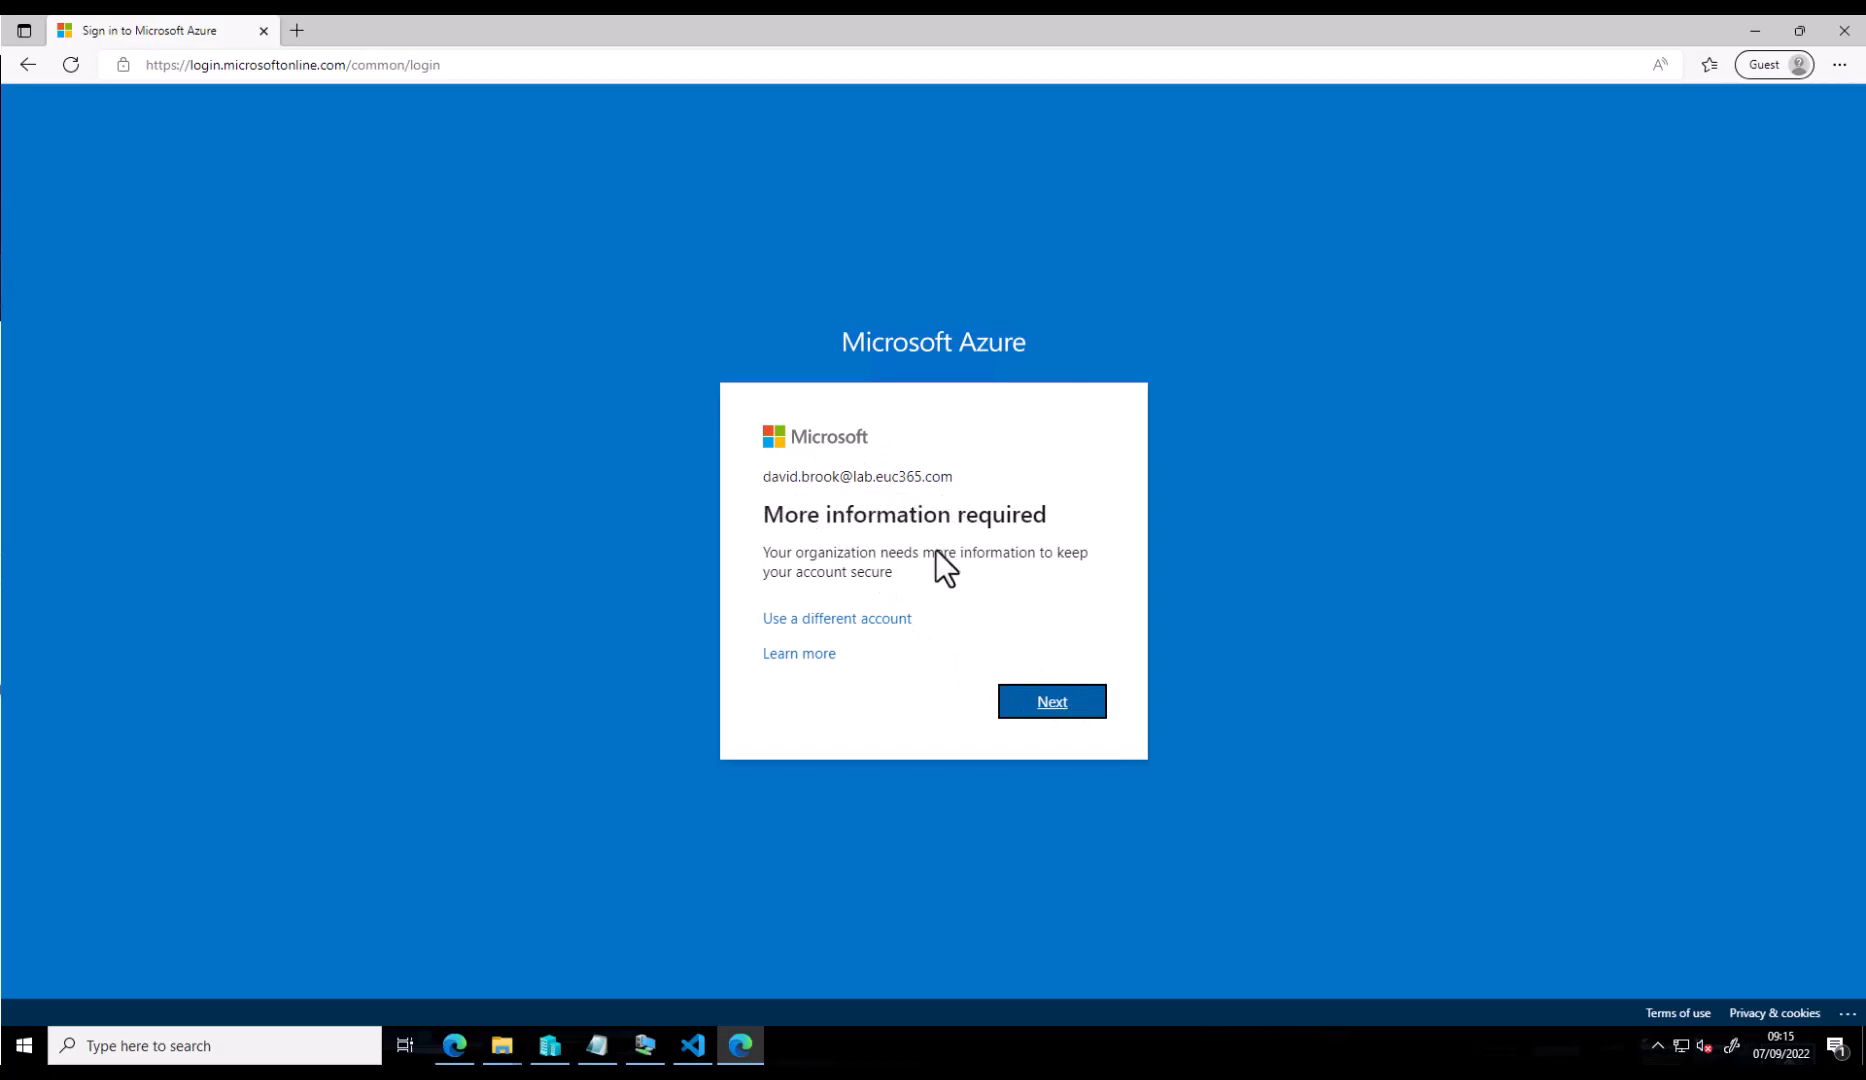
- Dismiss the sign-in prompts and welcome tour, then check the signed-in account
{"action": "left_click", "coordinate": [1071, 709]}
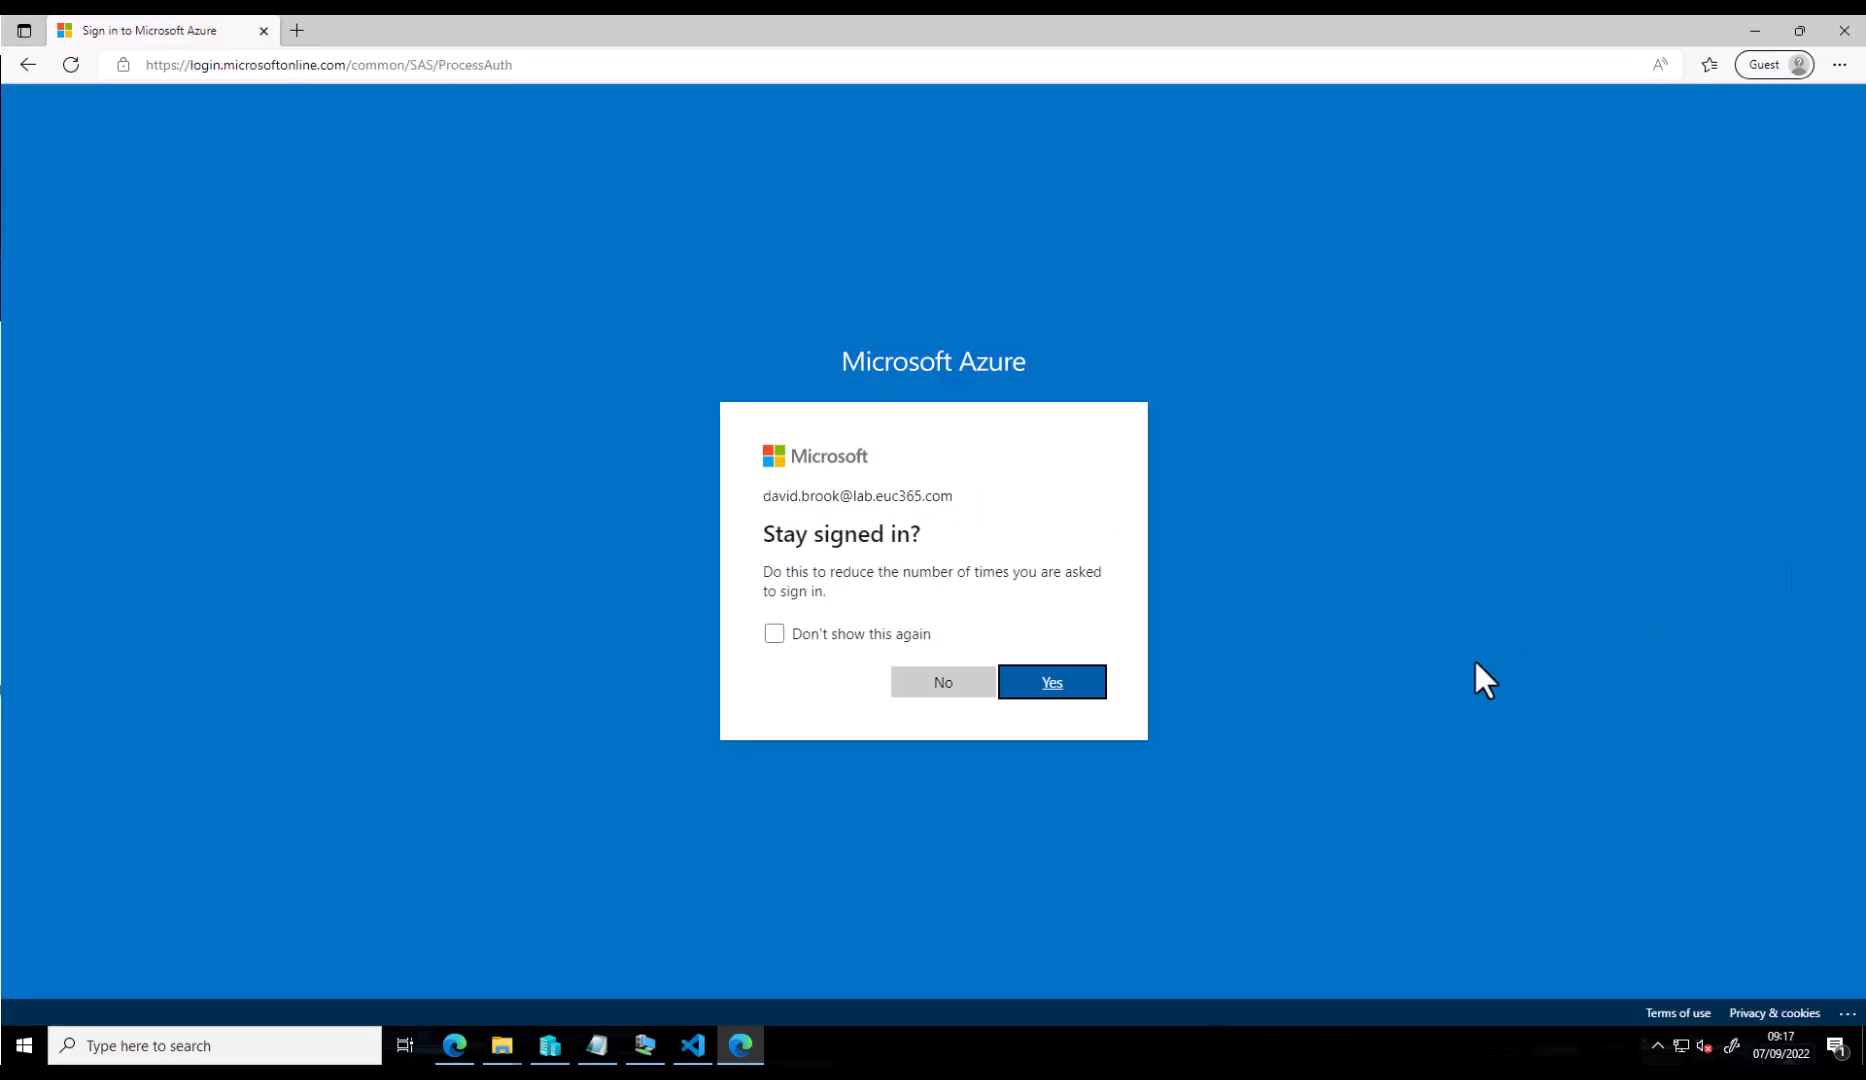
{"action": "left_click", "coordinate": [923, 684]}
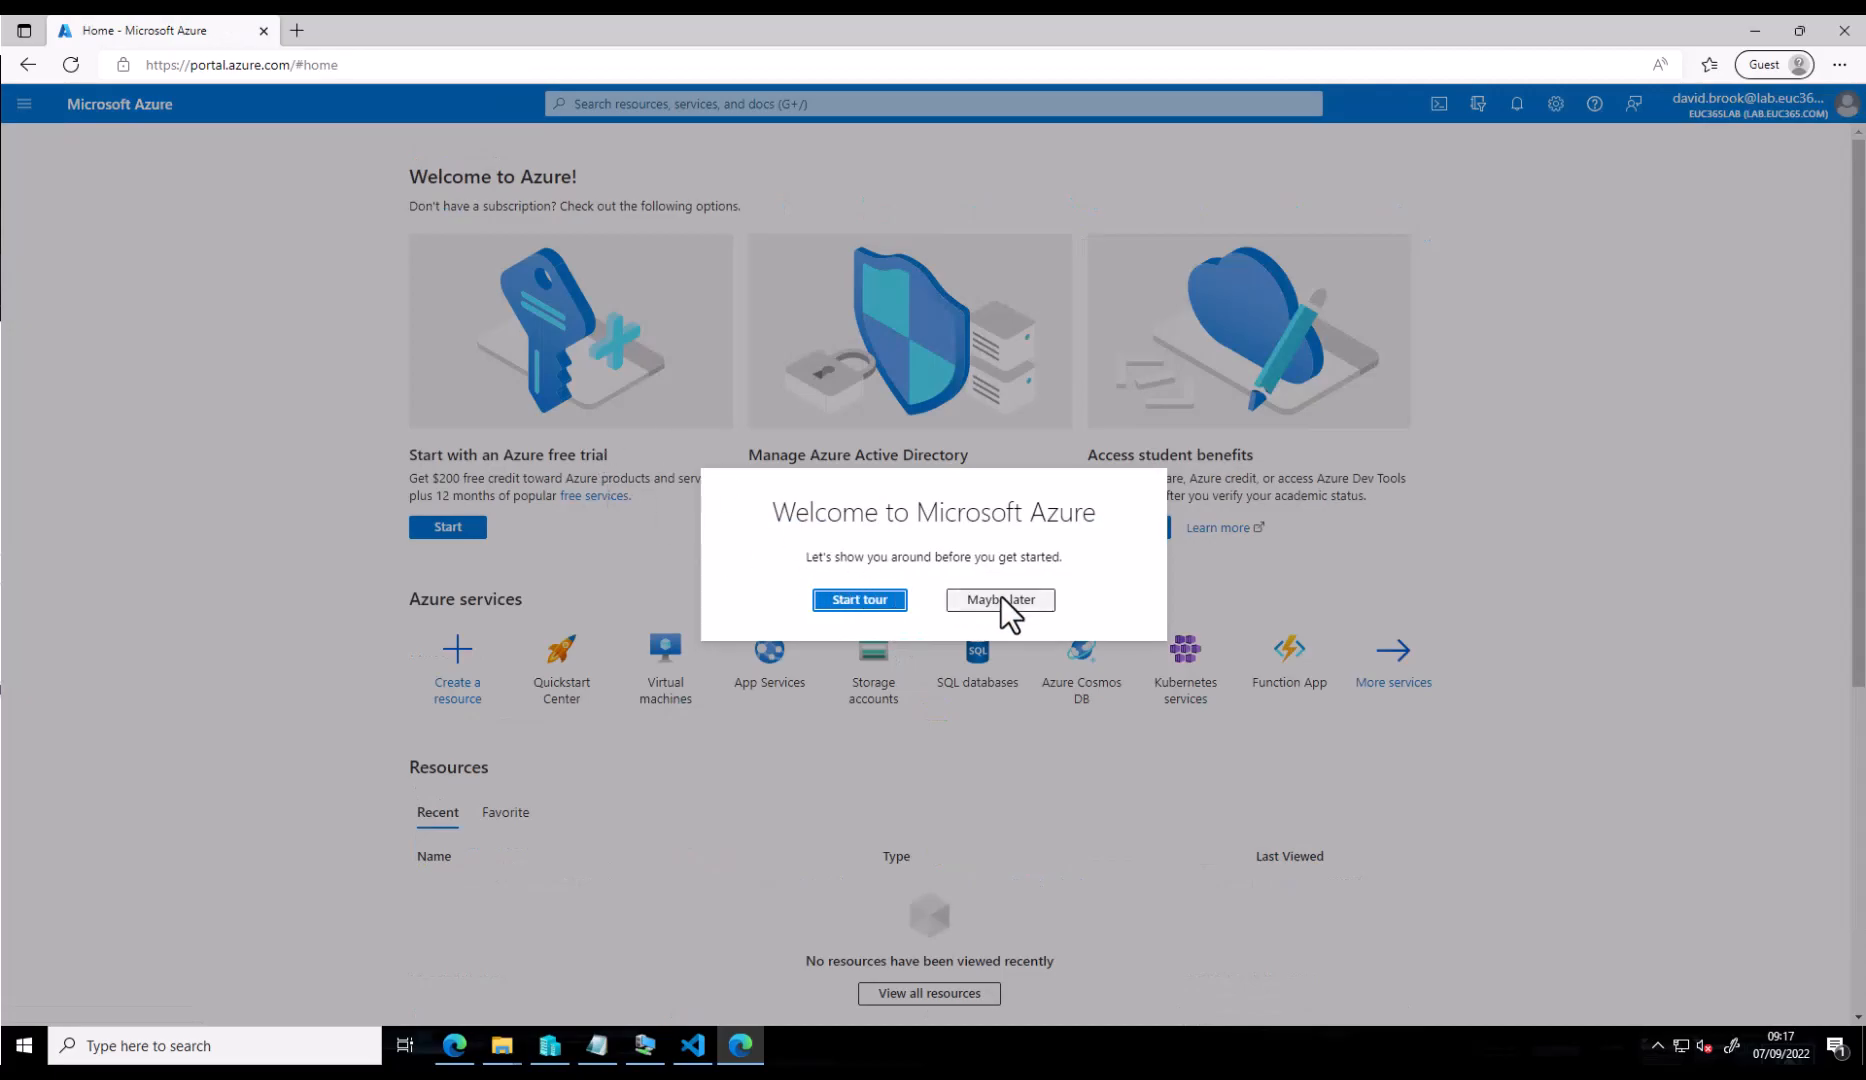
{"action": "left_click", "coordinate": [1002, 598]}
{"action": "scroll", "coordinate": [1703, 168], "scroll_direction": "down", "scroll_amount": 5}
{"action": "scroll", "coordinate": [1703, 168], "scroll_direction": "up", "scroll_amount": 5}
{"action": "left_click", "coordinate": [1768, 106]}
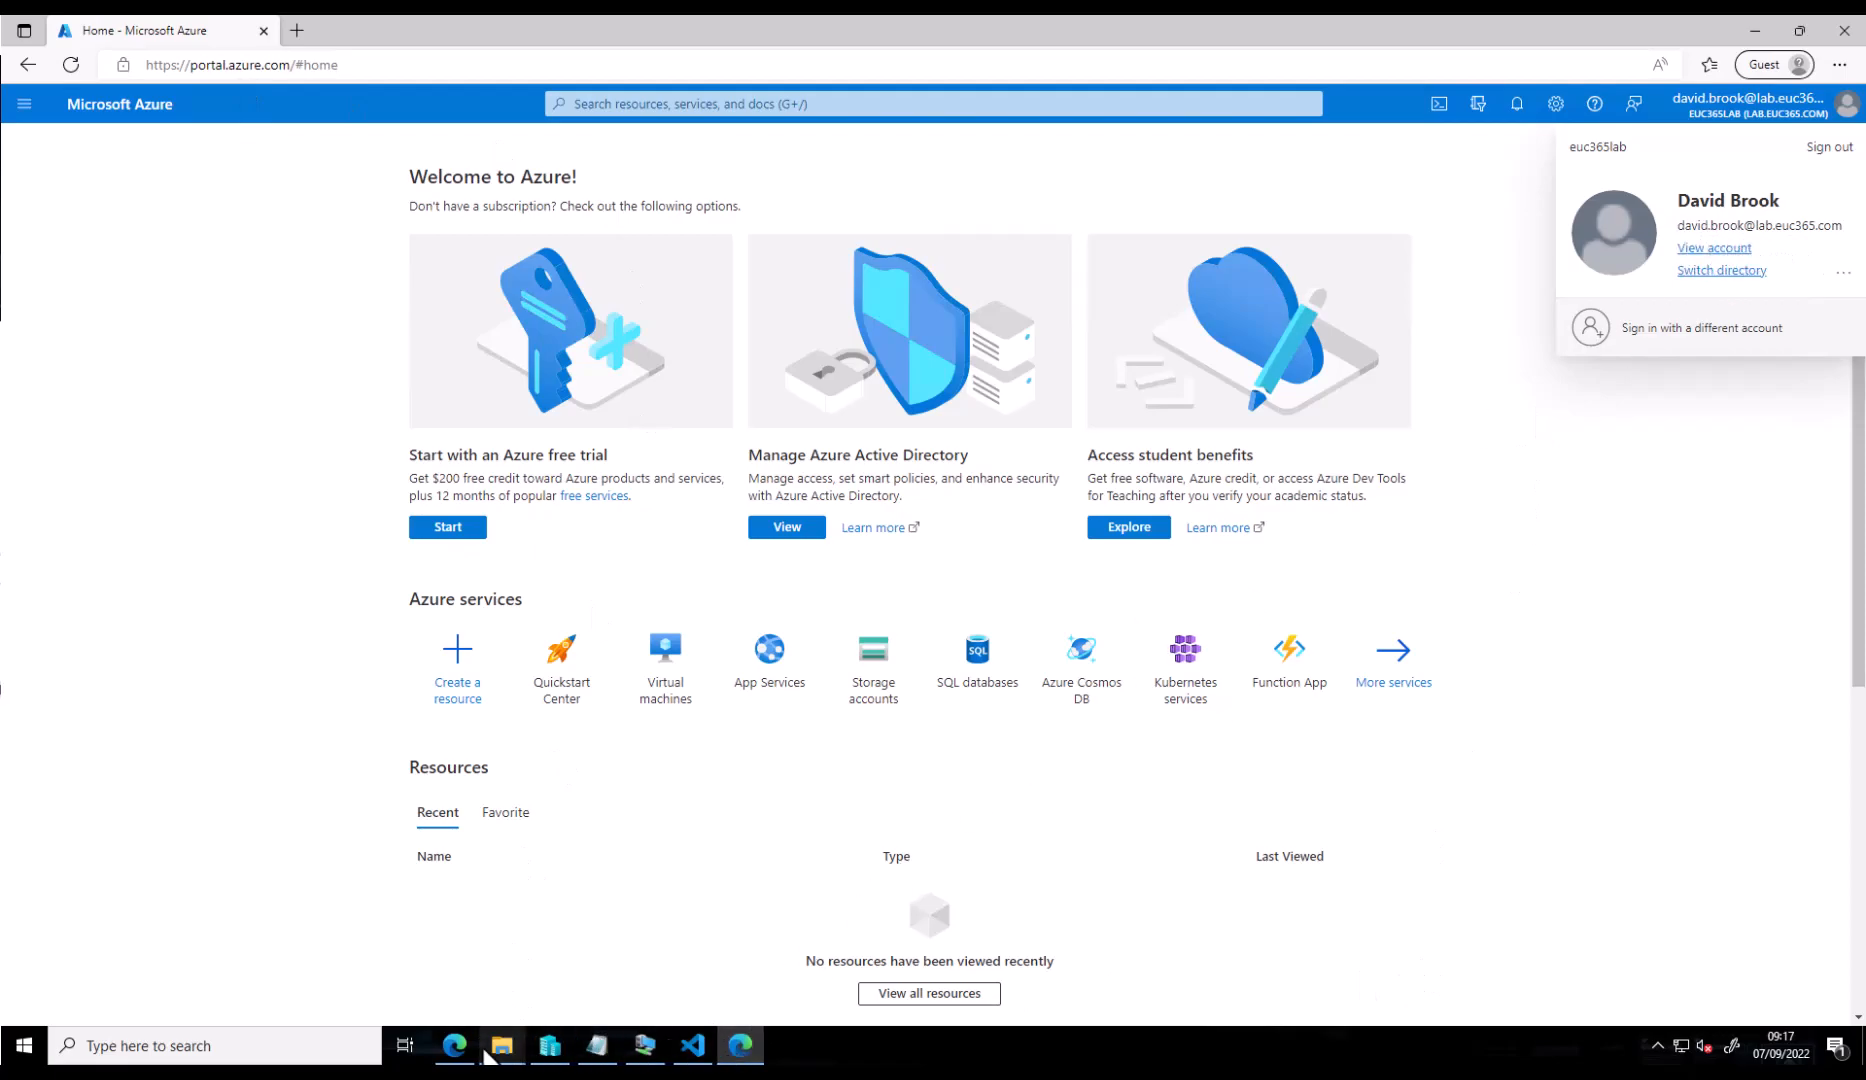
- Recheck the synced user's full UPN in the admin Users list
{"action": "left_click", "coordinate": [454, 1045]}
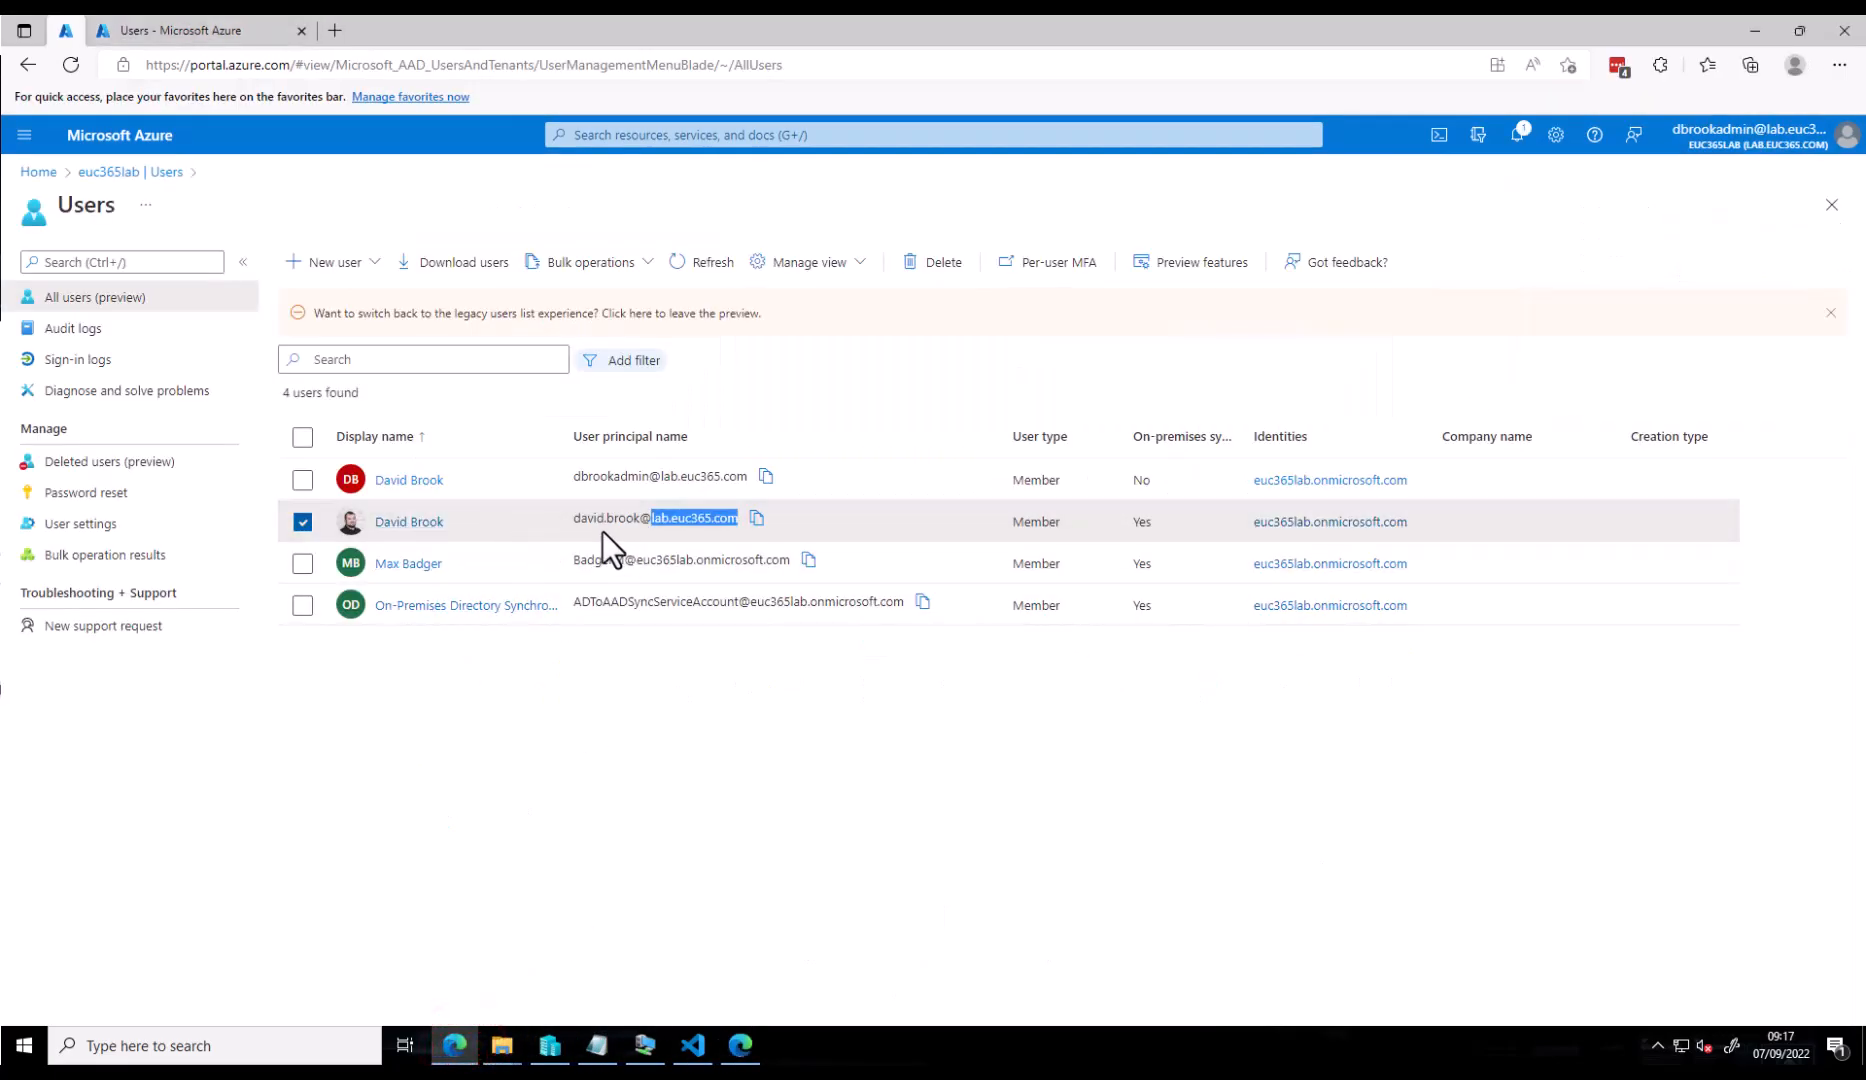
{"action": "left_click_drag", "start_coordinate": [570, 518], "coordinate": [741, 518]}
{"action": "left_click", "coordinate": [1190, 525]}
{"action": "left_click", "coordinate": [828, 921]}
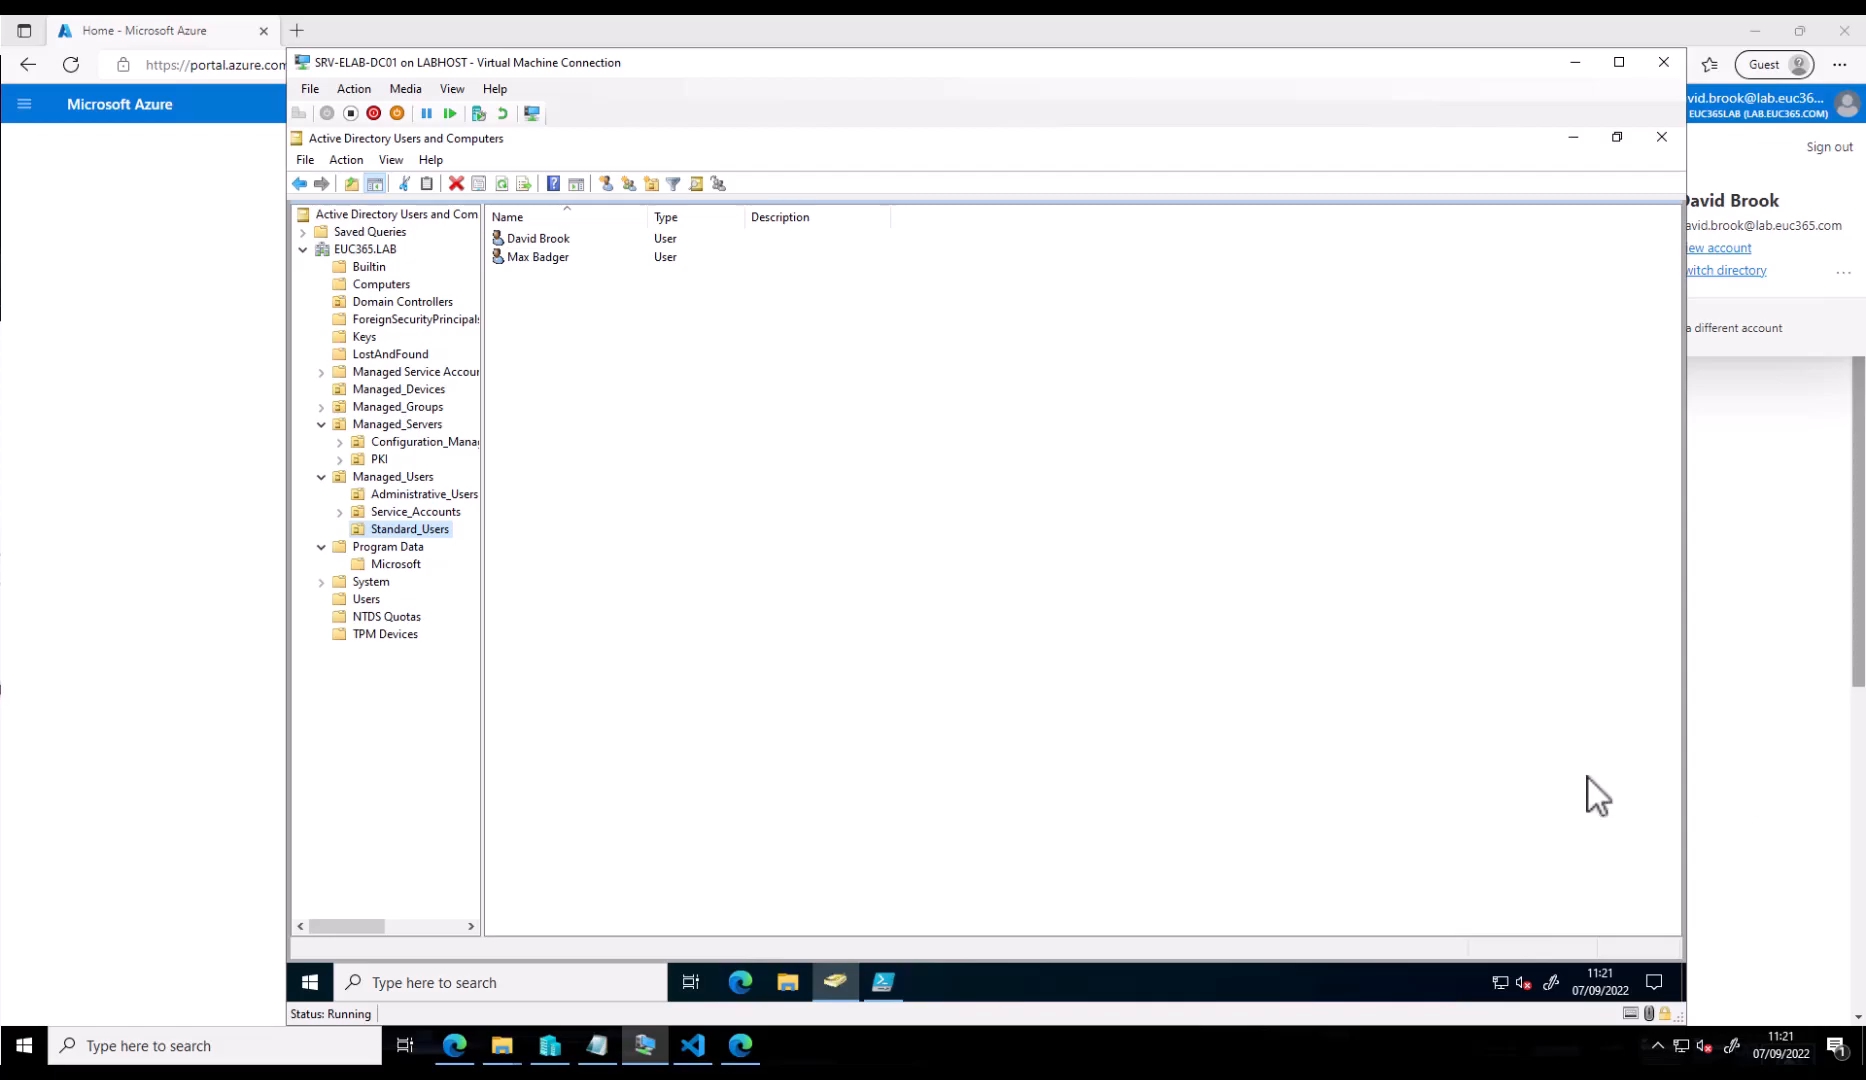
- Bring PowerShell ISE with Update-UPNSuffix.ps1 to the front on the VM
{"action": "left_click", "coordinate": [883, 980]}
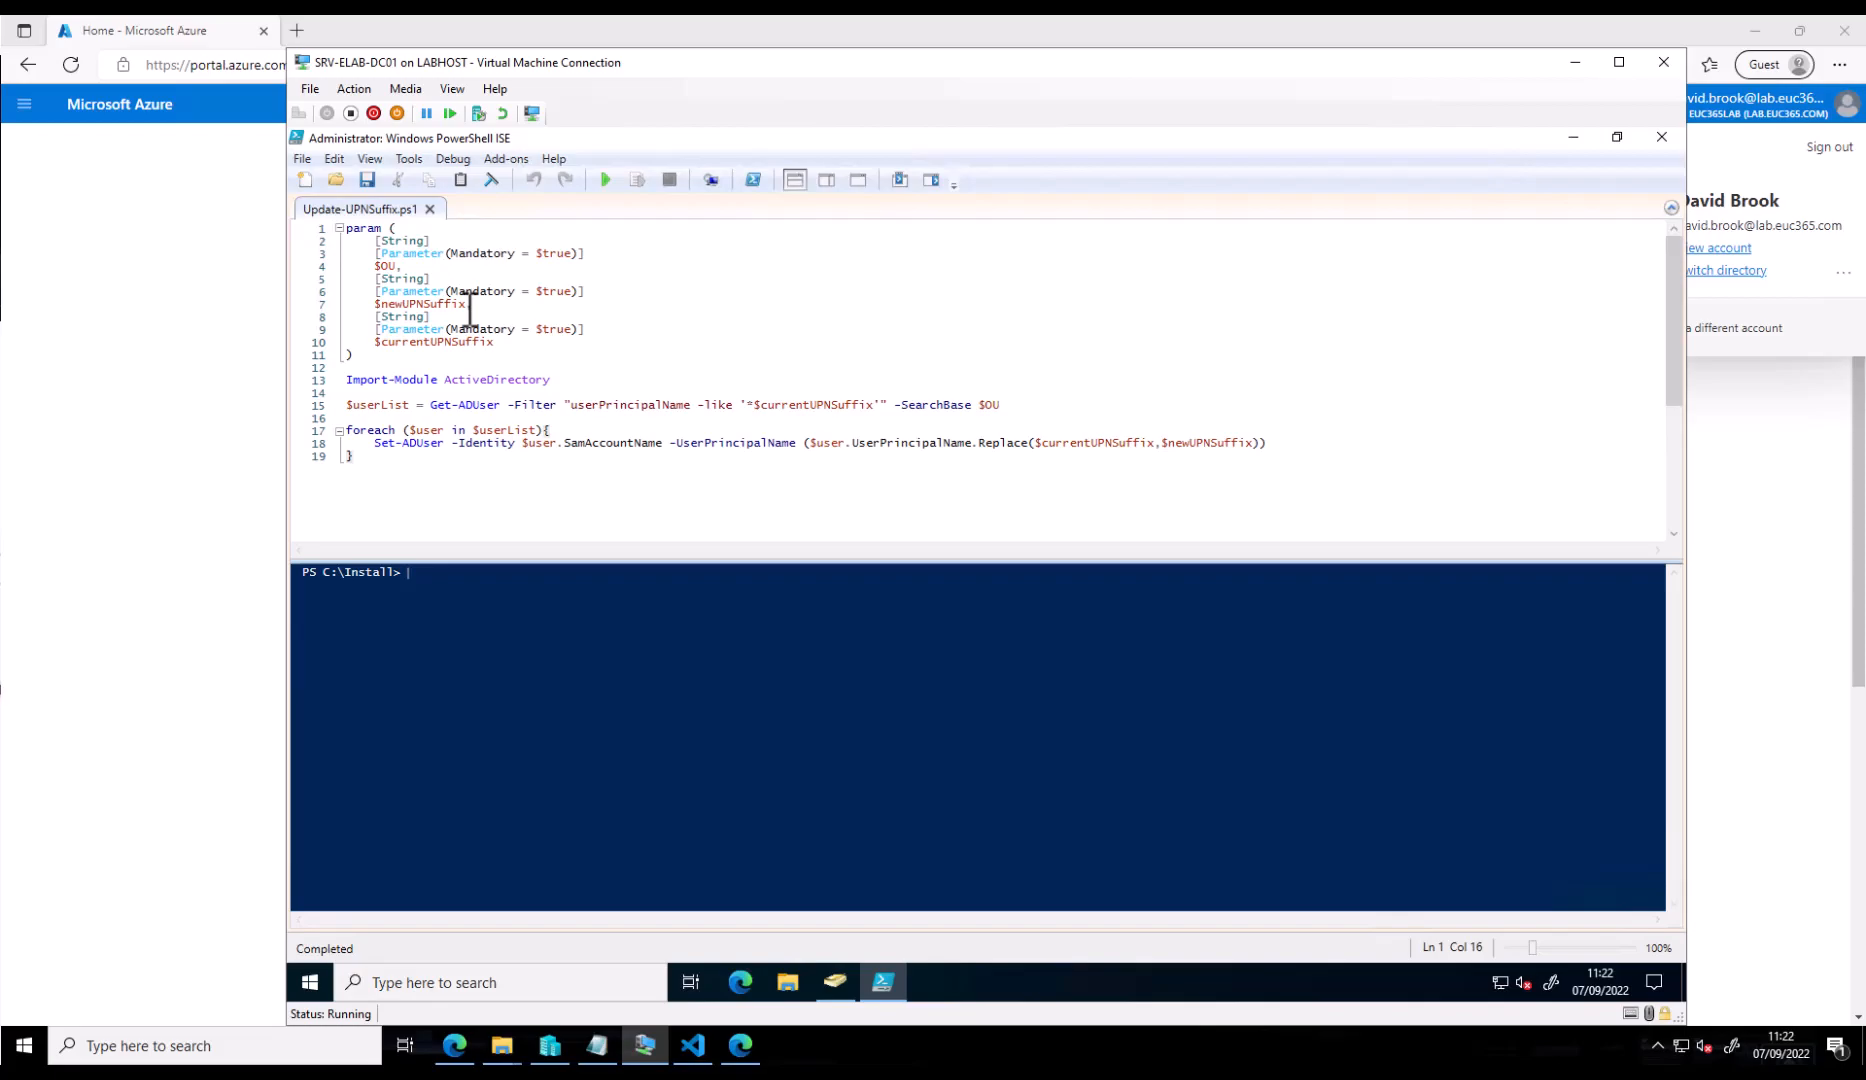
- Run .\Update-UPNSuffix.ps1 on OU=Standard_Users,OU=Managed_Users,DC=EUC365,DC=LAB, changing suffix EUC365.LAB to lab.euc365.com
{"action": "left_click", "coordinate": [766, 613]}
{"action": "type", "text": ".\\"}
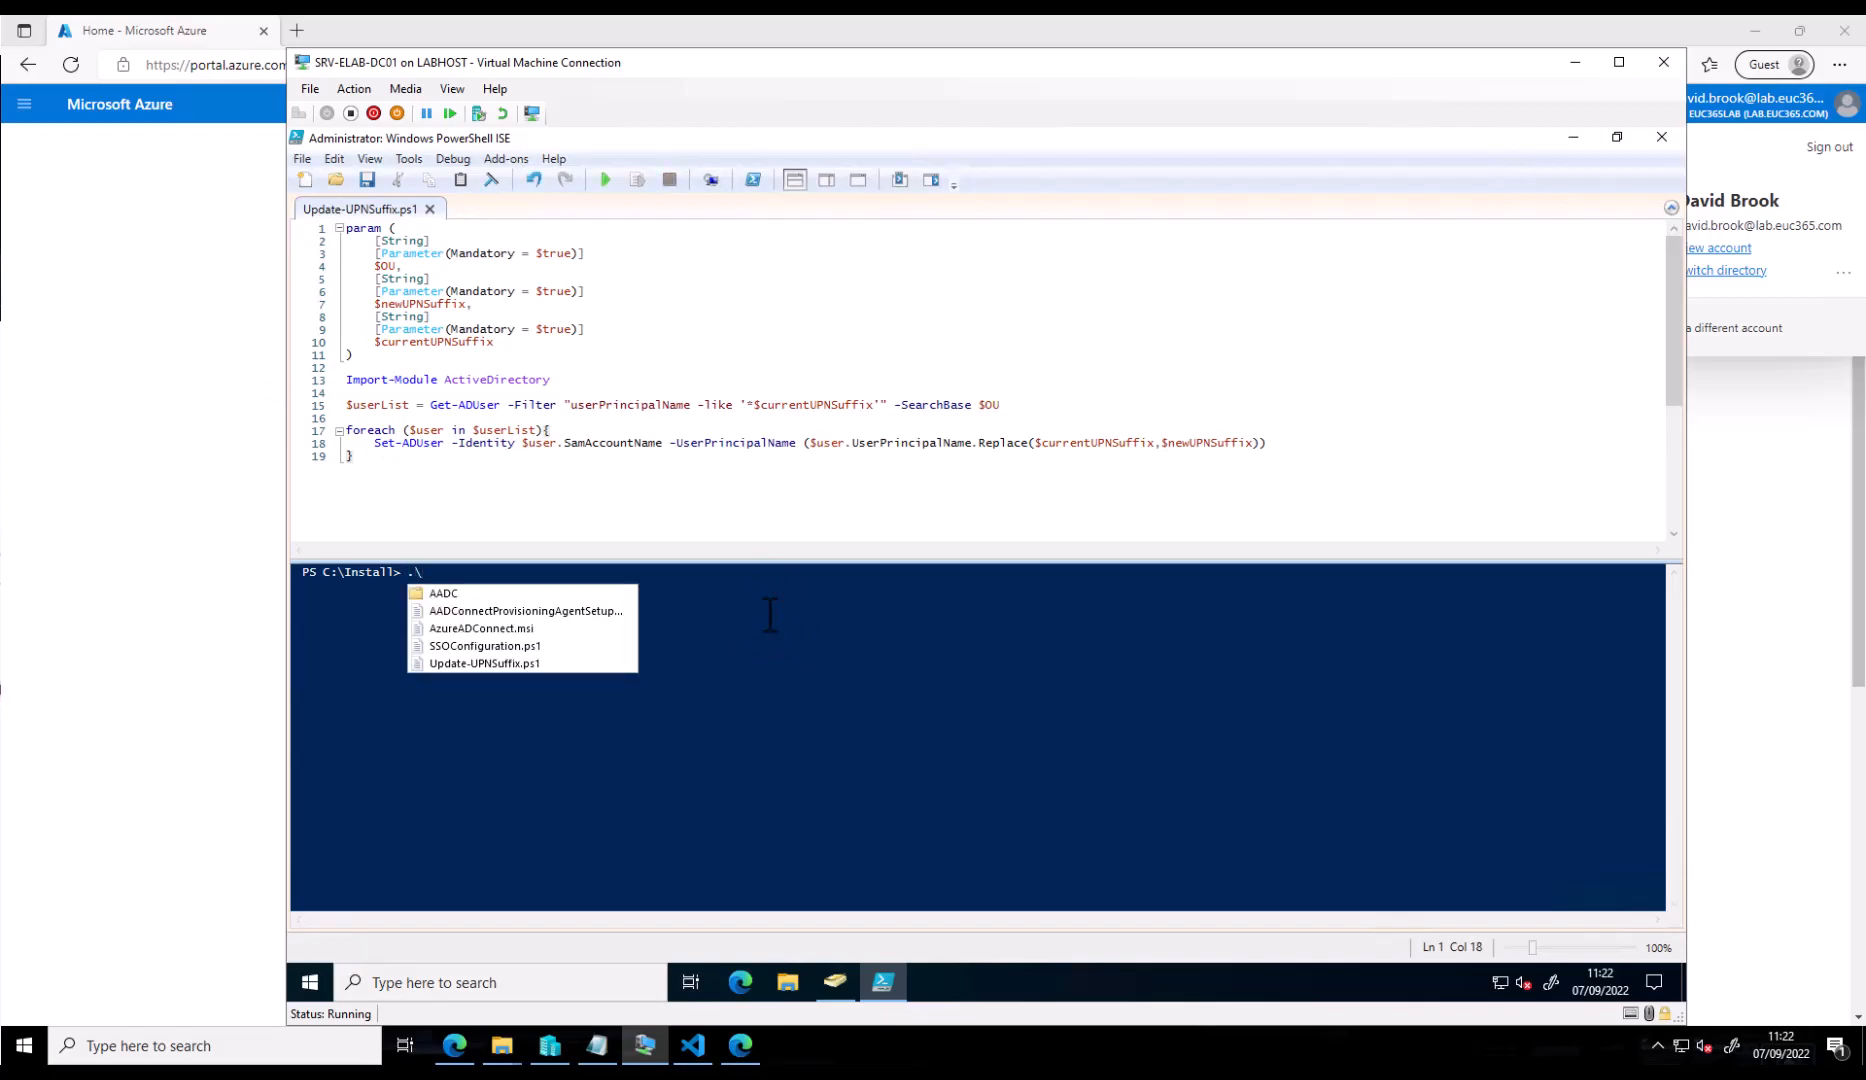
{"action": "type", "text": "upd"}
{"action": "key", "text": "Tab"}
{"action": "type", "text": "-OU \""}
{"action": "type", "text": "OU=Standard_Users,OU=Managed_Users,DC=EUC365,DC=LAB"}
{"action": "type", "text": "\""}
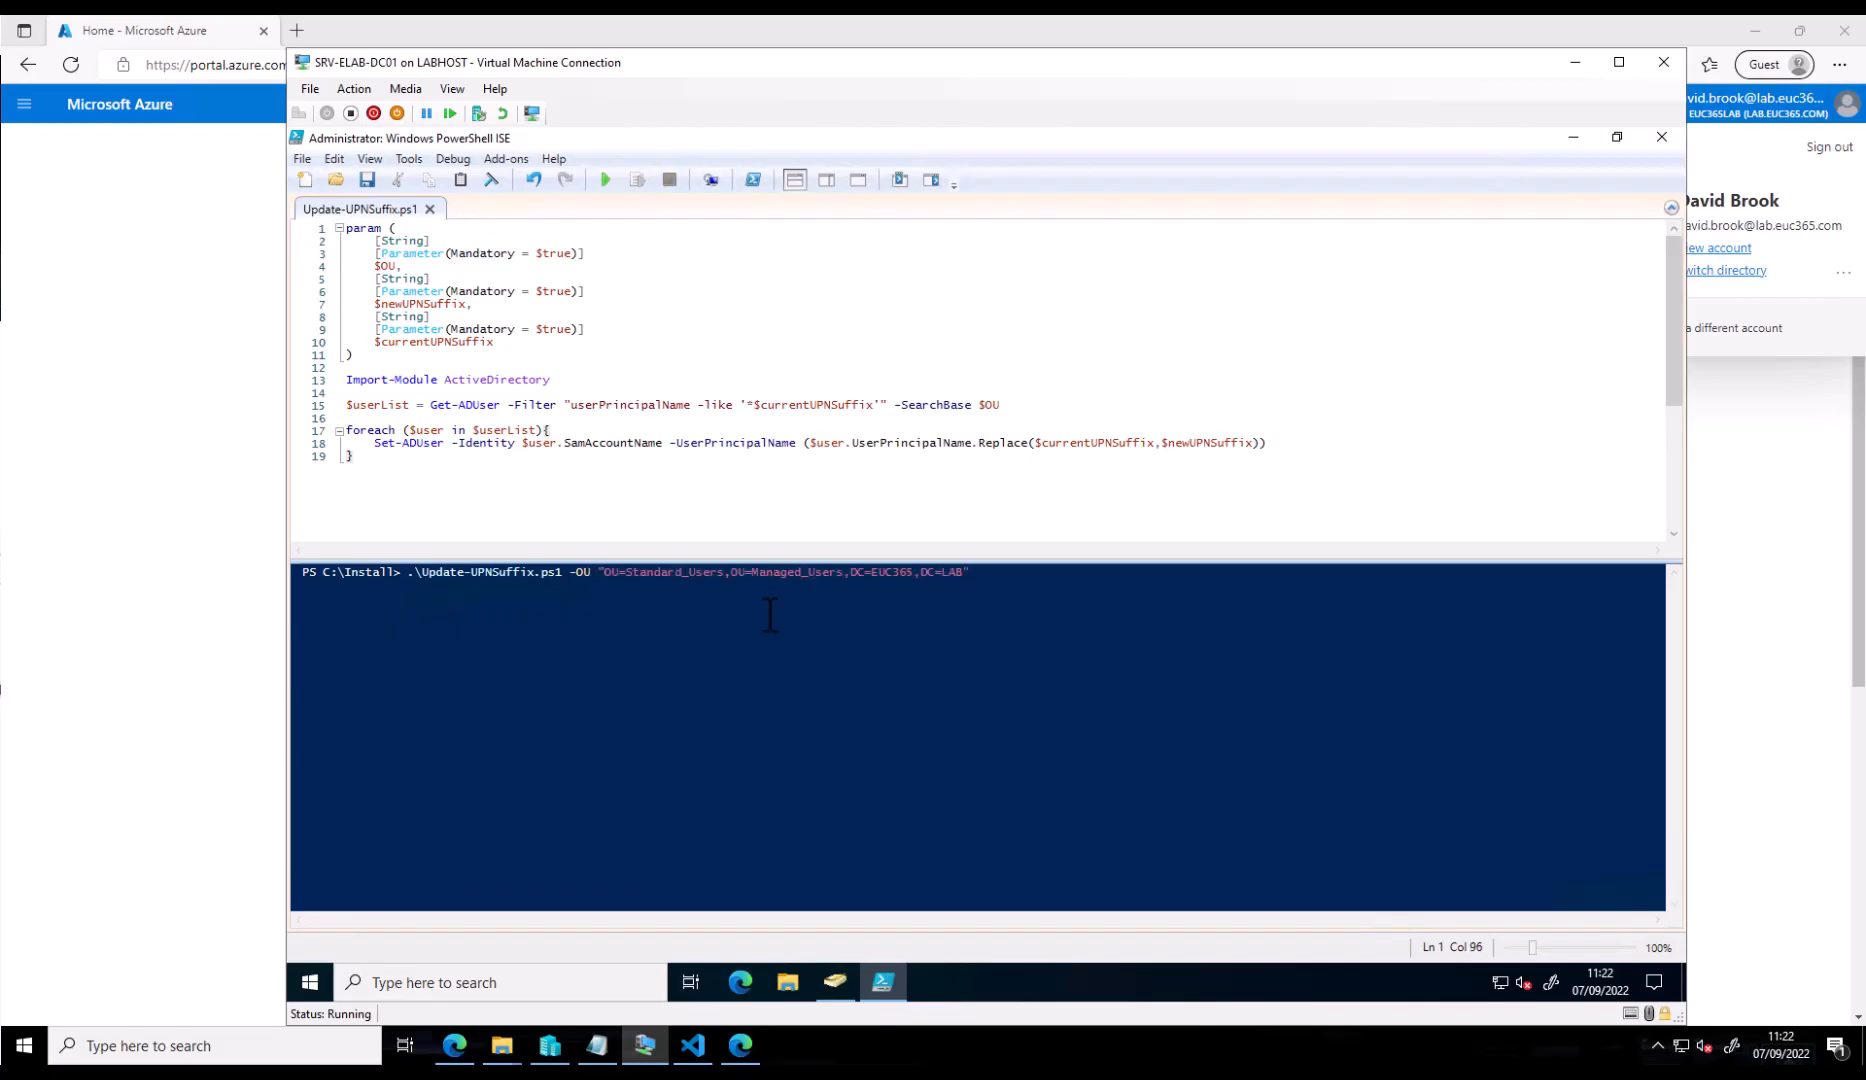
{"action": "type", "text": " -c"}
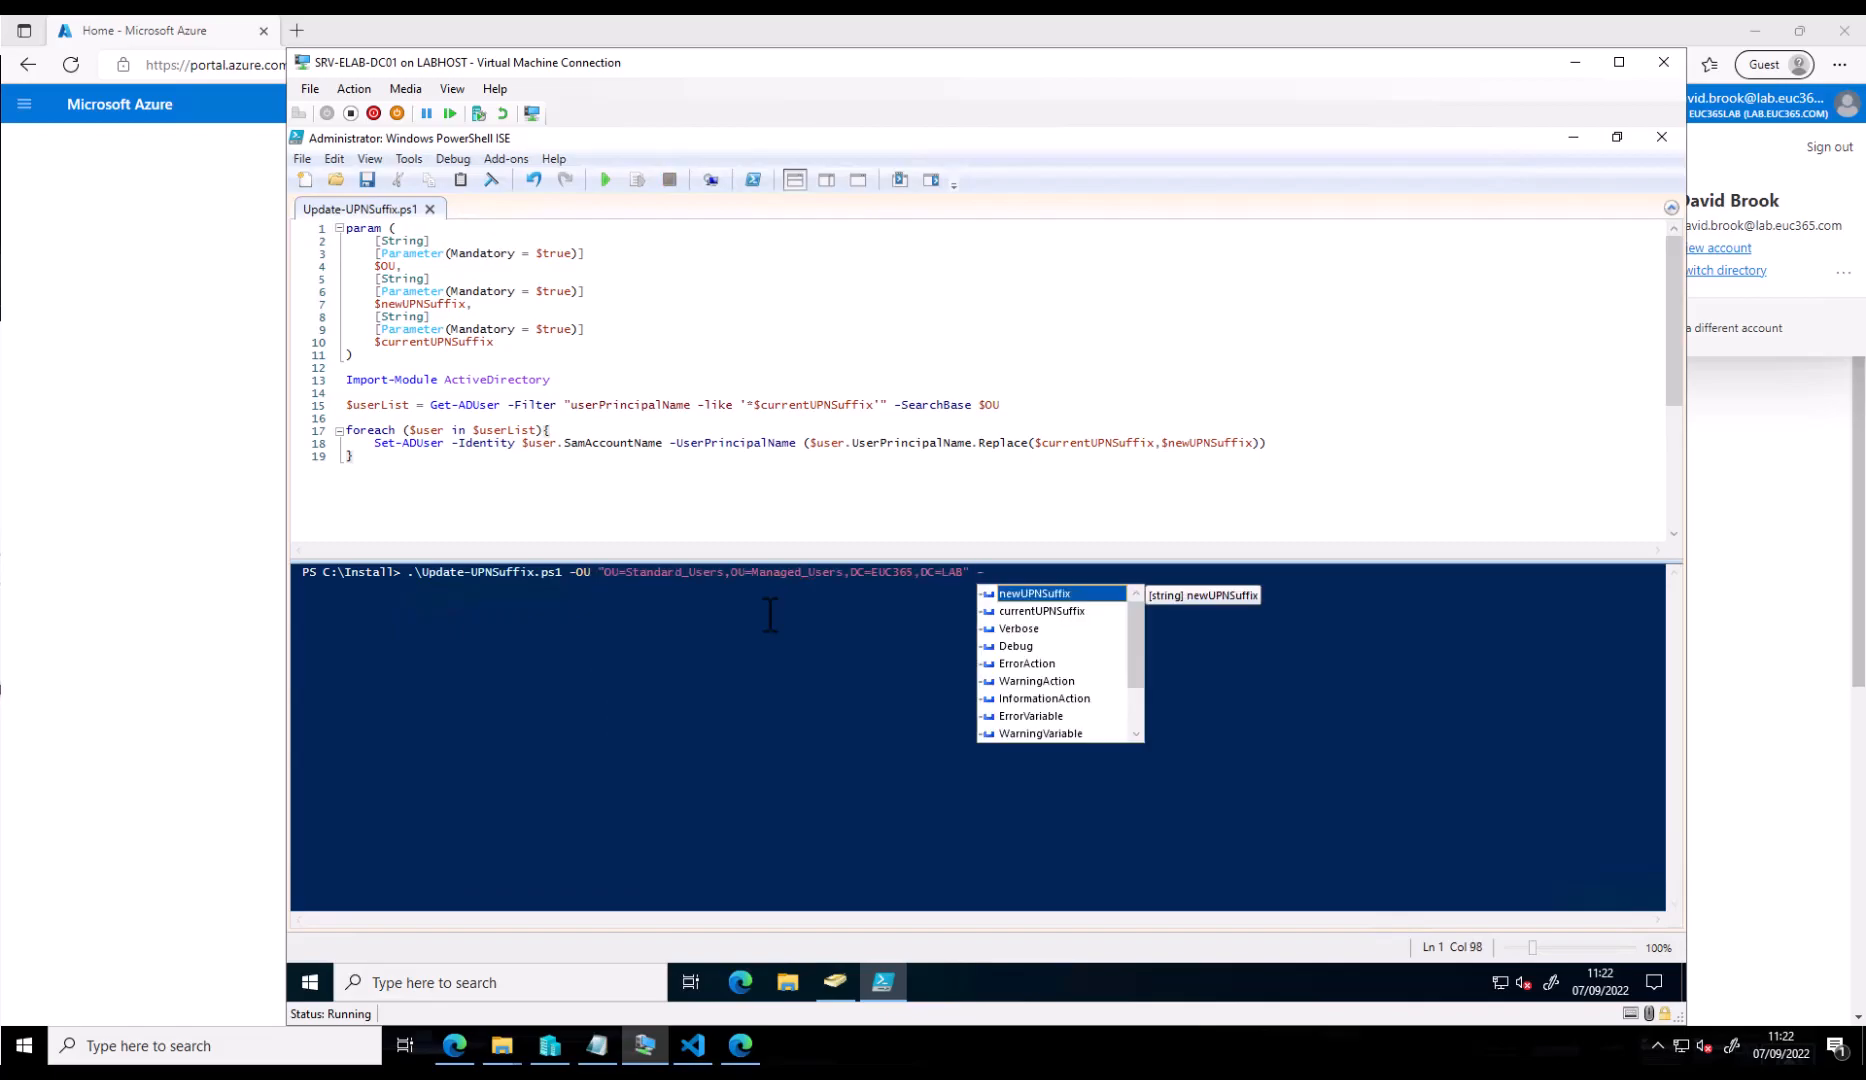
{"action": "key", "text": "Tab"}
{"action": "type", "text": "\"EUC365.LAB\" -n"}
{"action": "key", "text": "Tab"}
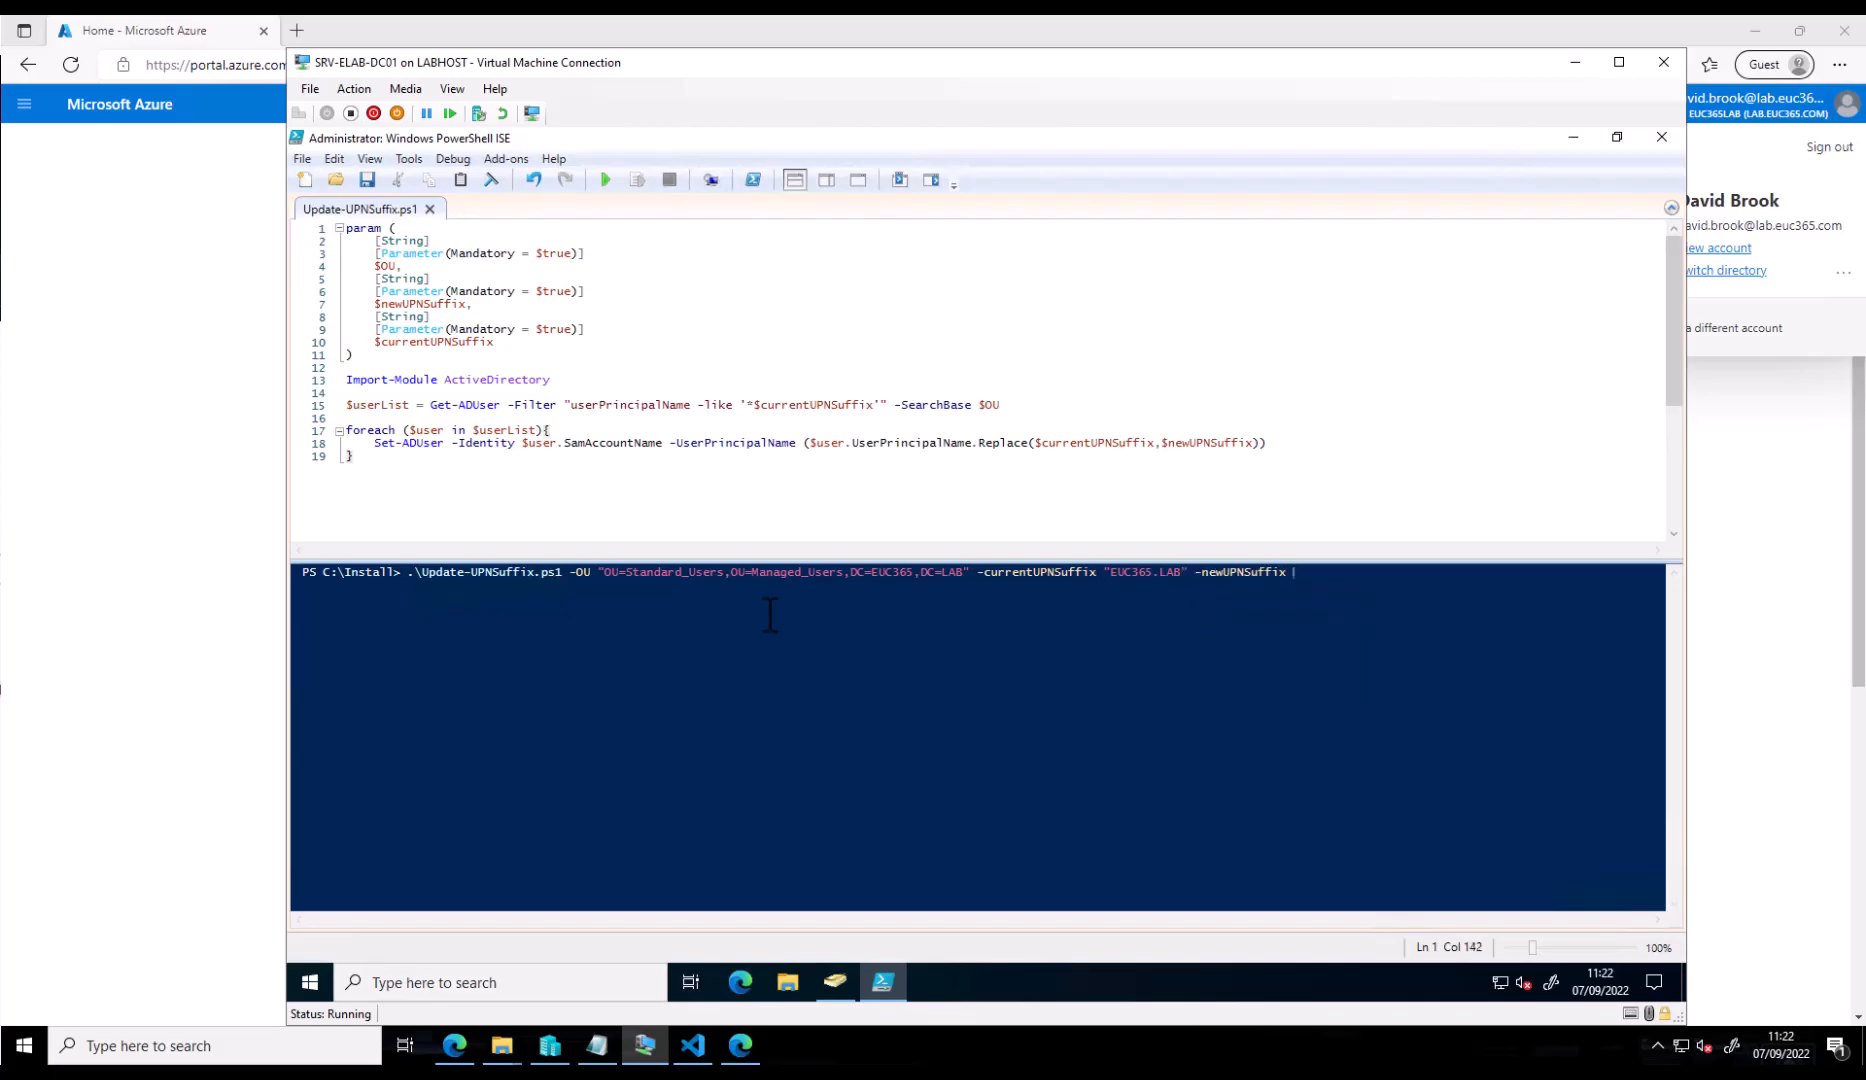
{"action": "type", "text": "\"lab.euc365.com\""}
{"action": "key", "text": "Return"}
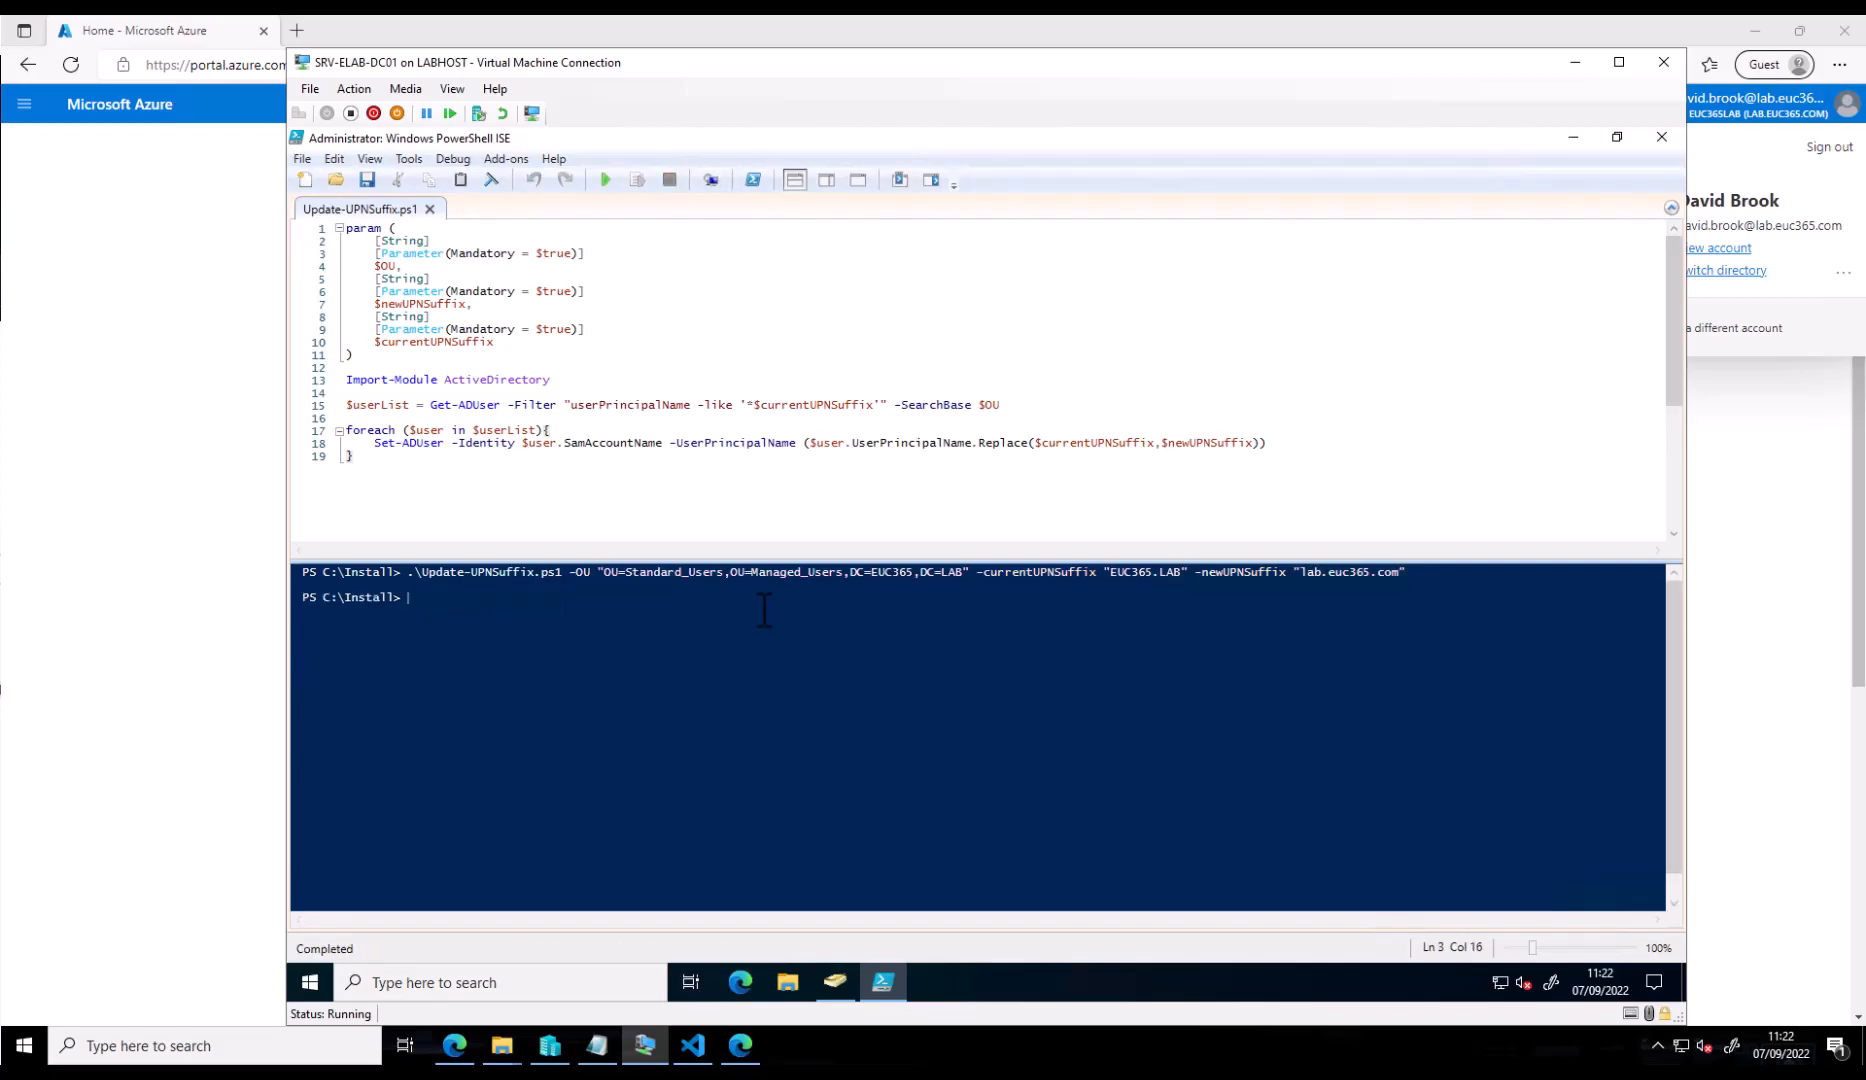
{"action": "left_click", "coordinate": [835, 982]}
{"action": "double_click", "coordinate": [530, 258]}
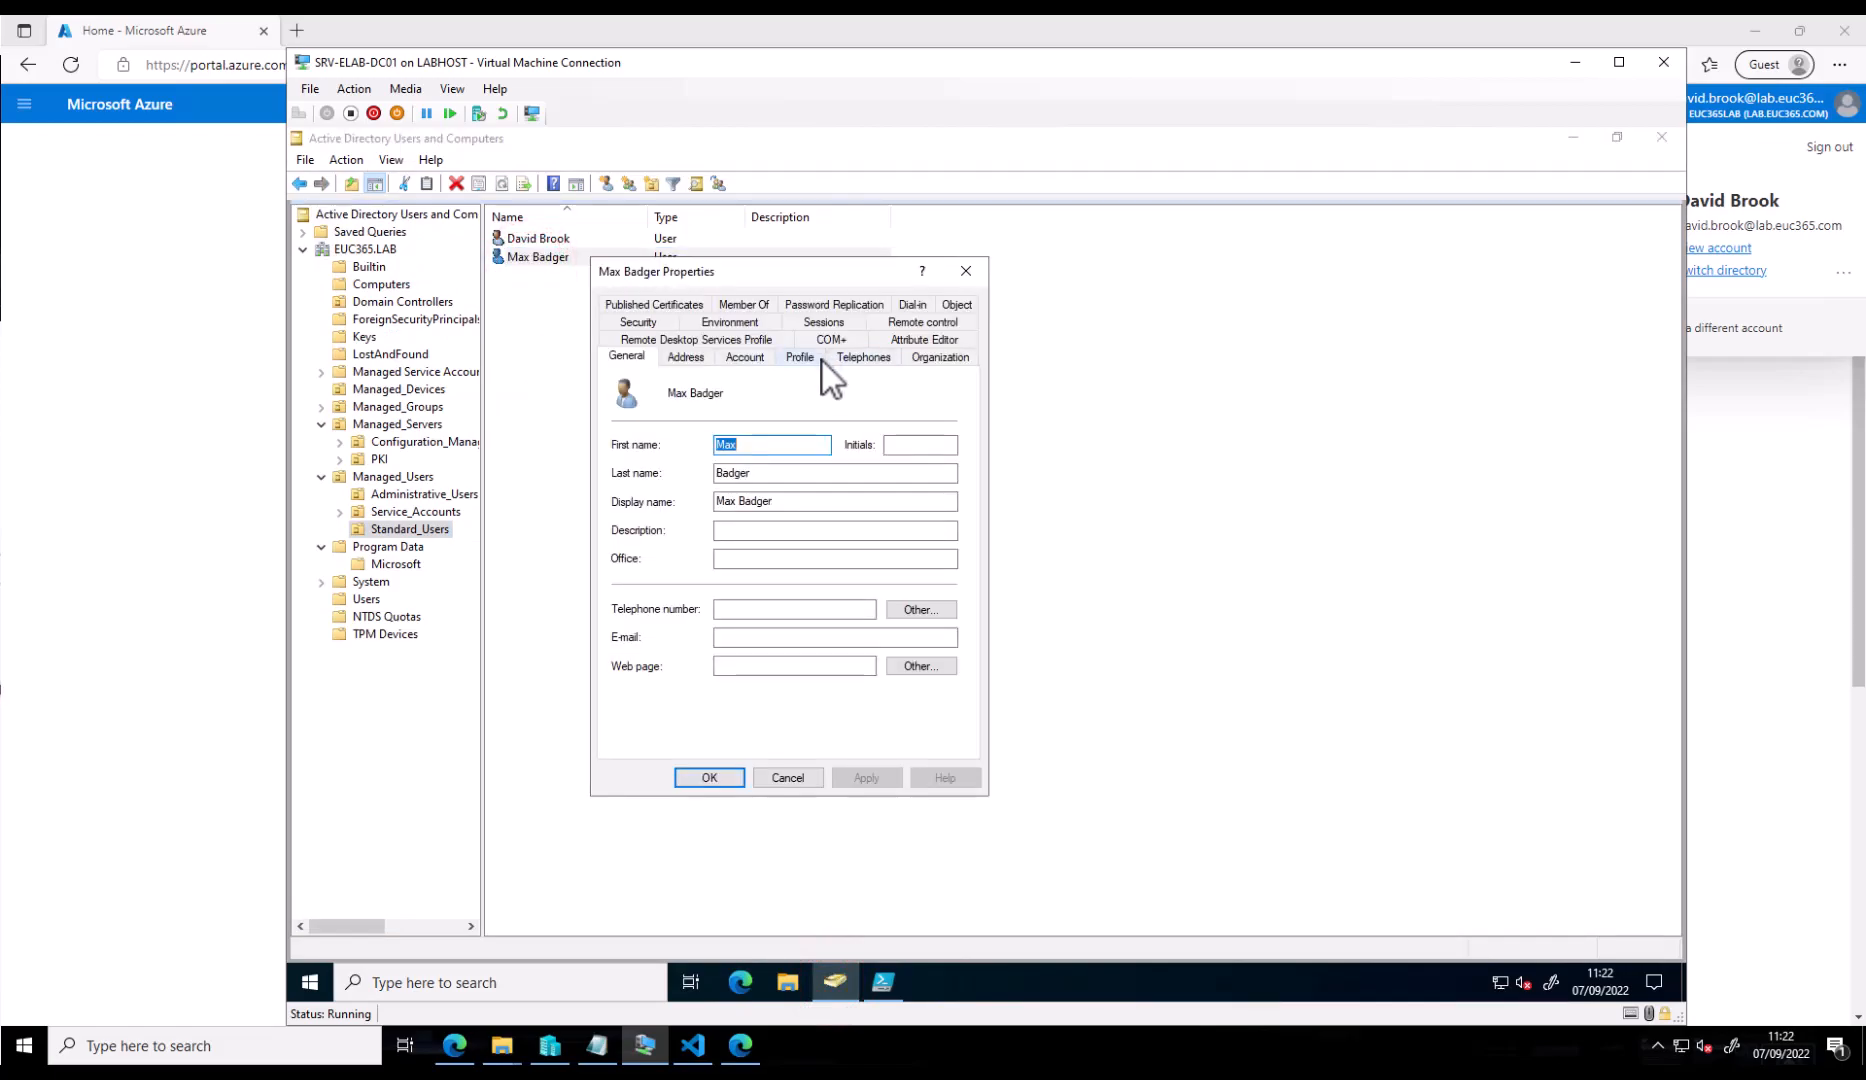
{"action": "left_click", "coordinate": [745, 358]}
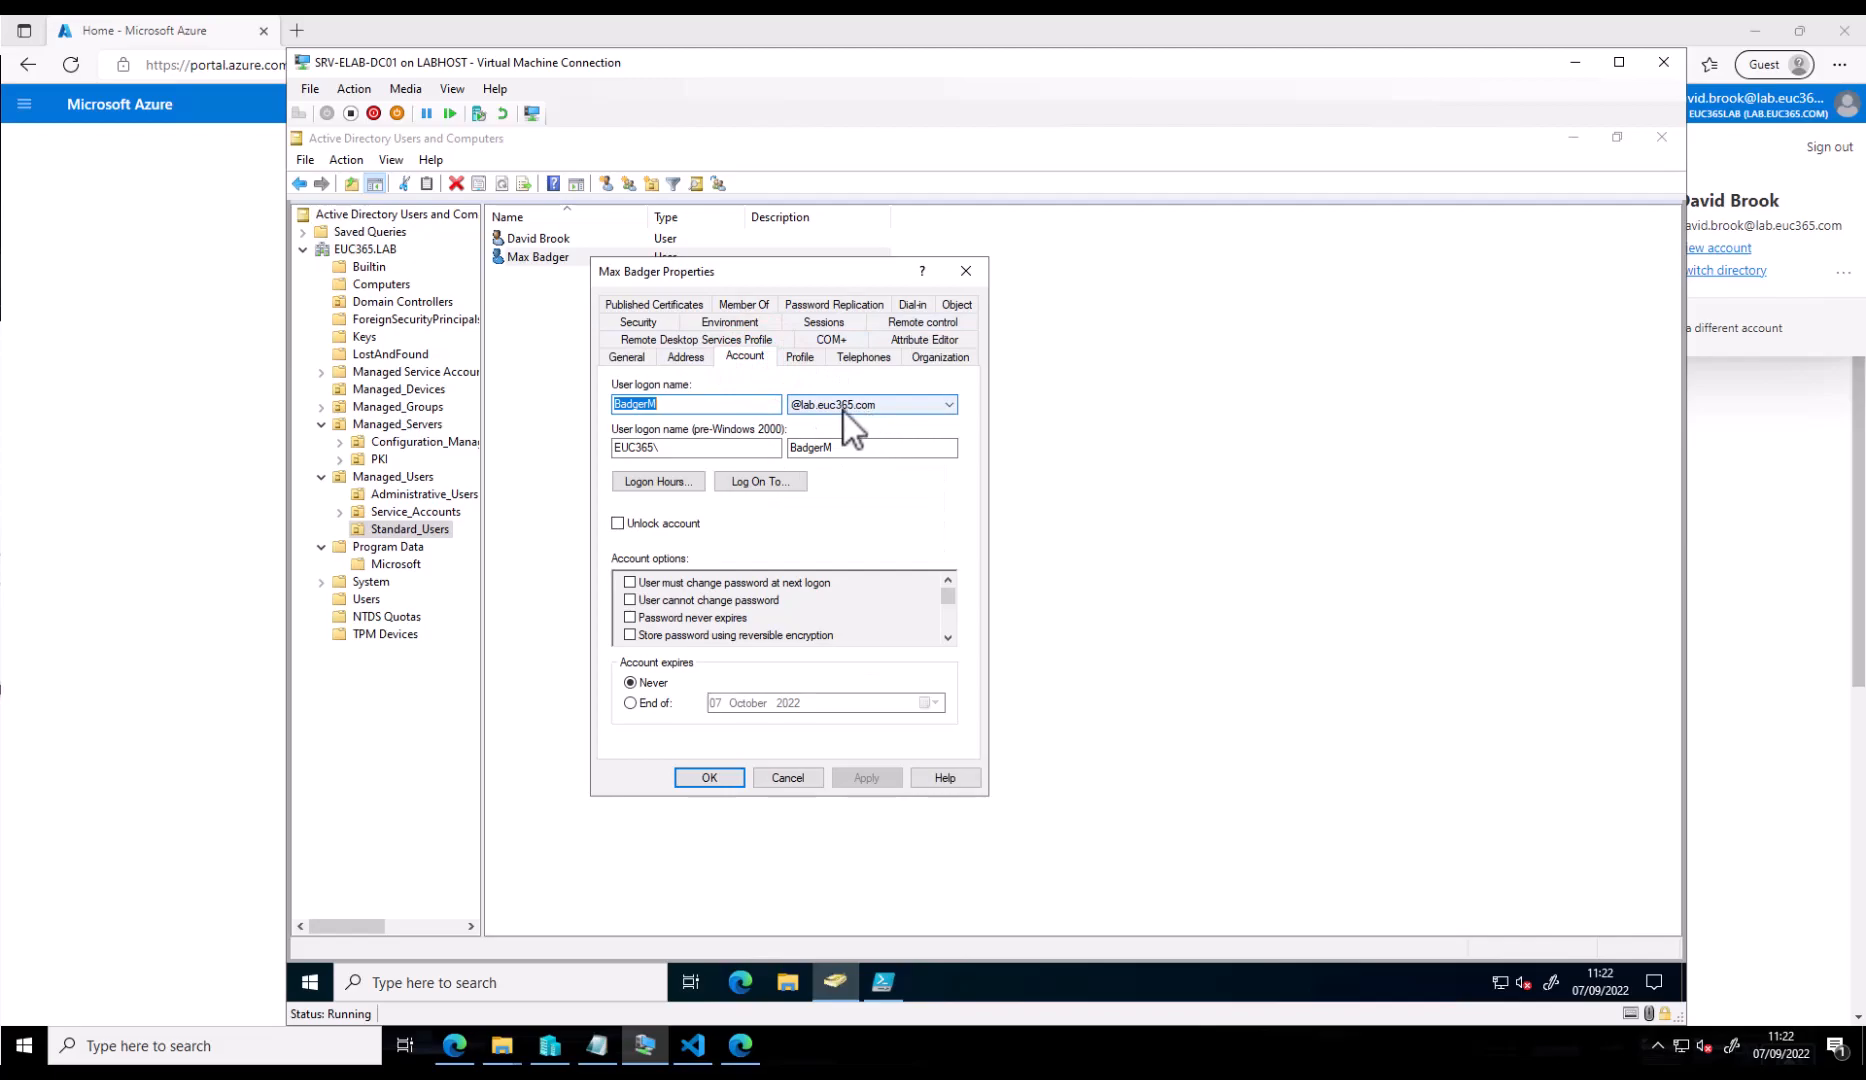
{"action": "left_click", "coordinate": [708, 778]}
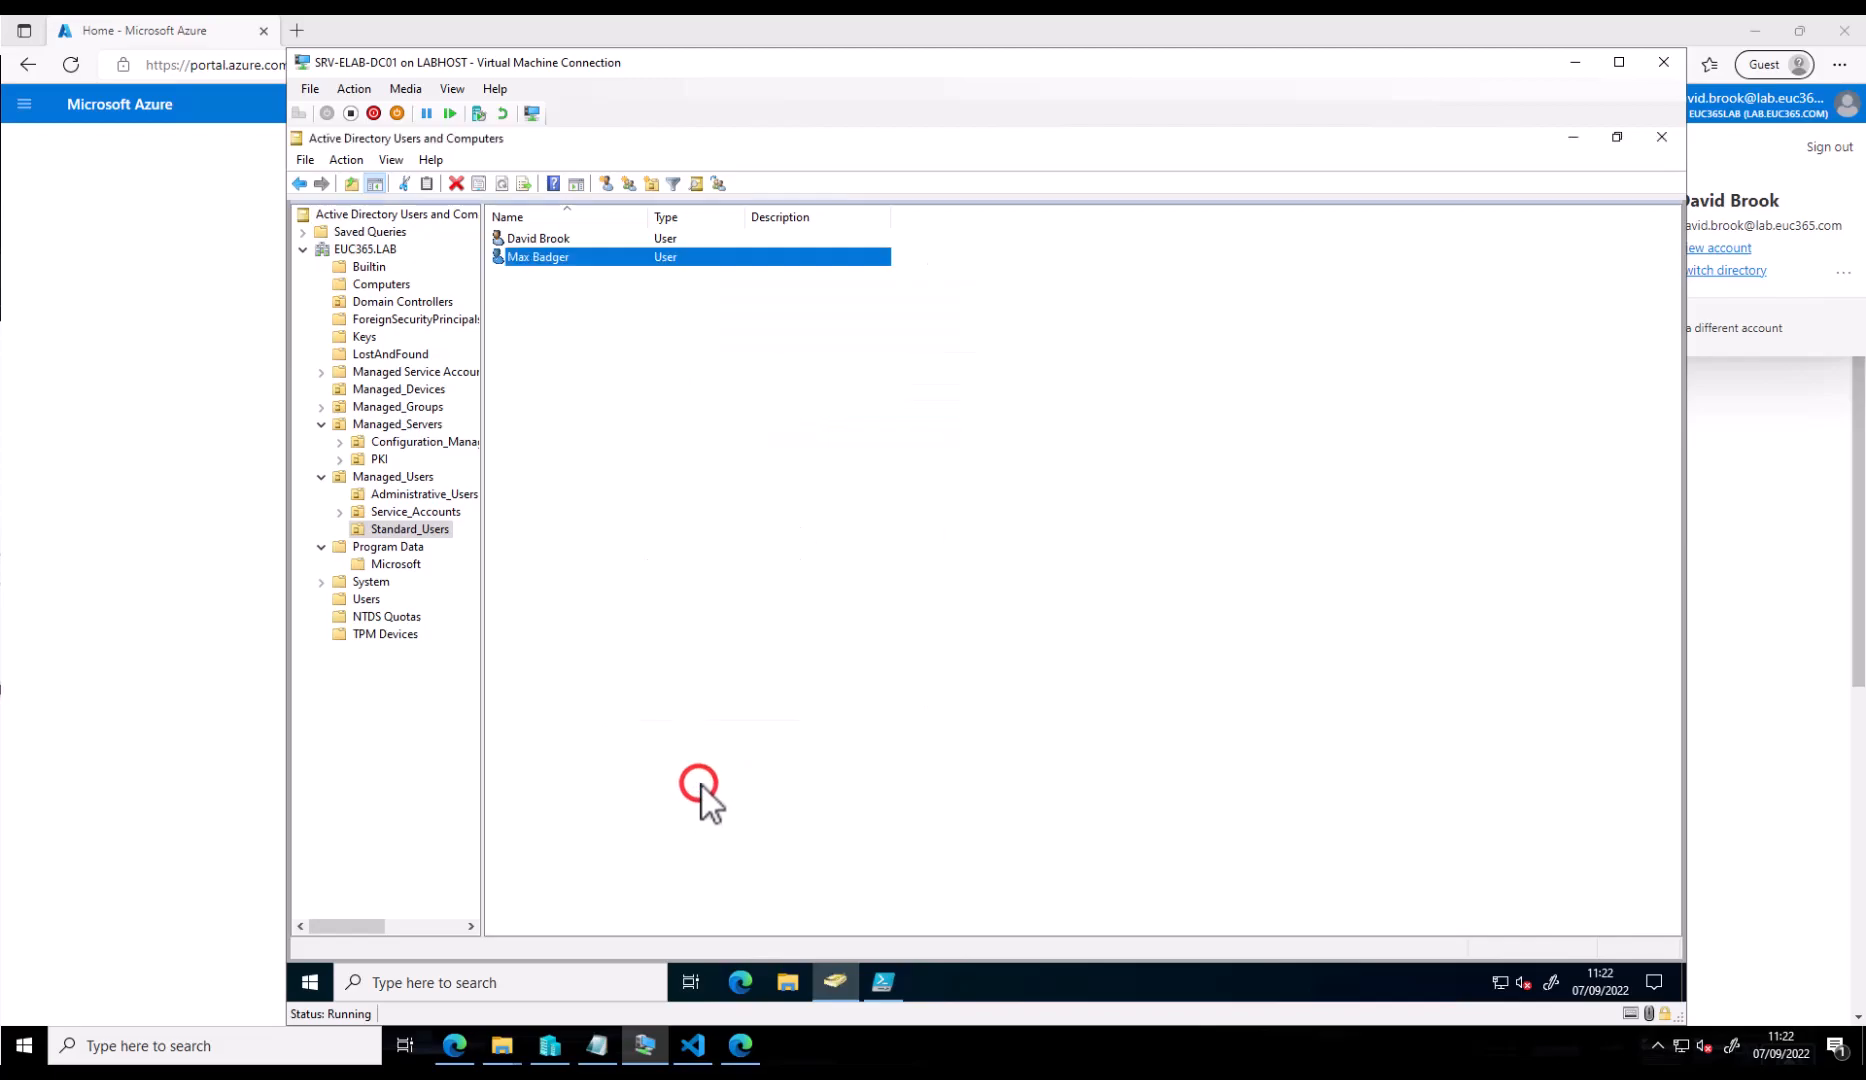
{"action": "left_click", "coordinate": [888, 988]}
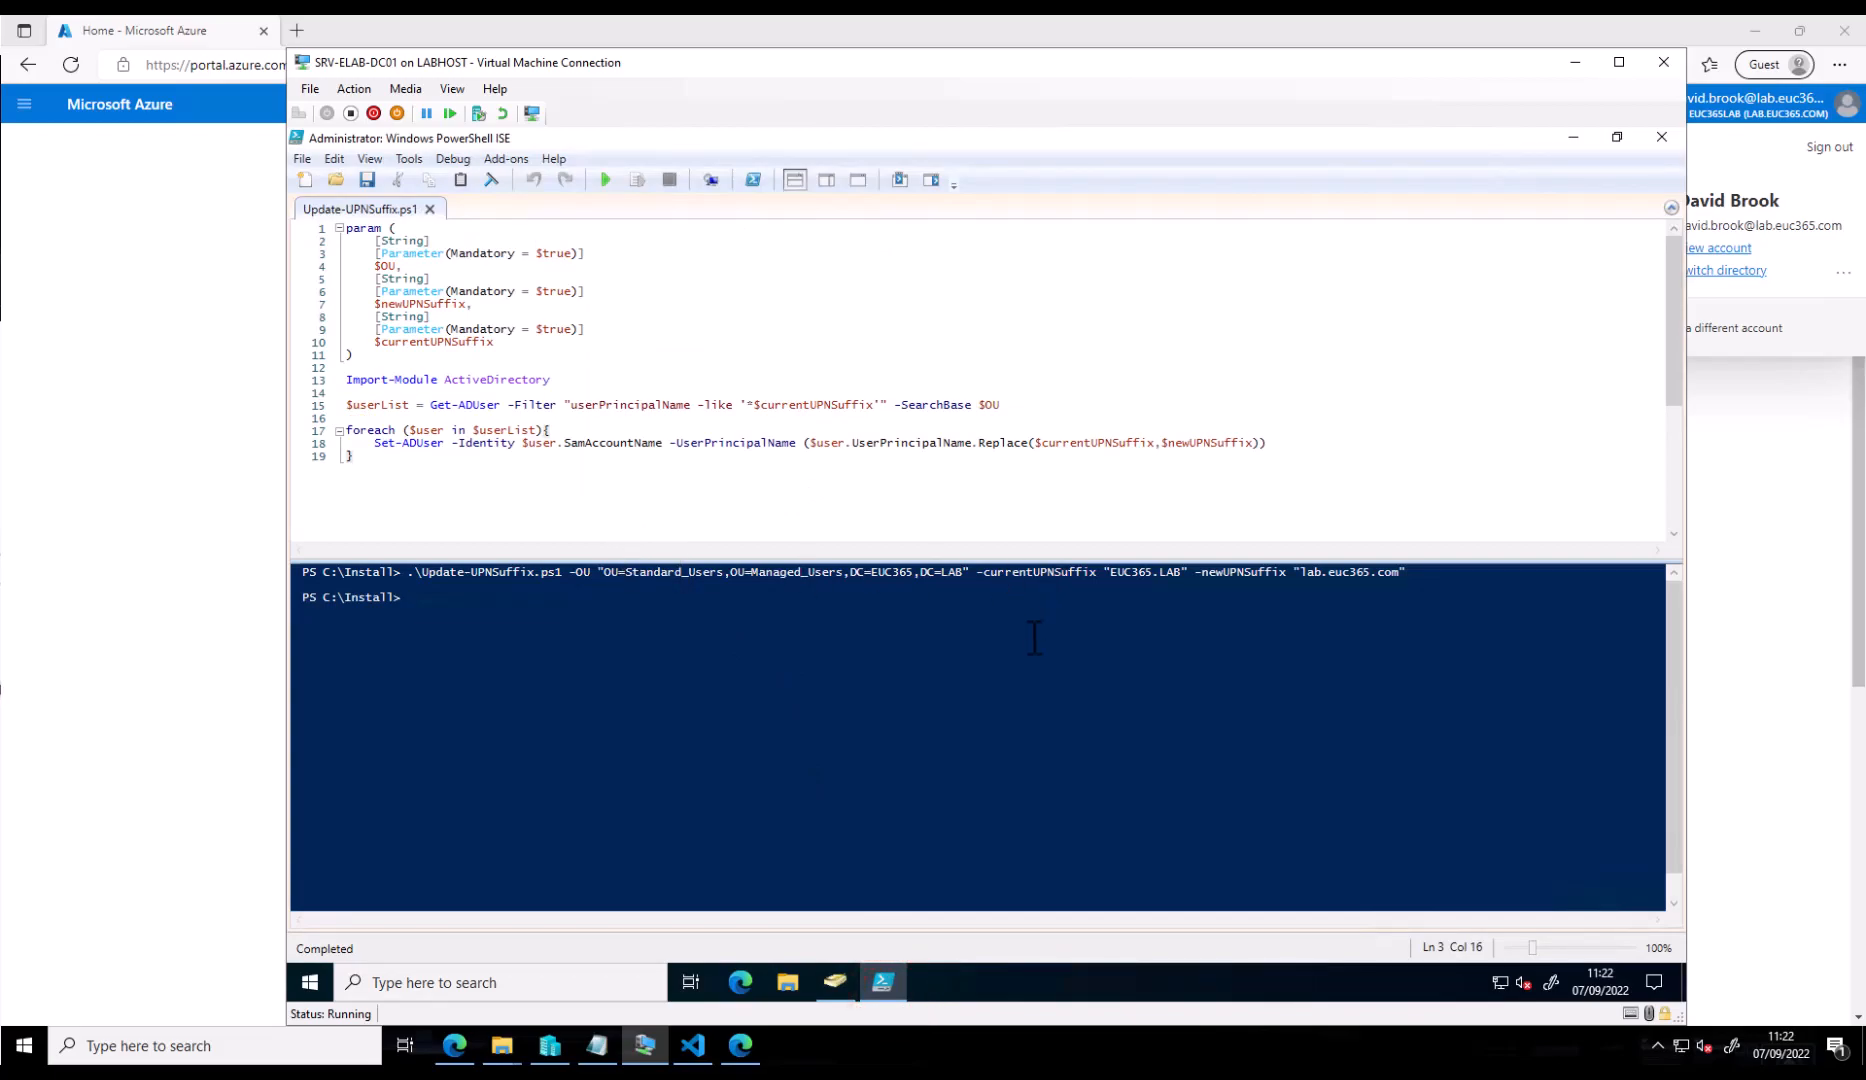